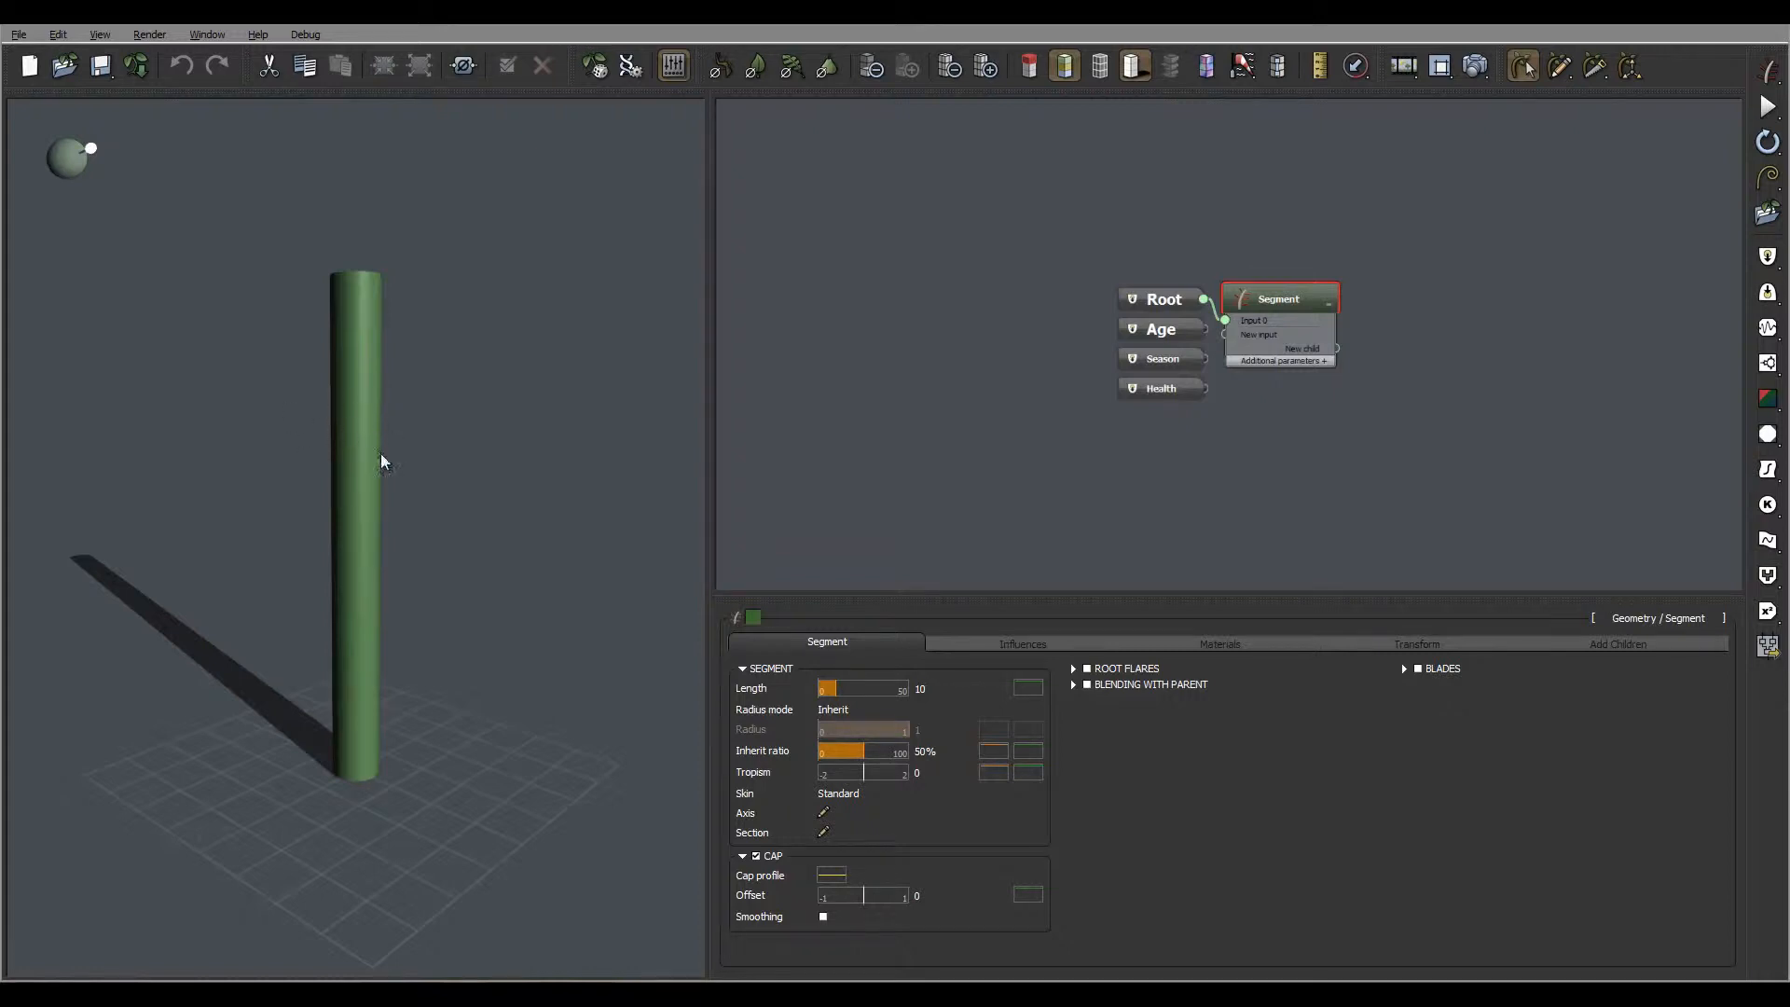
Move the Segment node away from the Root, Age, Season and Health nodes in the graph to make room between them
left_click_drag(382, 460, 317, 481)
middle_click_drag(1001, 431, 751, 421)
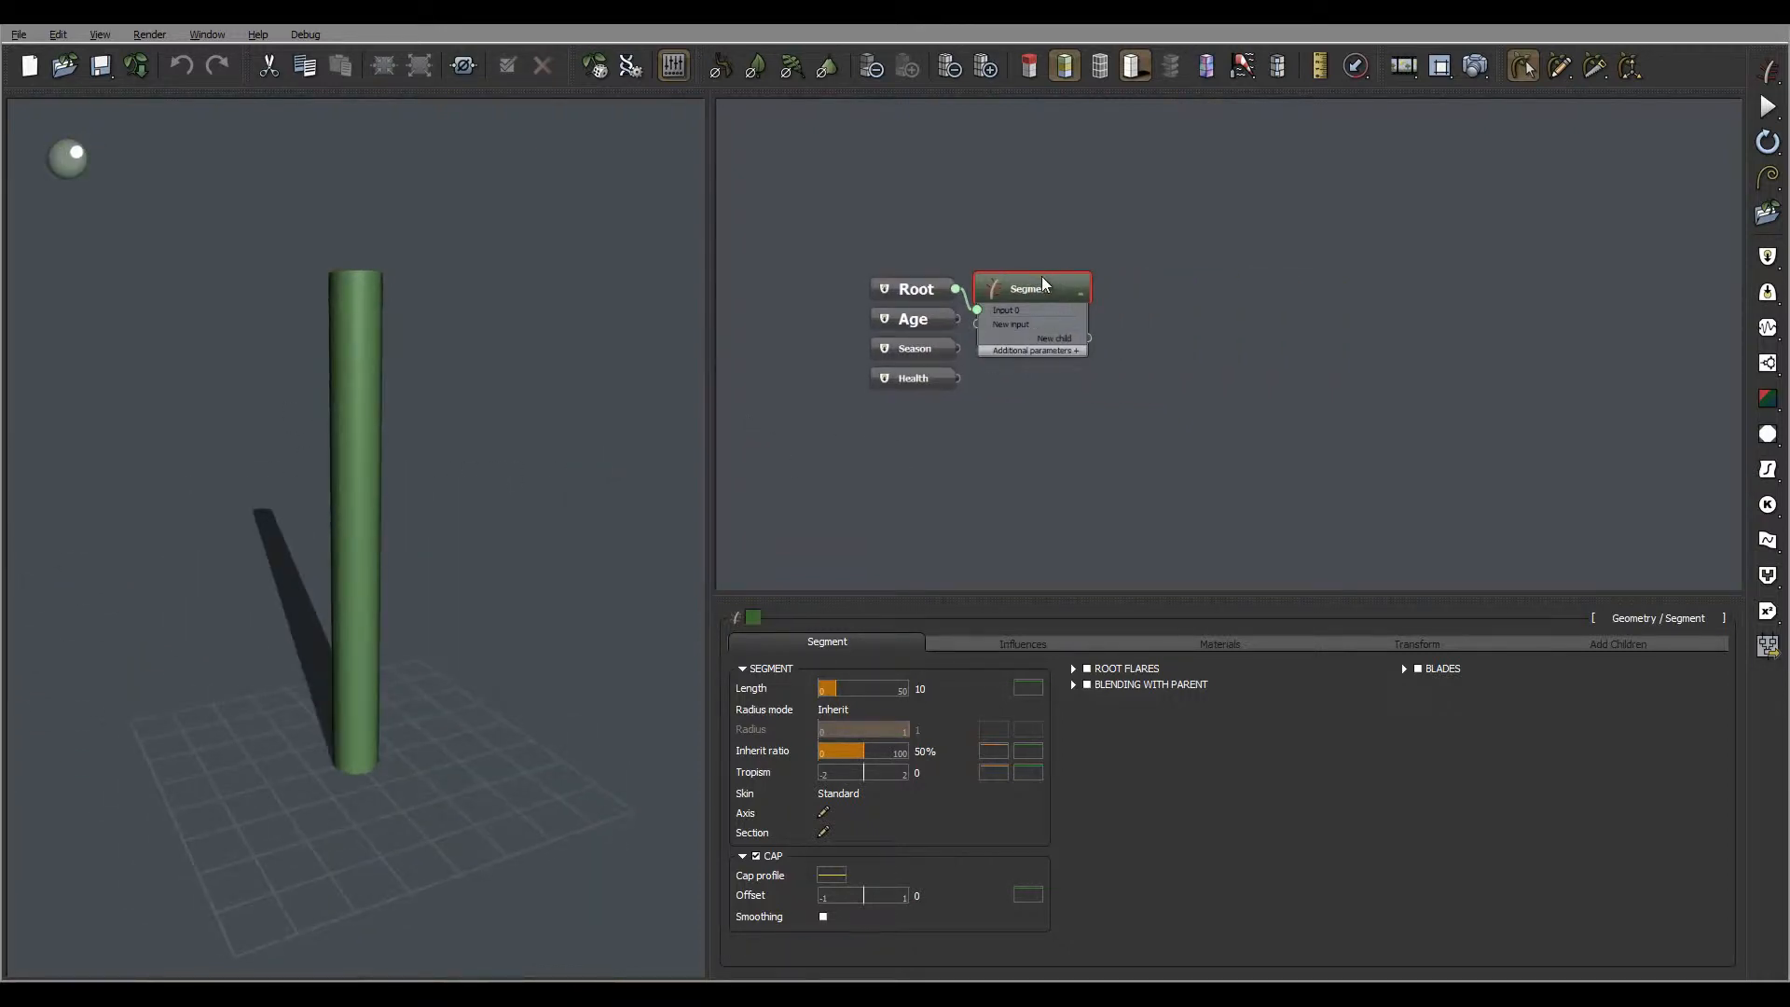
left_click_drag(1044, 283, 1296, 225)
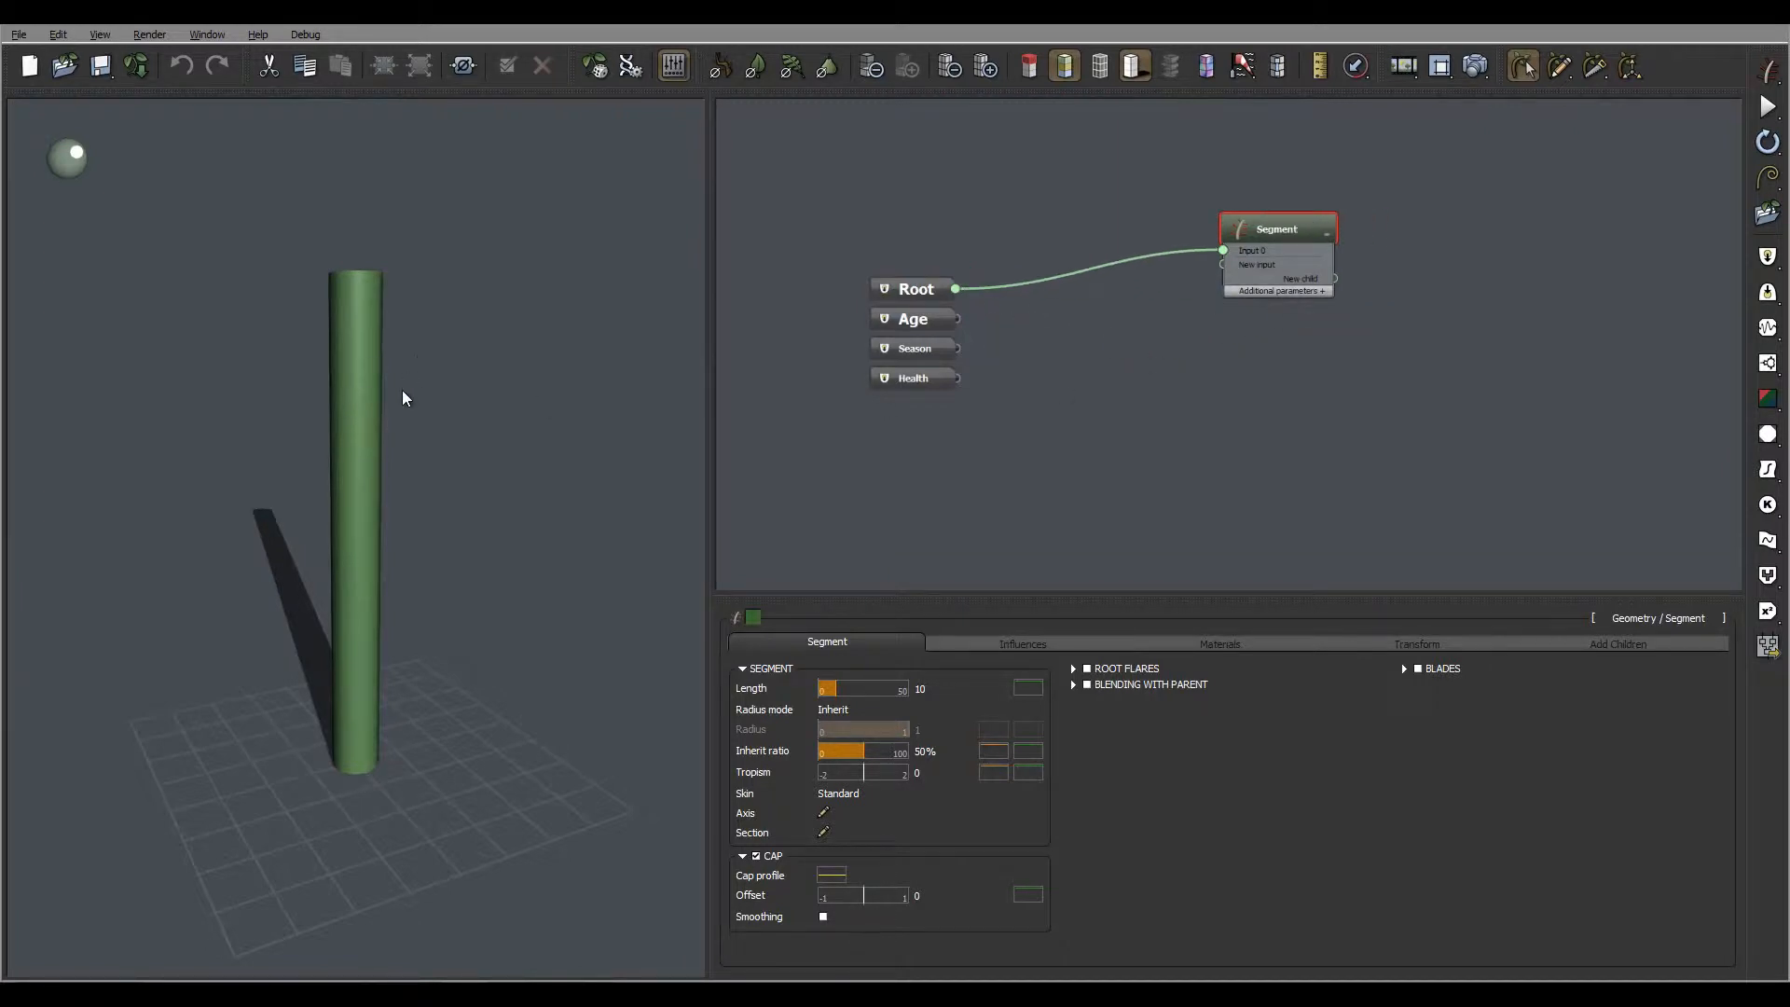
left_click_drag(402, 397, 476, 415)
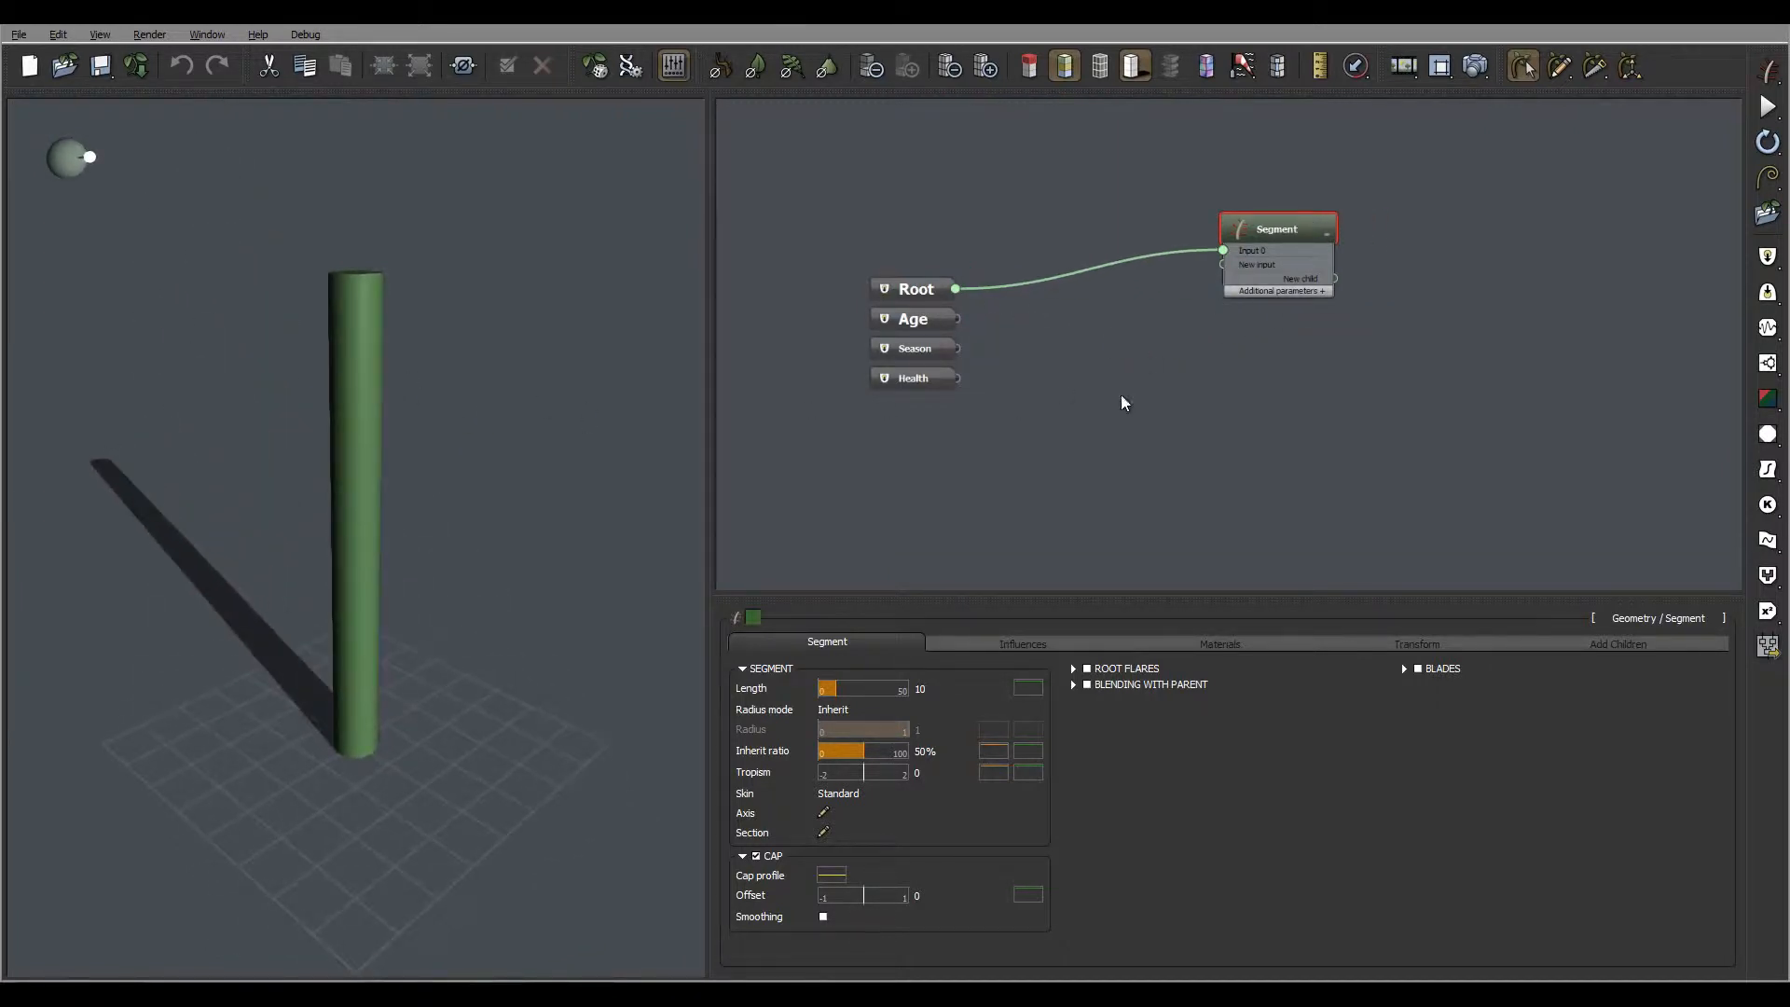
Add an Urchin geometry node to the empty area between the Root and Segment nodes
left_click(1074, 378)
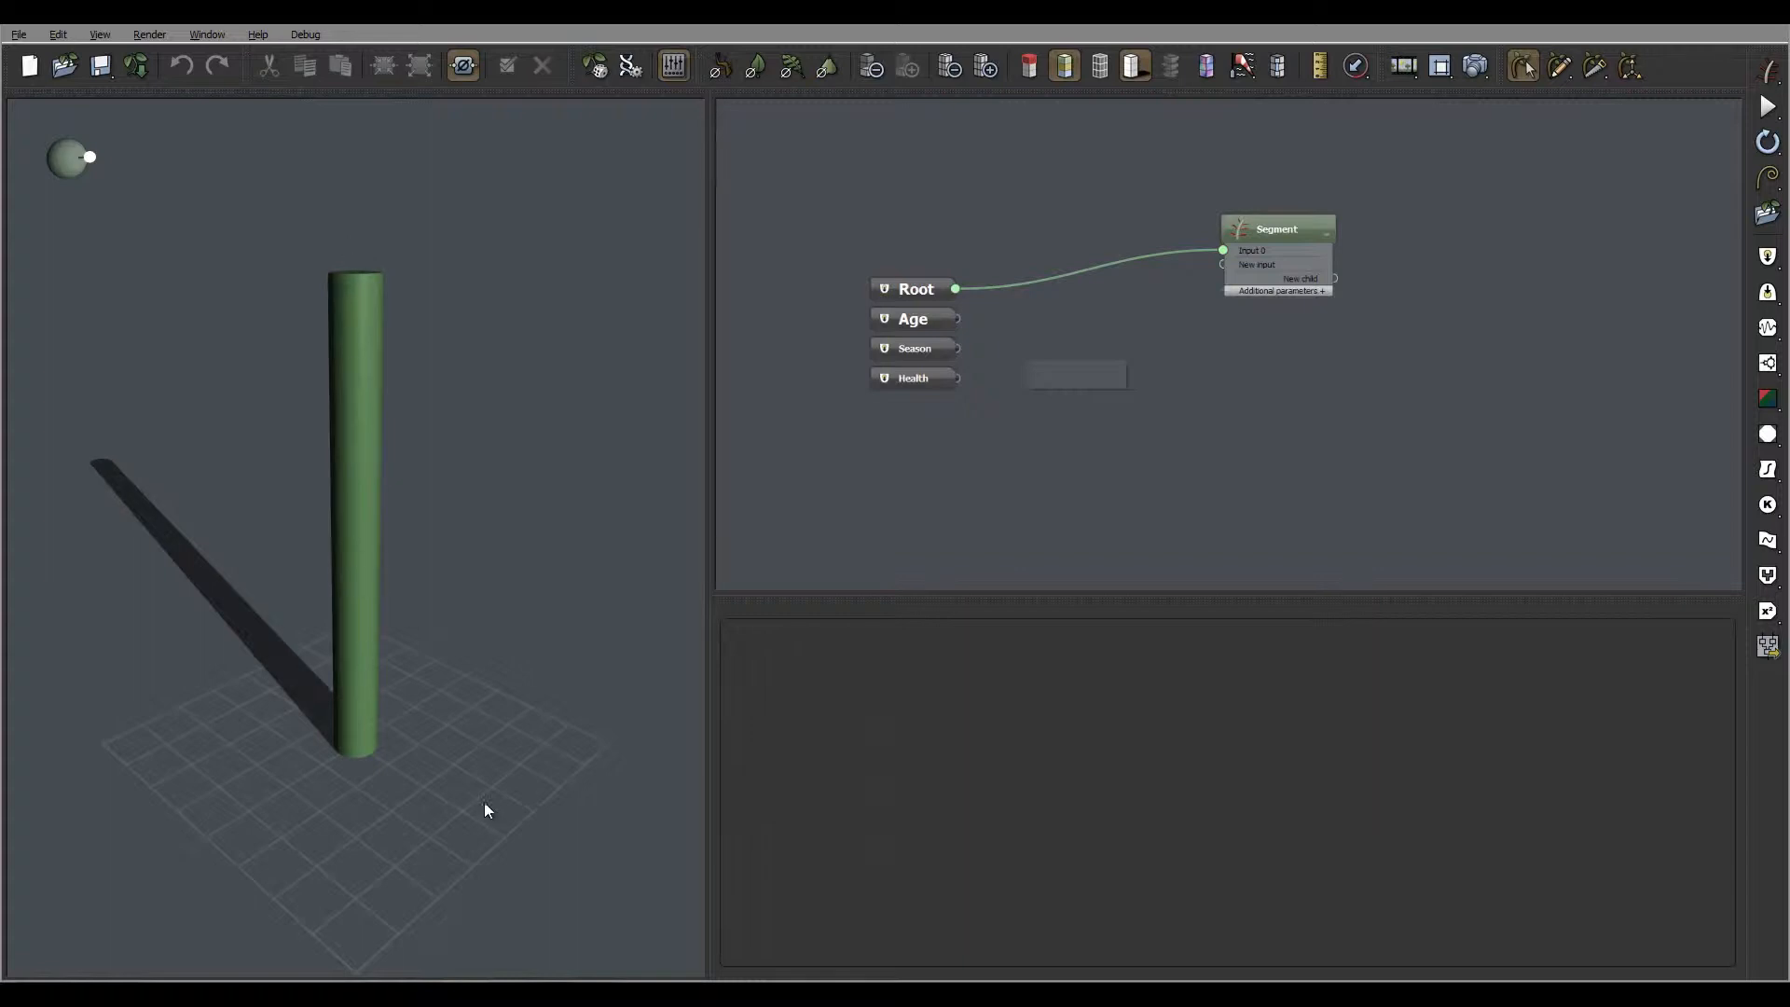
right_click(1088, 373)
mouse_move(1145, 377)
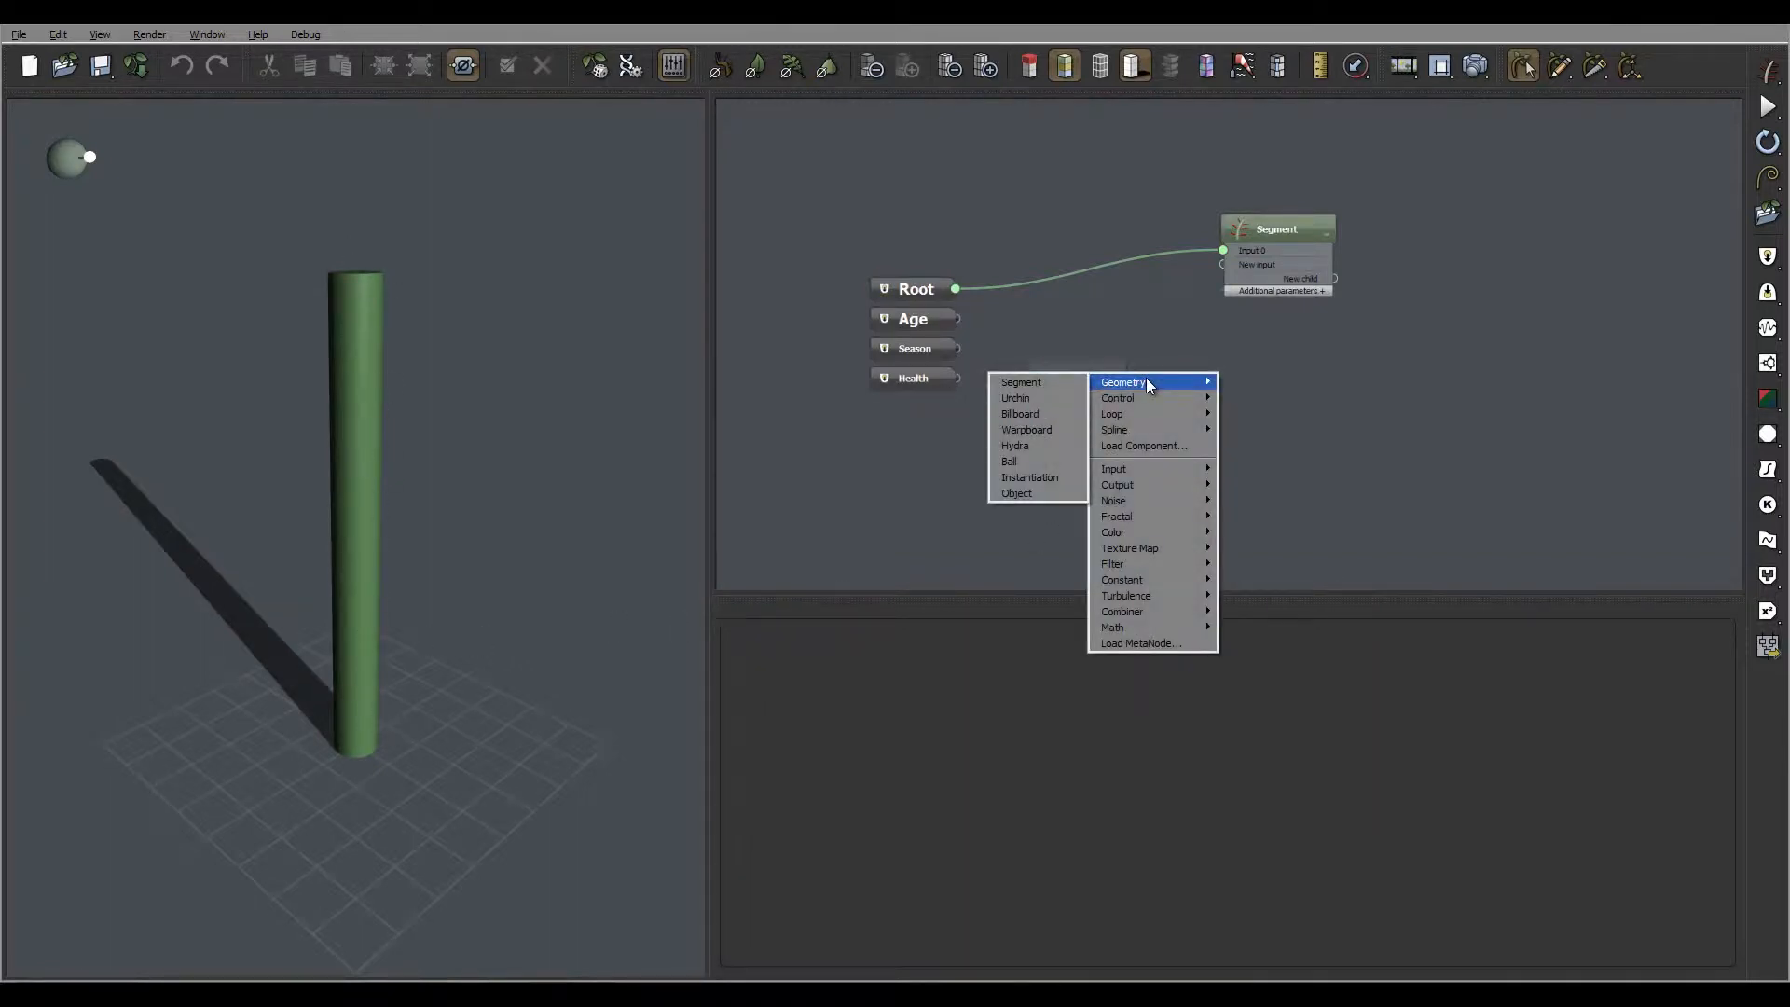
left_click(1039, 398)
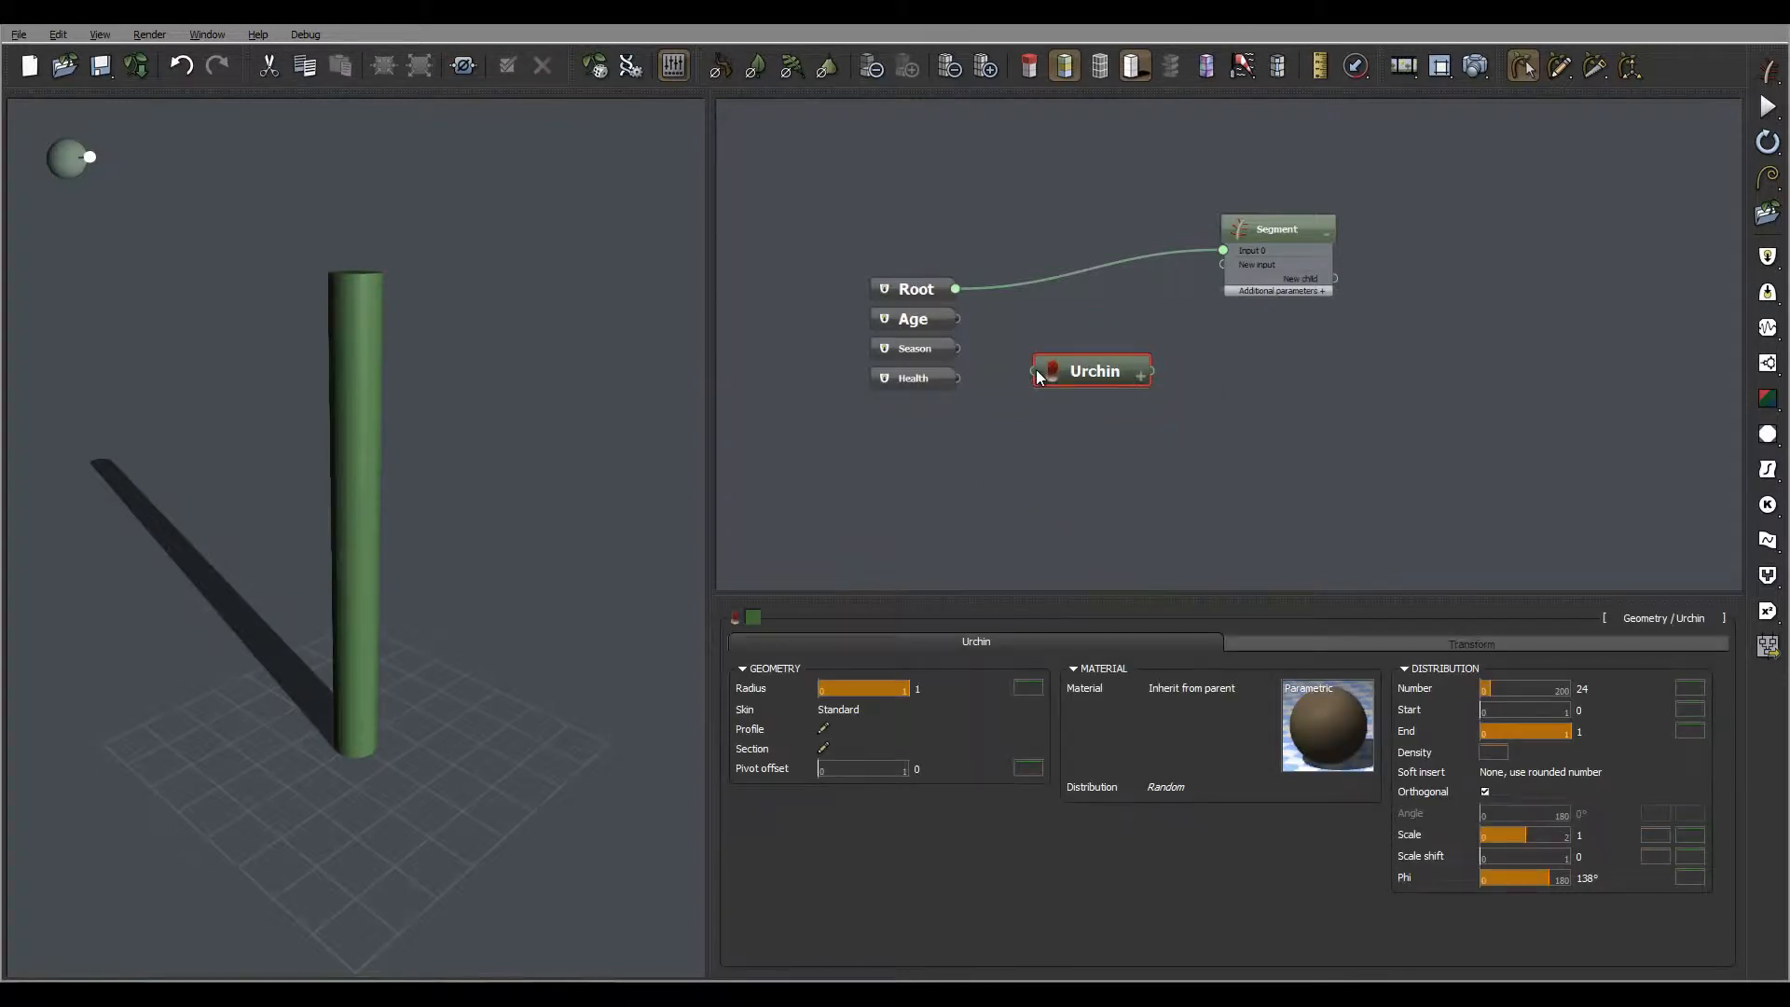
Delete the link between Root and Segment and connect the Root output to the Urchin node's input
left_click(1080, 273)
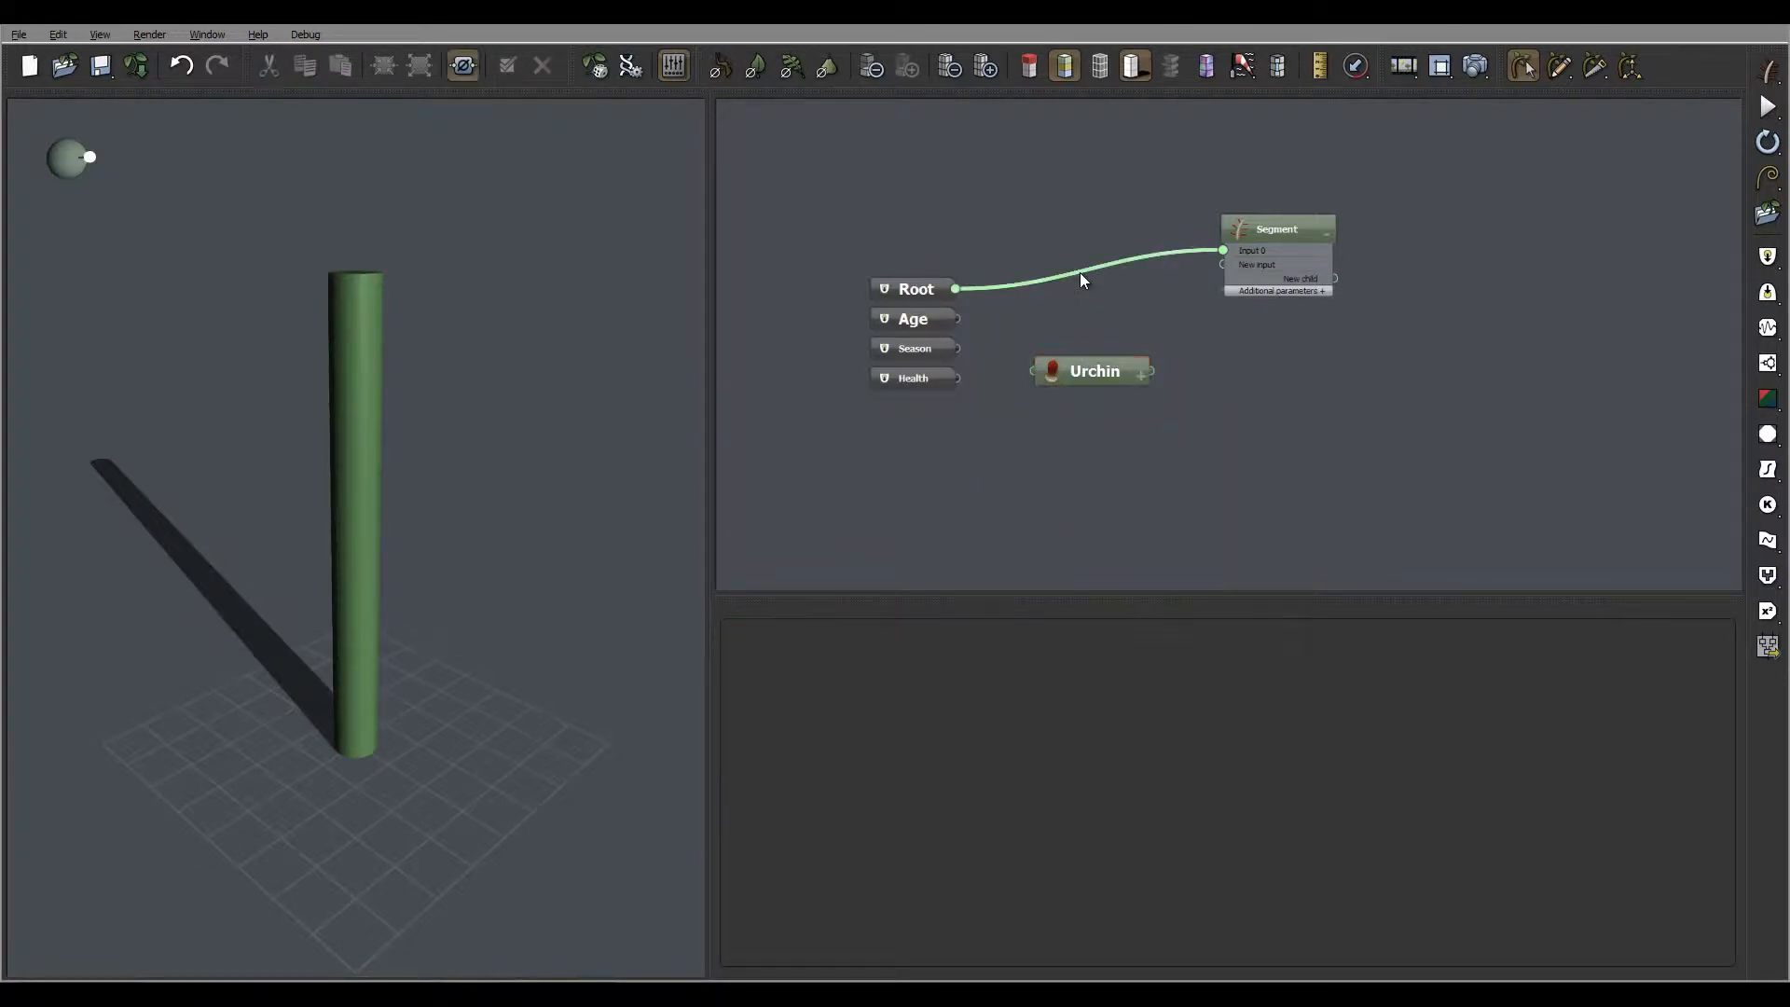
key("Delete")
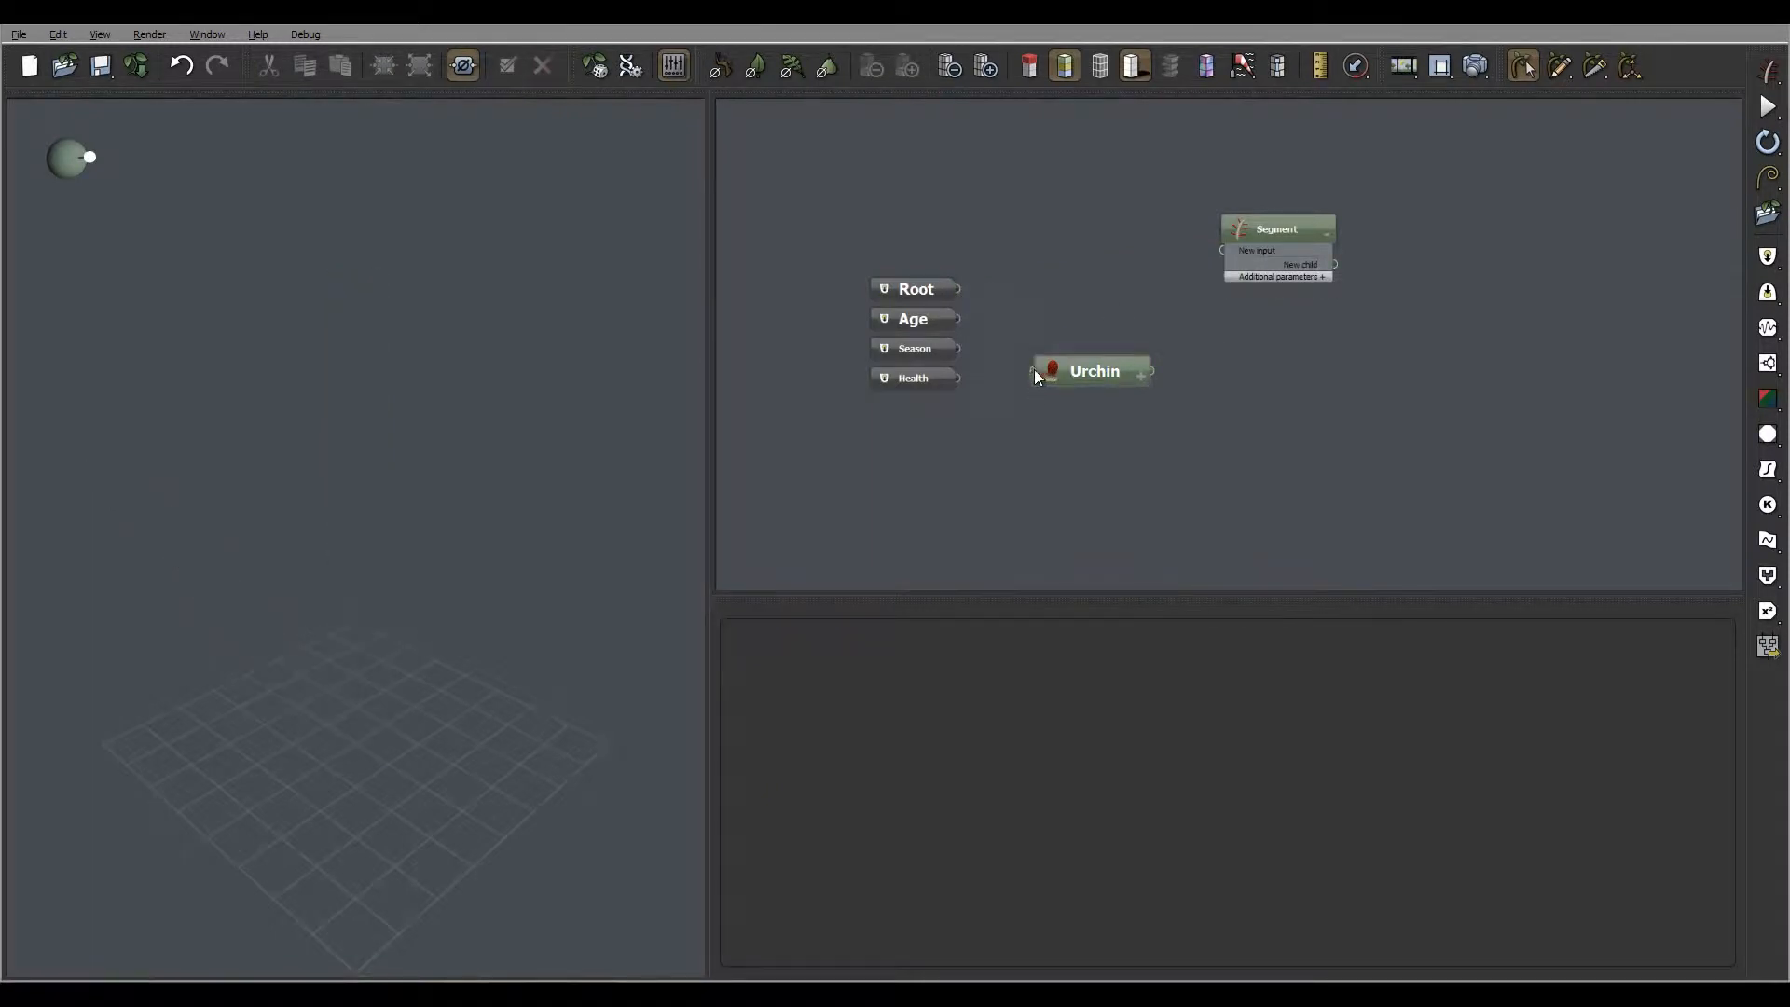
left_click_drag(1035, 373, 956, 289)
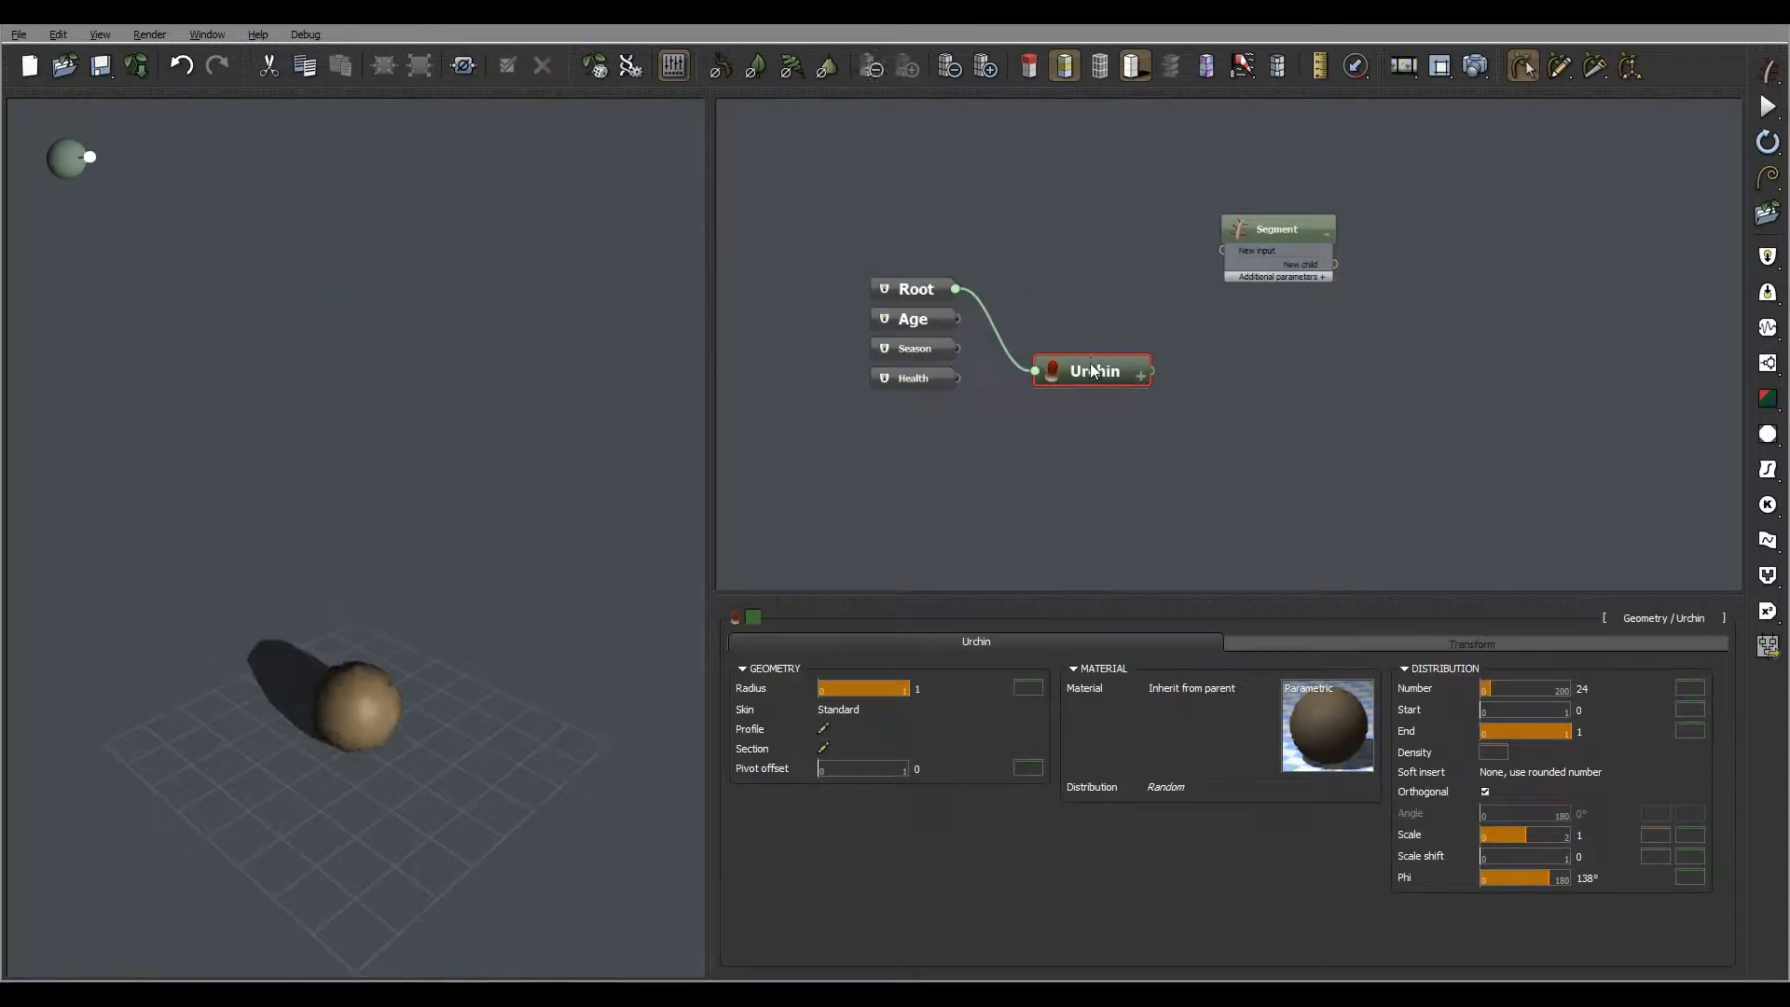
left_click_drag(217, 611, 350, 714)
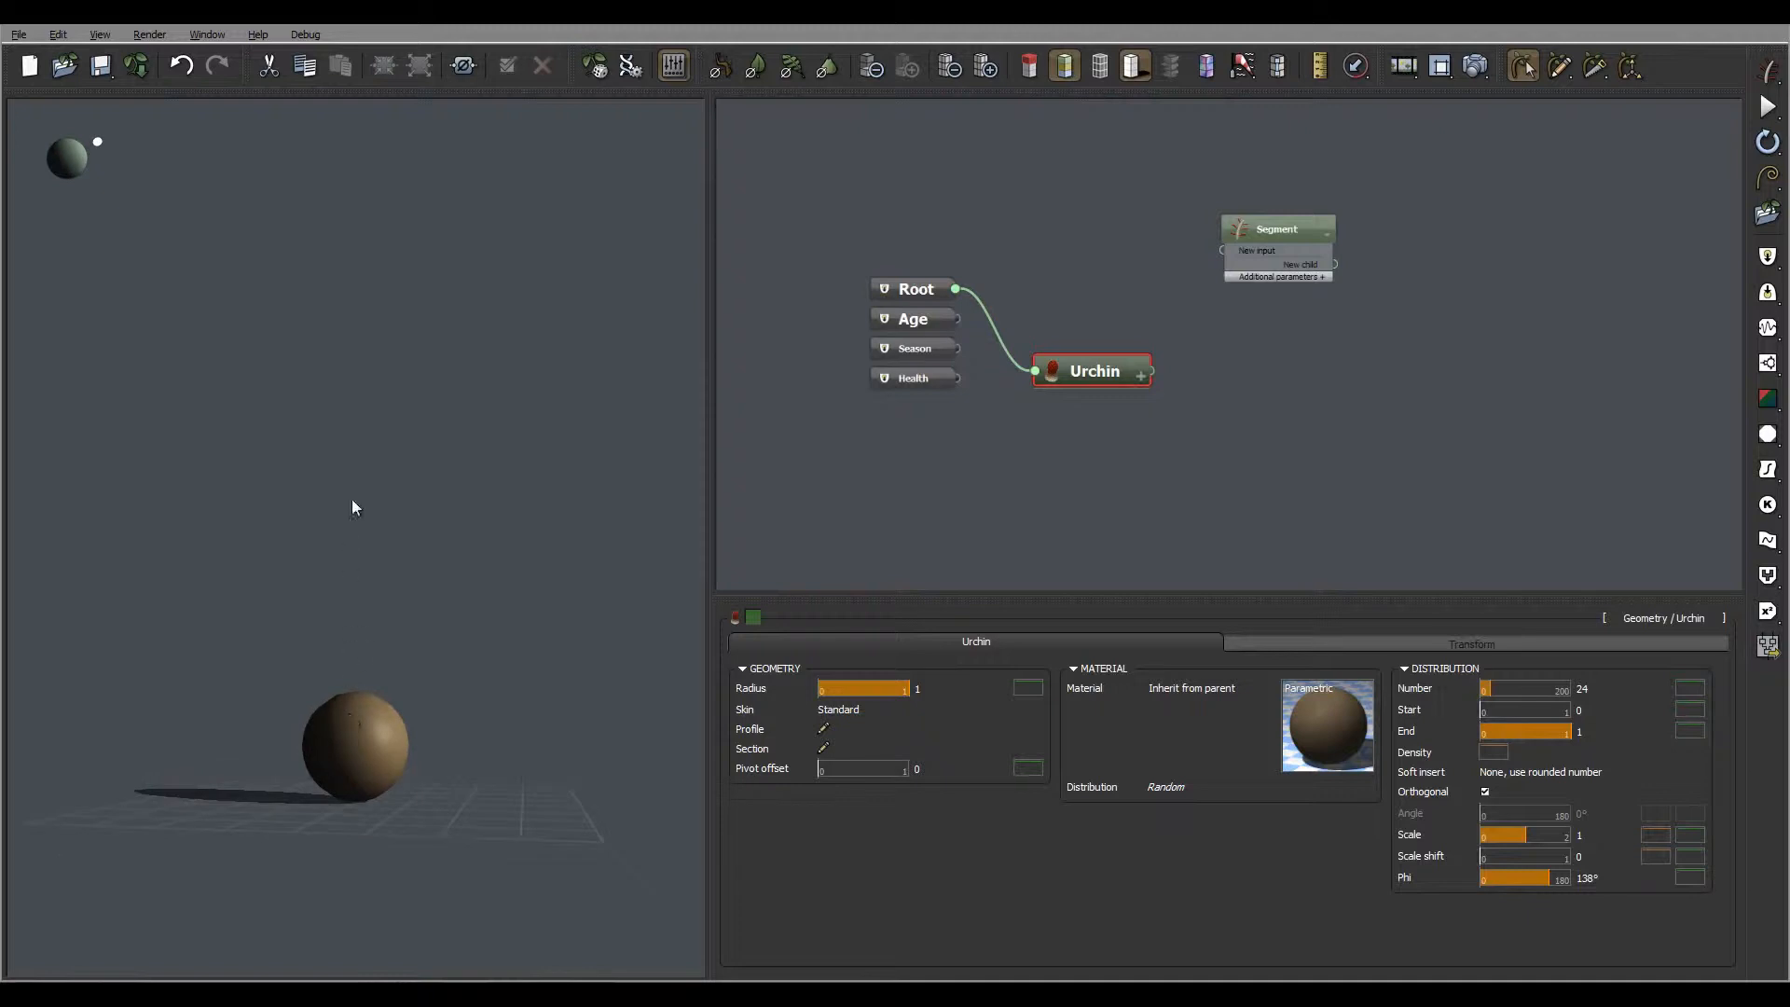
left_click_drag(536, 500, 495, 616)
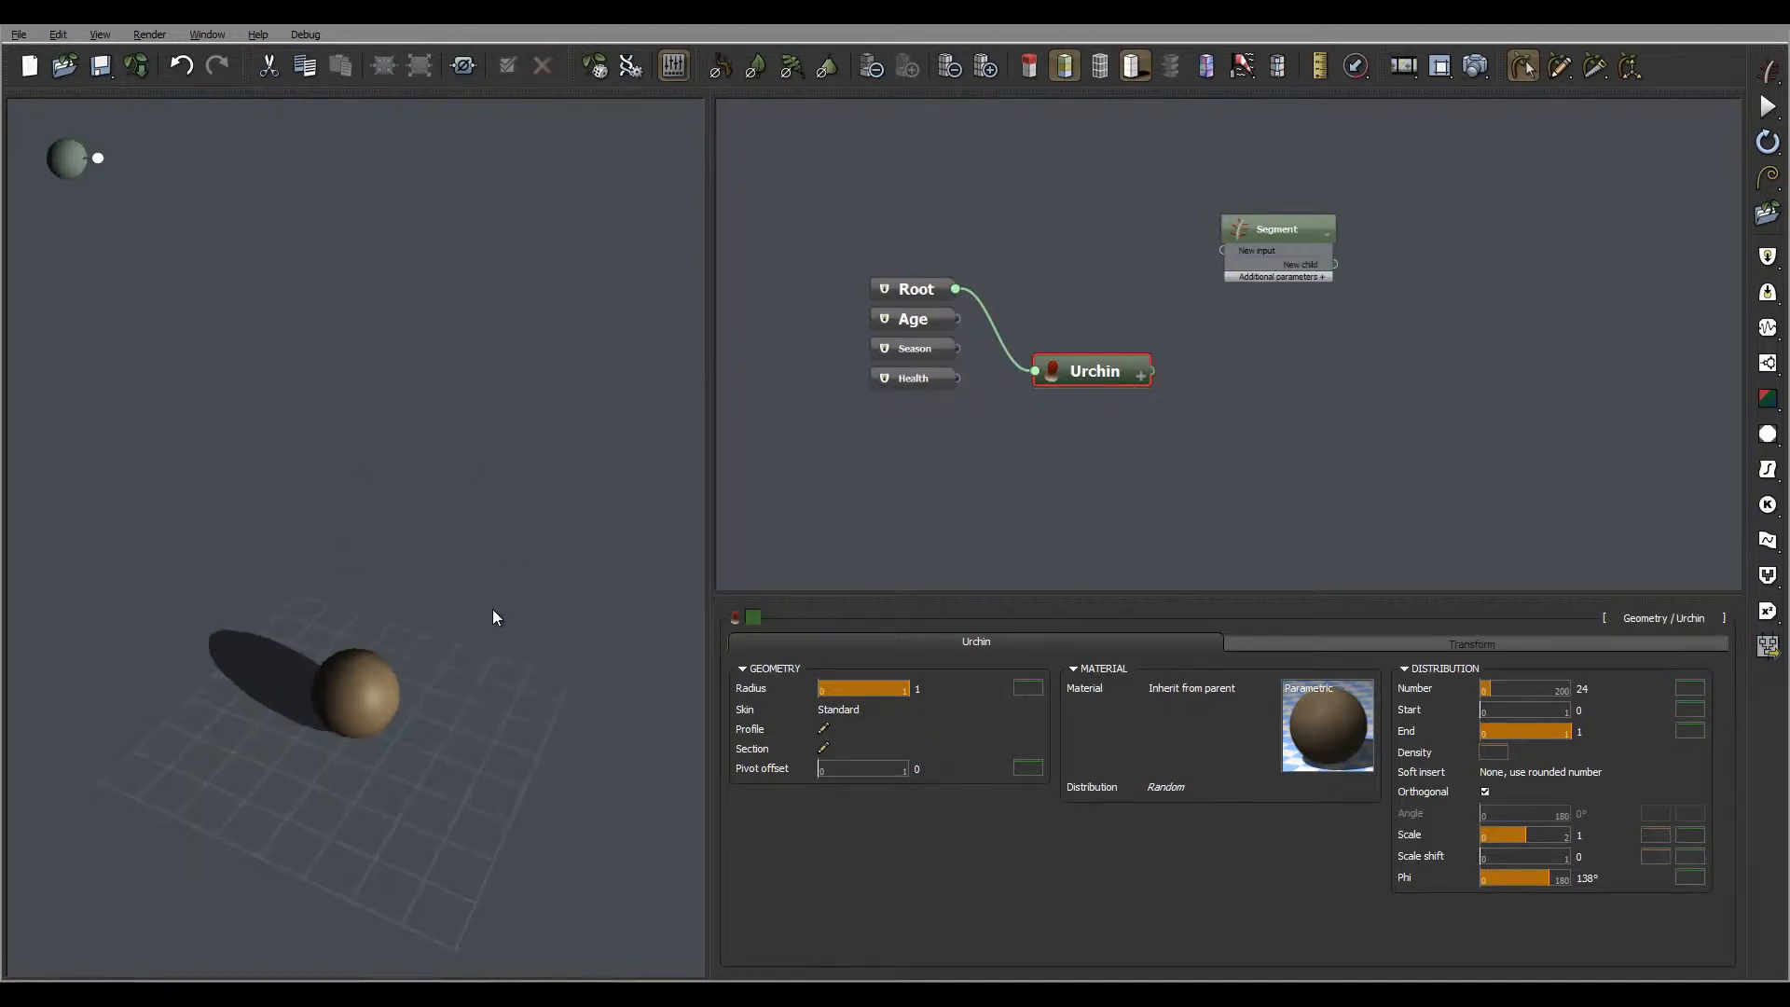
Set the Root node's Z position to 3 in its general parameters to raise the sphere above the ground grid
left_click(1445, 644)
left_click(920, 291)
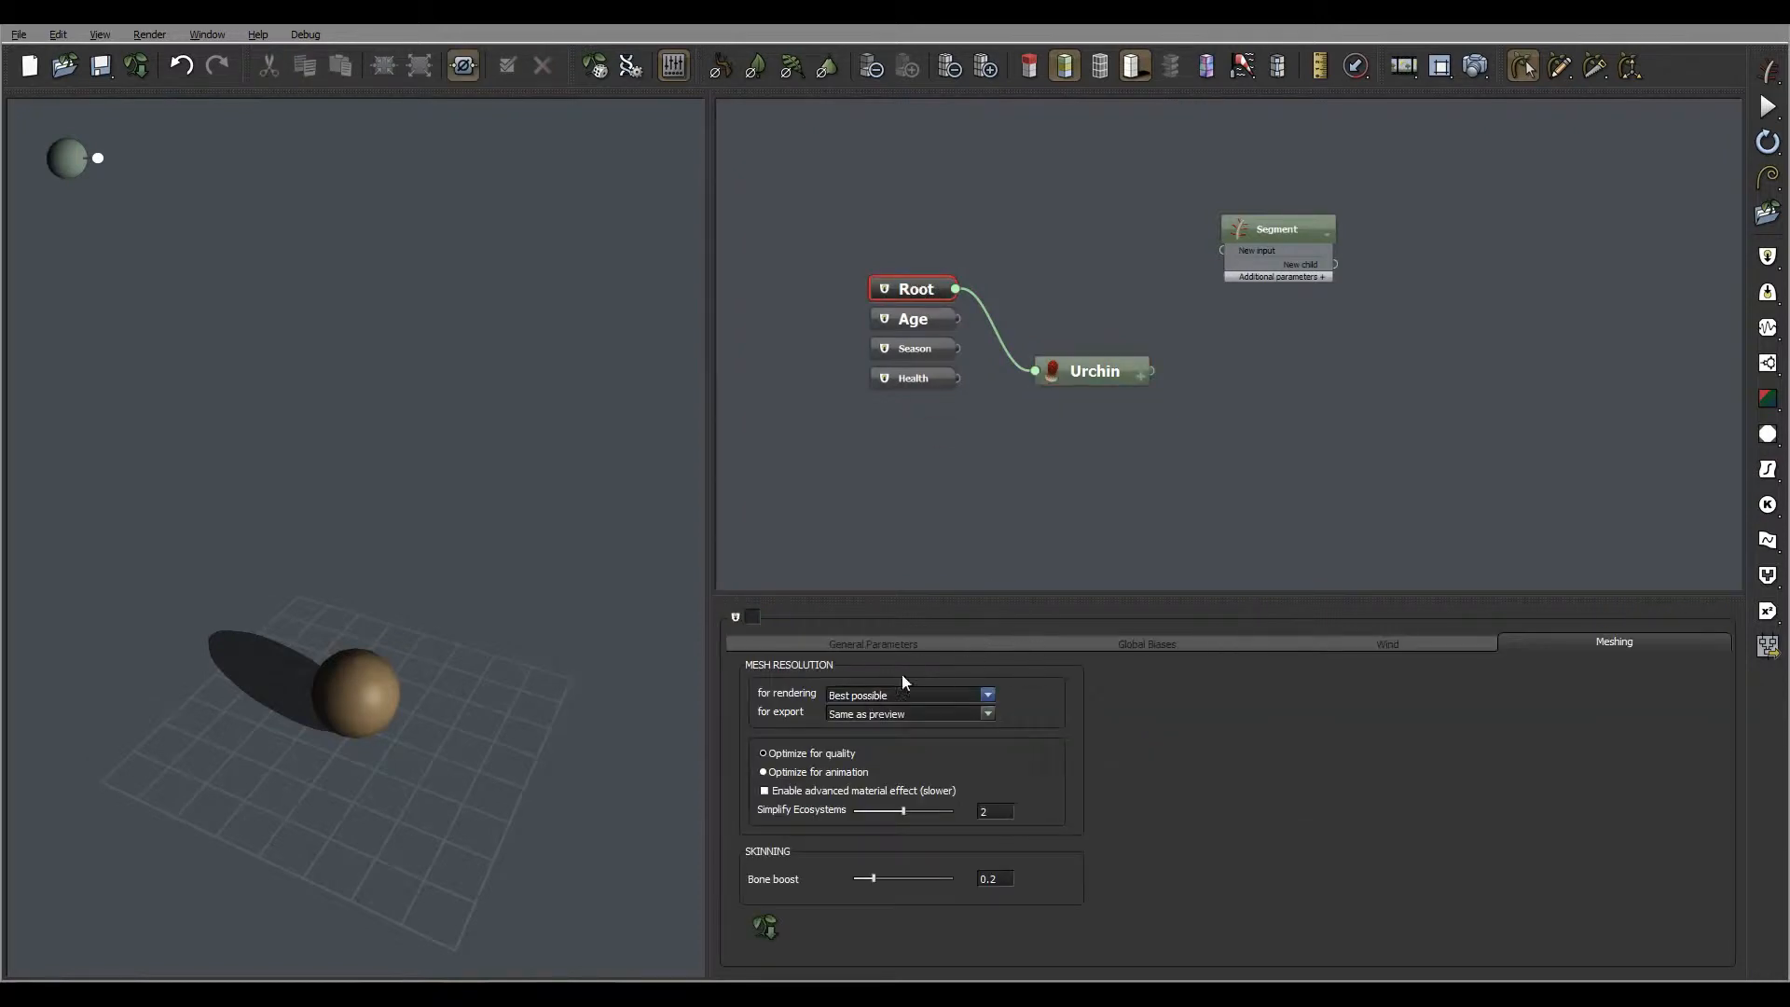
left_click(880, 644)
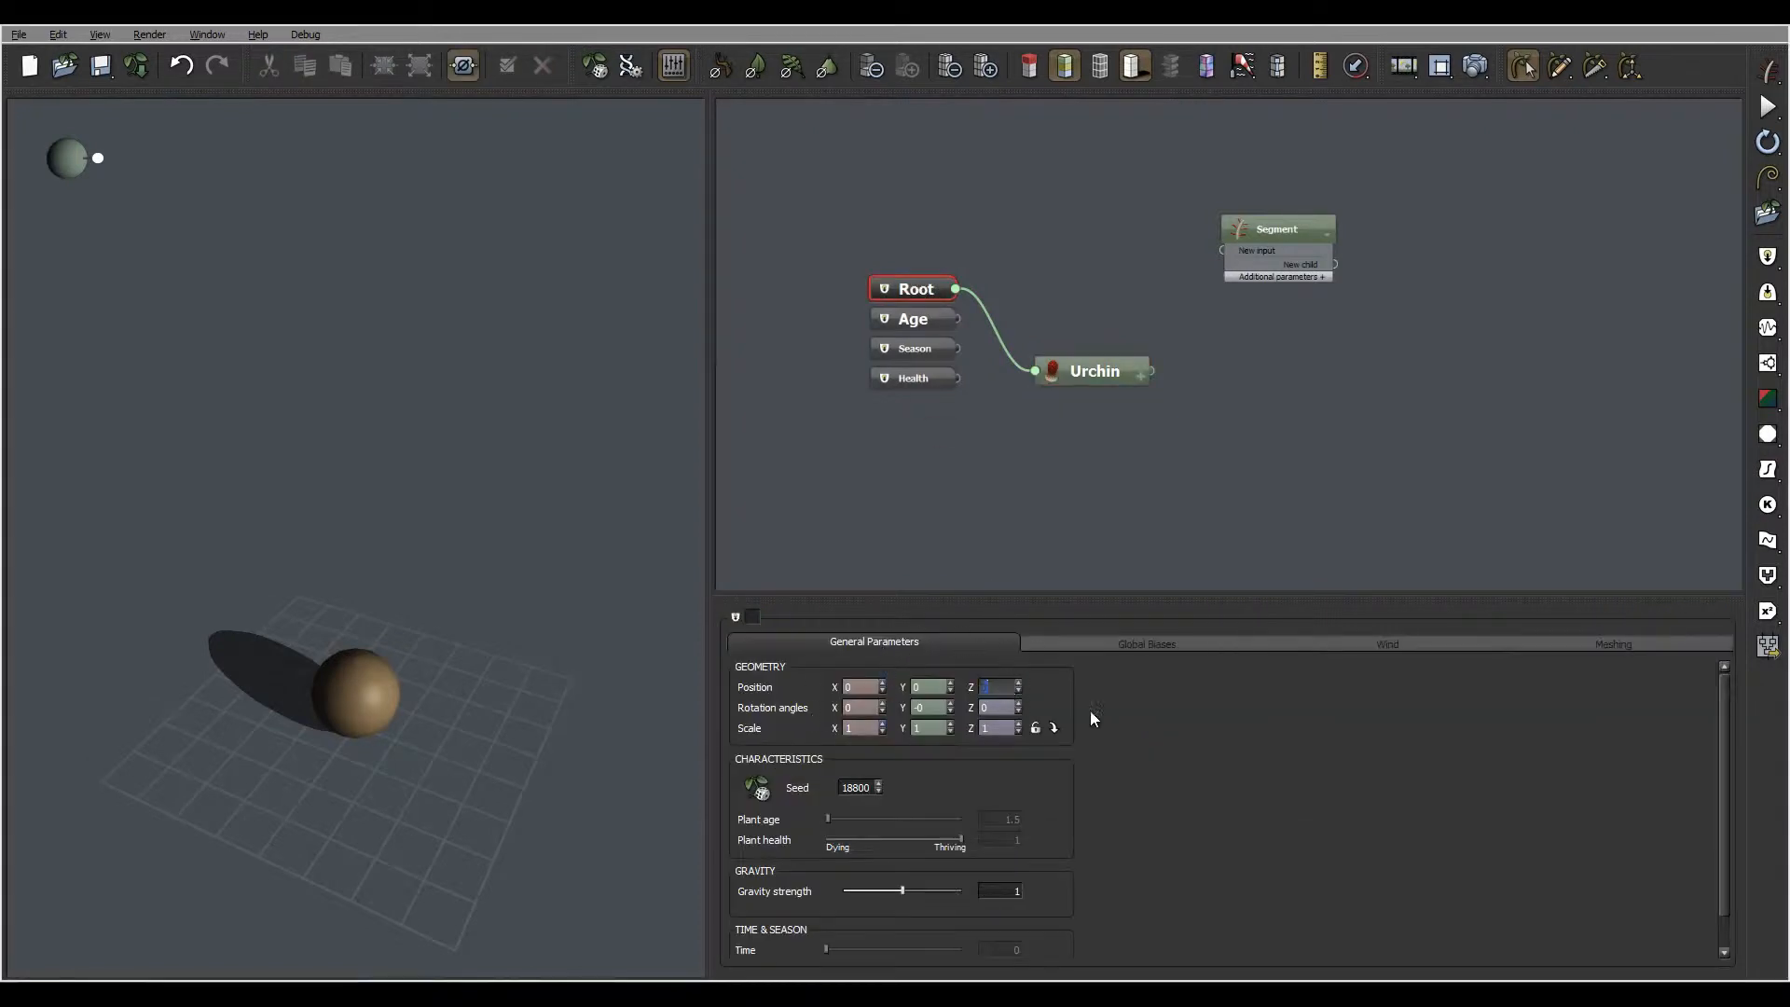
key("Return")
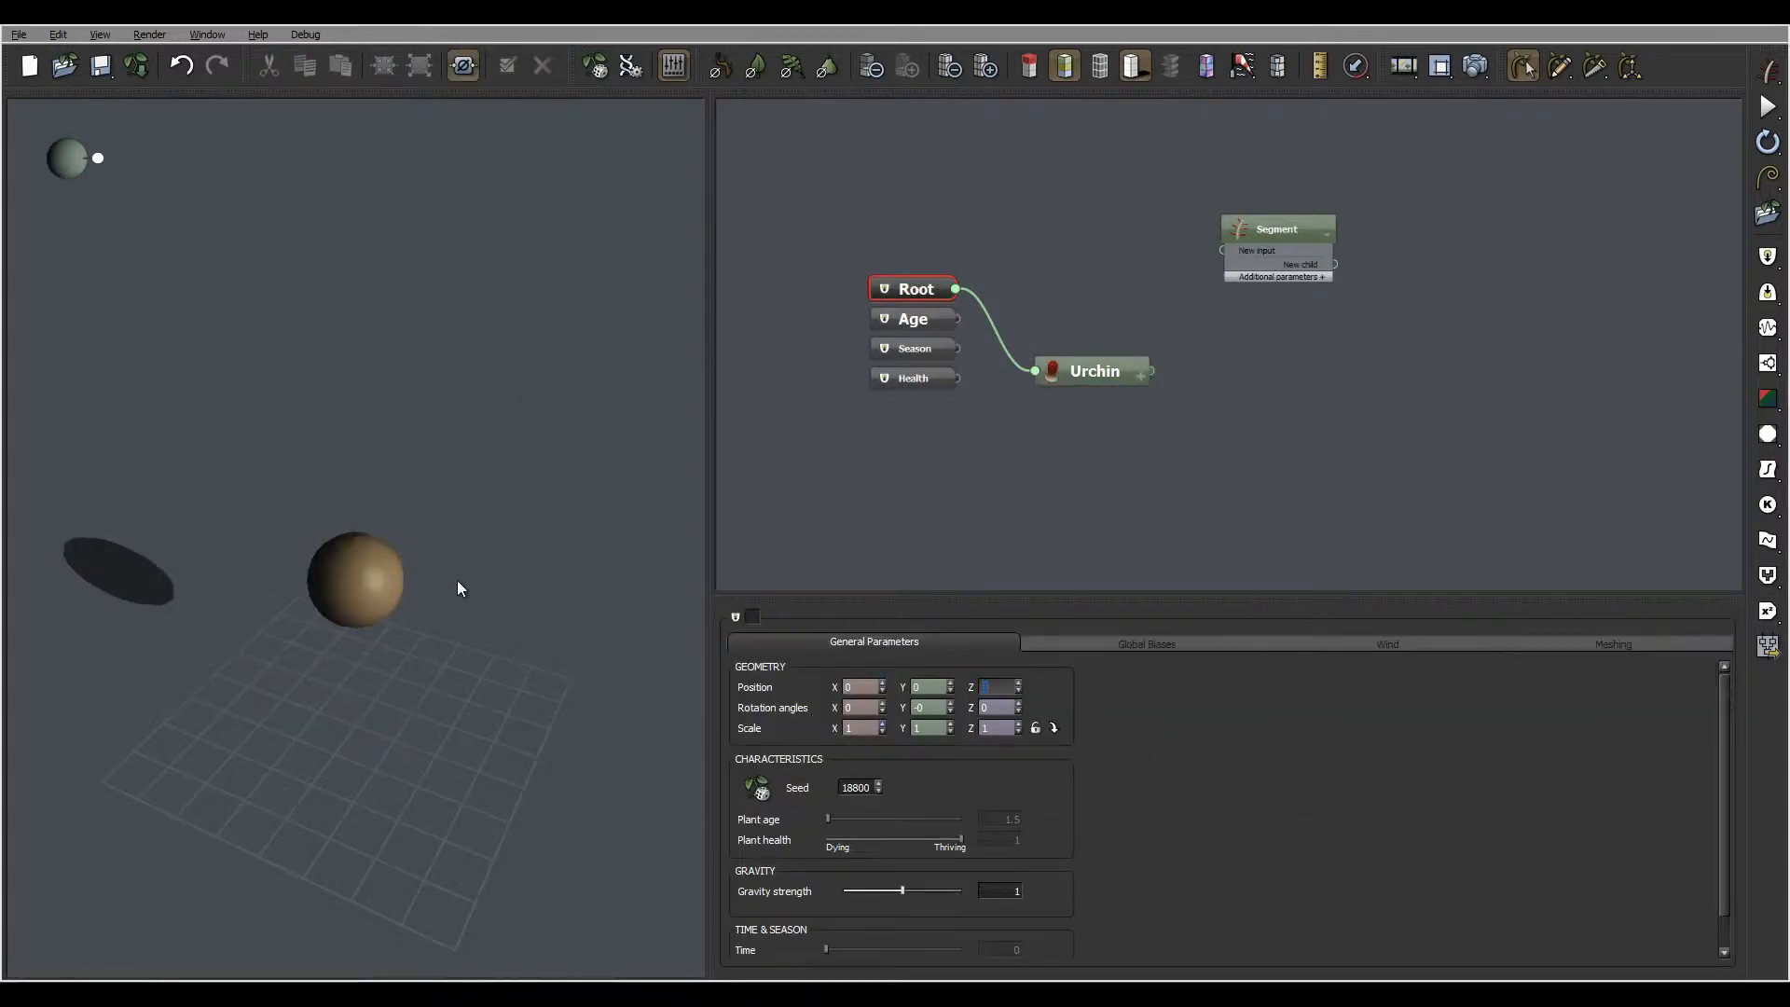
left_click_drag(457, 580, 331, 571)
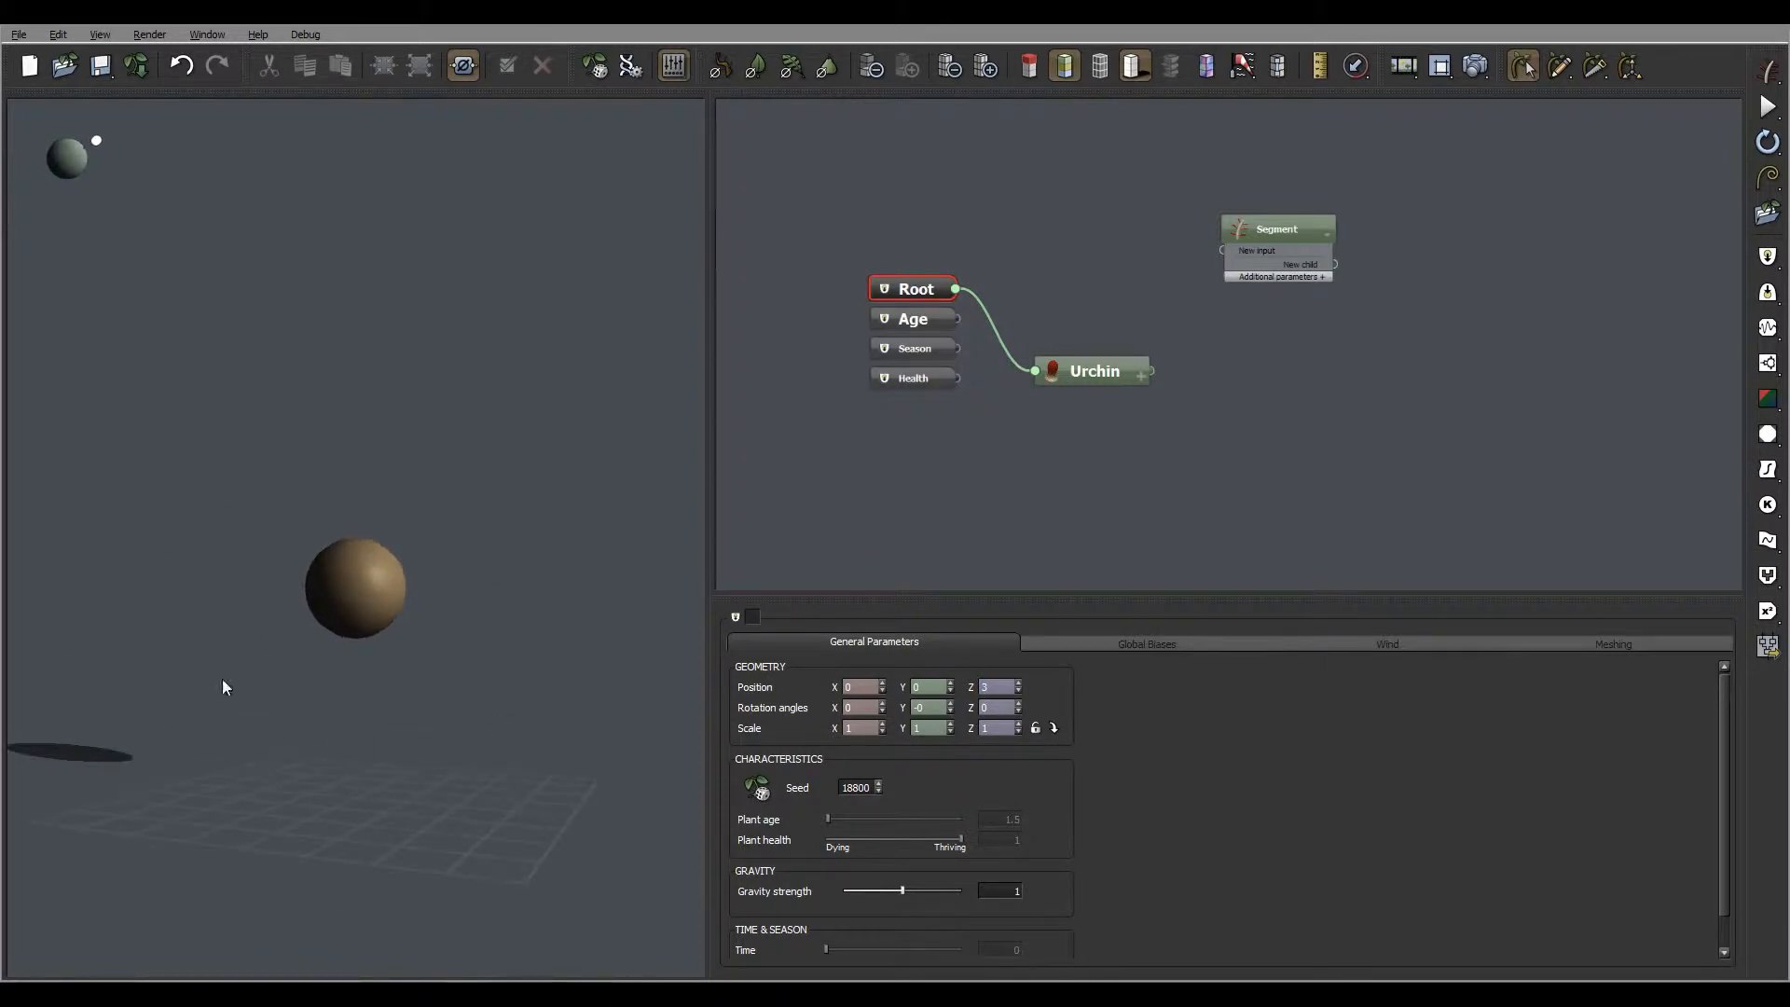
left_click_drag(469, 515, 487, 591)
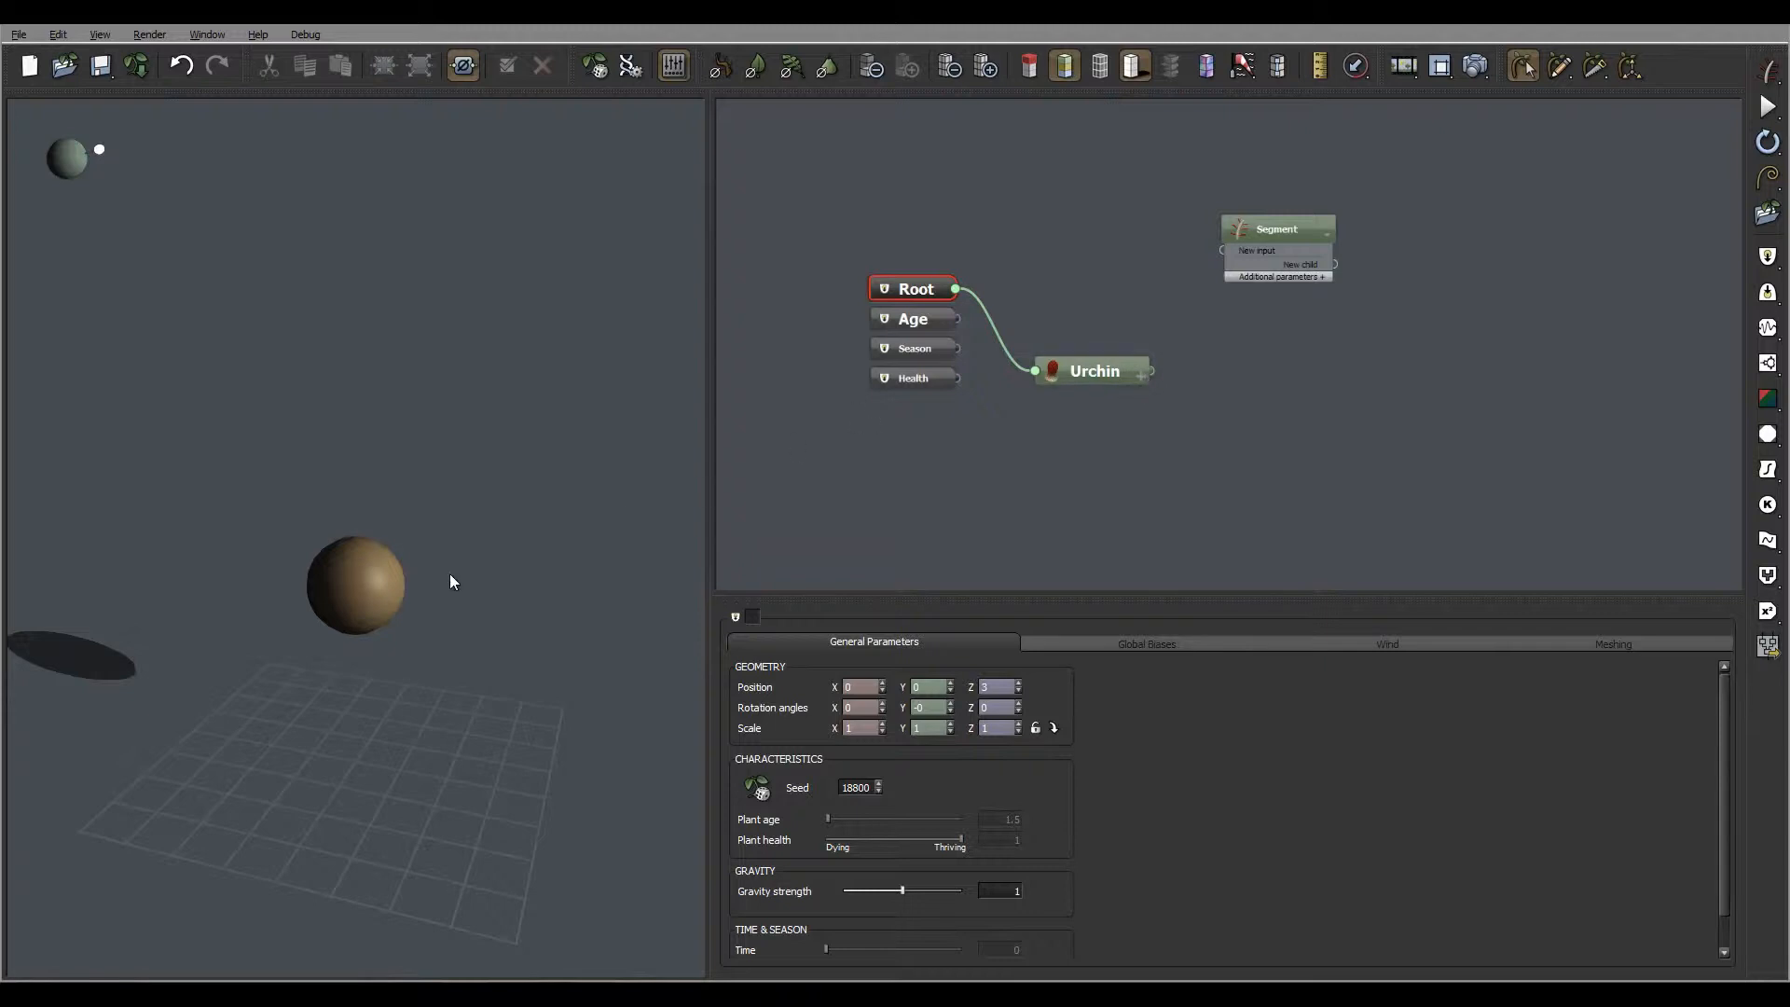
left_click_drag(452, 584, 503, 556)
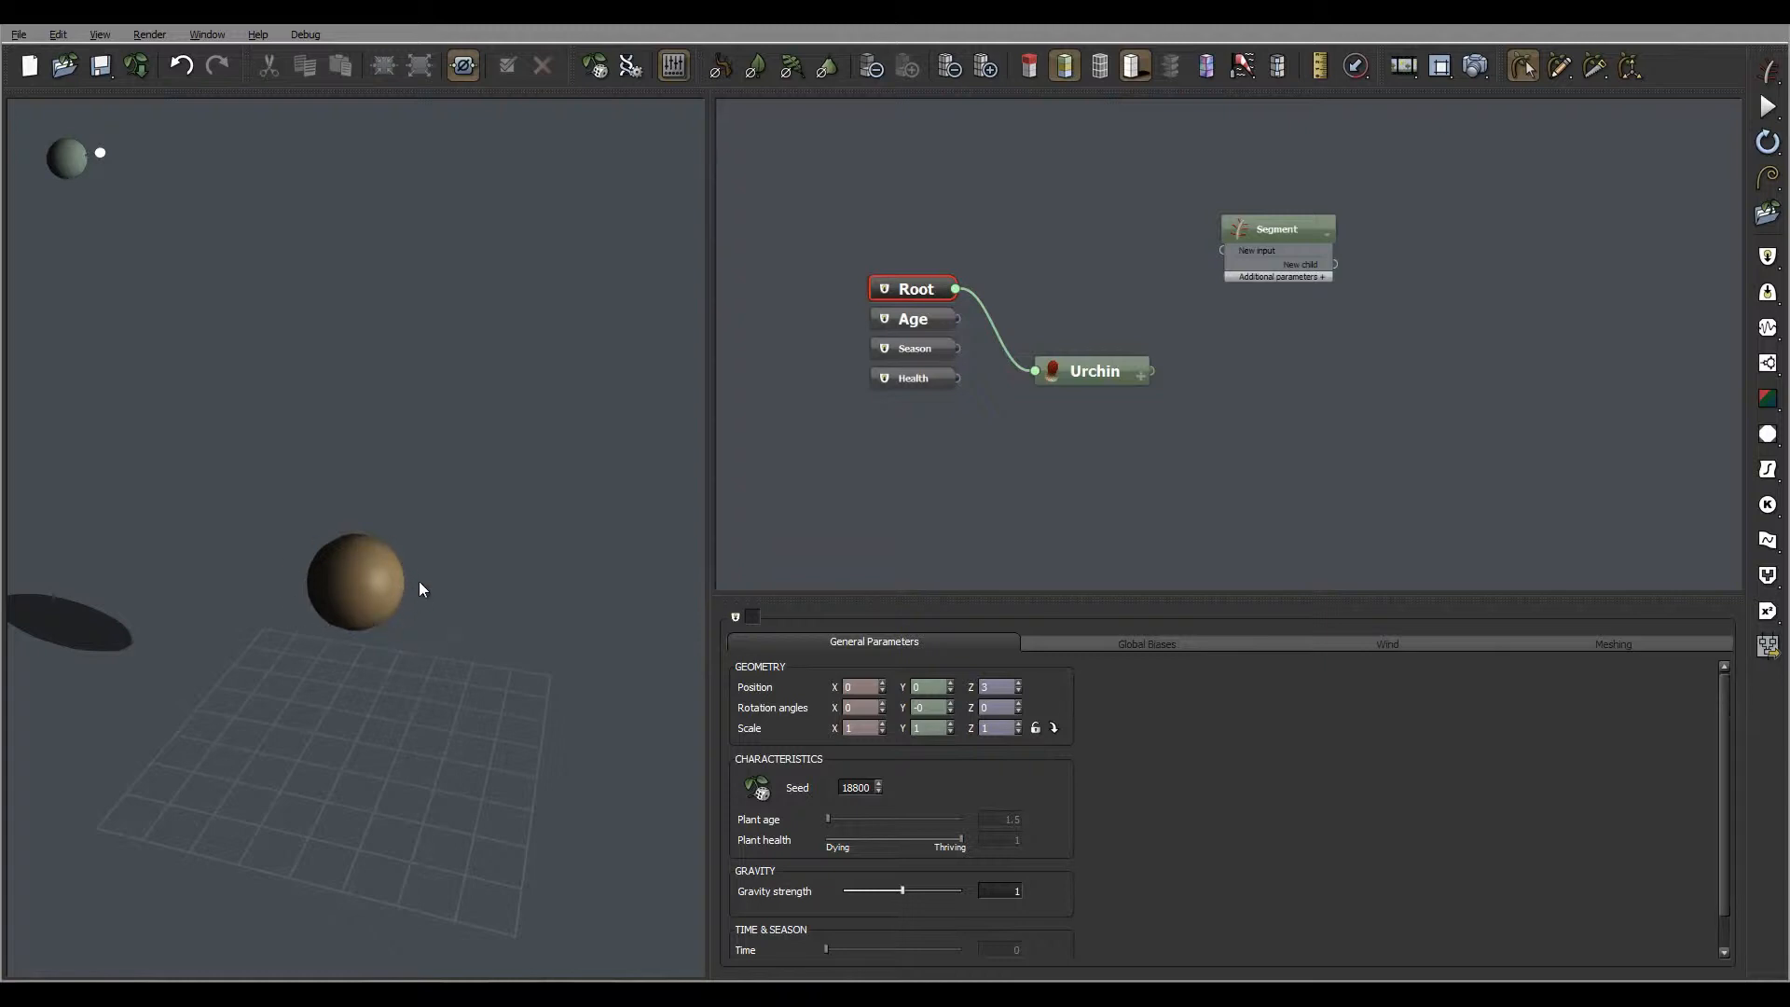
Connect the Segment node to the Urchin's output as its child and set the segment length to 2
left_click_drag(1224, 258, 1152, 373)
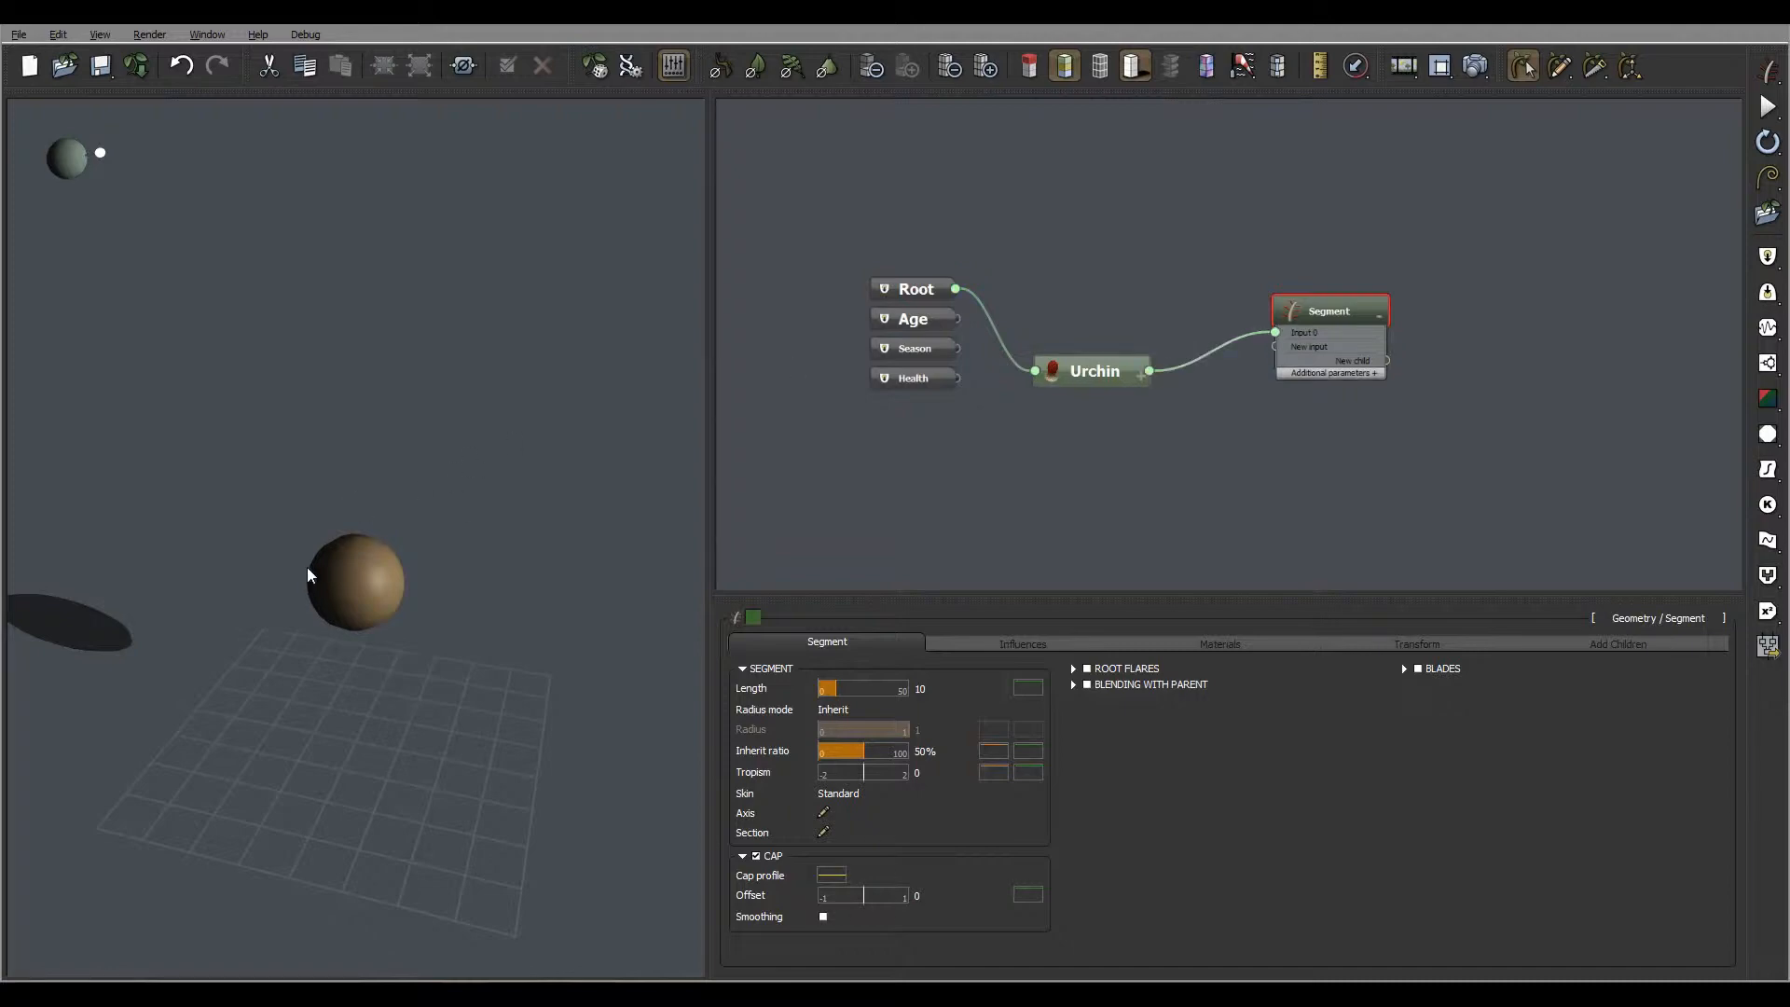
right_click_drag(313, 511, 303, 547)
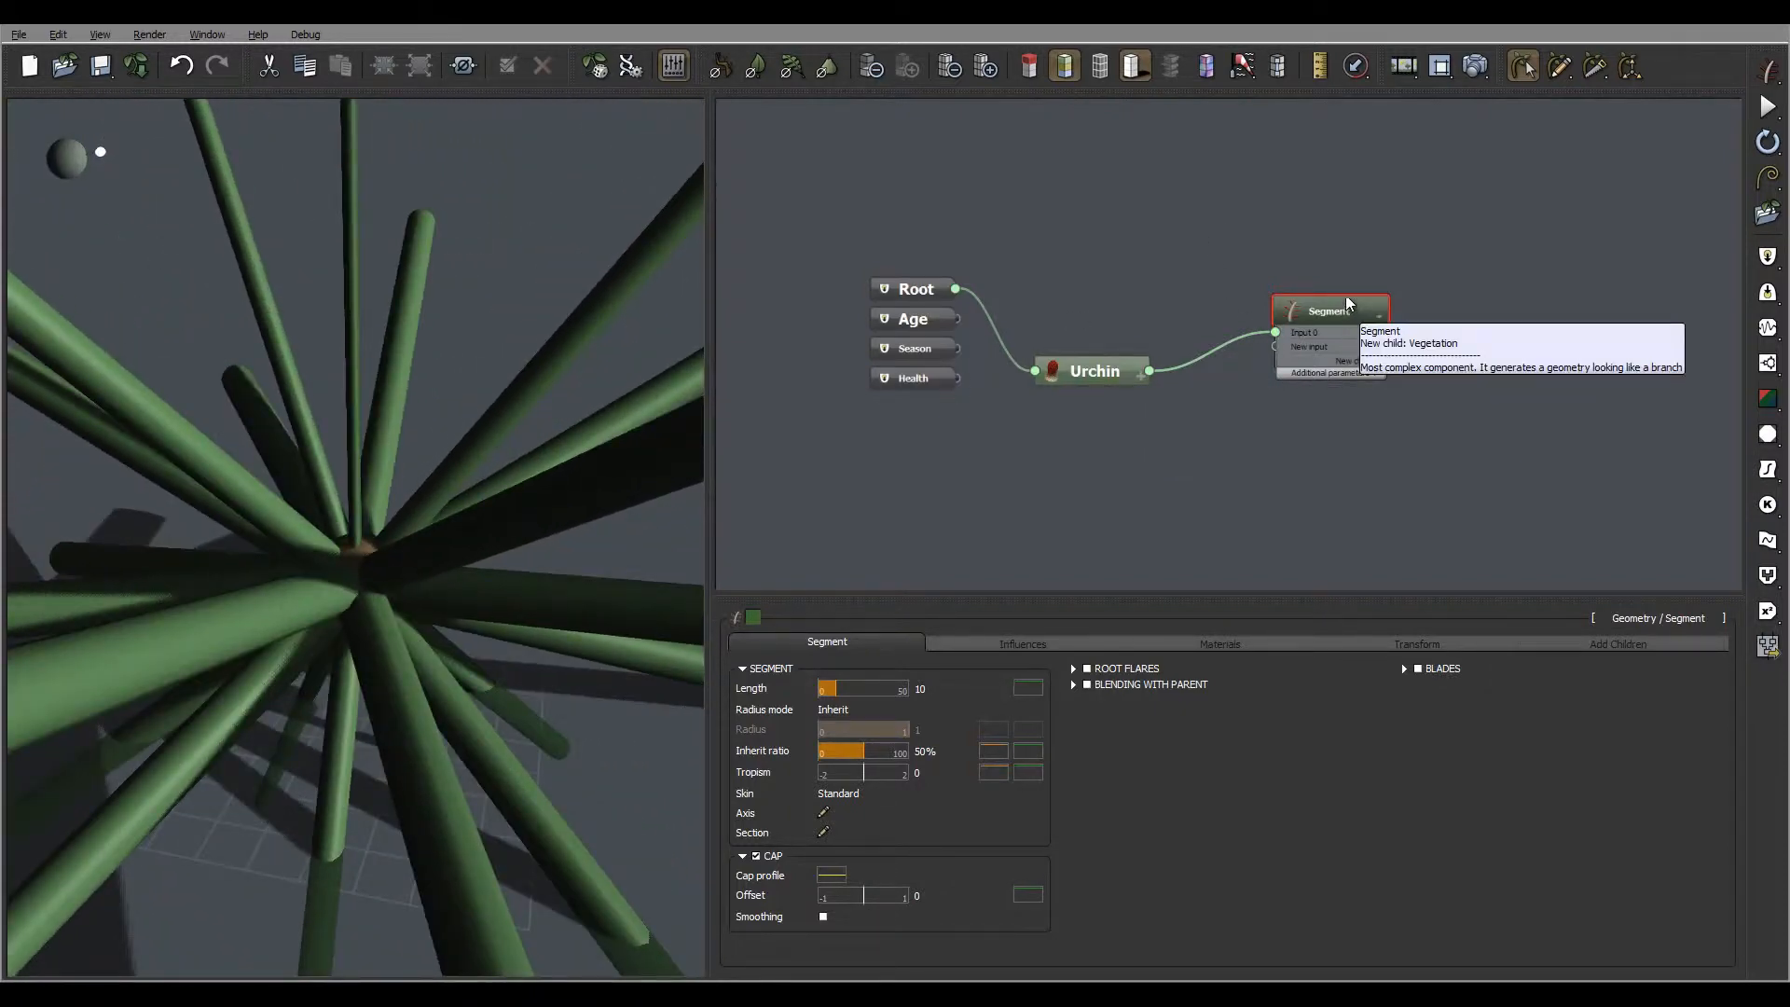
left_click(1029, 688)
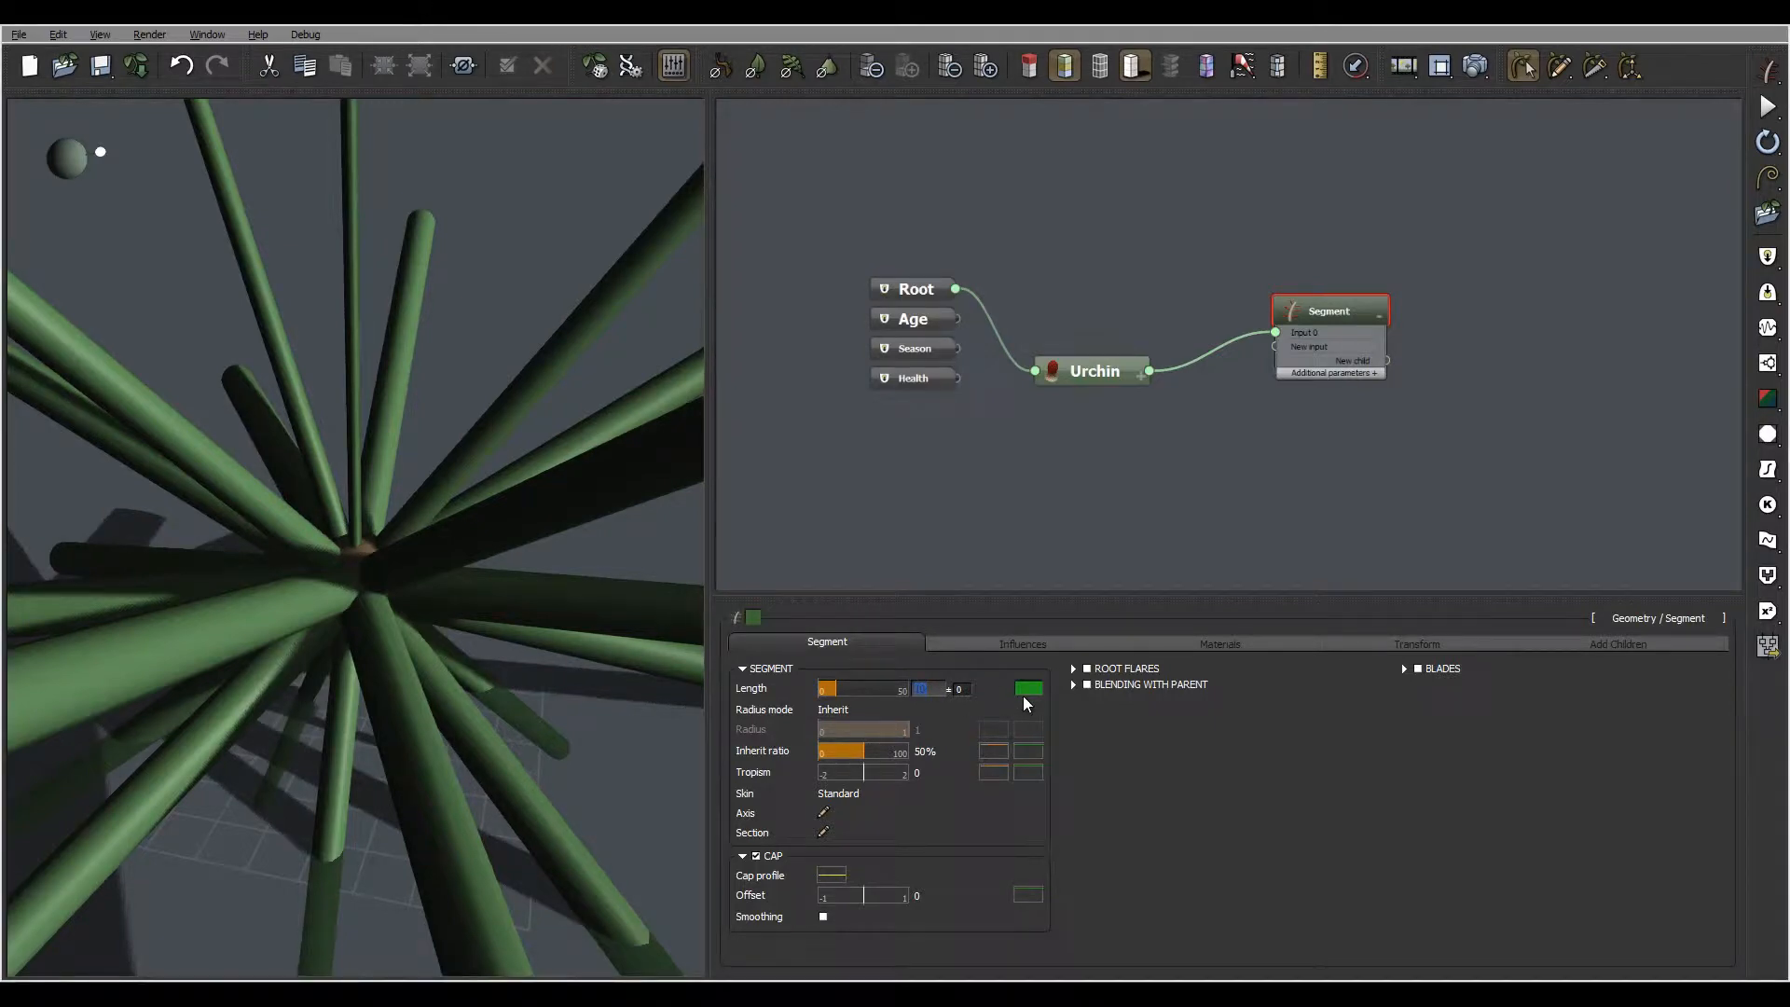
type("1")
key("Return")
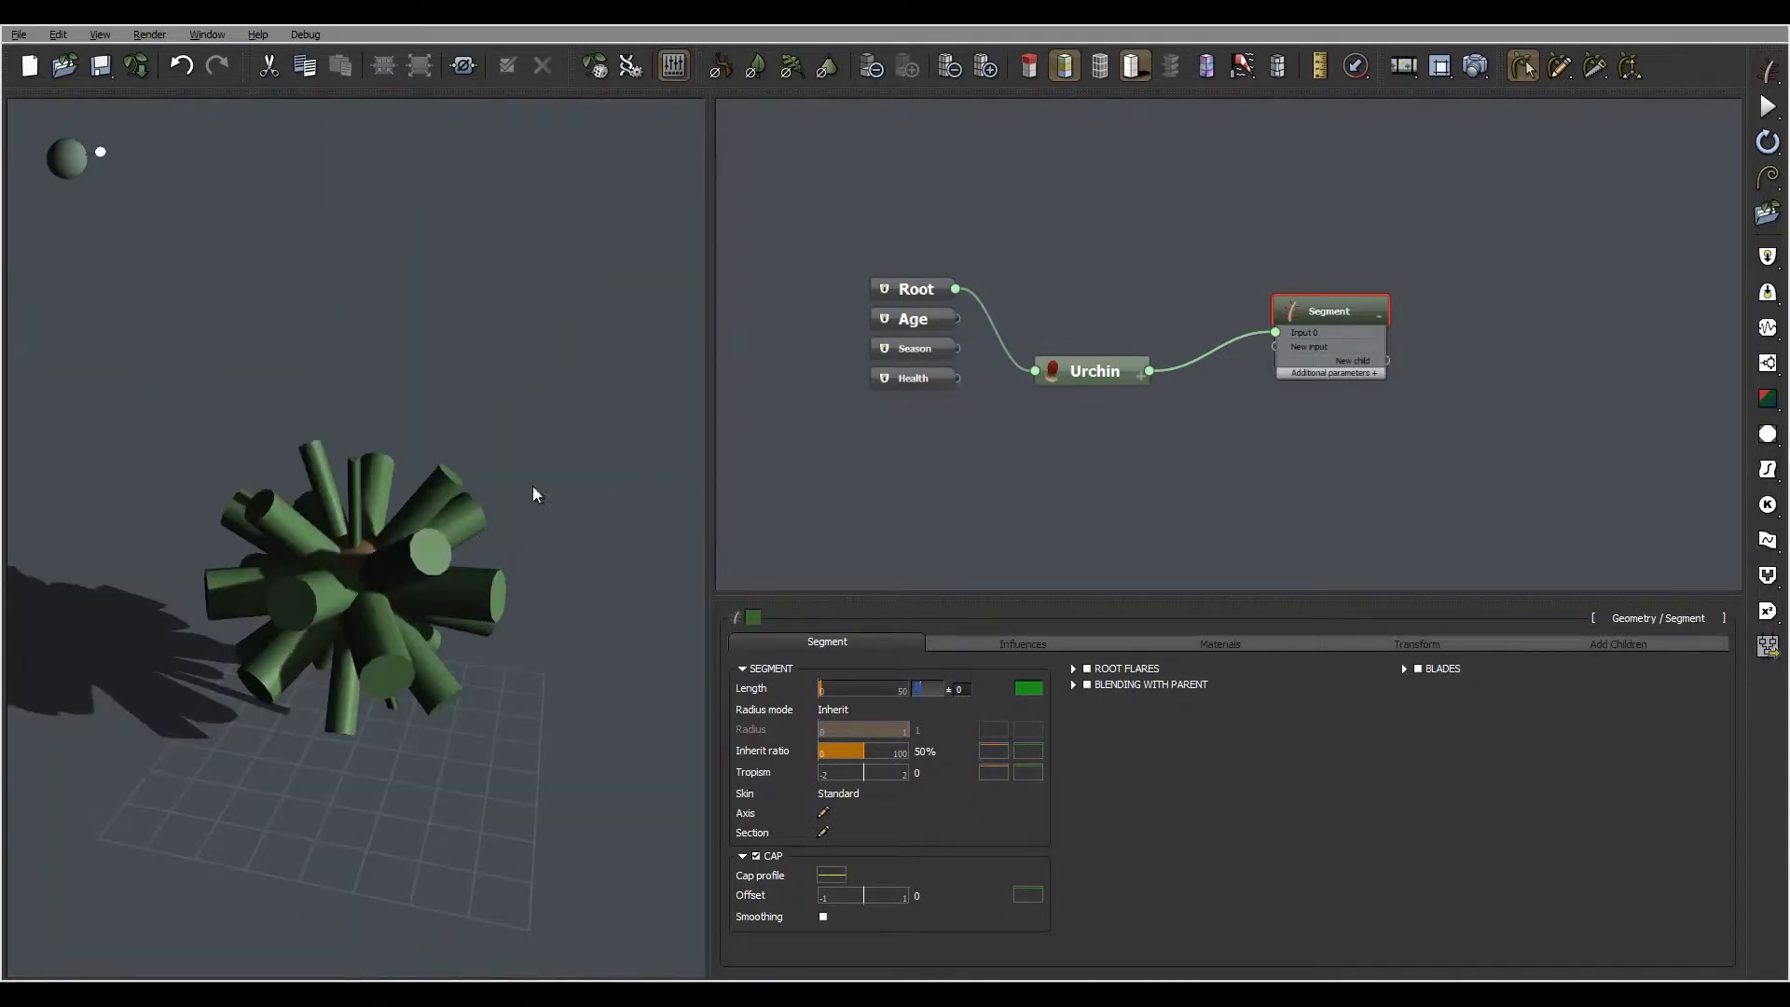
mouse_move(354, 551)
right_mouse_down()
mouse_move(409, 683)
mouse_move(406, 522)
mouse_move(611, 539)
mouse_move(351, 511)
mouse_move(359, 538)
right_mouse_up()
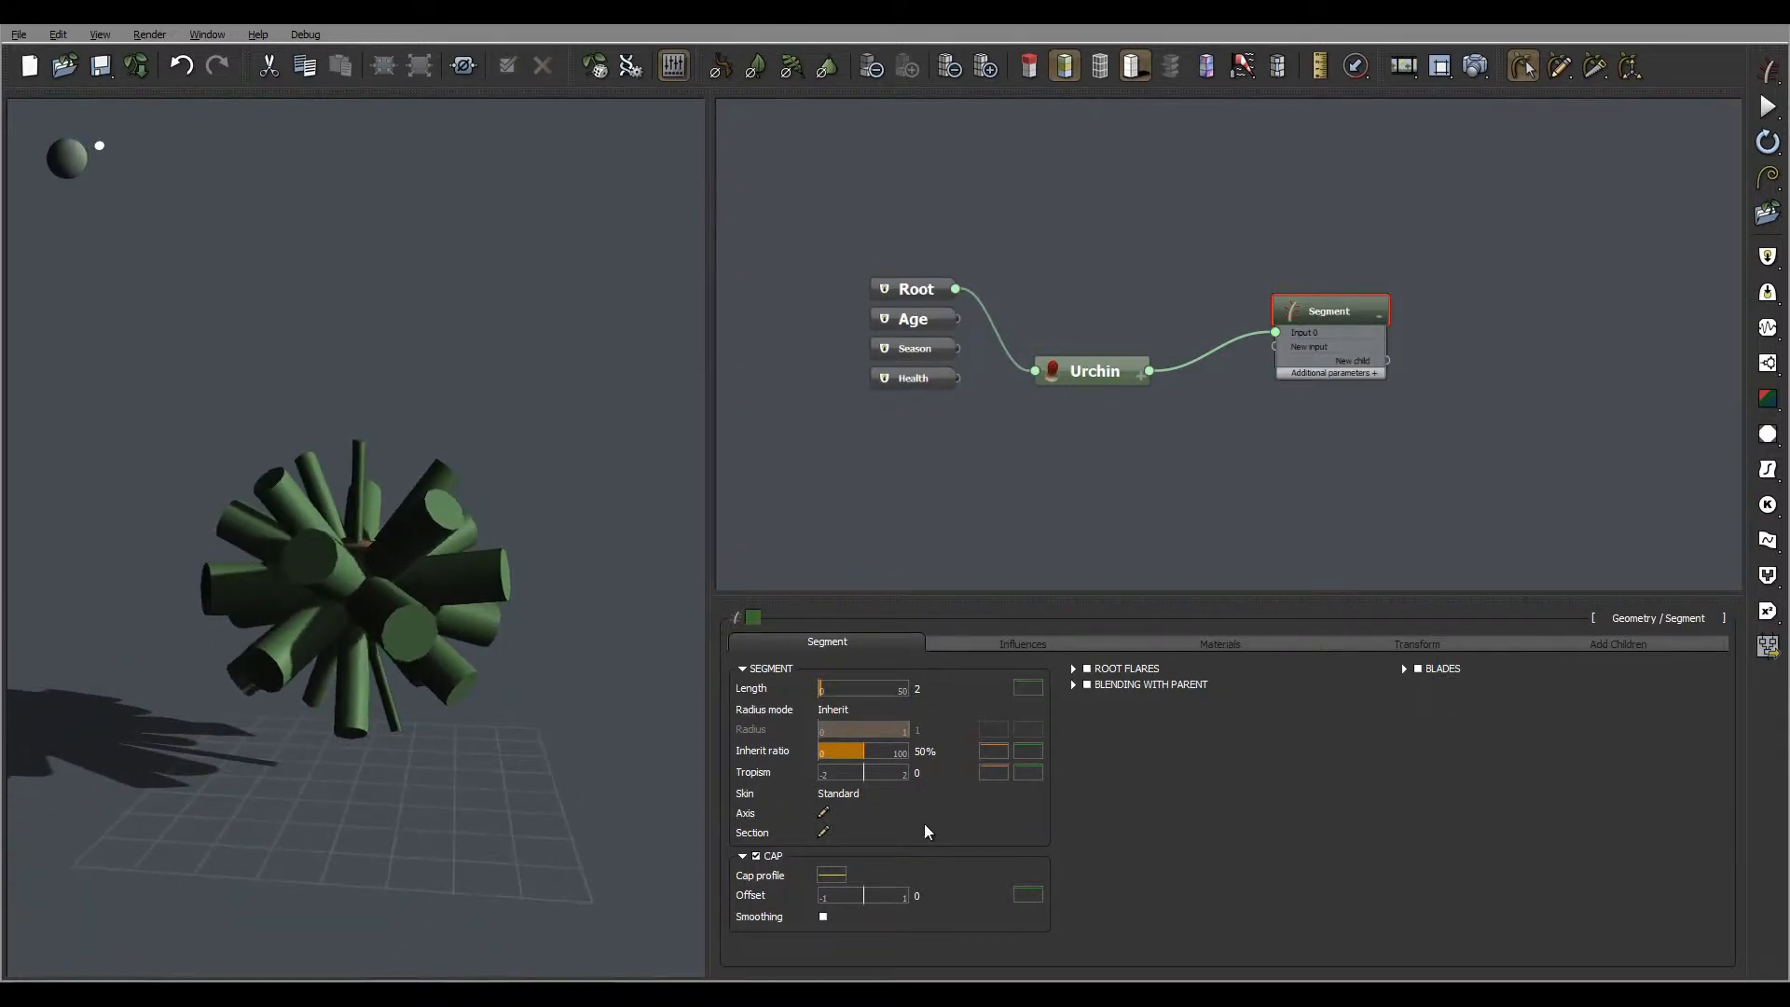
Add two cross-sections to the segment's section profile and narrow the one near the base to a radius of 0.1455
left_click(823, 831)
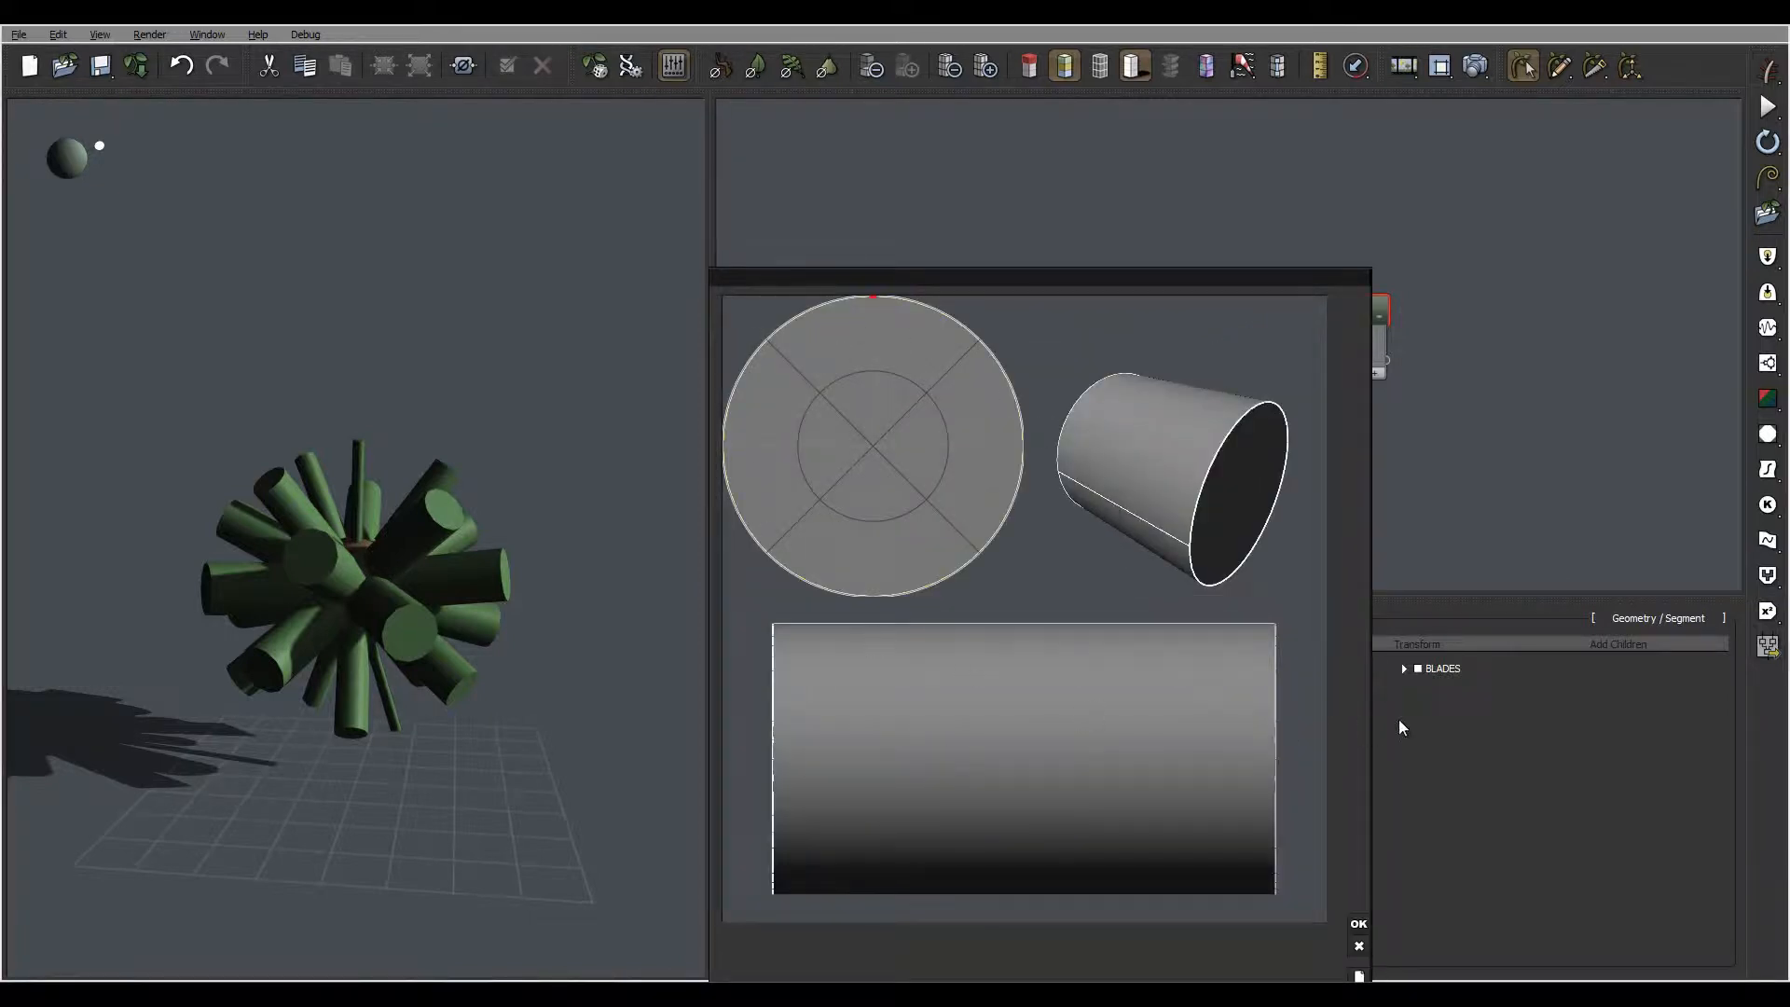
left_click(1105, 702)
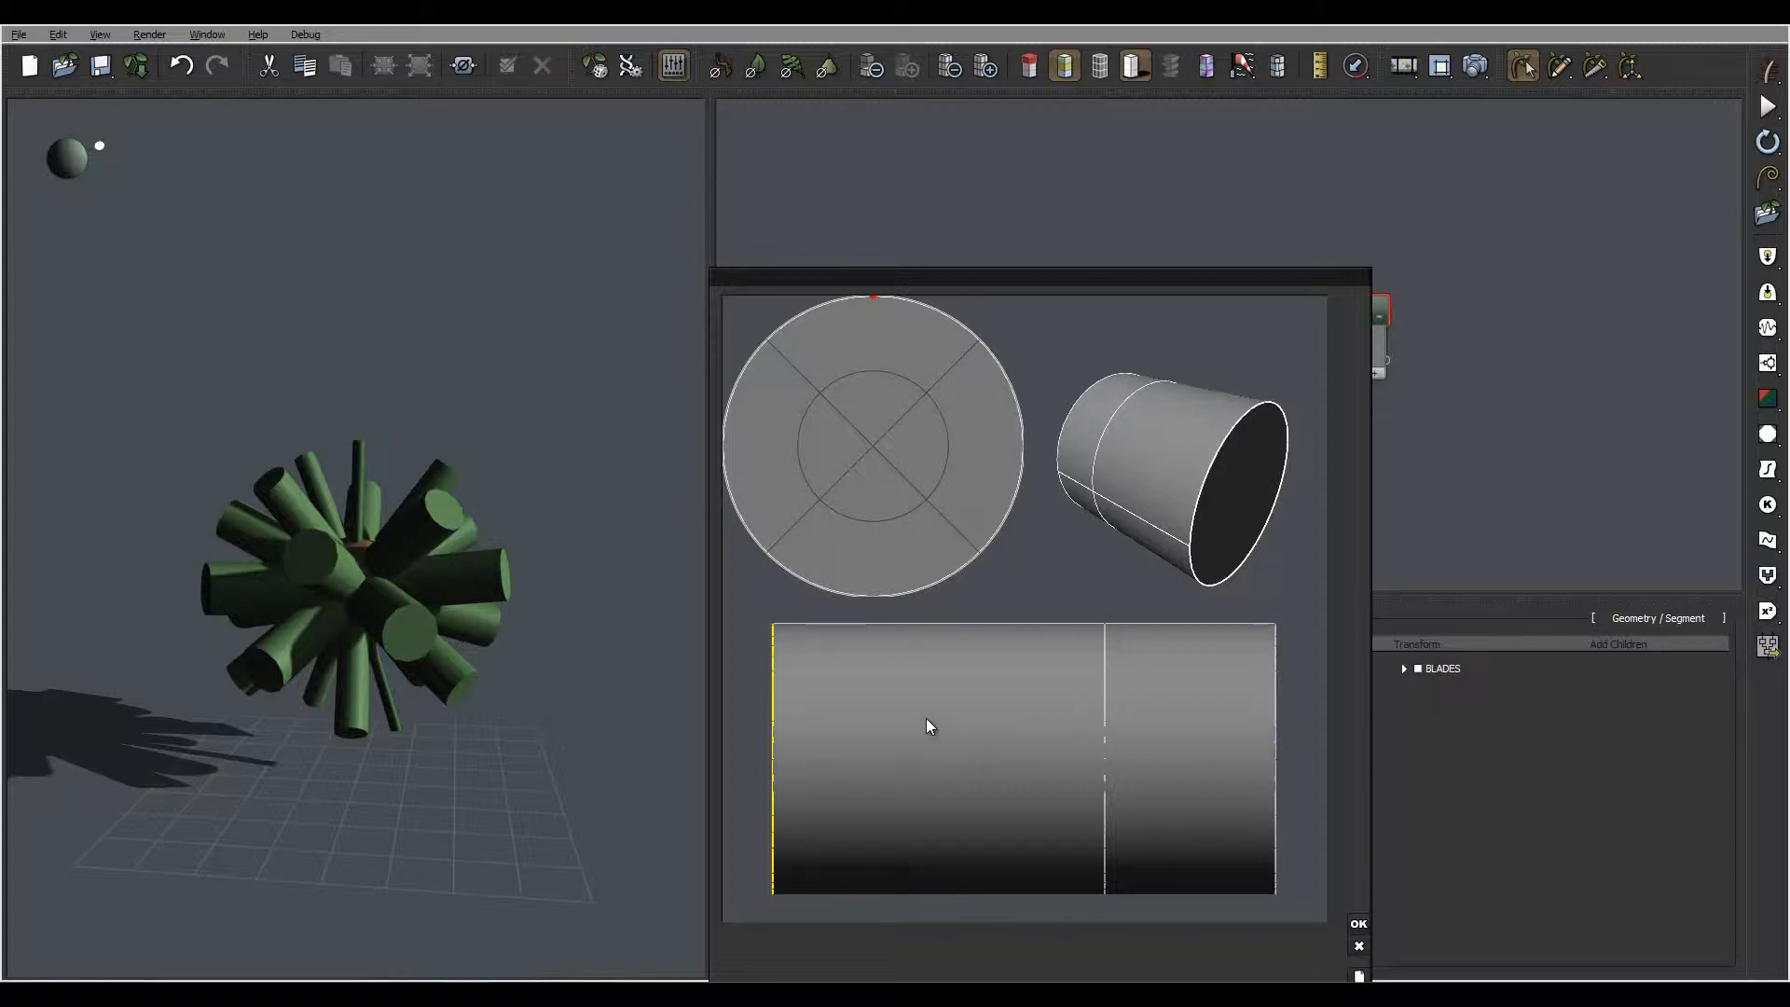
left_click(880, 720)
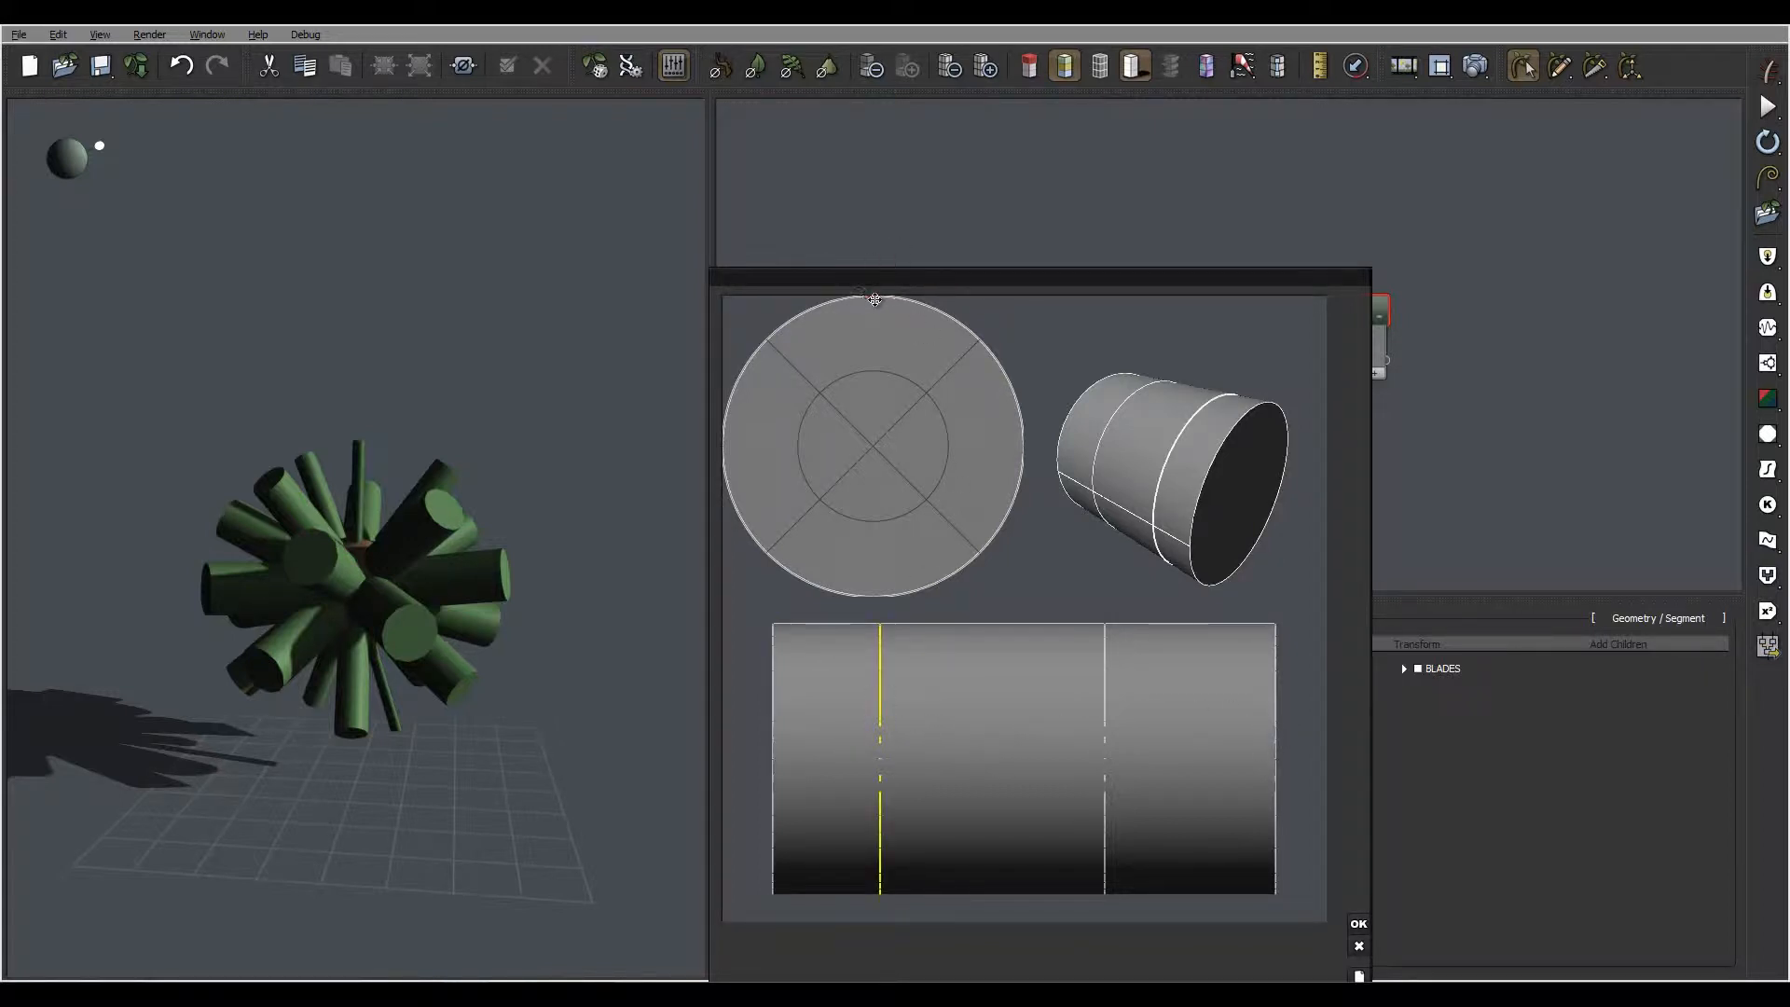
left_click_drag(874, 299, 860, 426)
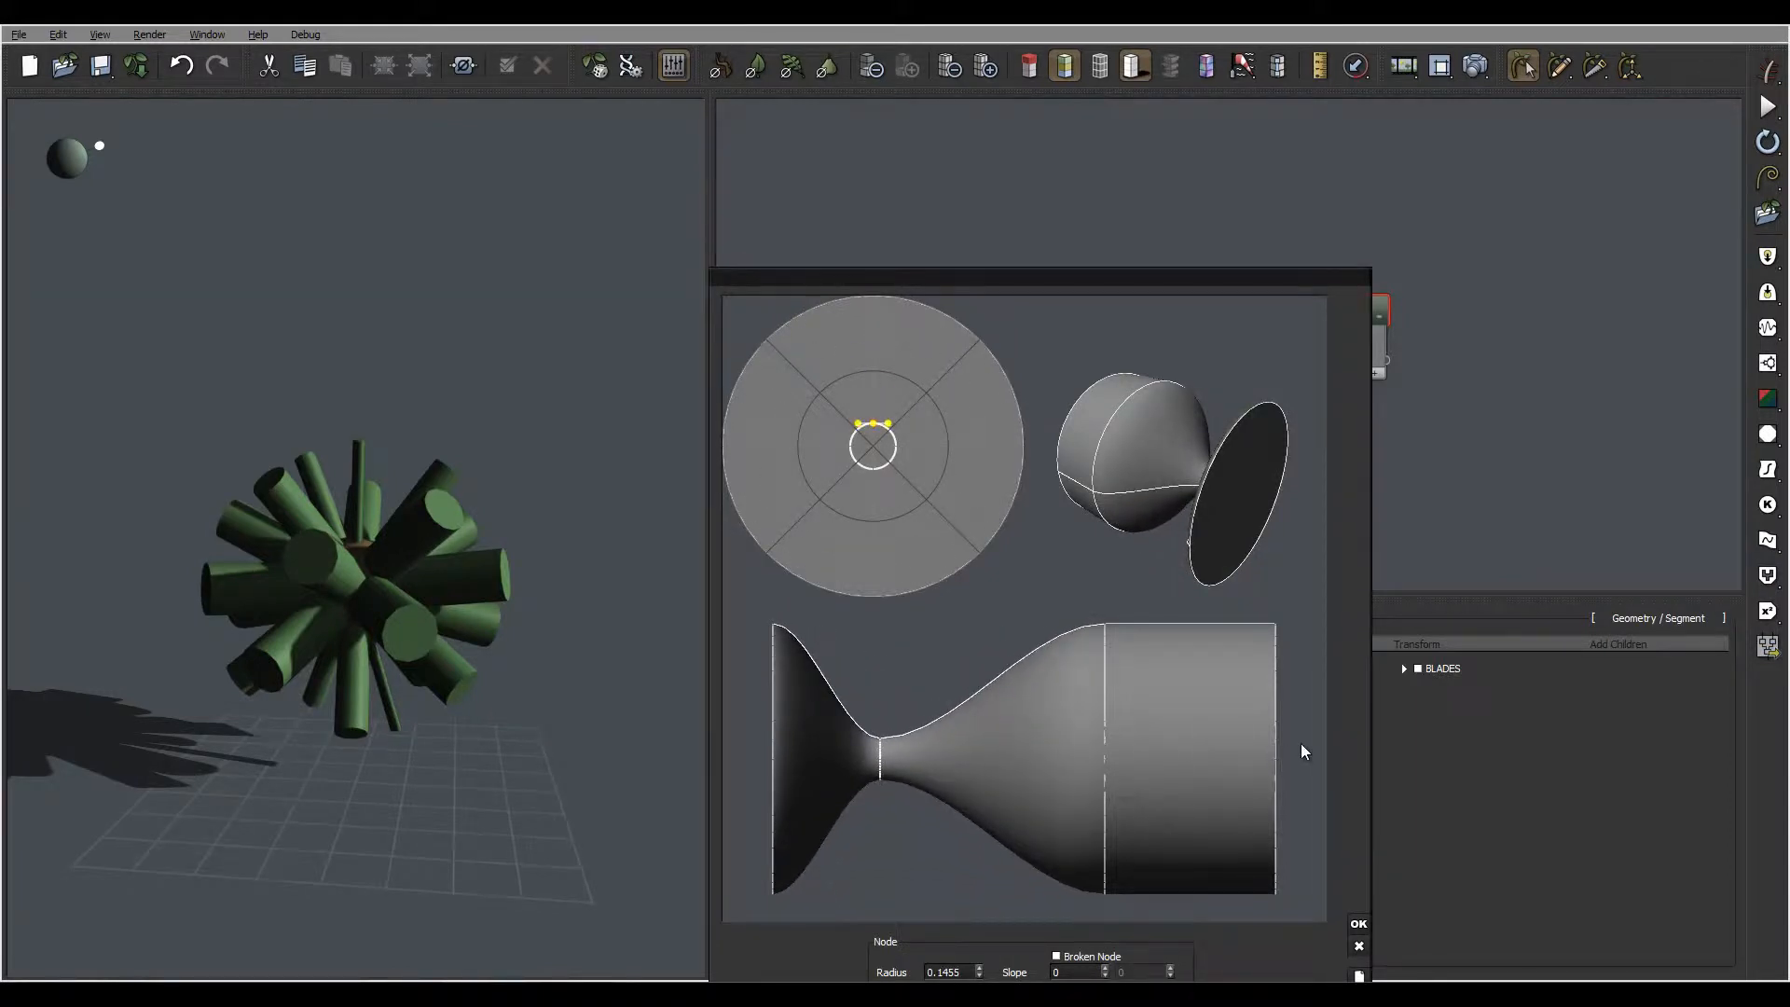
Narrow the cross-section at the segment's tip to a radius of 0.0984 and accept the section profile
left_click(1273, 746)
left_click(1276, 746)
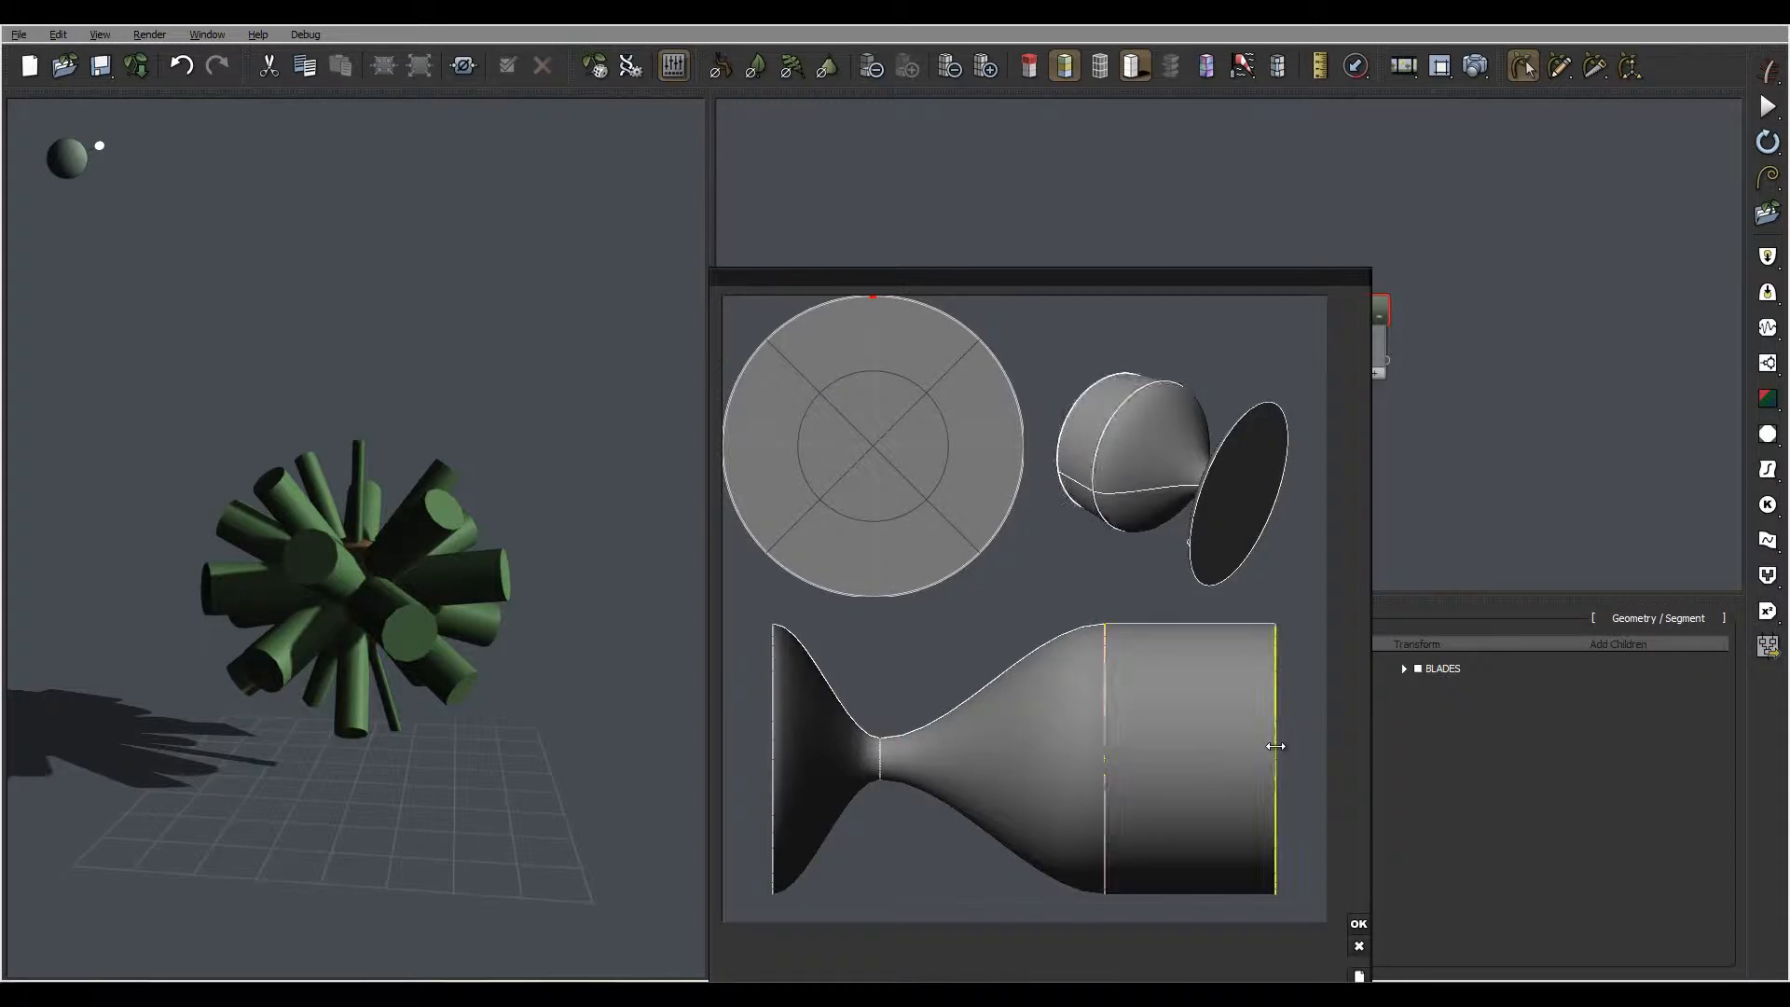
left_click_drag(877, 298, 870, 432)
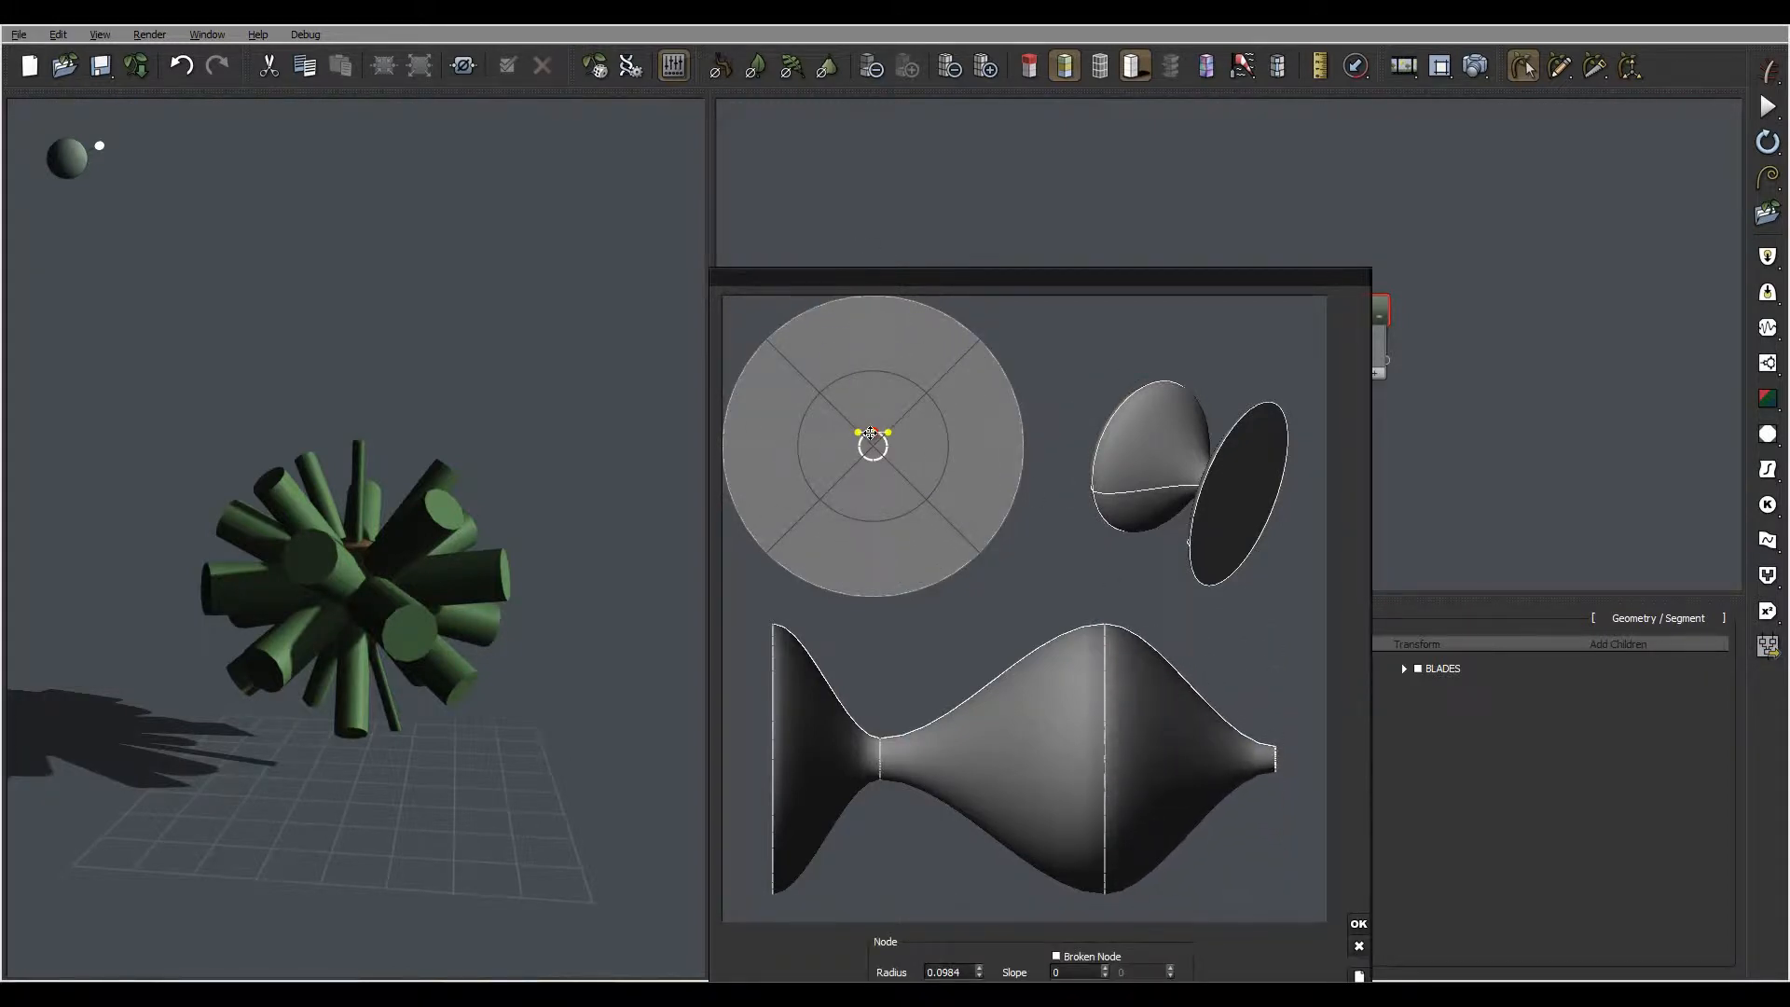
left_click(1359, 924)
left_click_drag(478, 664, 382, 534)
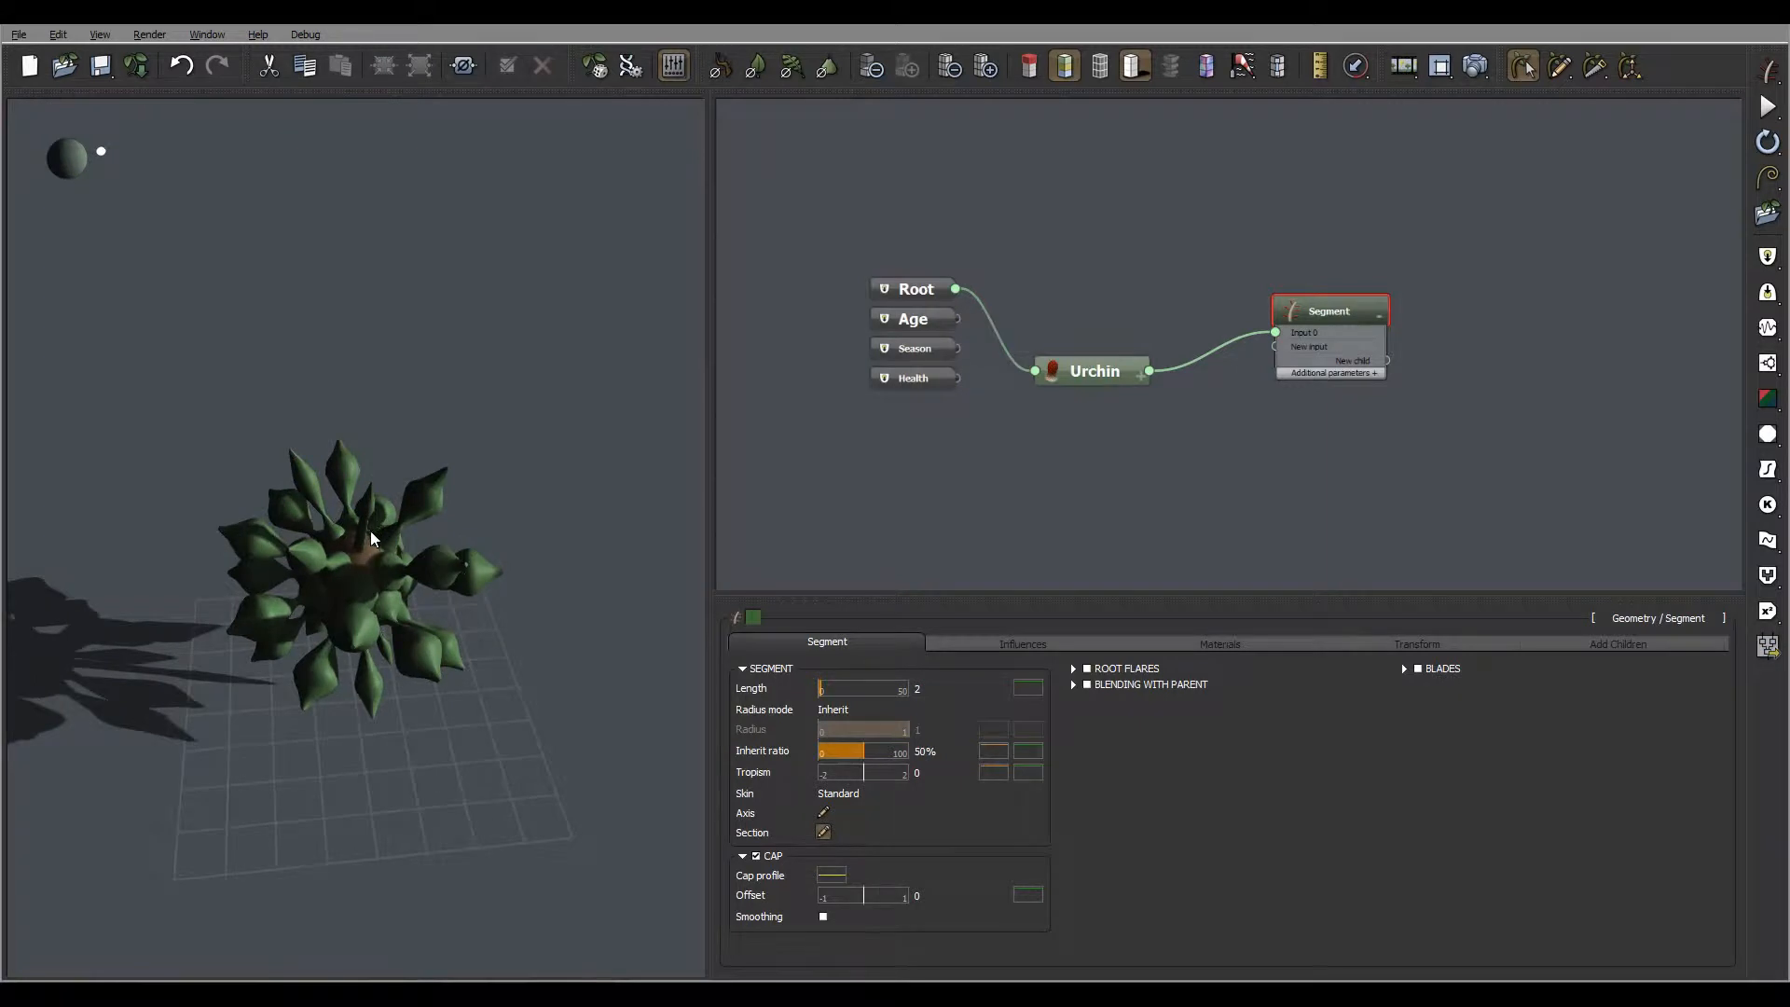
left_click_drag(382, 630, 404, 426)
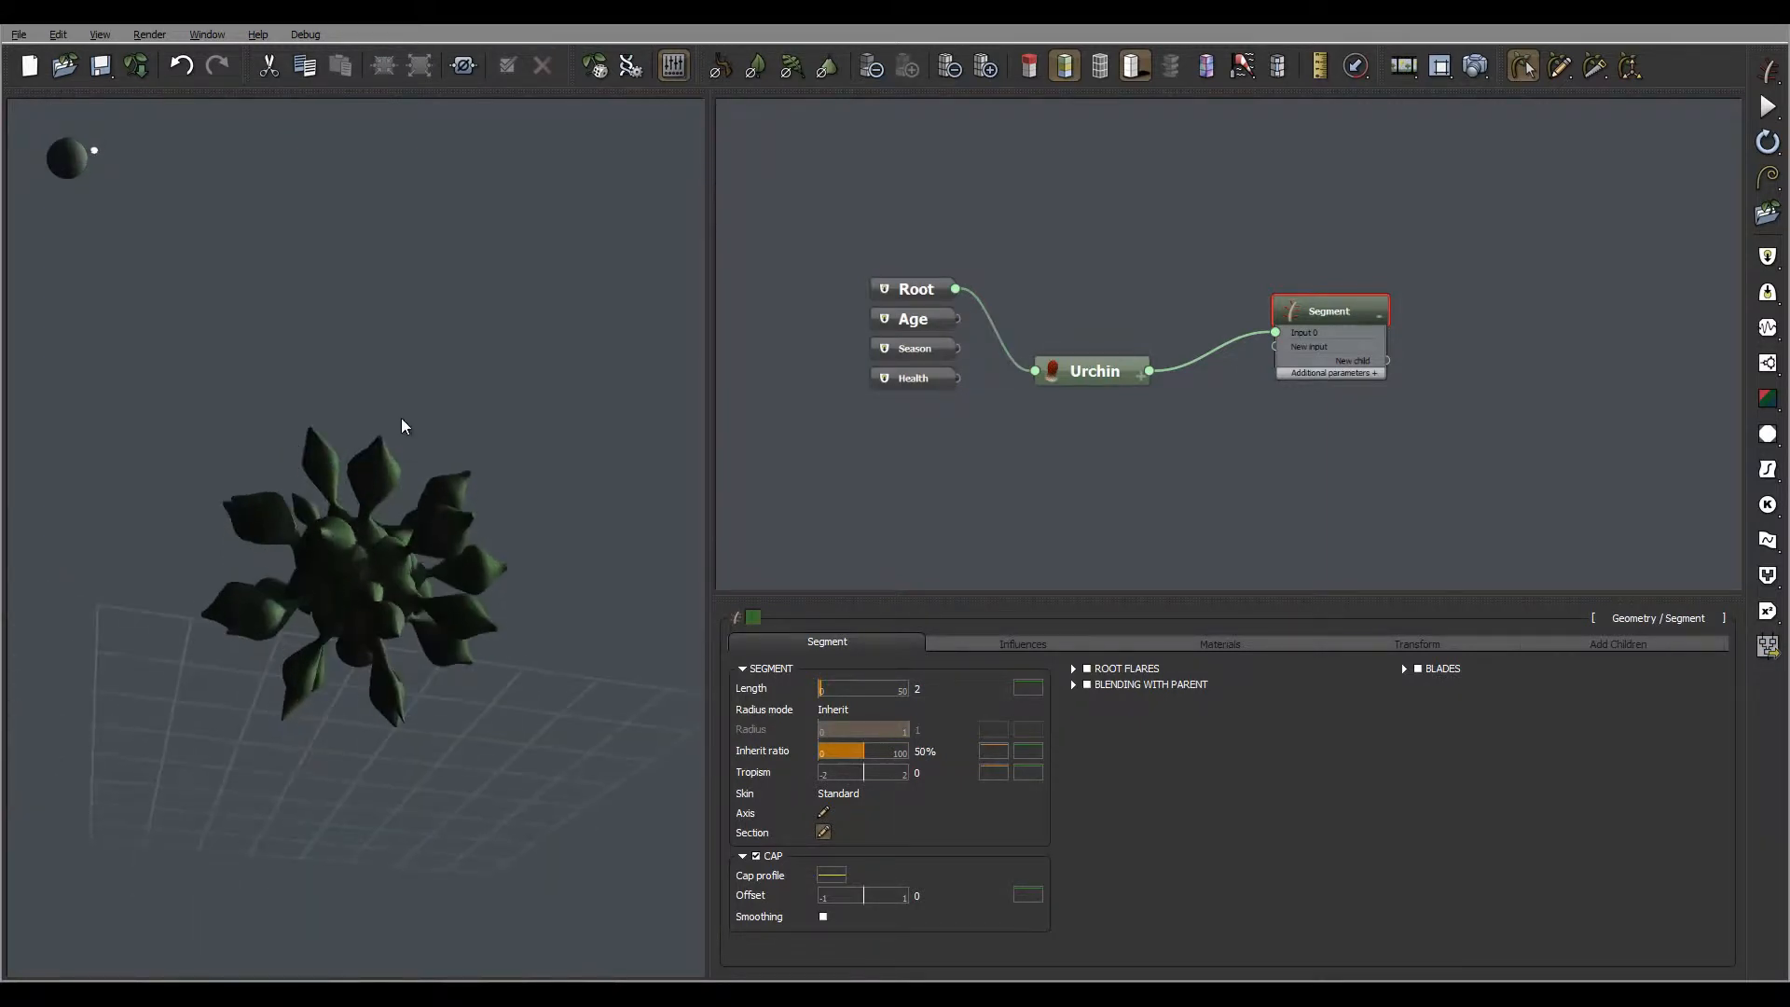
left_click_drag(378, 667, 447, 618)
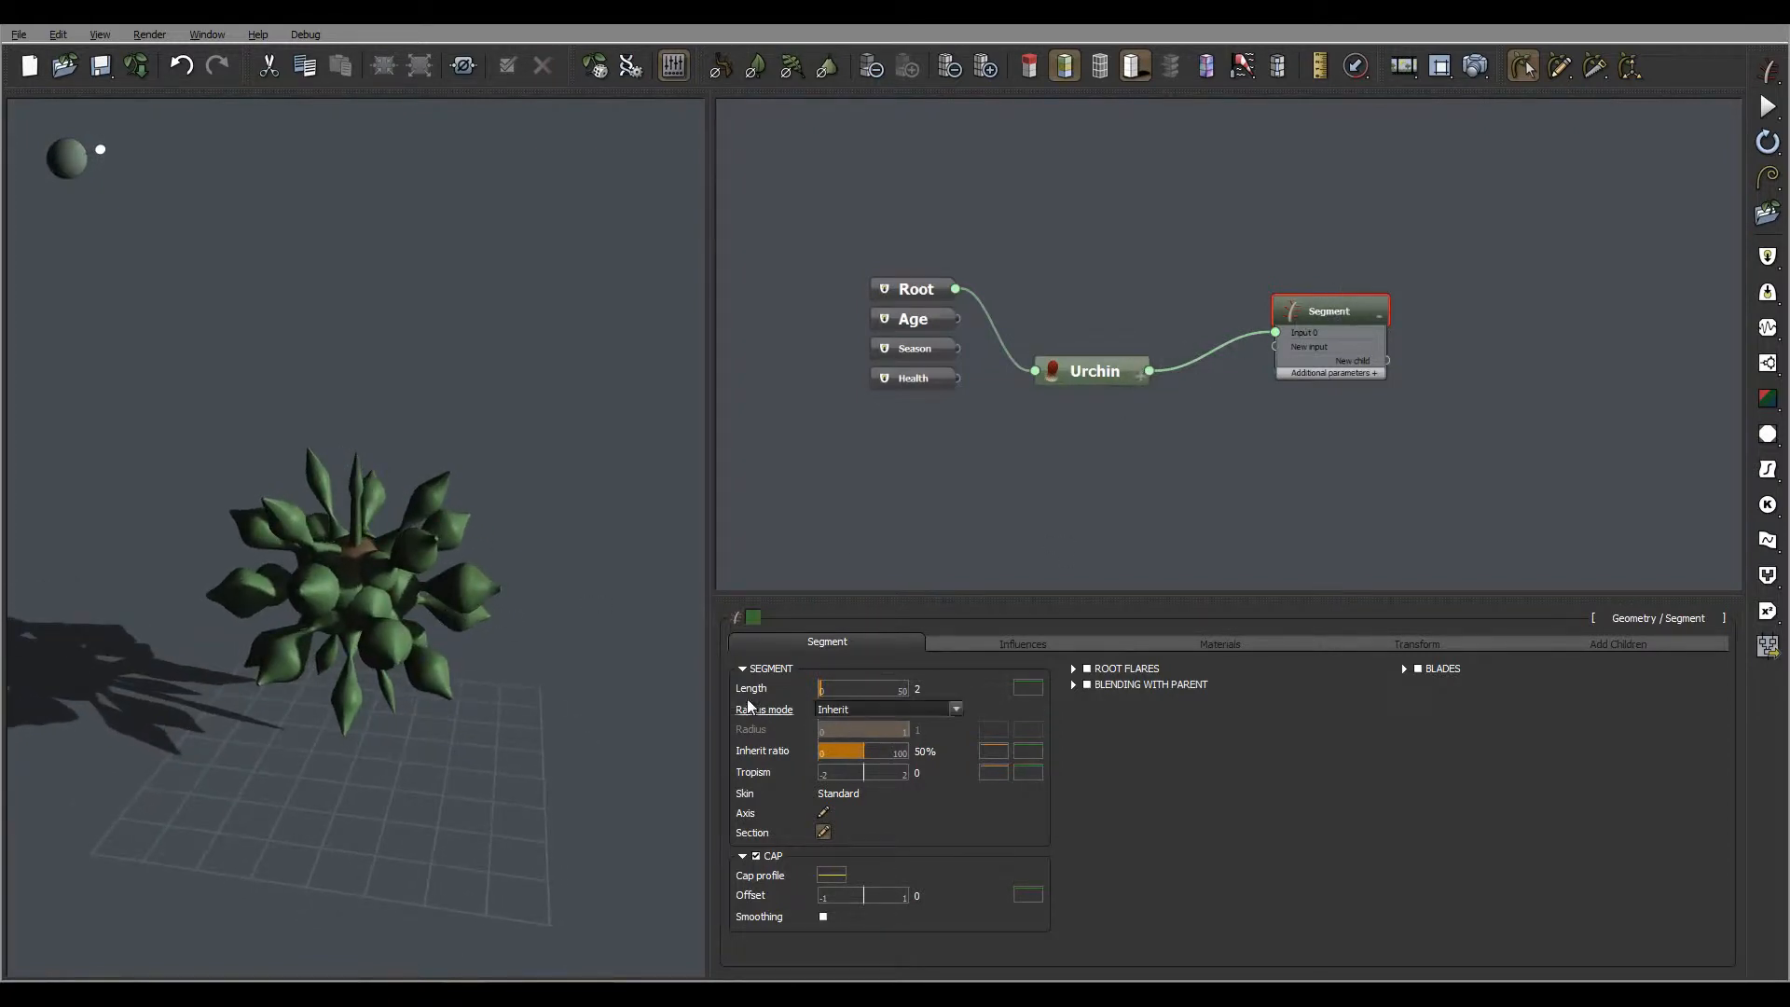
Change the segment's radius mode from Inherit to User defined
left_click(874, 712)
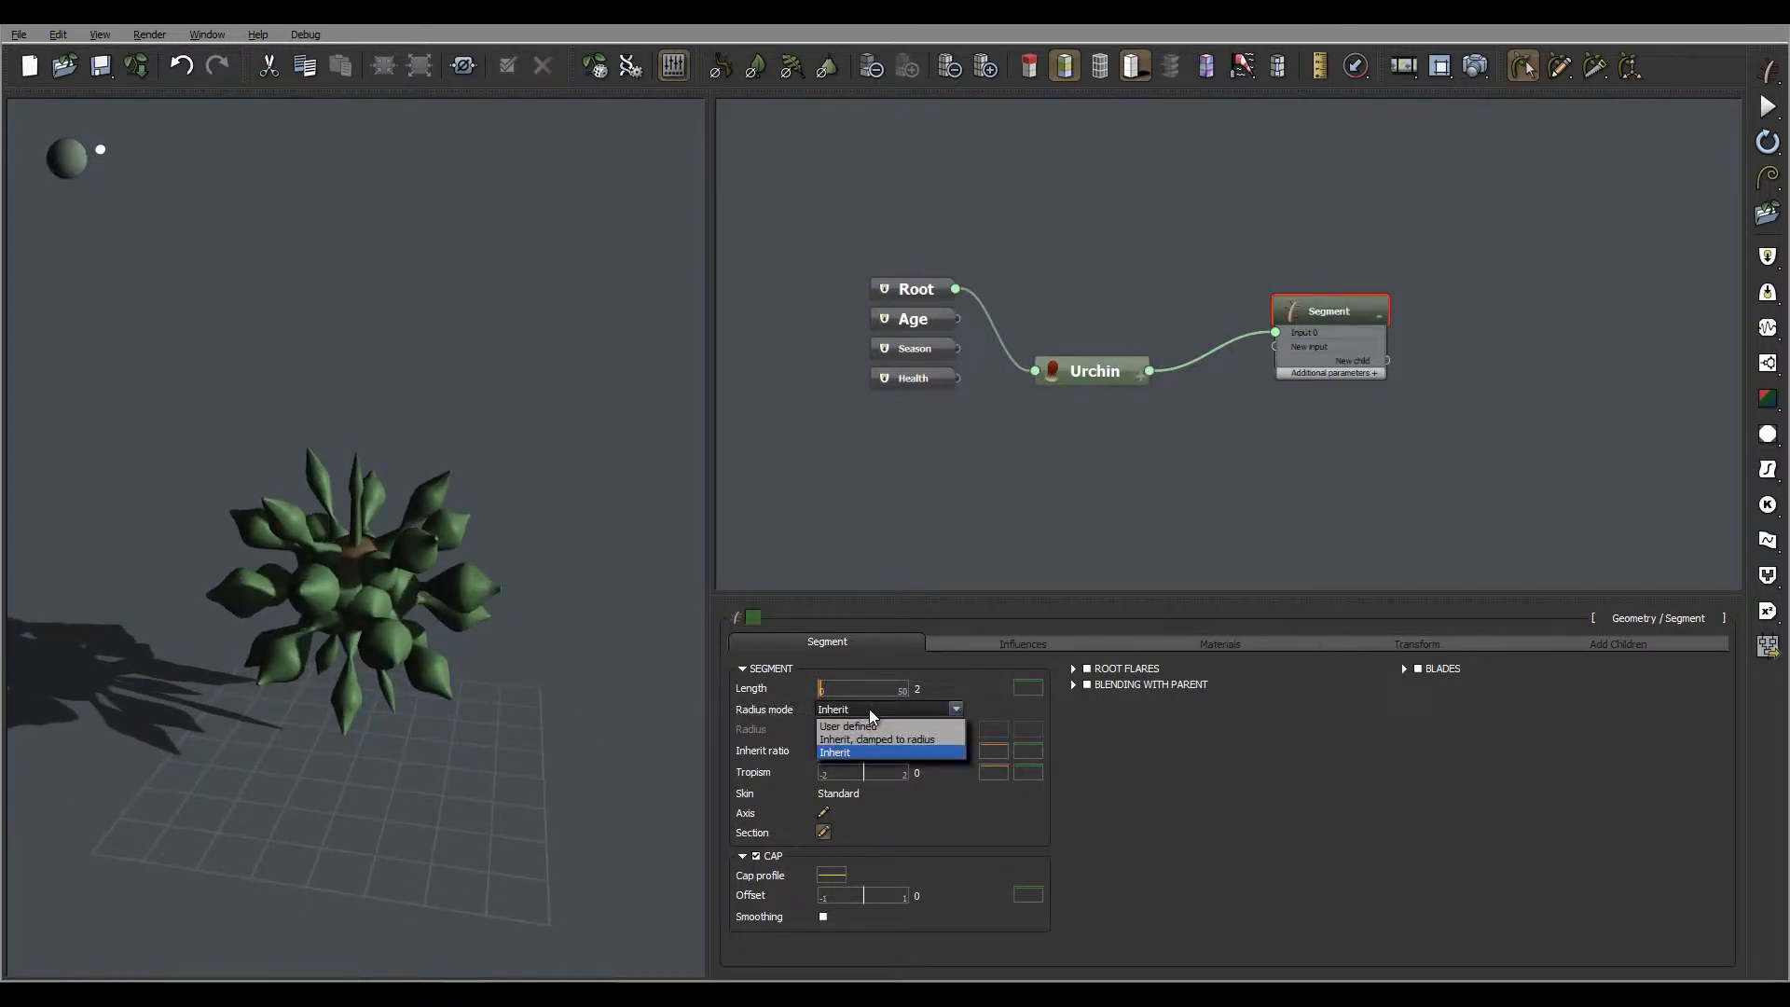
left_click(881, 725)
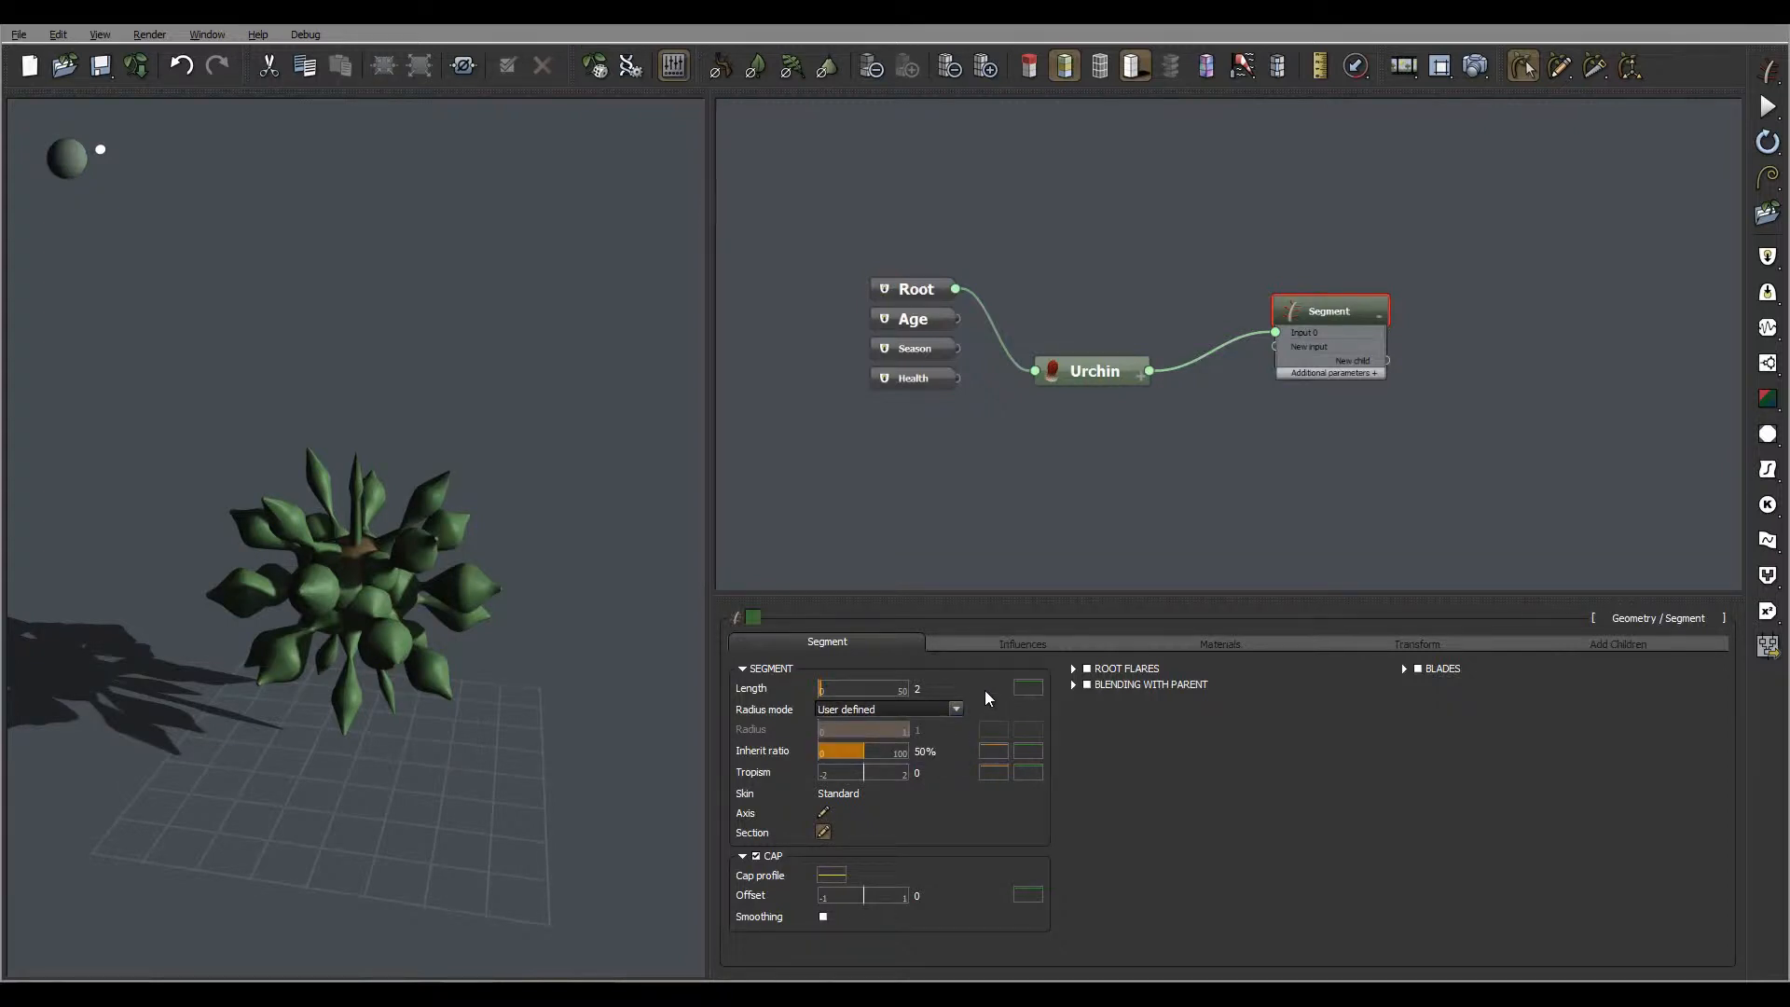
right_click_drag(363, 552, 243, 565)
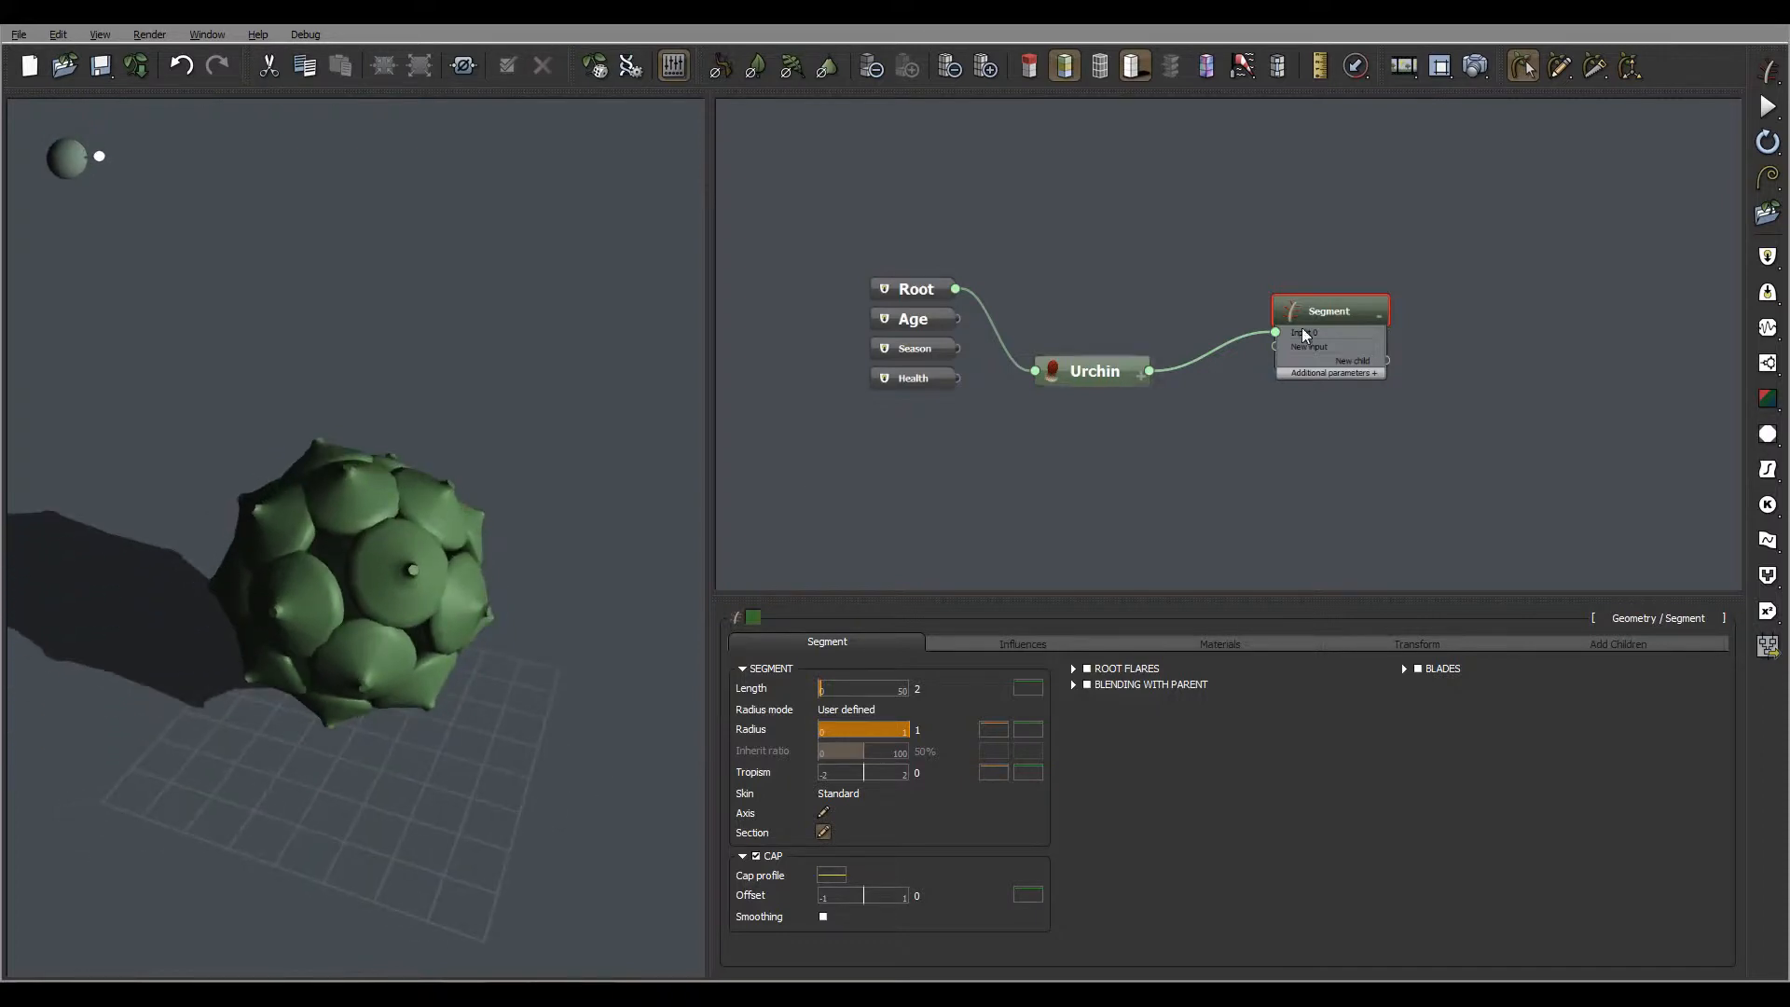
right_click_drag(423, 507, 494, 550)
Set the Urchin node's radius to 1.2
left_click(1091, 371)
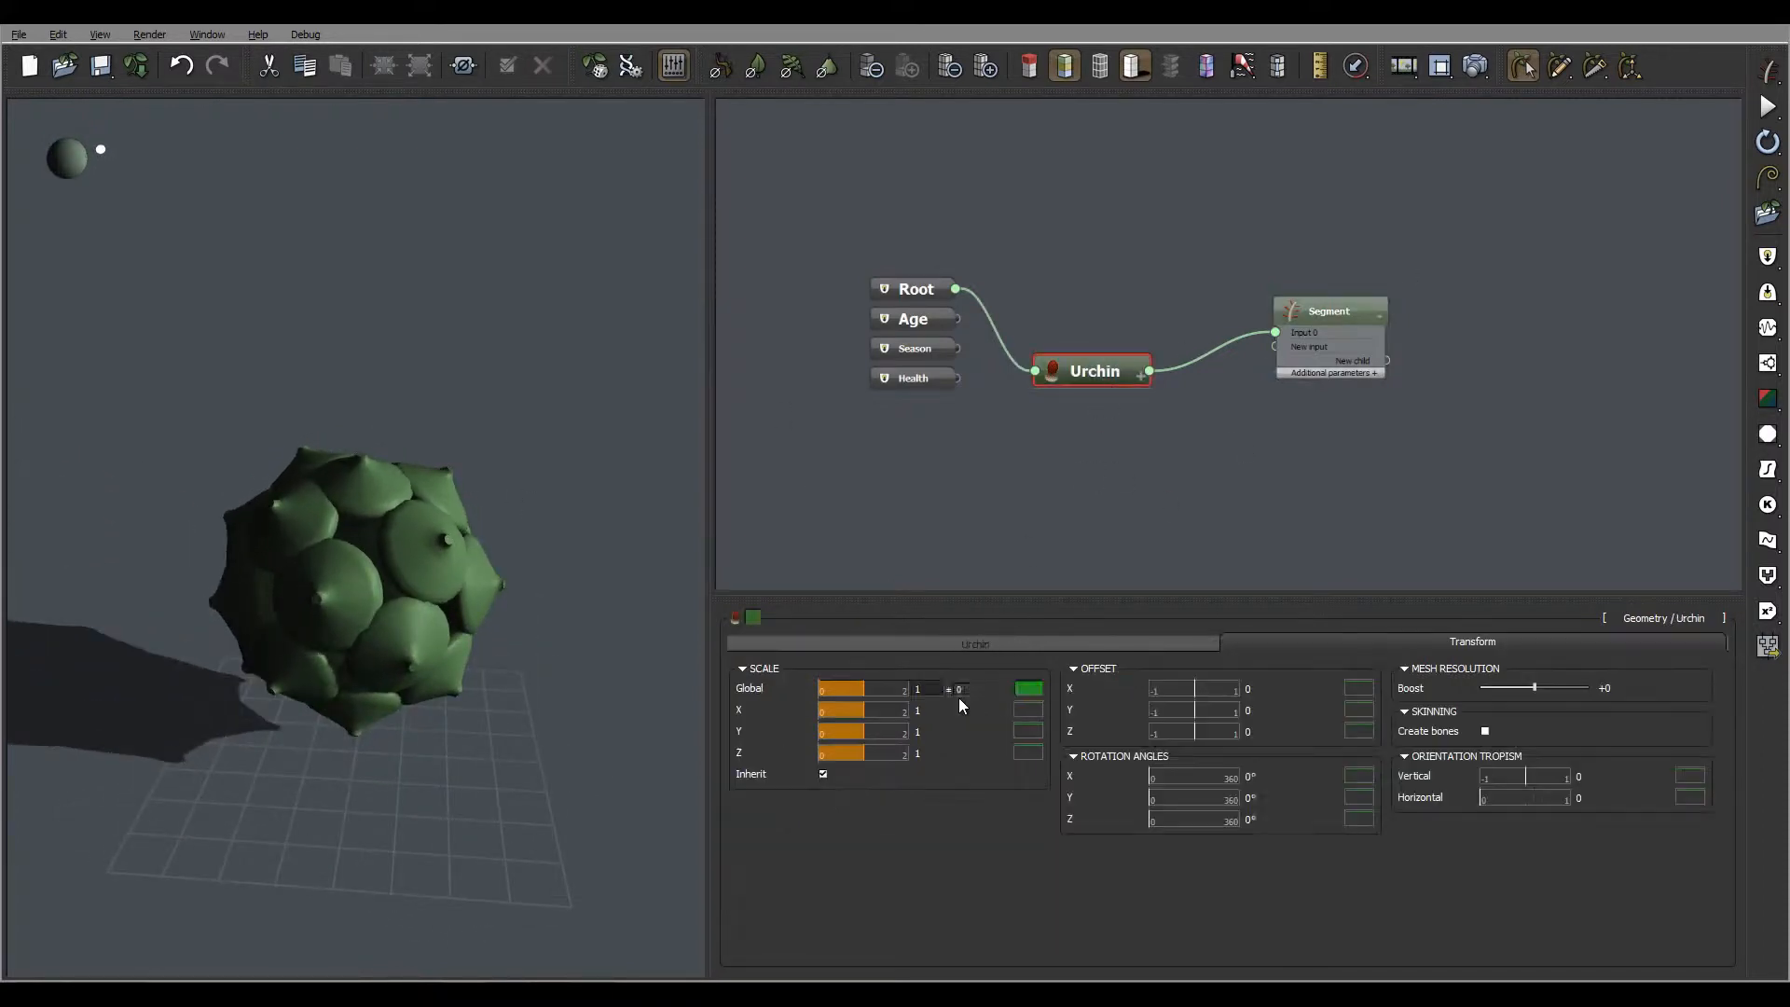
left_click(979, 652)
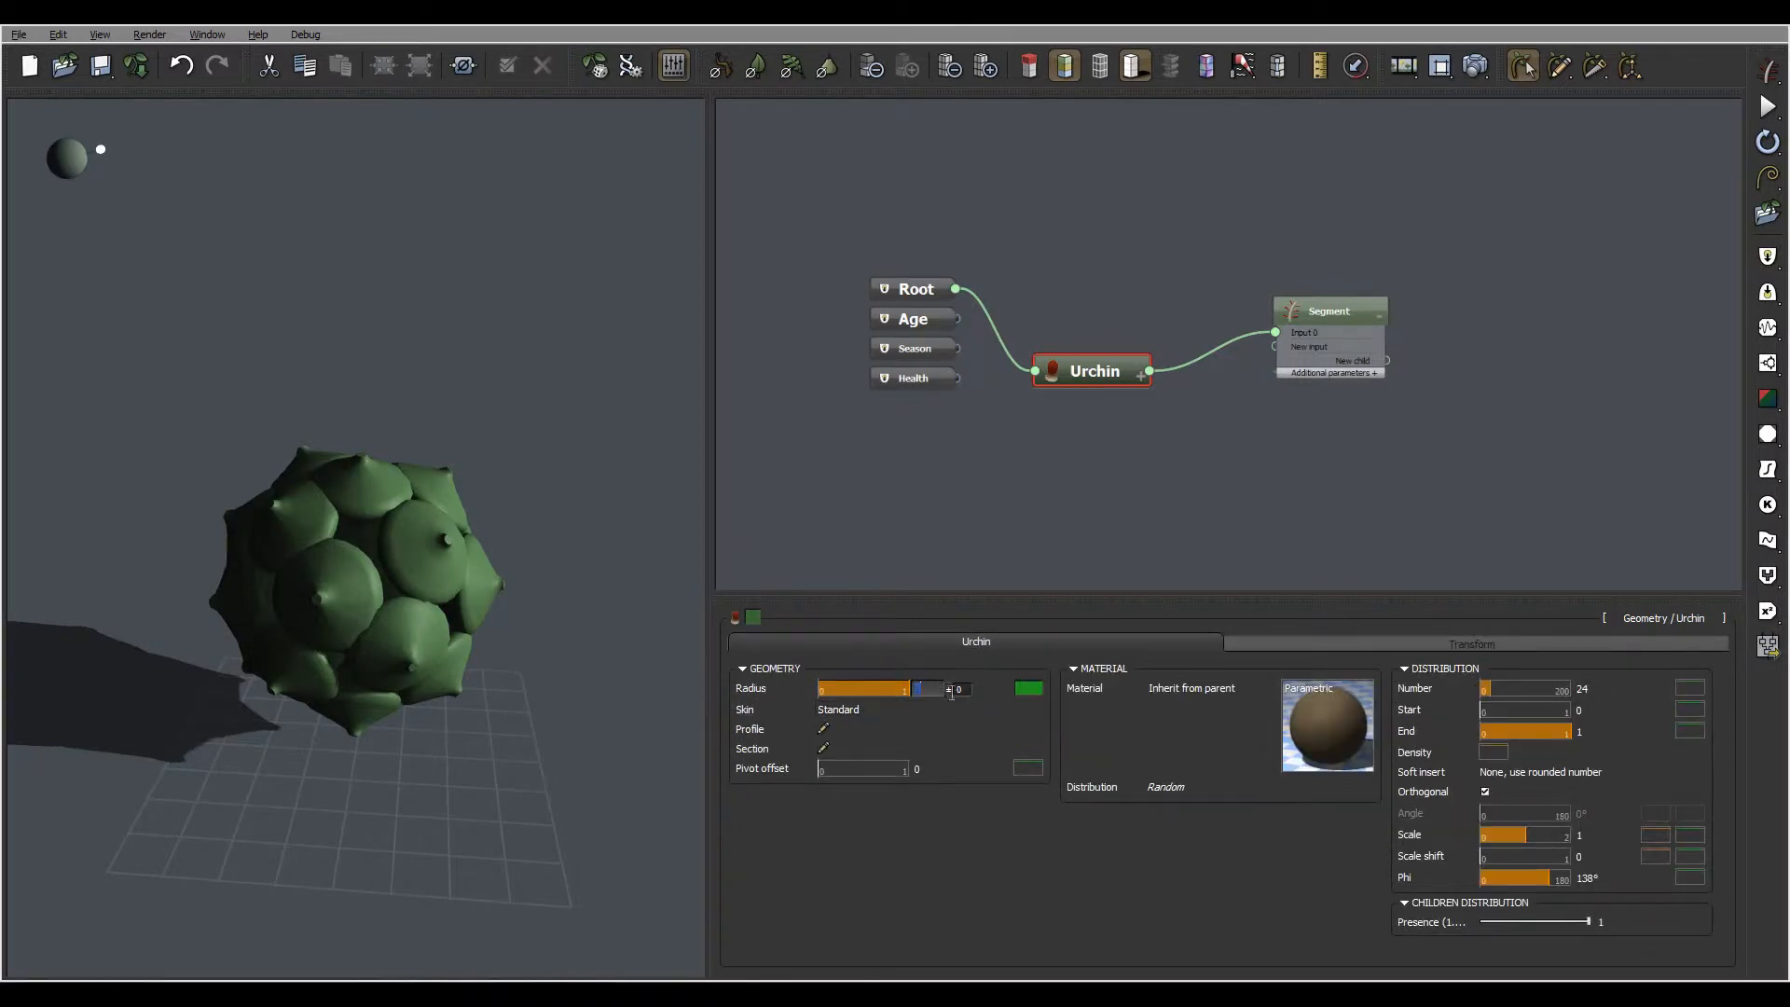
type("1.2")
key("Return")
mouse_move(397, 534)
left_mouse_down()
mouse_move(489, 625)
mouse_move(368, 573)
mouse_move(350, 606)
mouse_move(386, 503)
mouse_move(320, 572)
mouse_move(607, 652)
mouse_move(615, 552)
mouse_move(416, 524)
mouse_move(373, 588)
mouse_move(462, 530)
mouse_move(428, 611)
mouse_move(487, 694)
mouse_move(401, 550)
left_mouse_up()
Enlarge the Urchin's radius to 3 and inspect the segments' placement over the sphere
left_click(1028, 688)
double_click(934, 691)
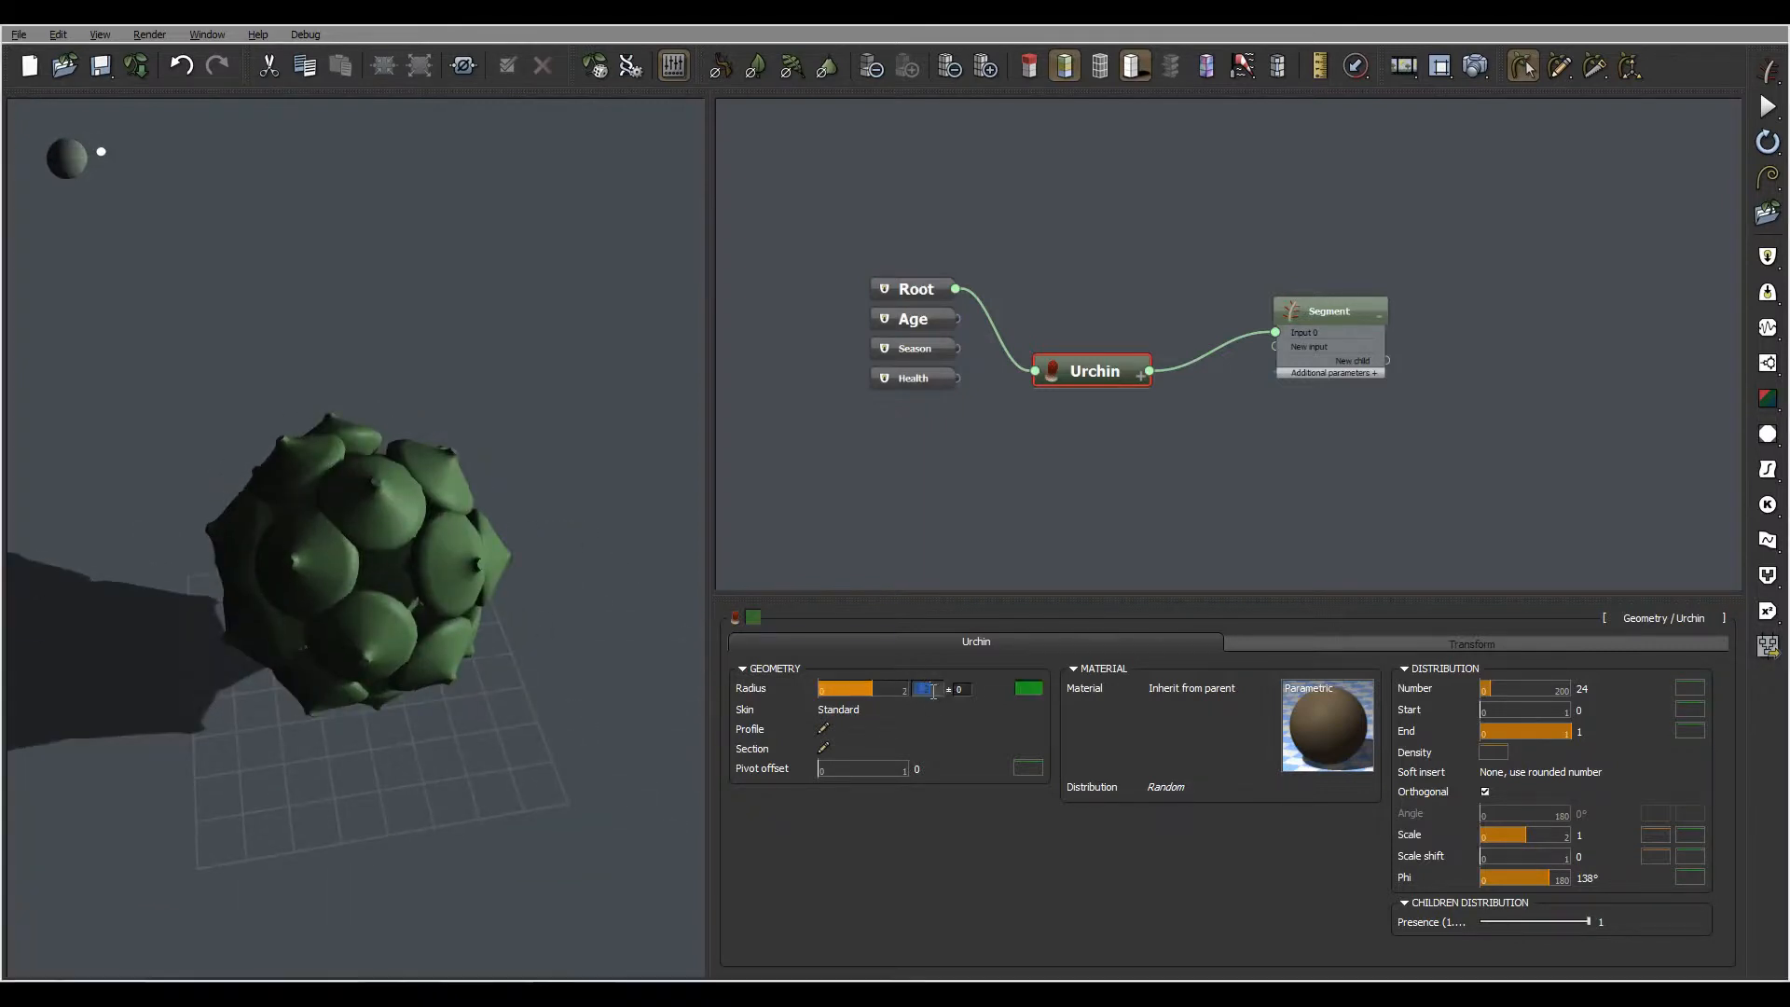
type("3")
key("Return")
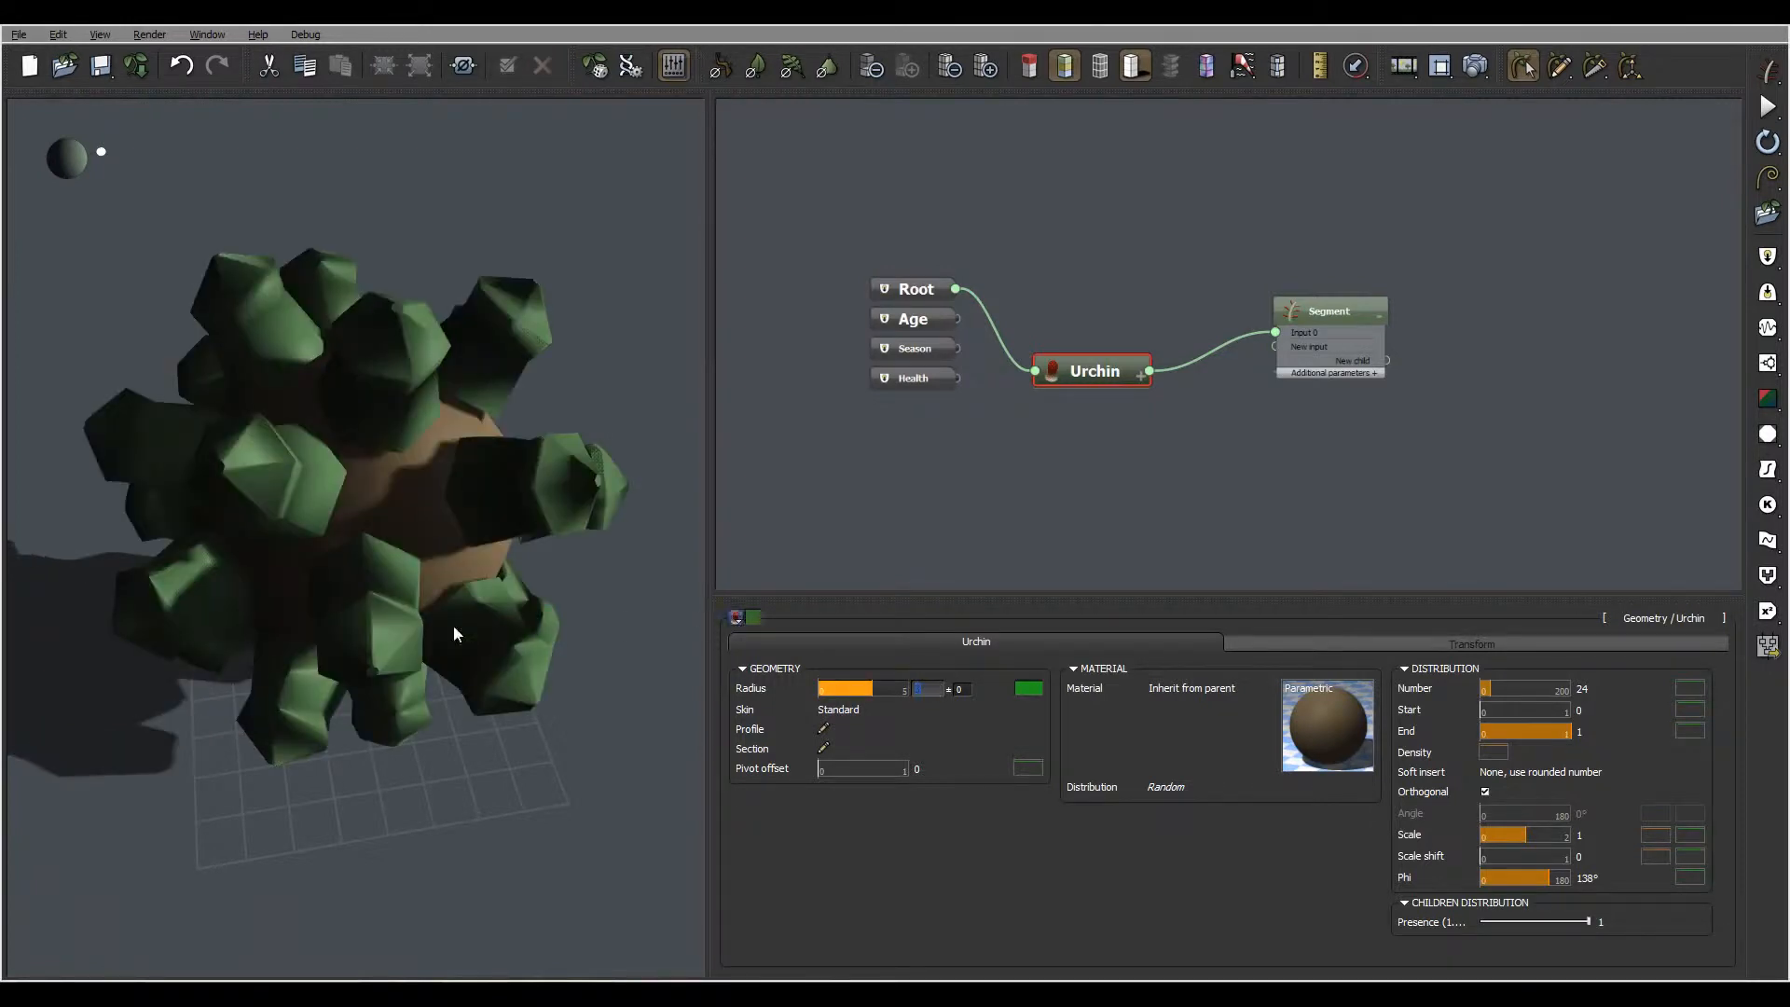
left_click_drag(364, 504, 379, 455)
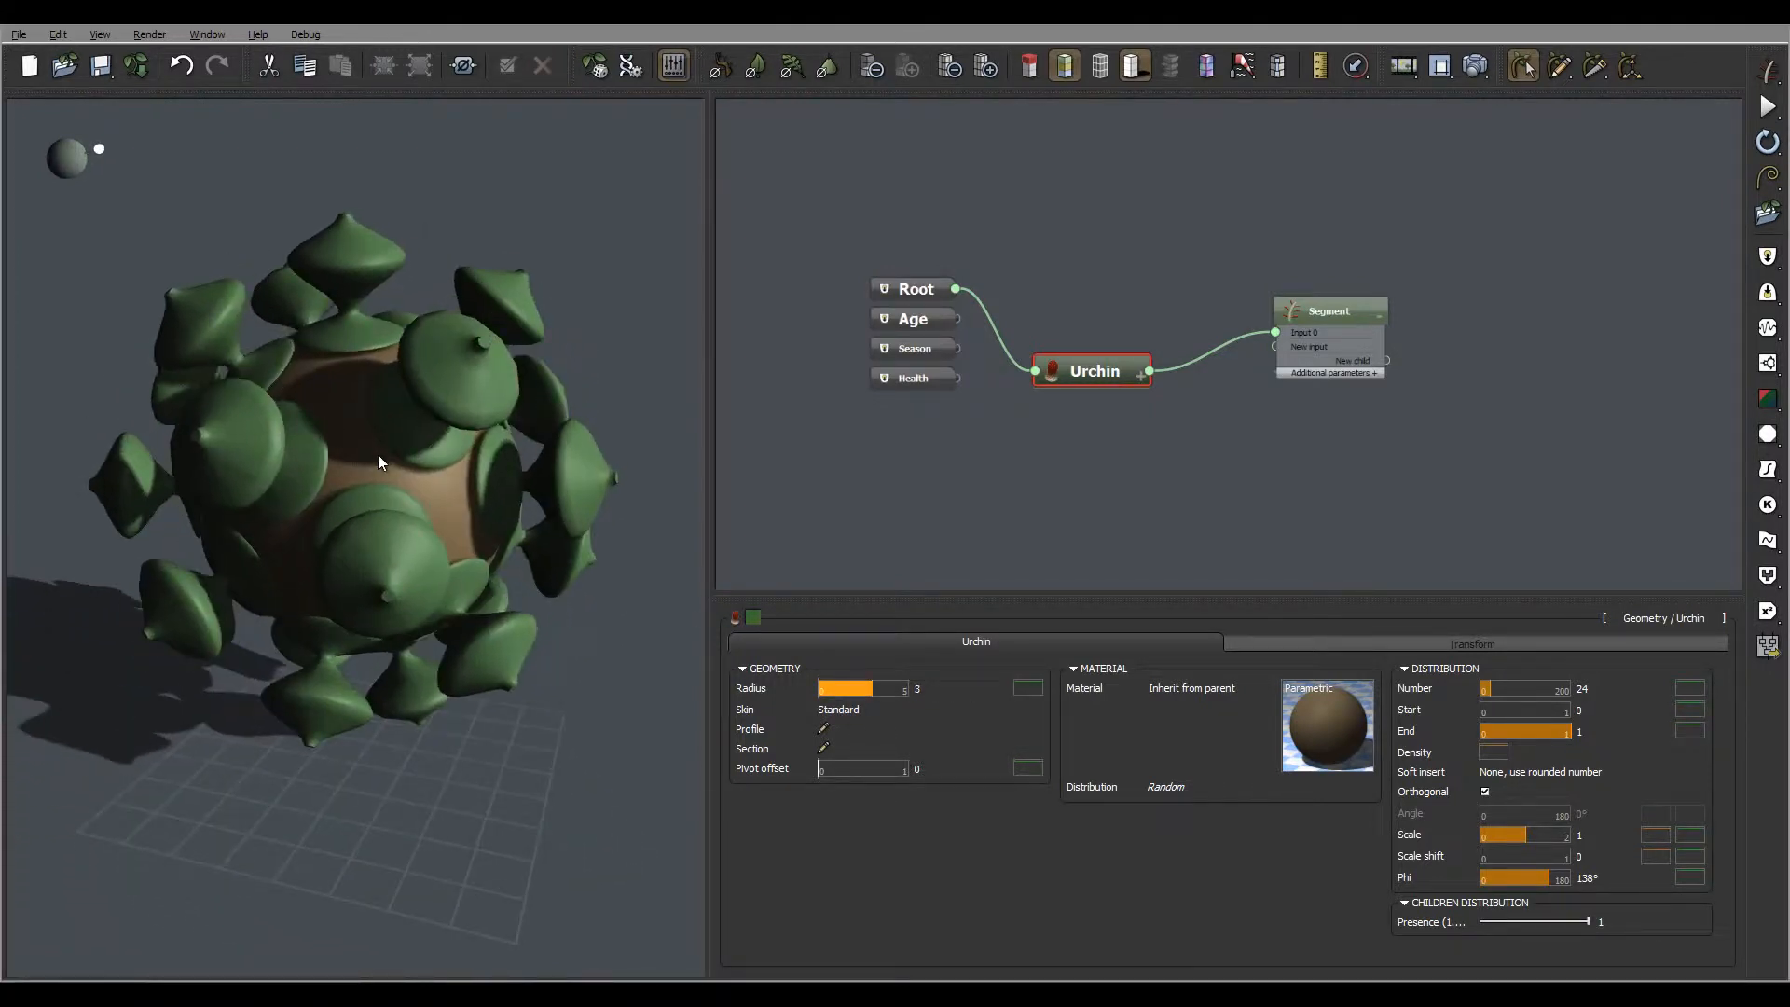
left_click_drag(461, 499, 494, 443)
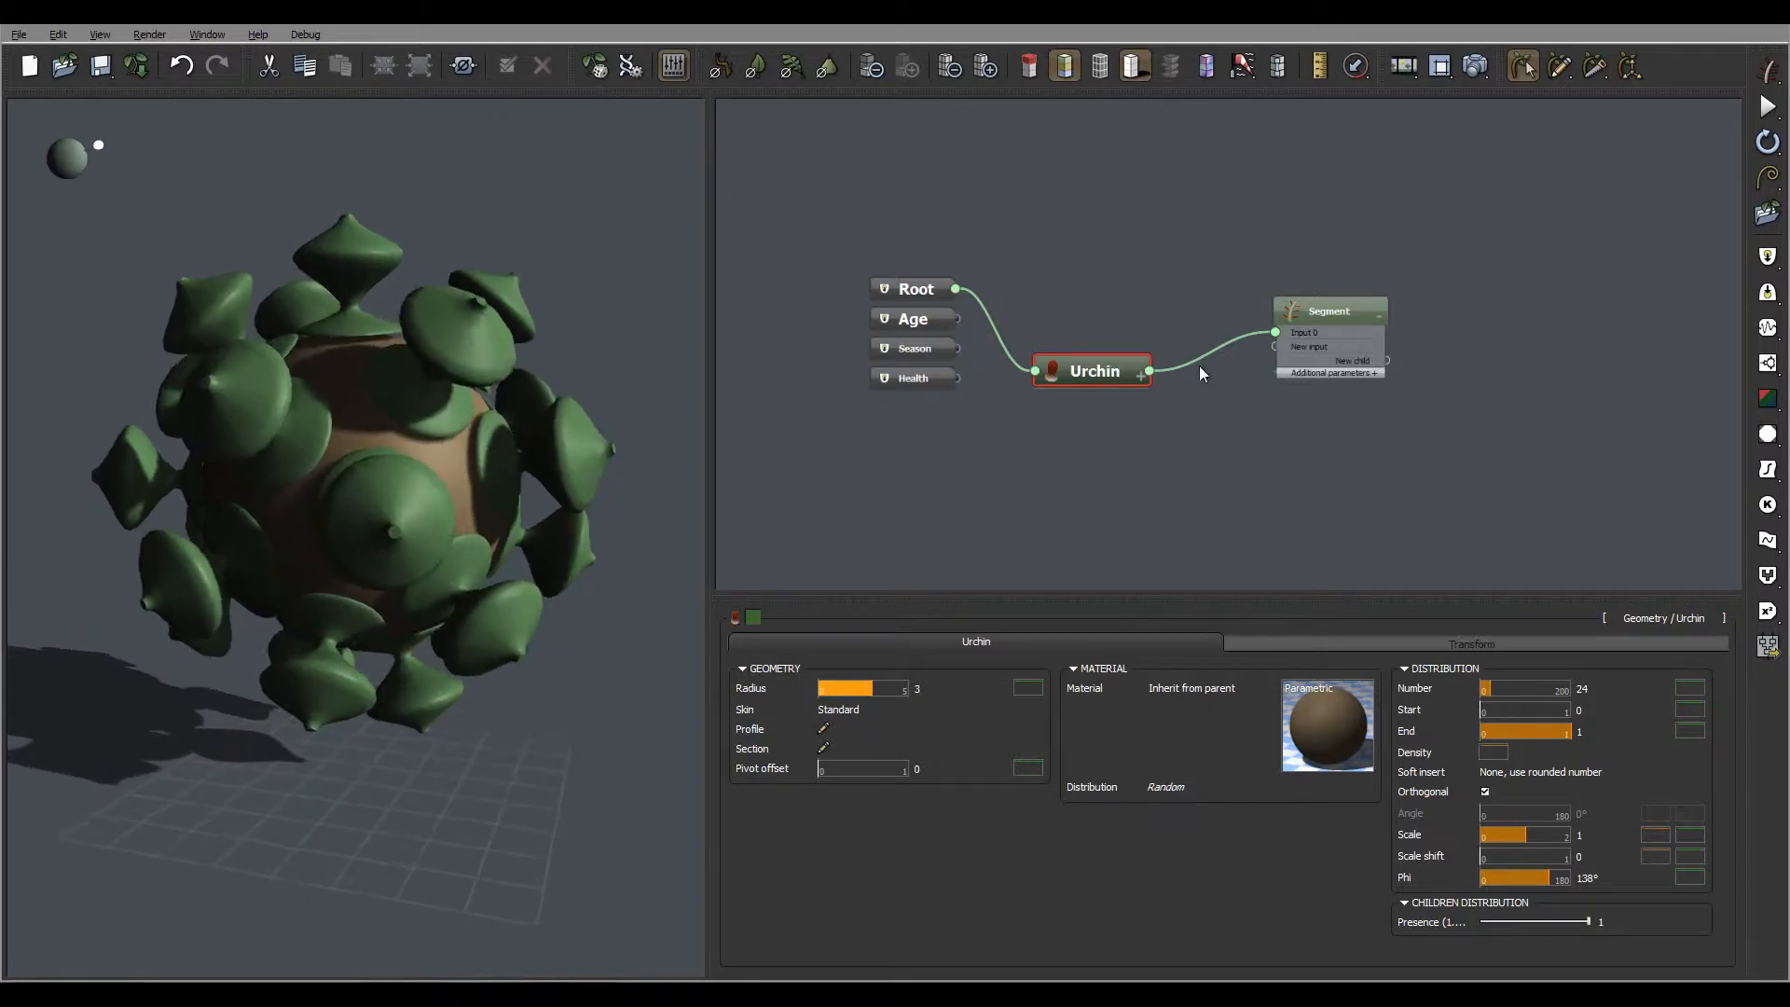
Enable blending with parent on the Segment node and inspect where the segments meet the sphere
left_click(1330, 303)
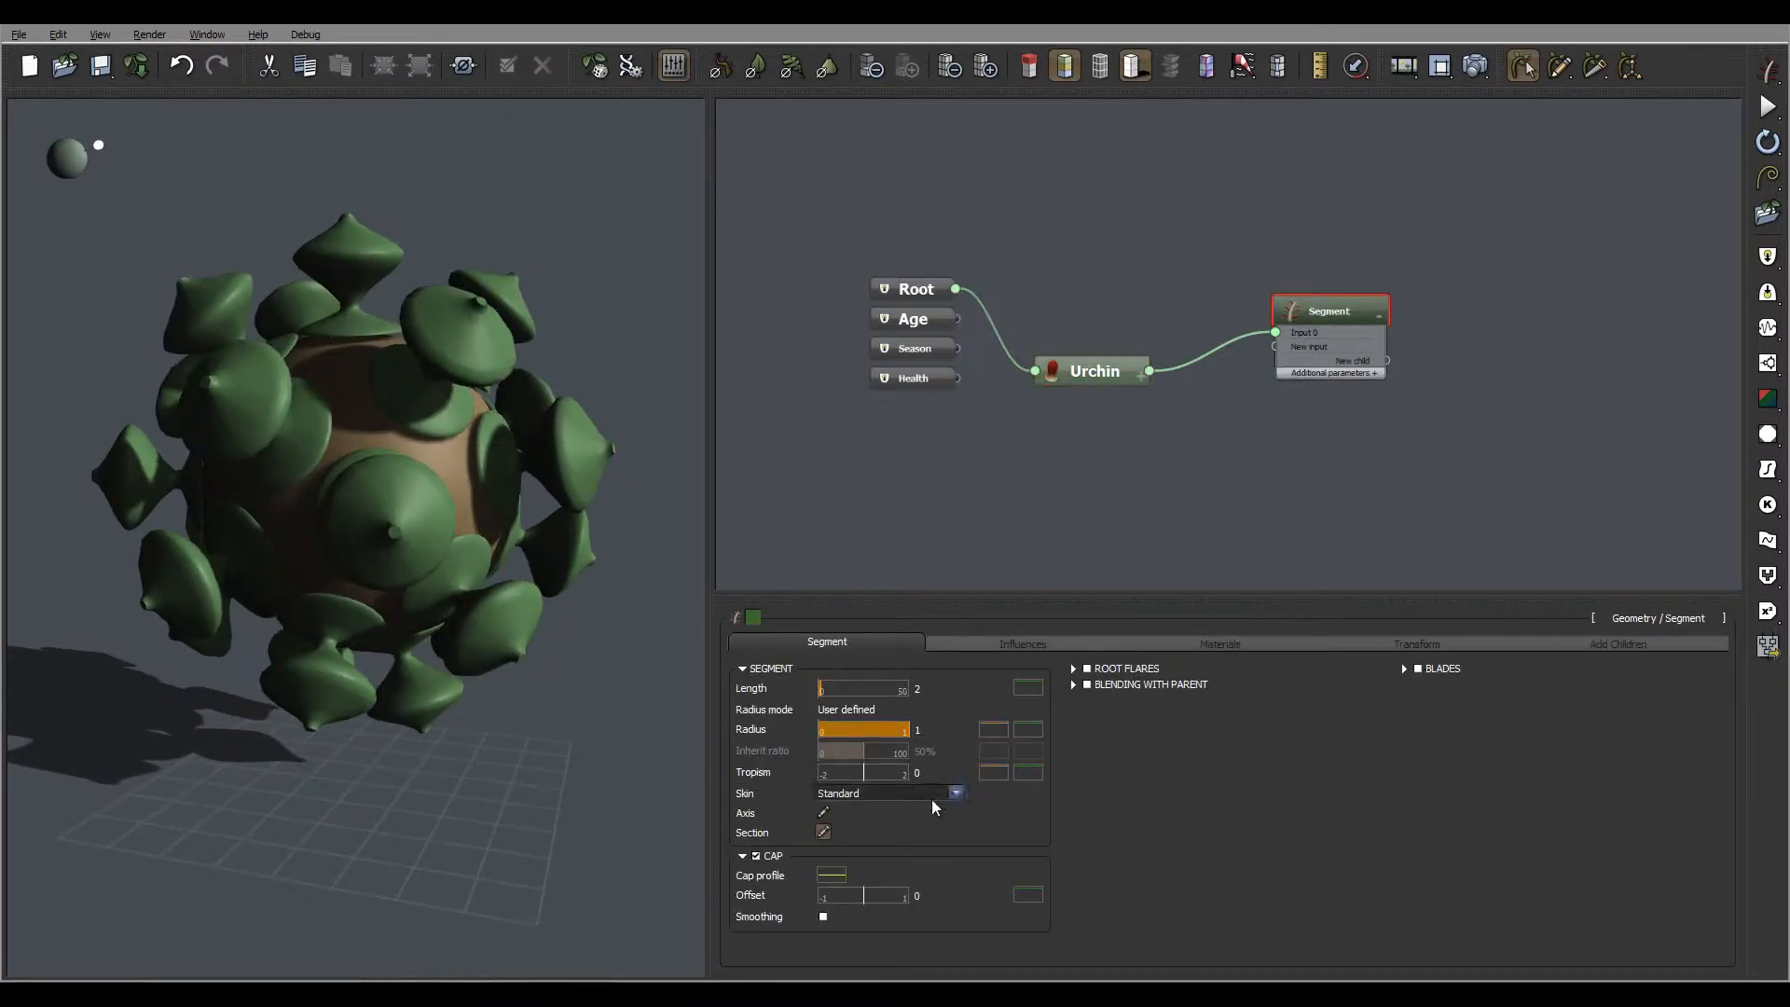
left_click(1087, 686)
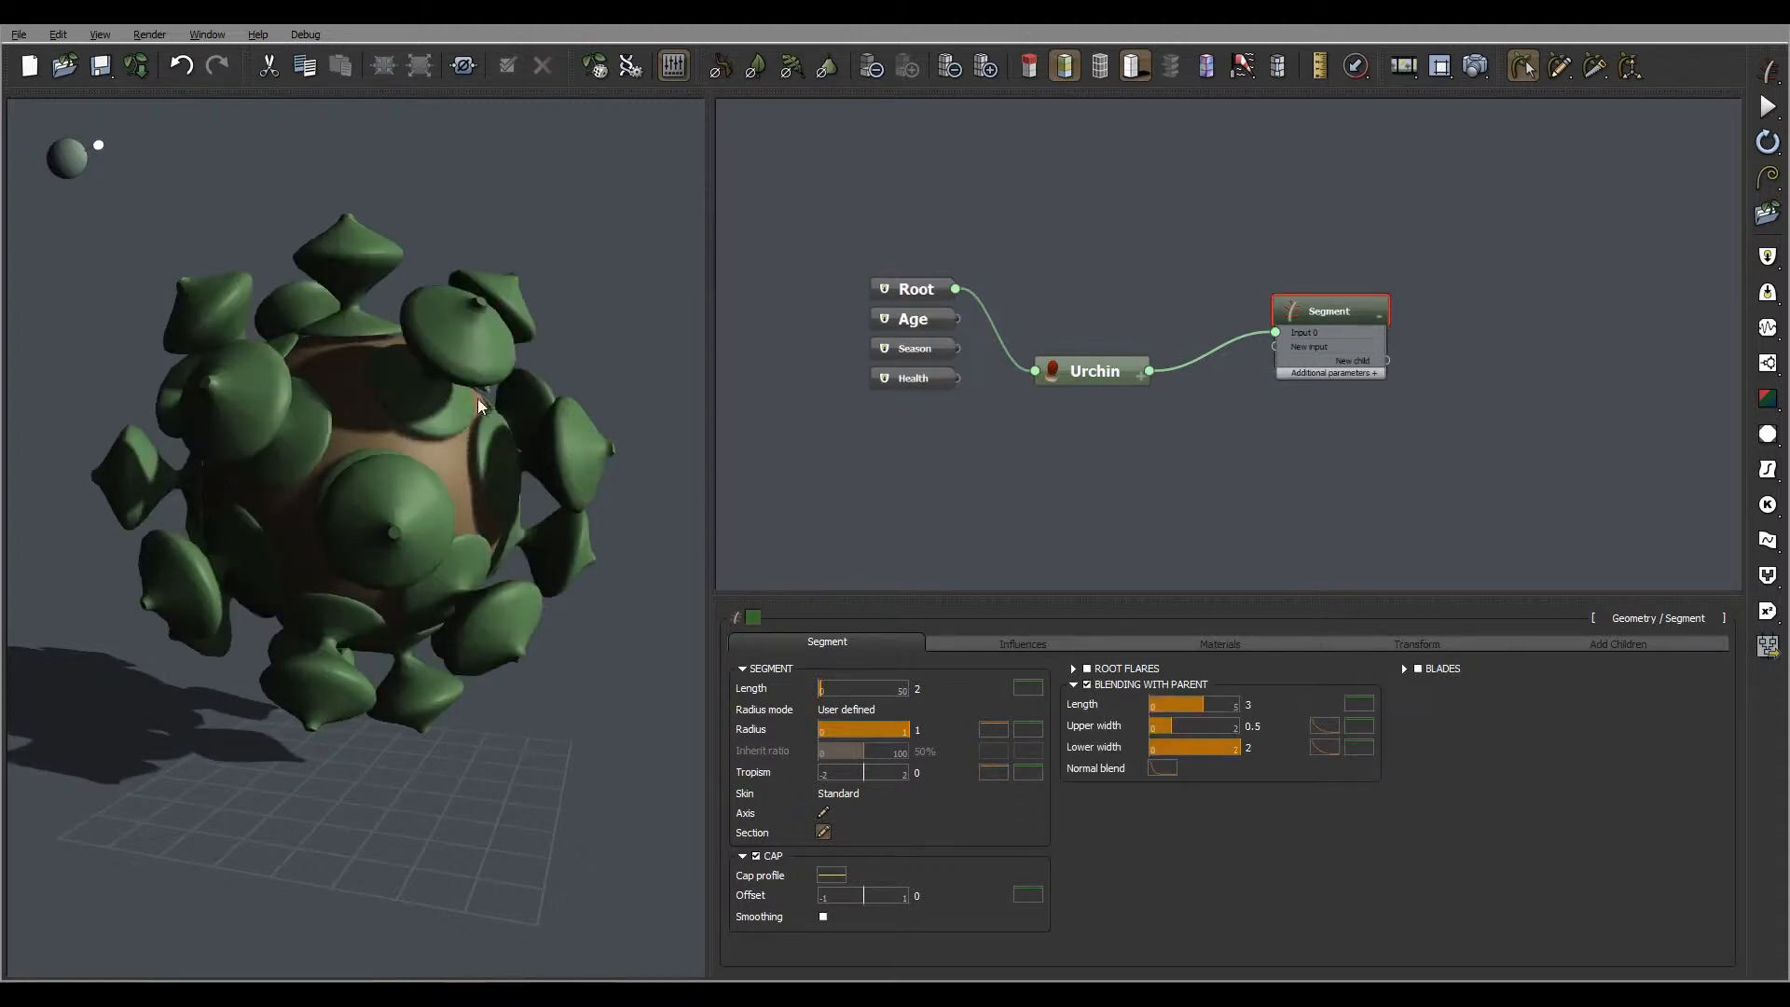
left_click_drag(393, 449, 392, 416)
left_click_drag(347, 479, 357, 625)
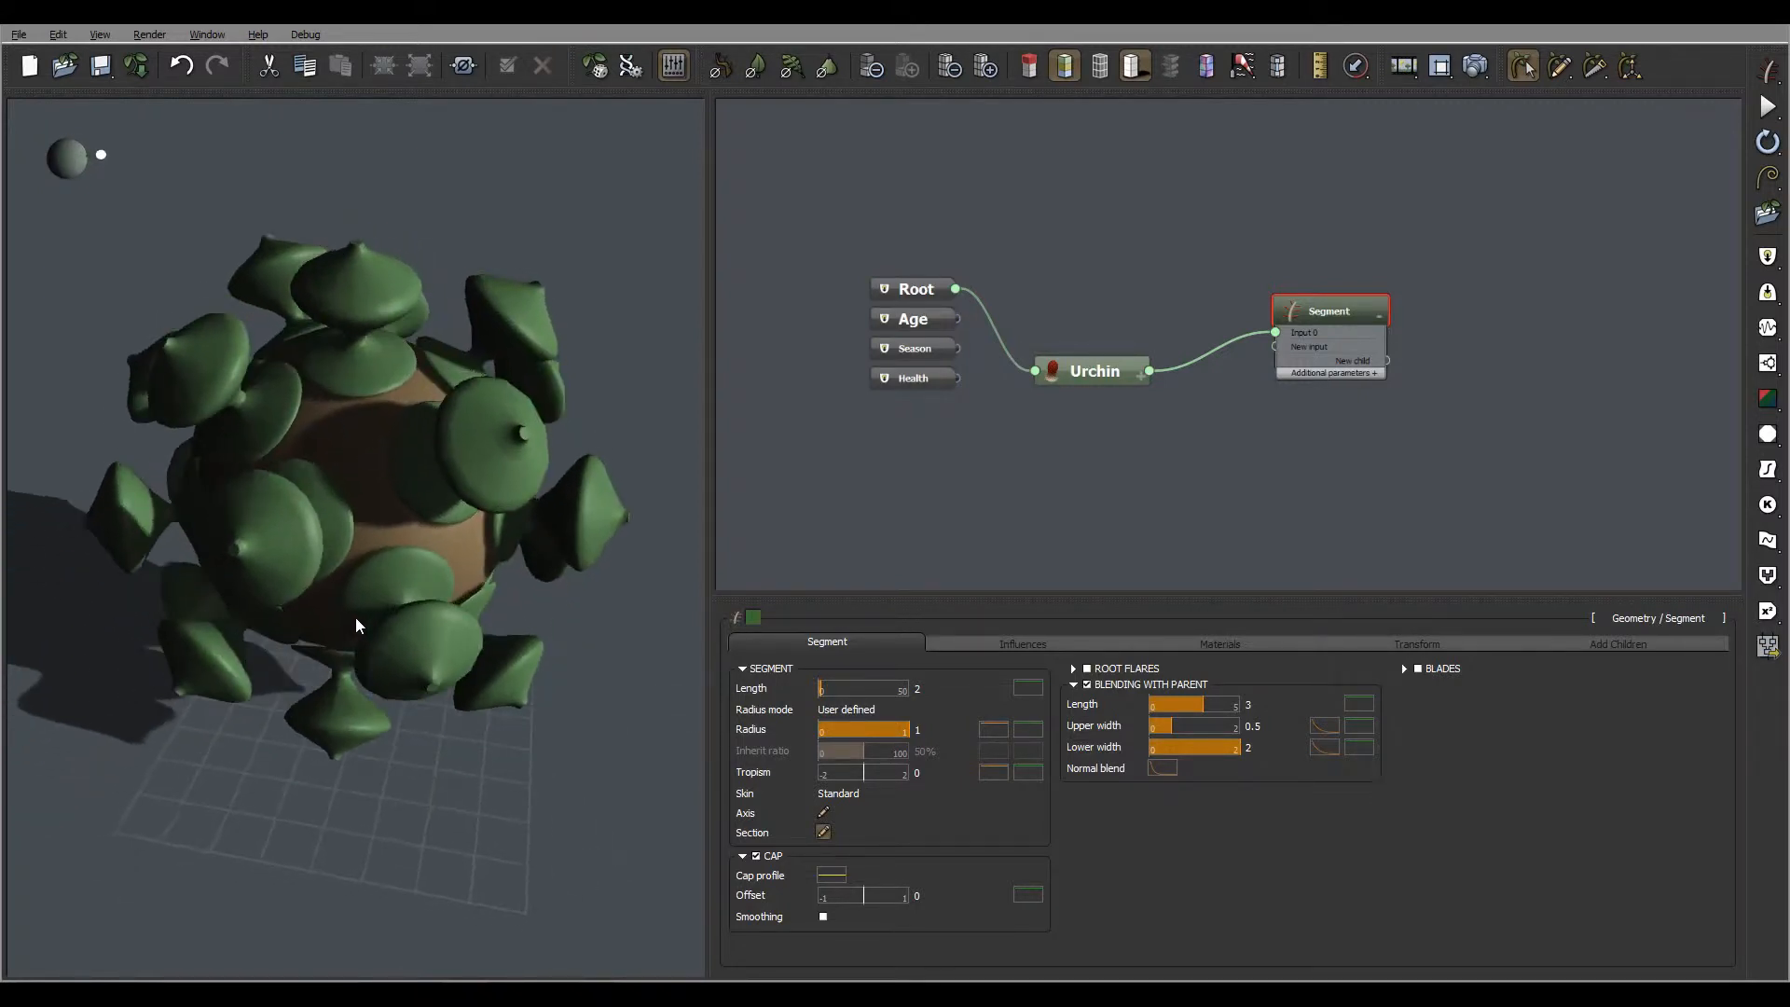
Reduce the Urchin's radius to 1.2 and inspect the gaps between the segments
left_click(1096, 369)
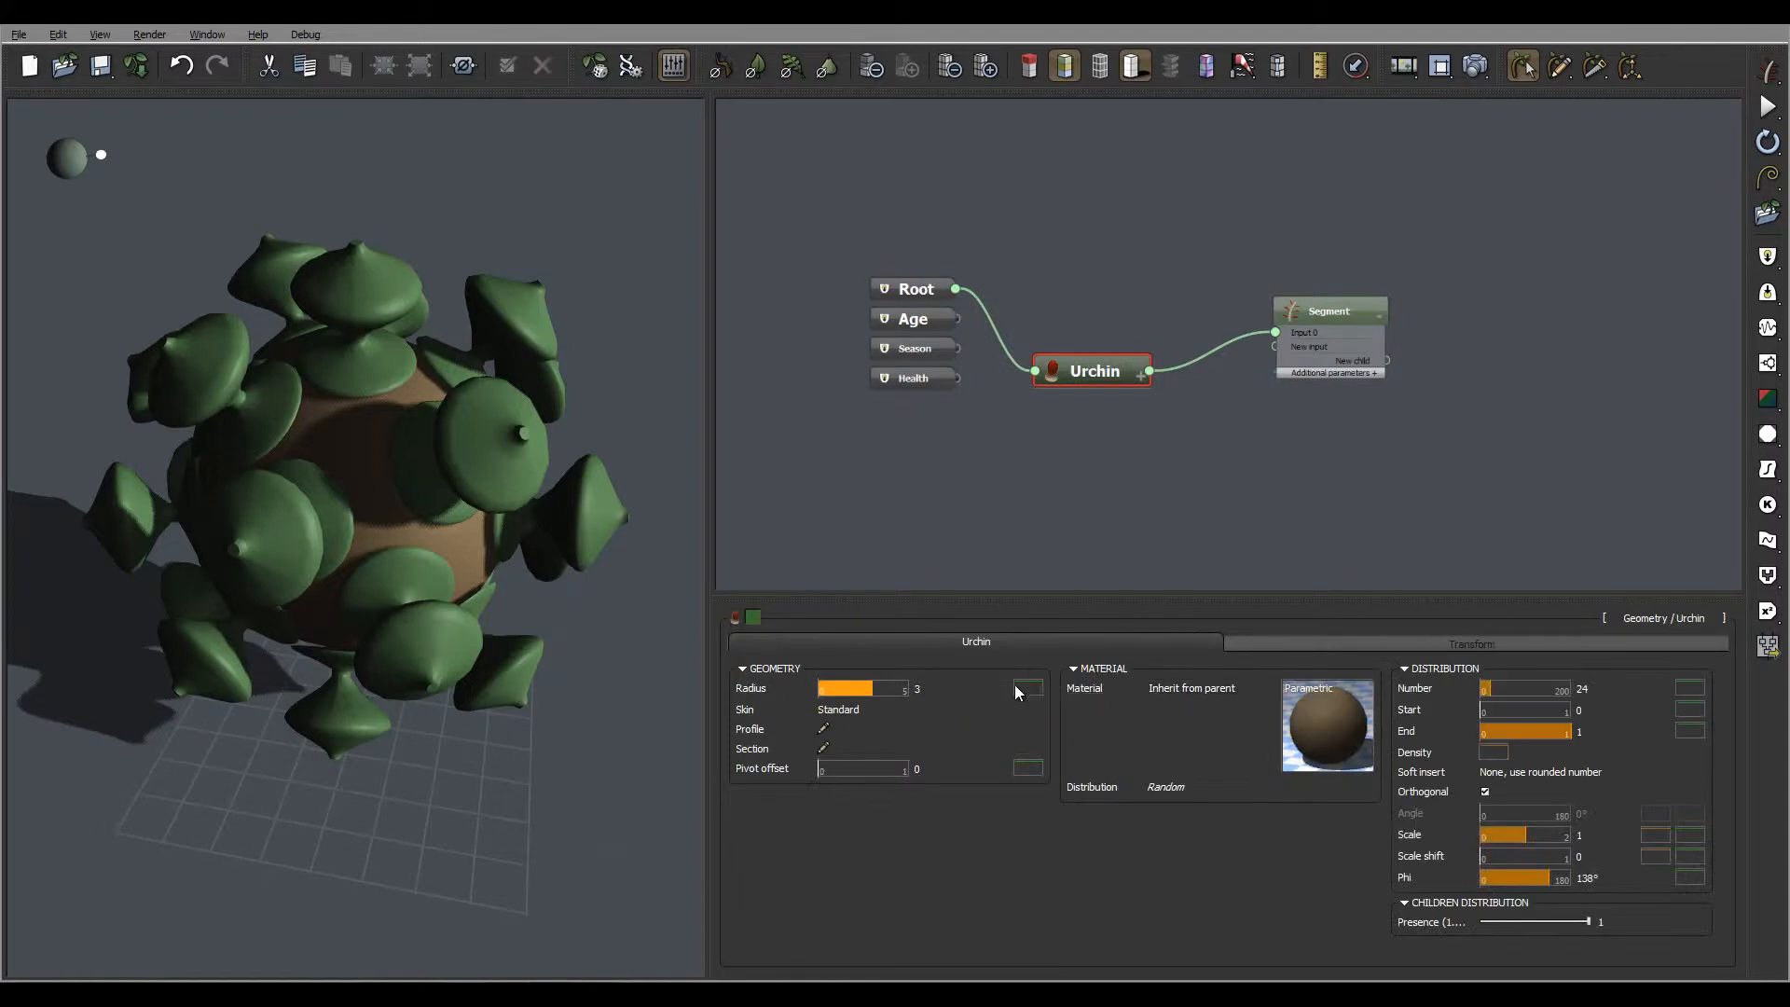
left_click(925, 690)
double_click(927, 691)
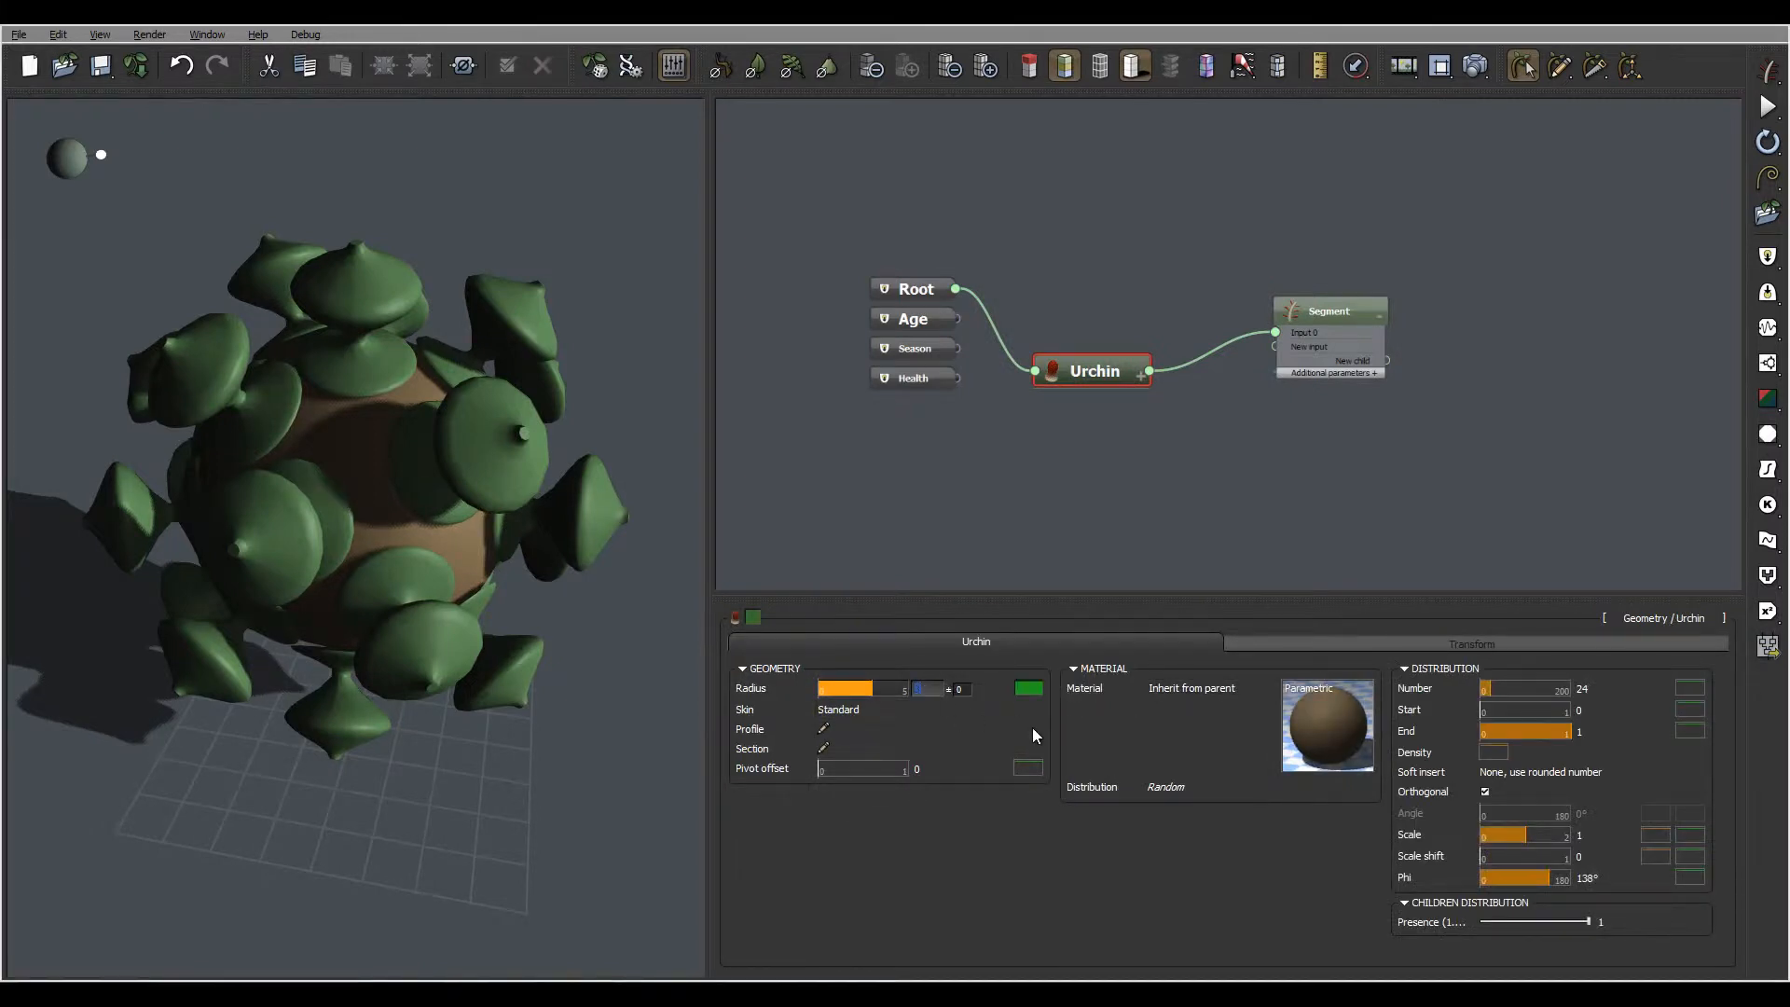
type("1.2")
key("Return")
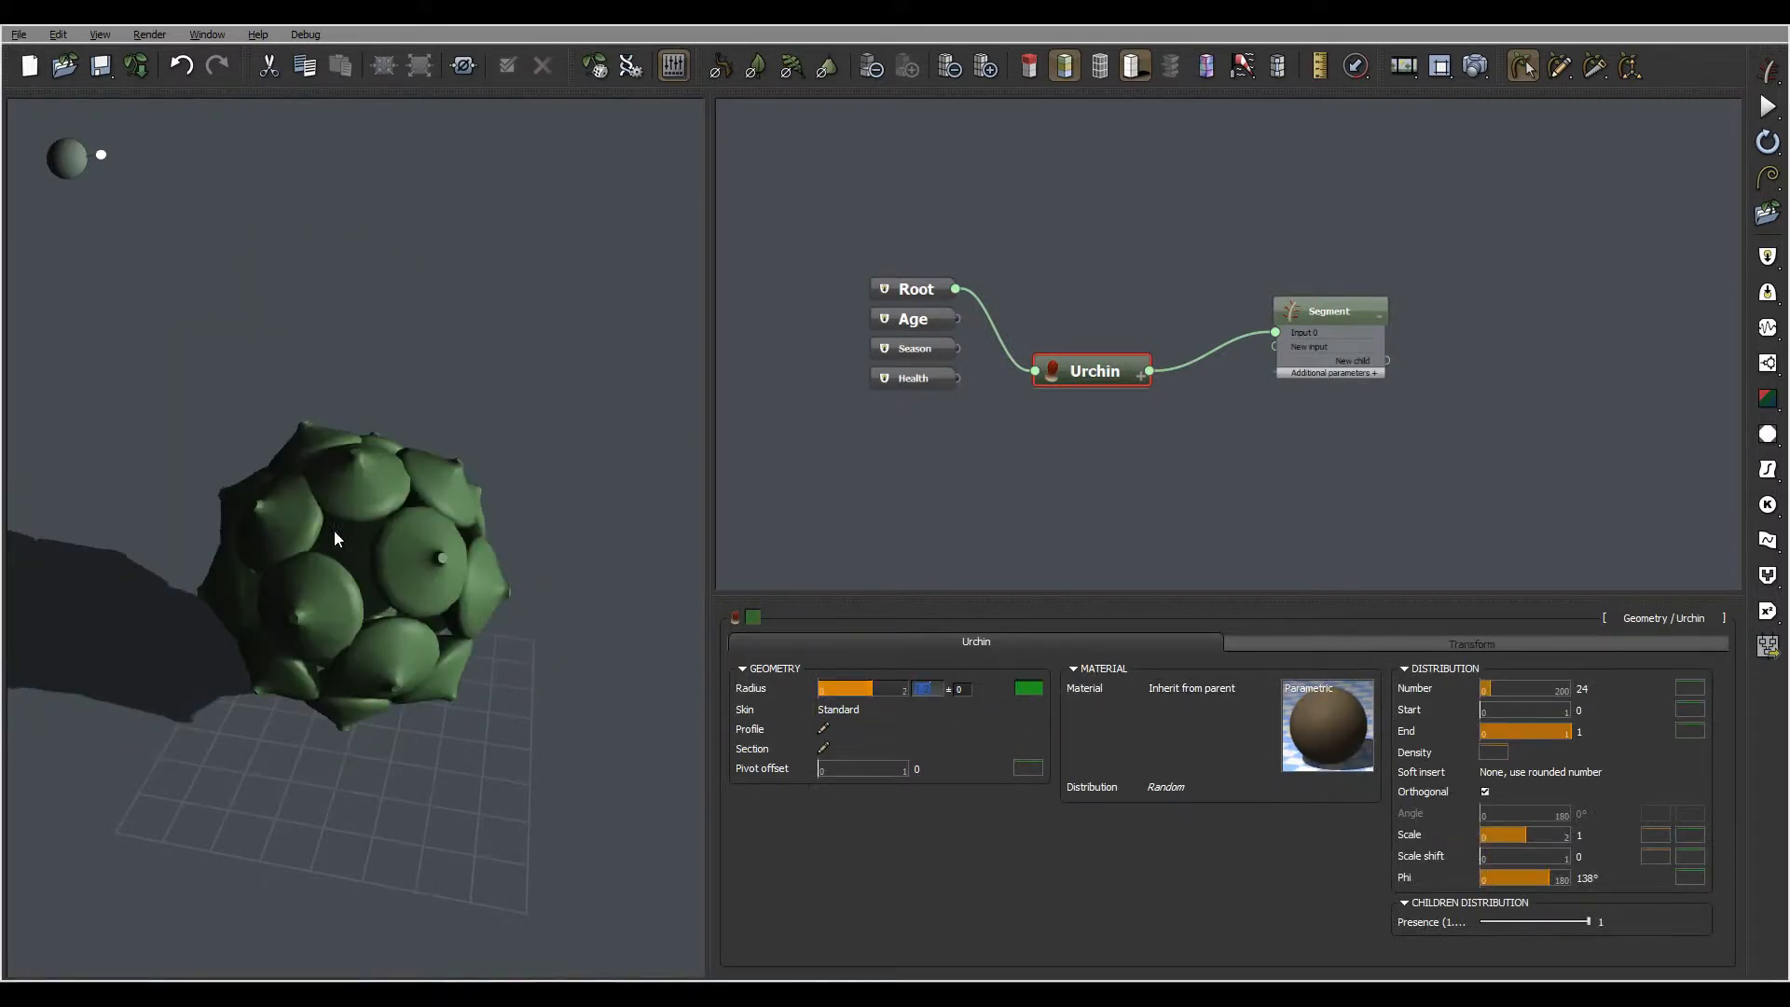
left_click_drag(336, 539, 277, 469)
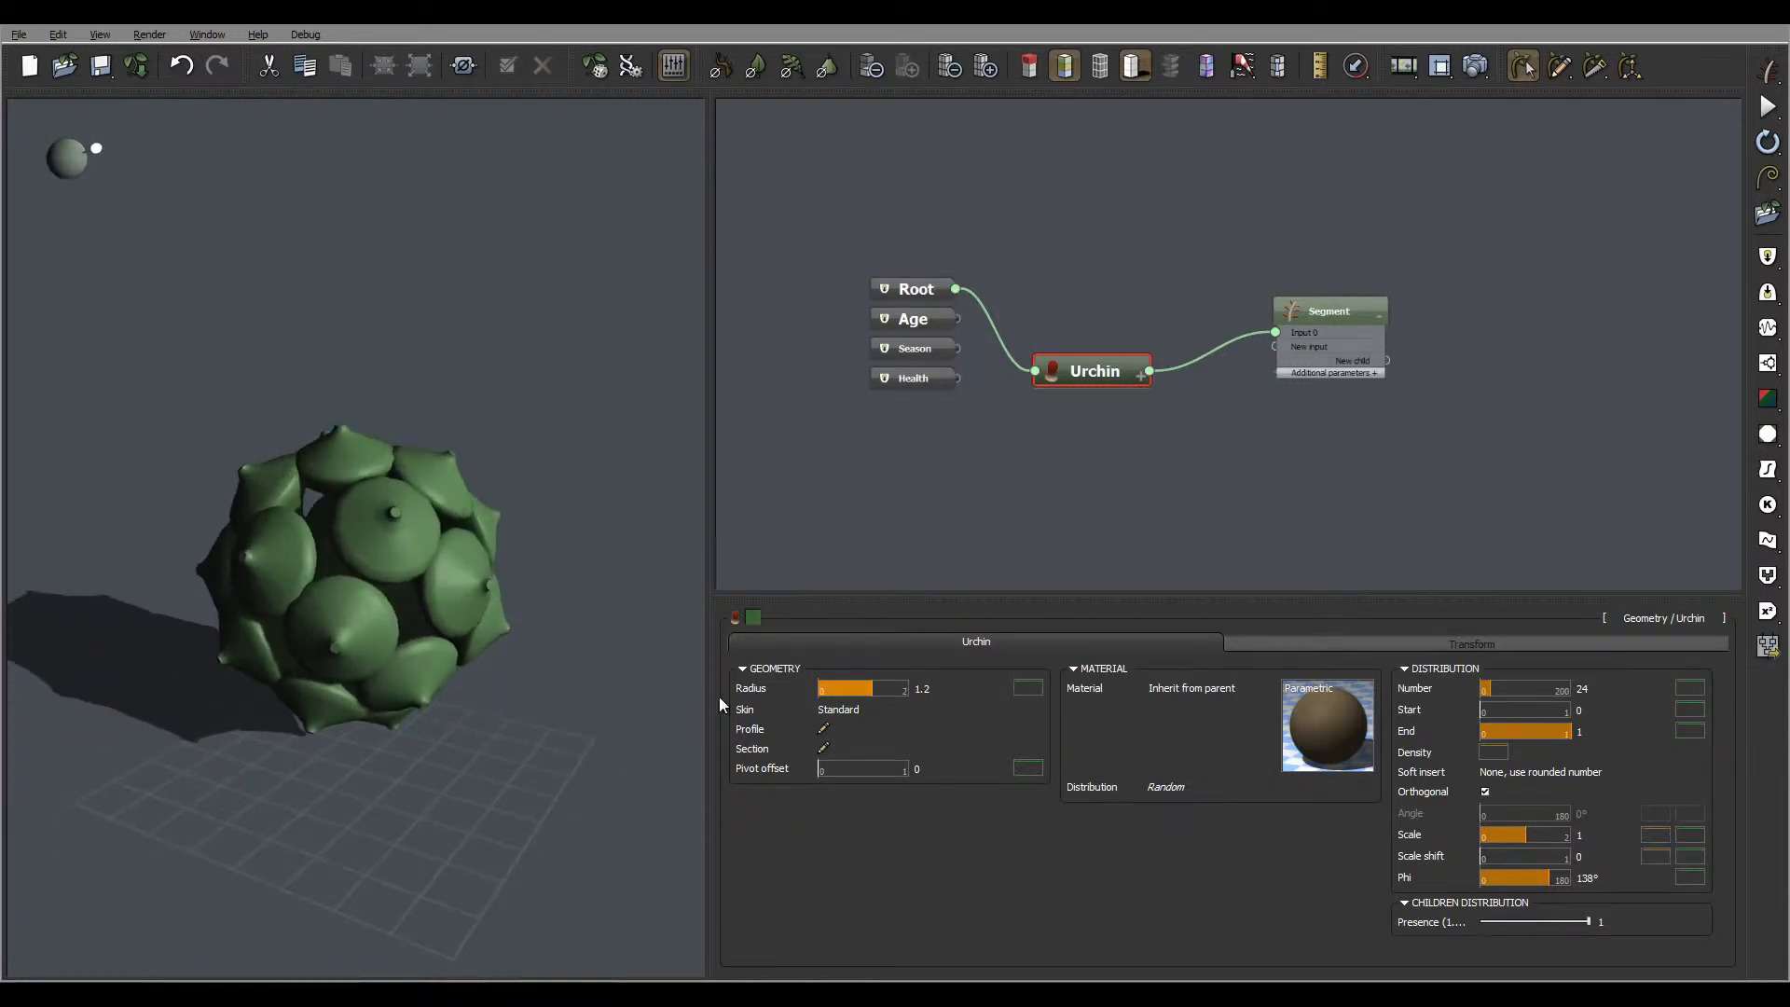
Set the Urchin's radius to 1.3 and check the segments around the sphere
left_click(1028, 688)
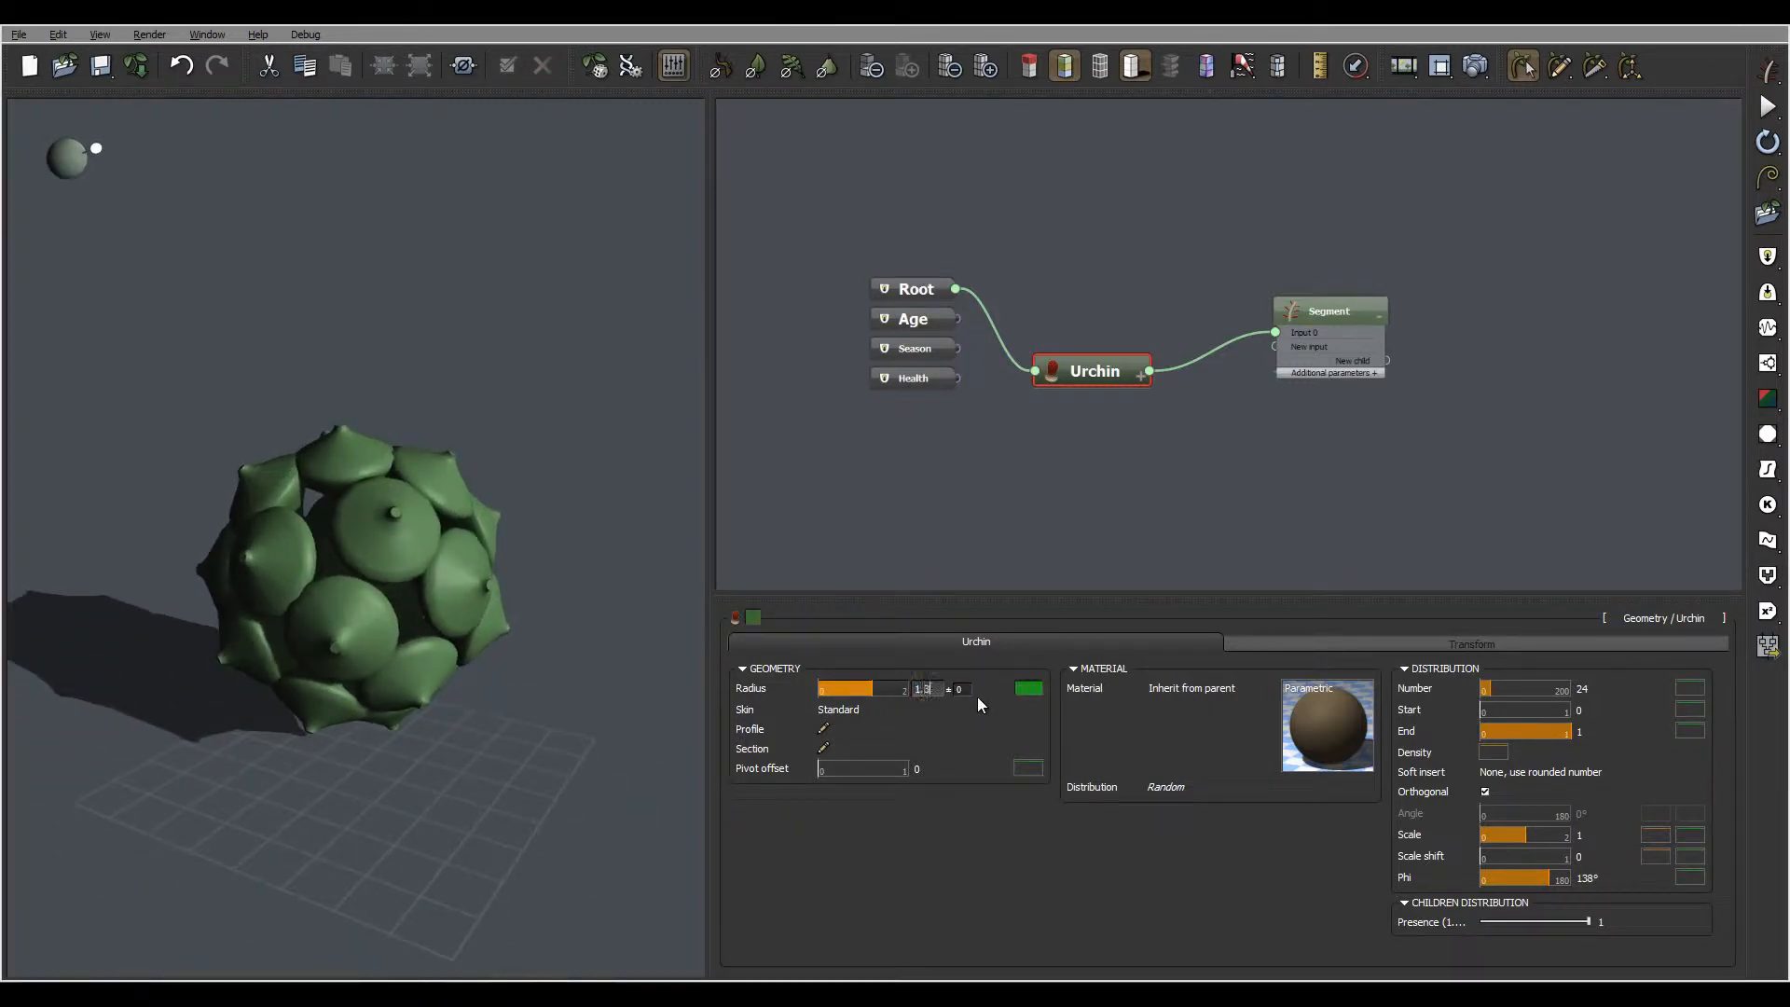
key("Return")
left_click_drag(481, 560, 536, 602)
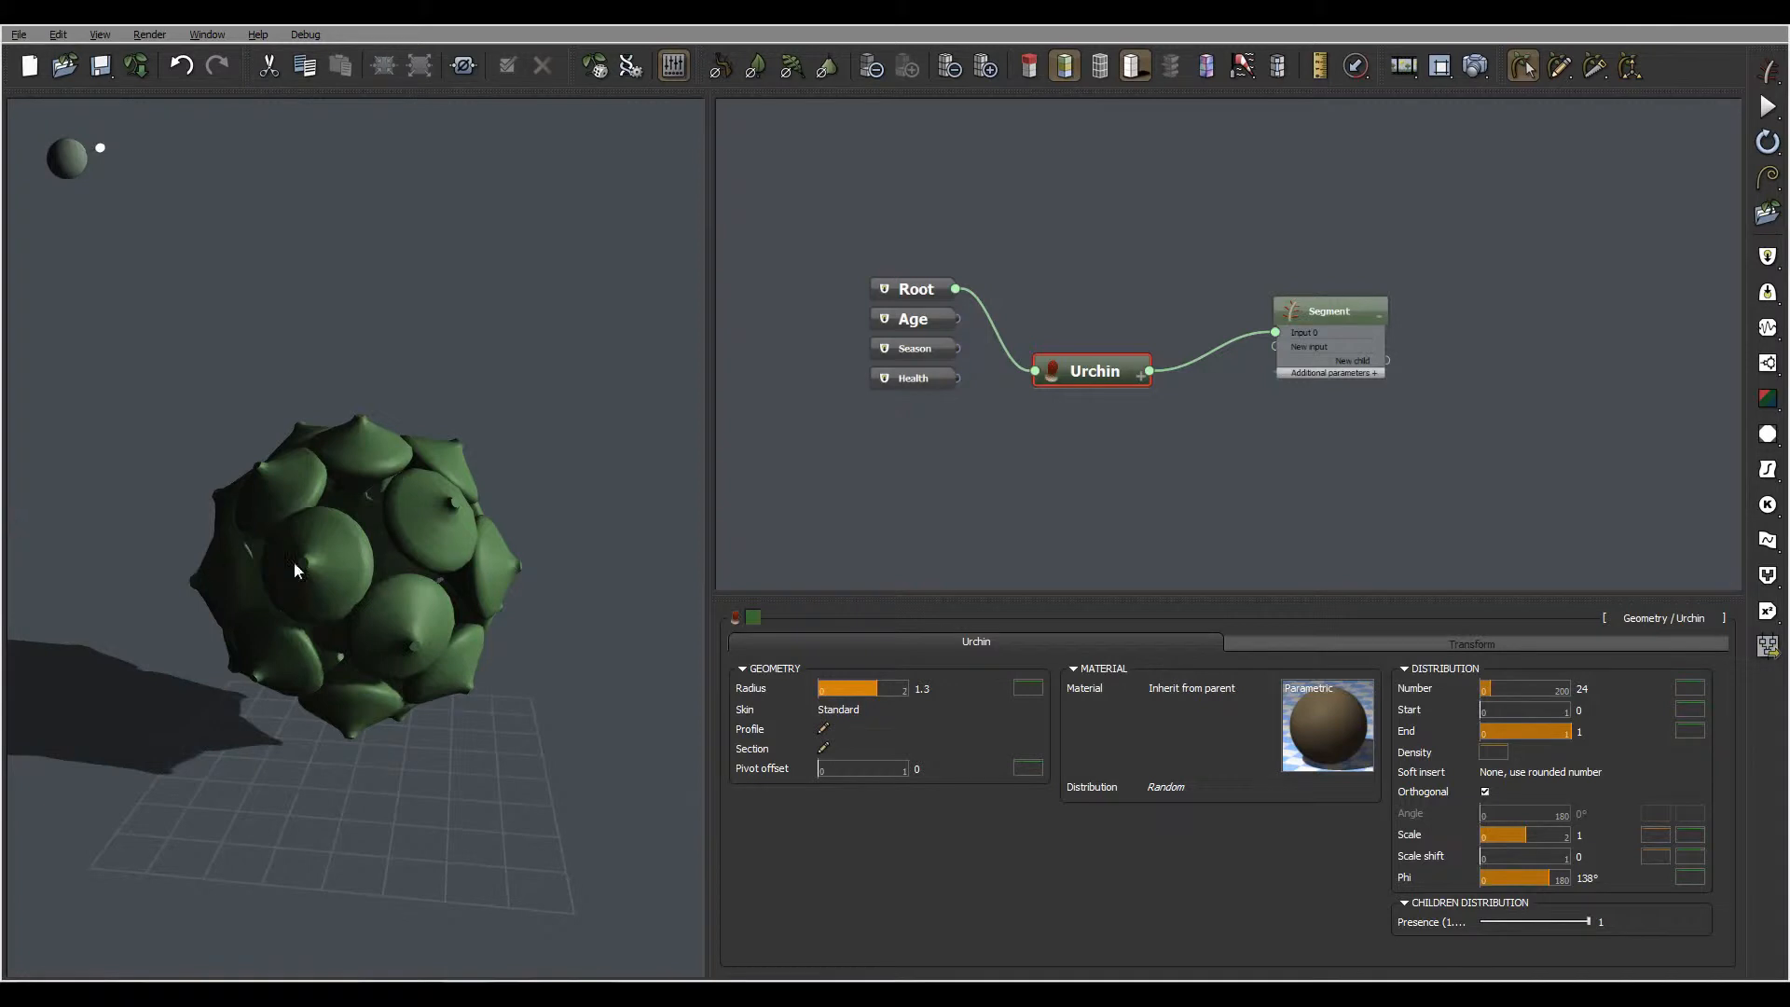
left_click_drag(294, 561, 393, 573)
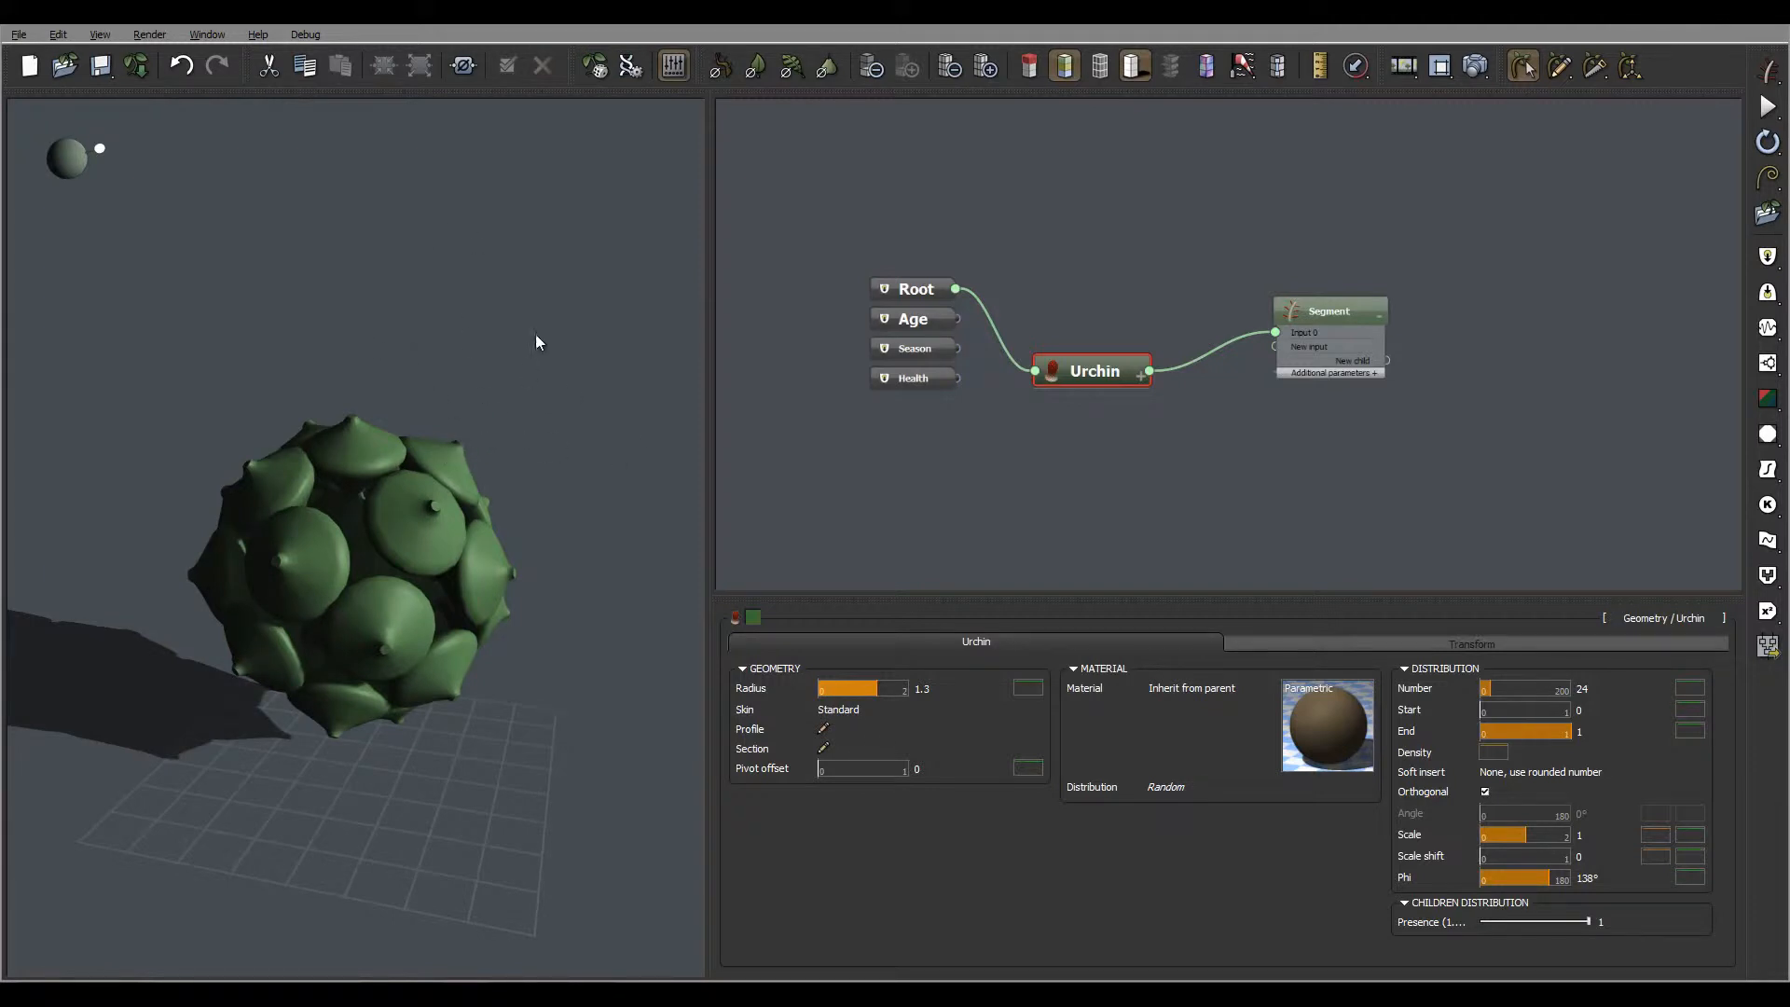
left_click_drag(528, 392, 421, 397)
Add a second Segment geometry node and connect it as a new child of the first Segment
middle_click_drag(1382, 420, 1163, 453)
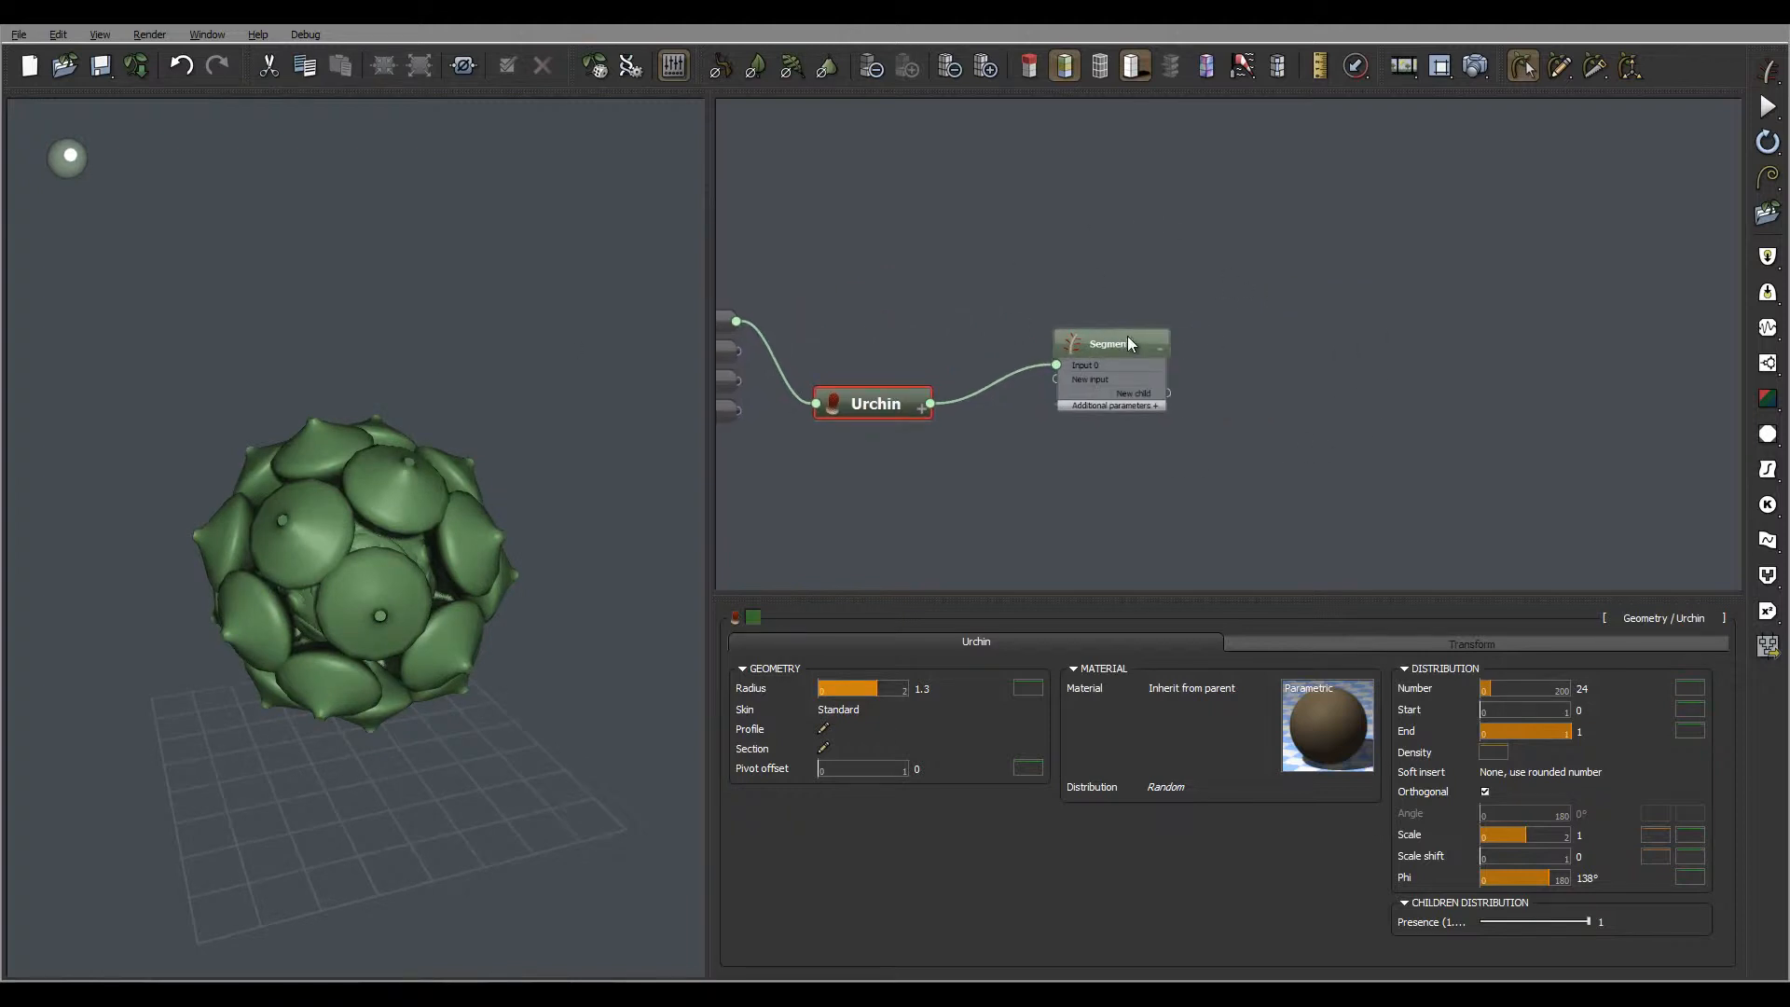
left_click(1287, 320)
right_click(1287, 320)
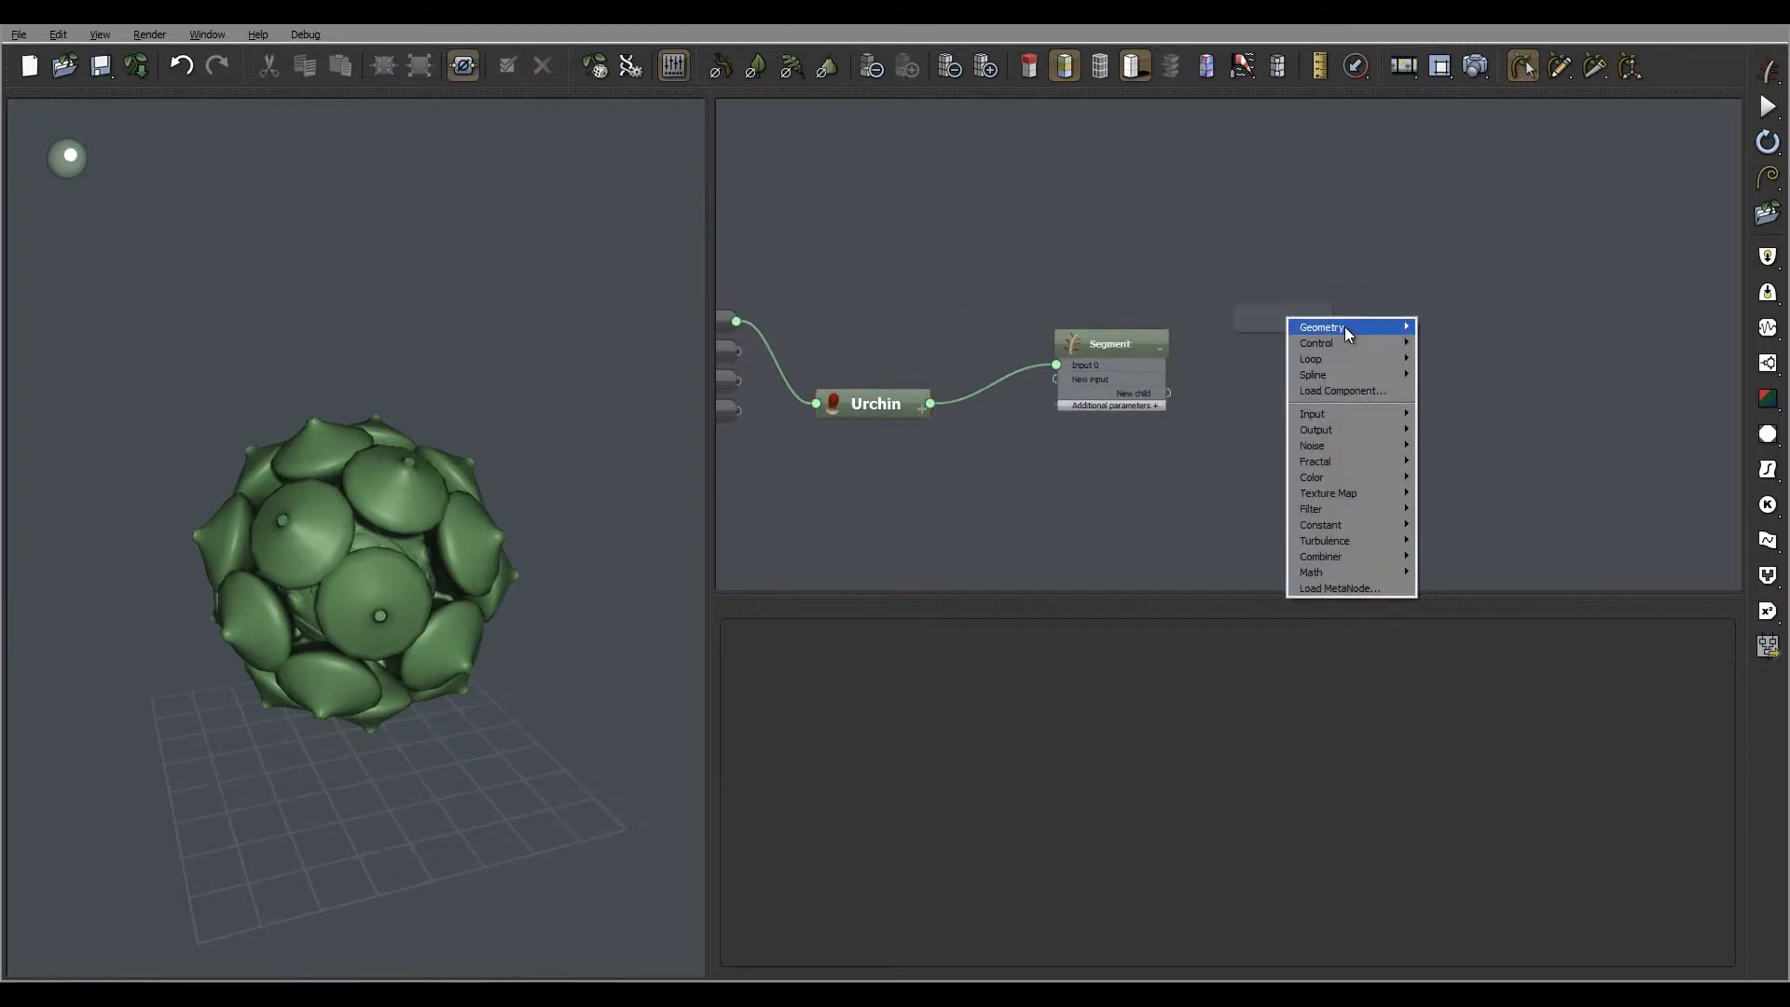
mouse_move(1344, 326)
left_click(1239, 330)
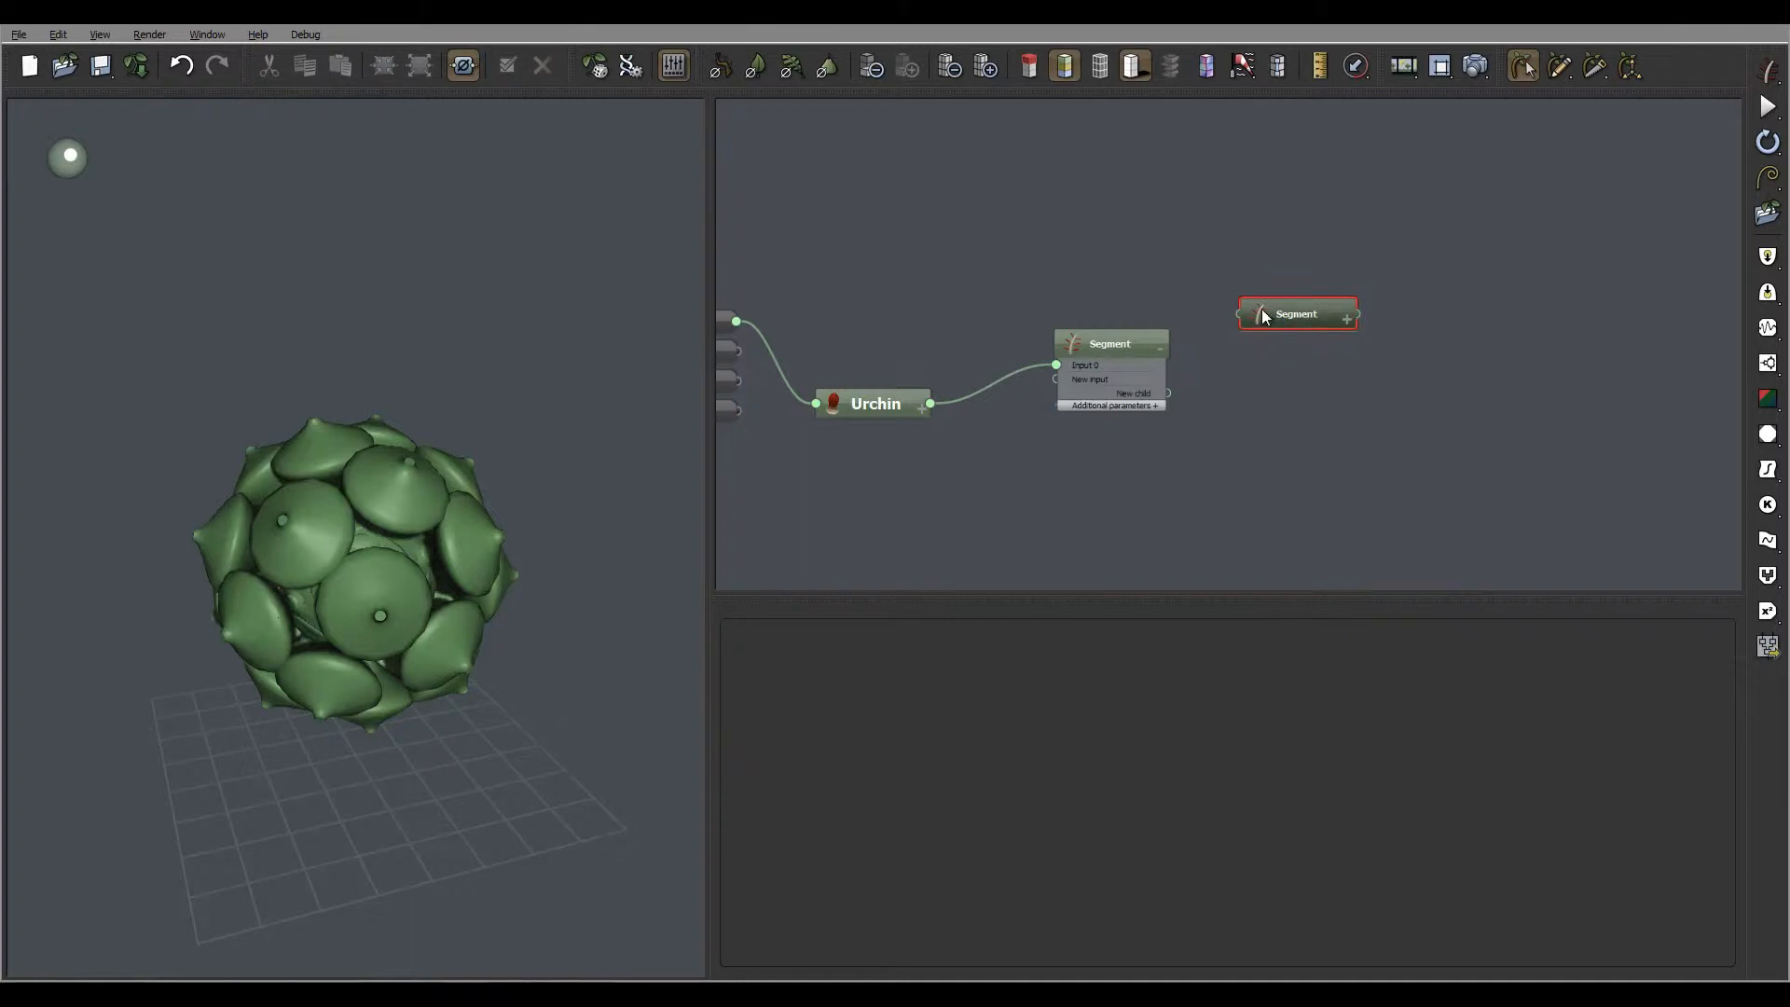
left_click_drag(1241, 314, 1167, 393)
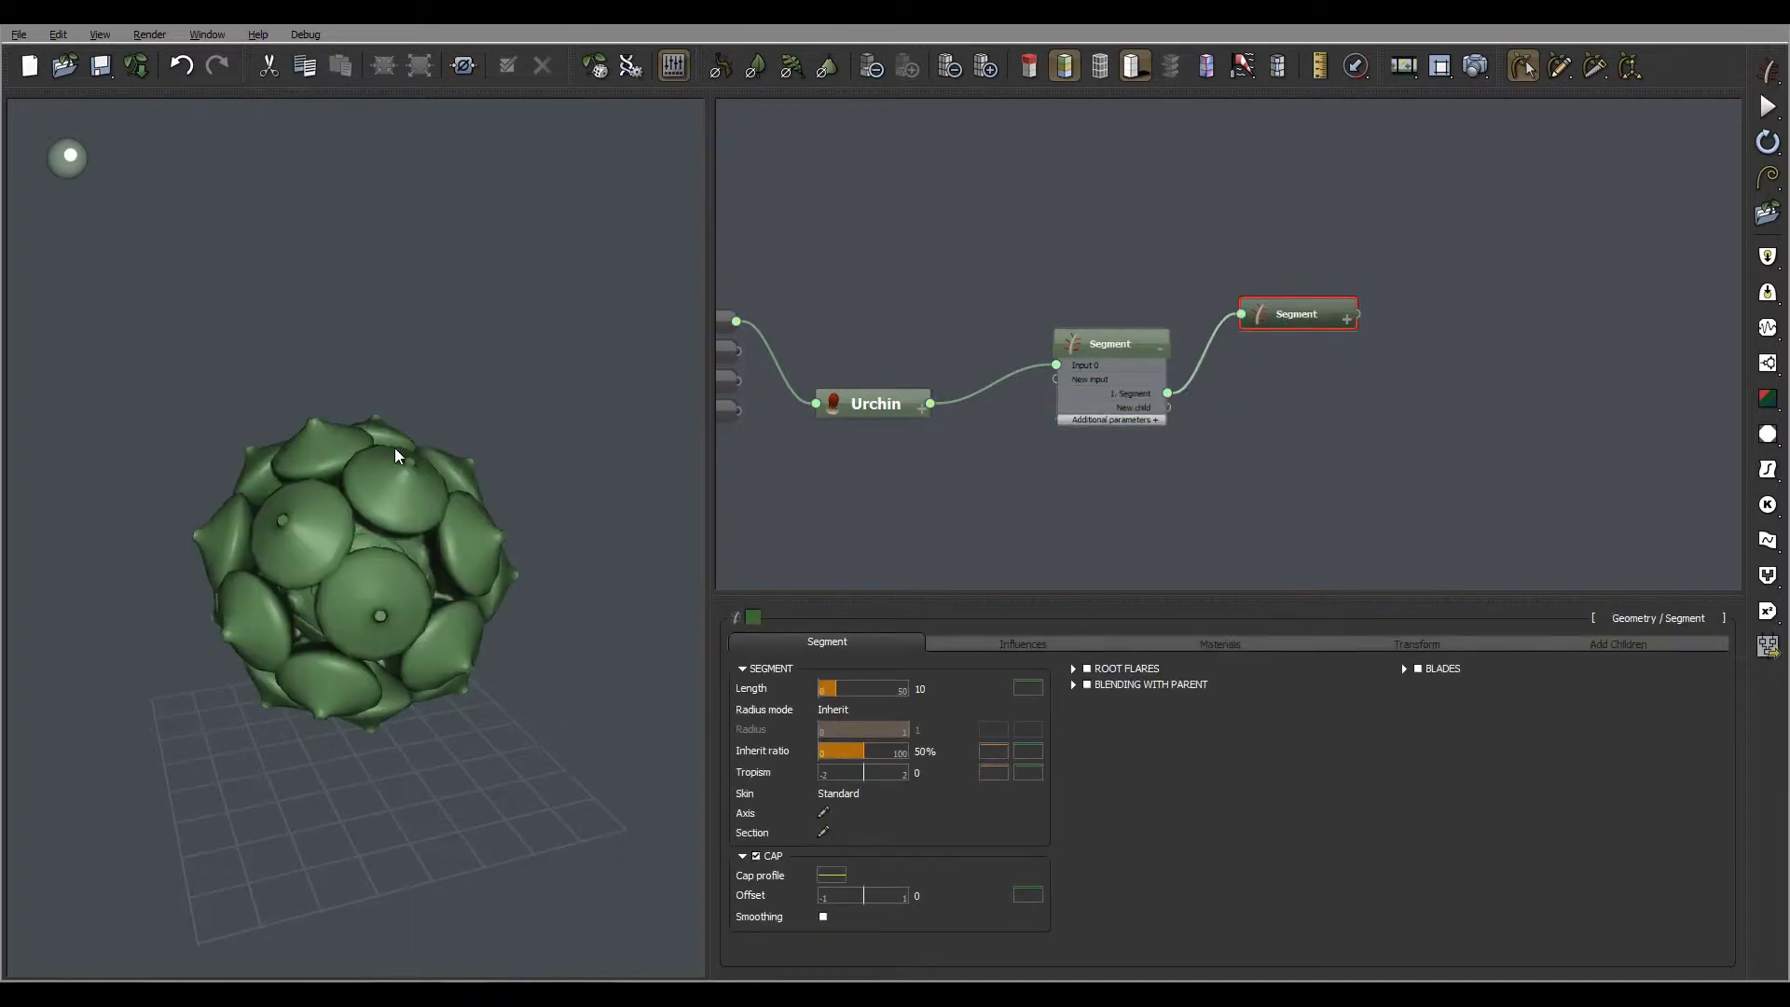
right_click_drag(273, 457, 523, 391)
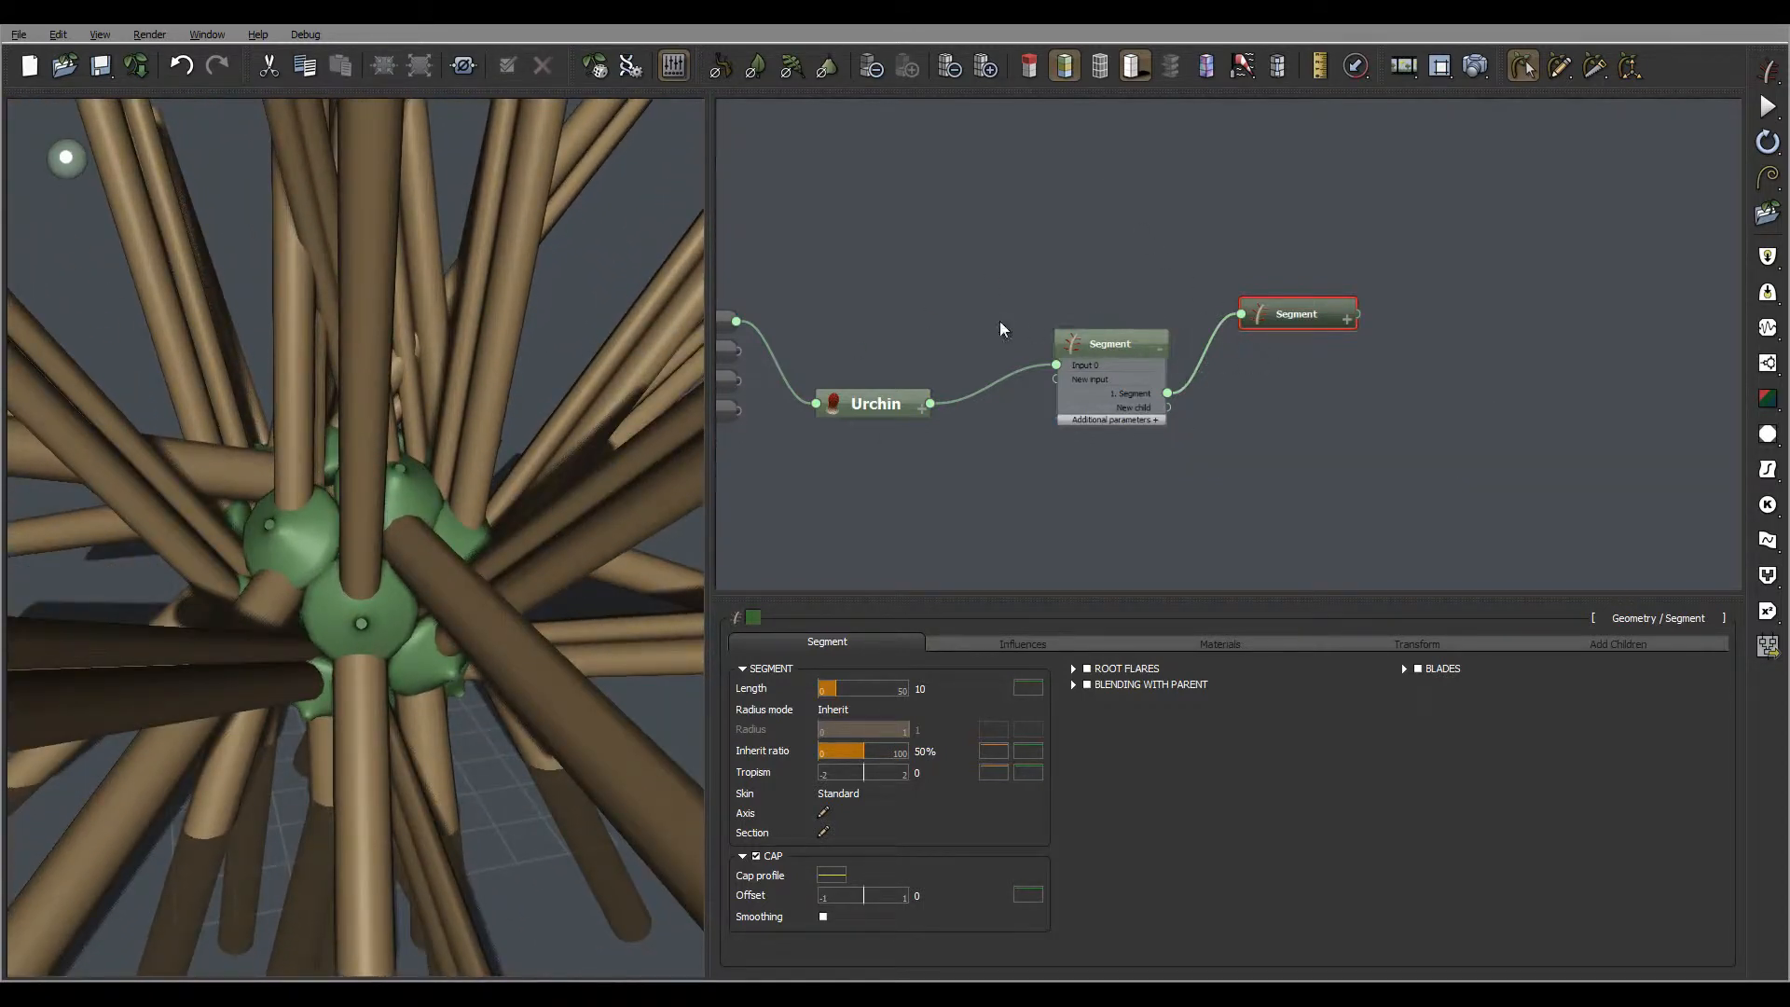
Set the number of child segments distributed on the first Segment to 10
left_click(1124, 343)
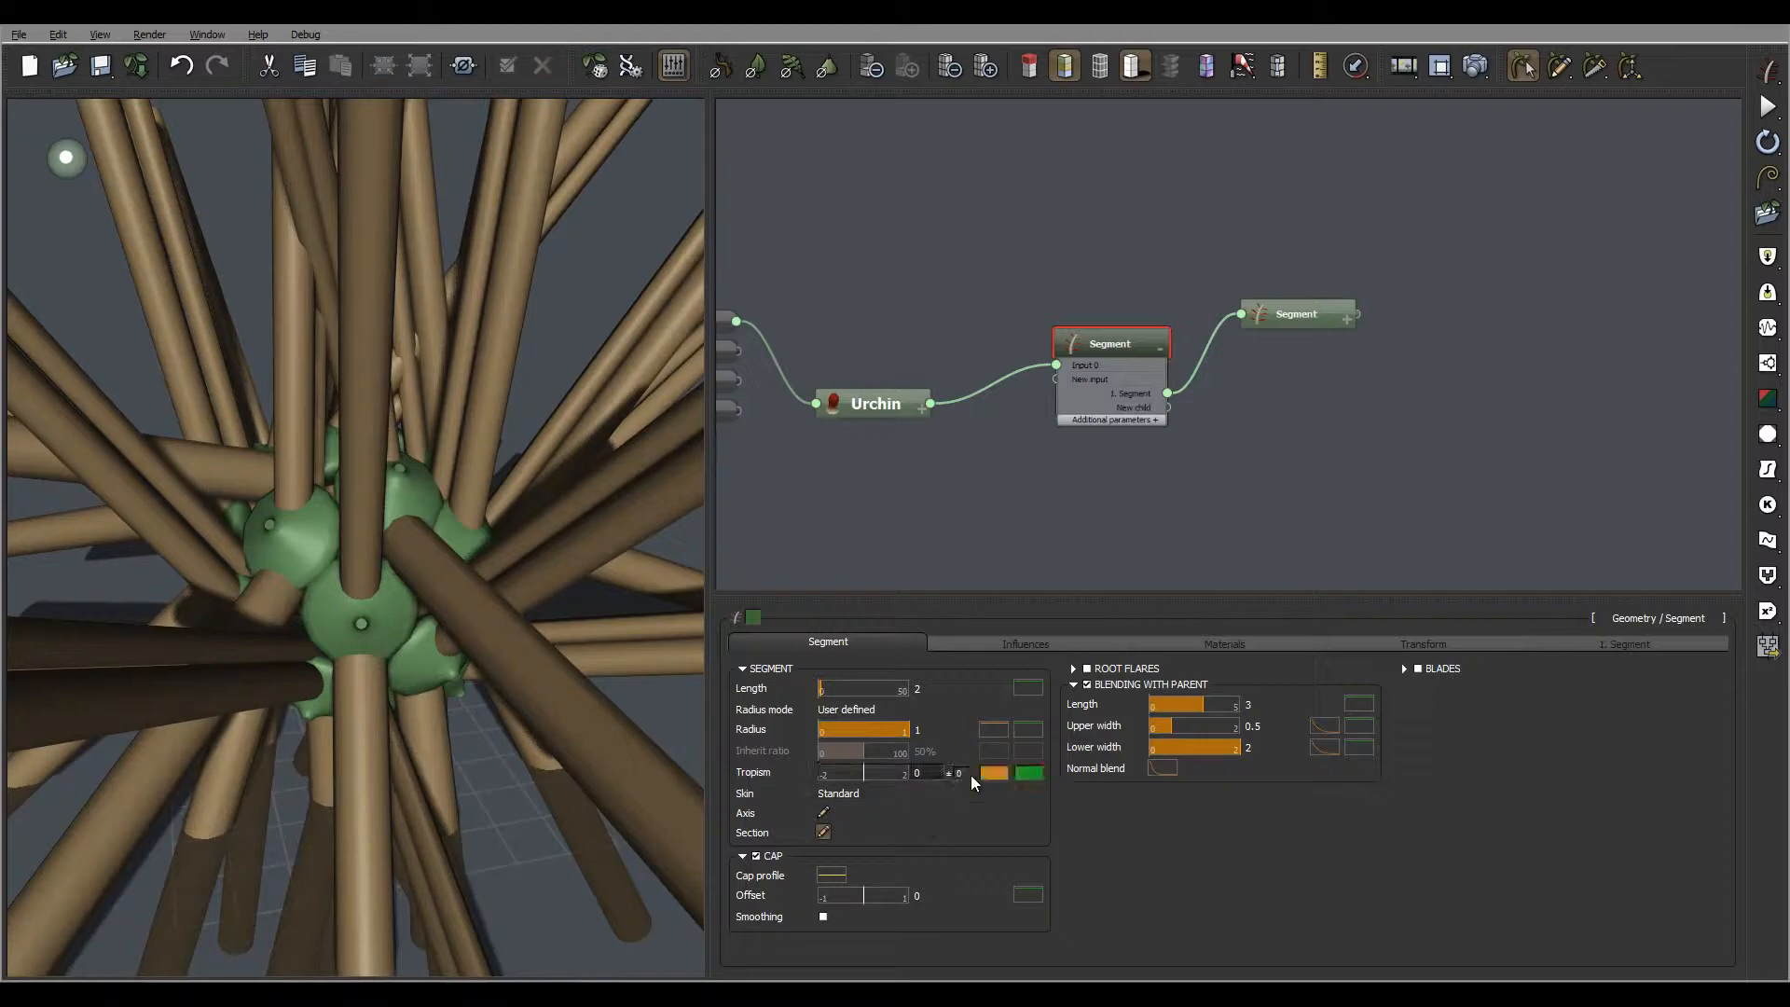
left_click(1580, 643)
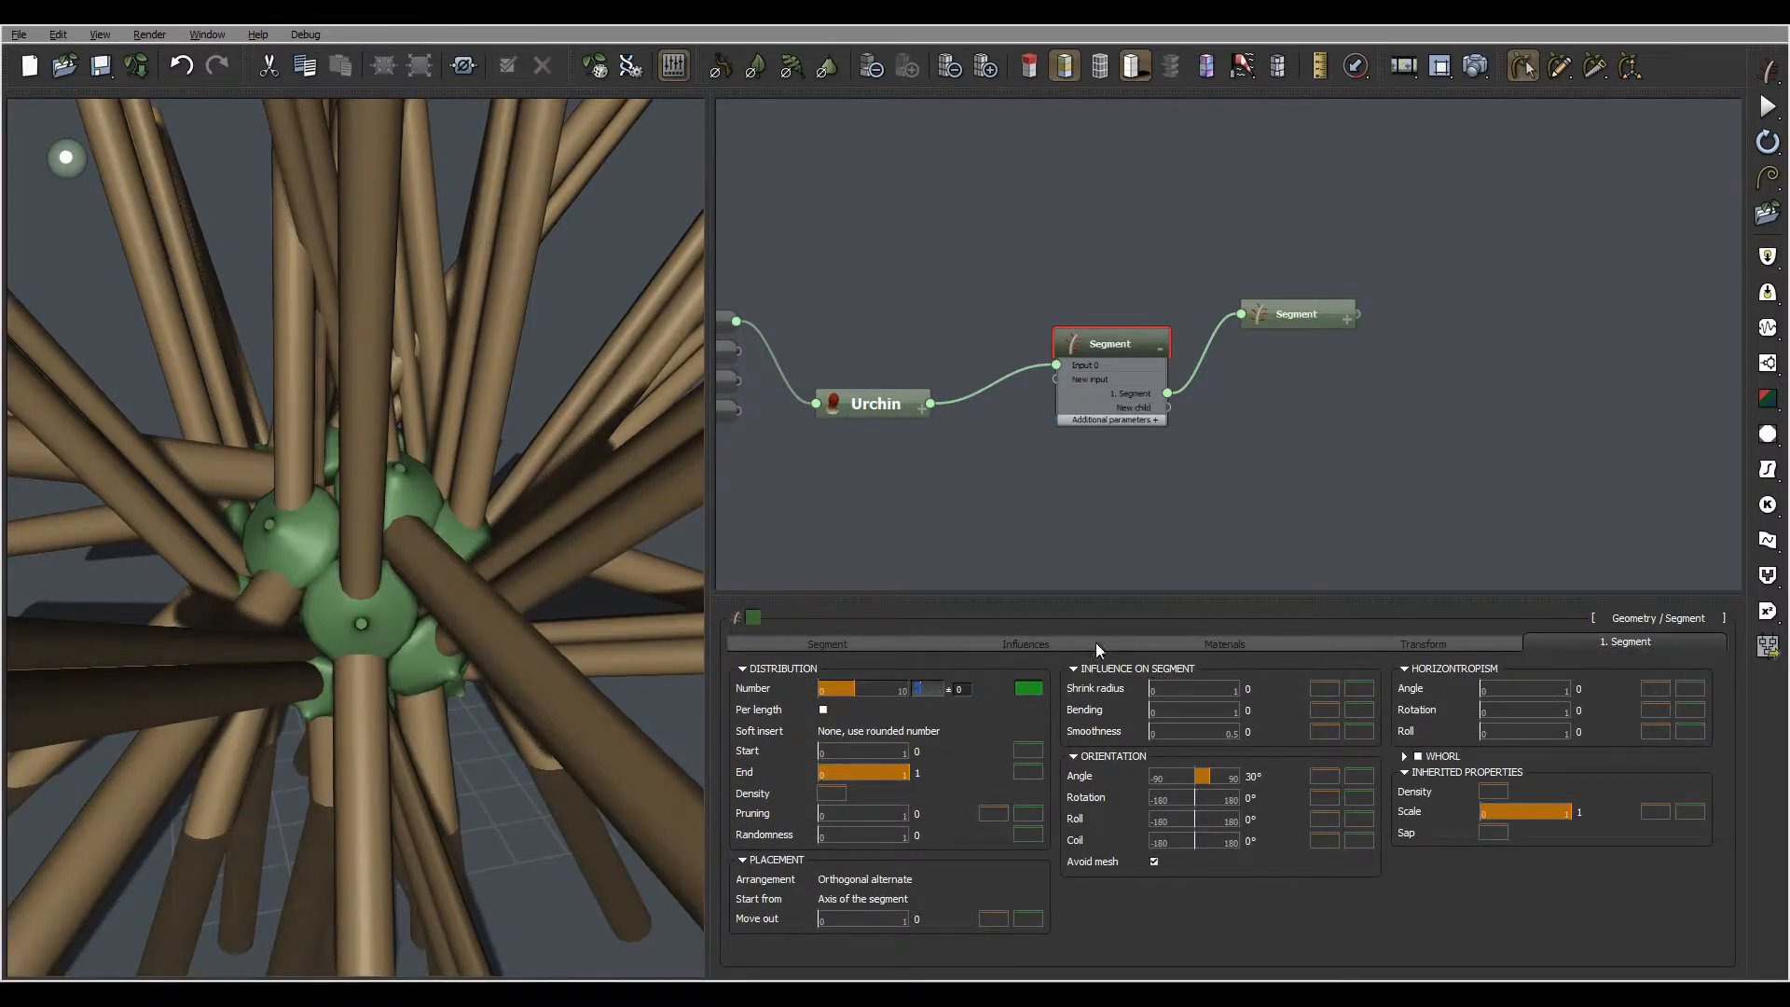
type("70")
key("Return")
type("10")
key("Return")
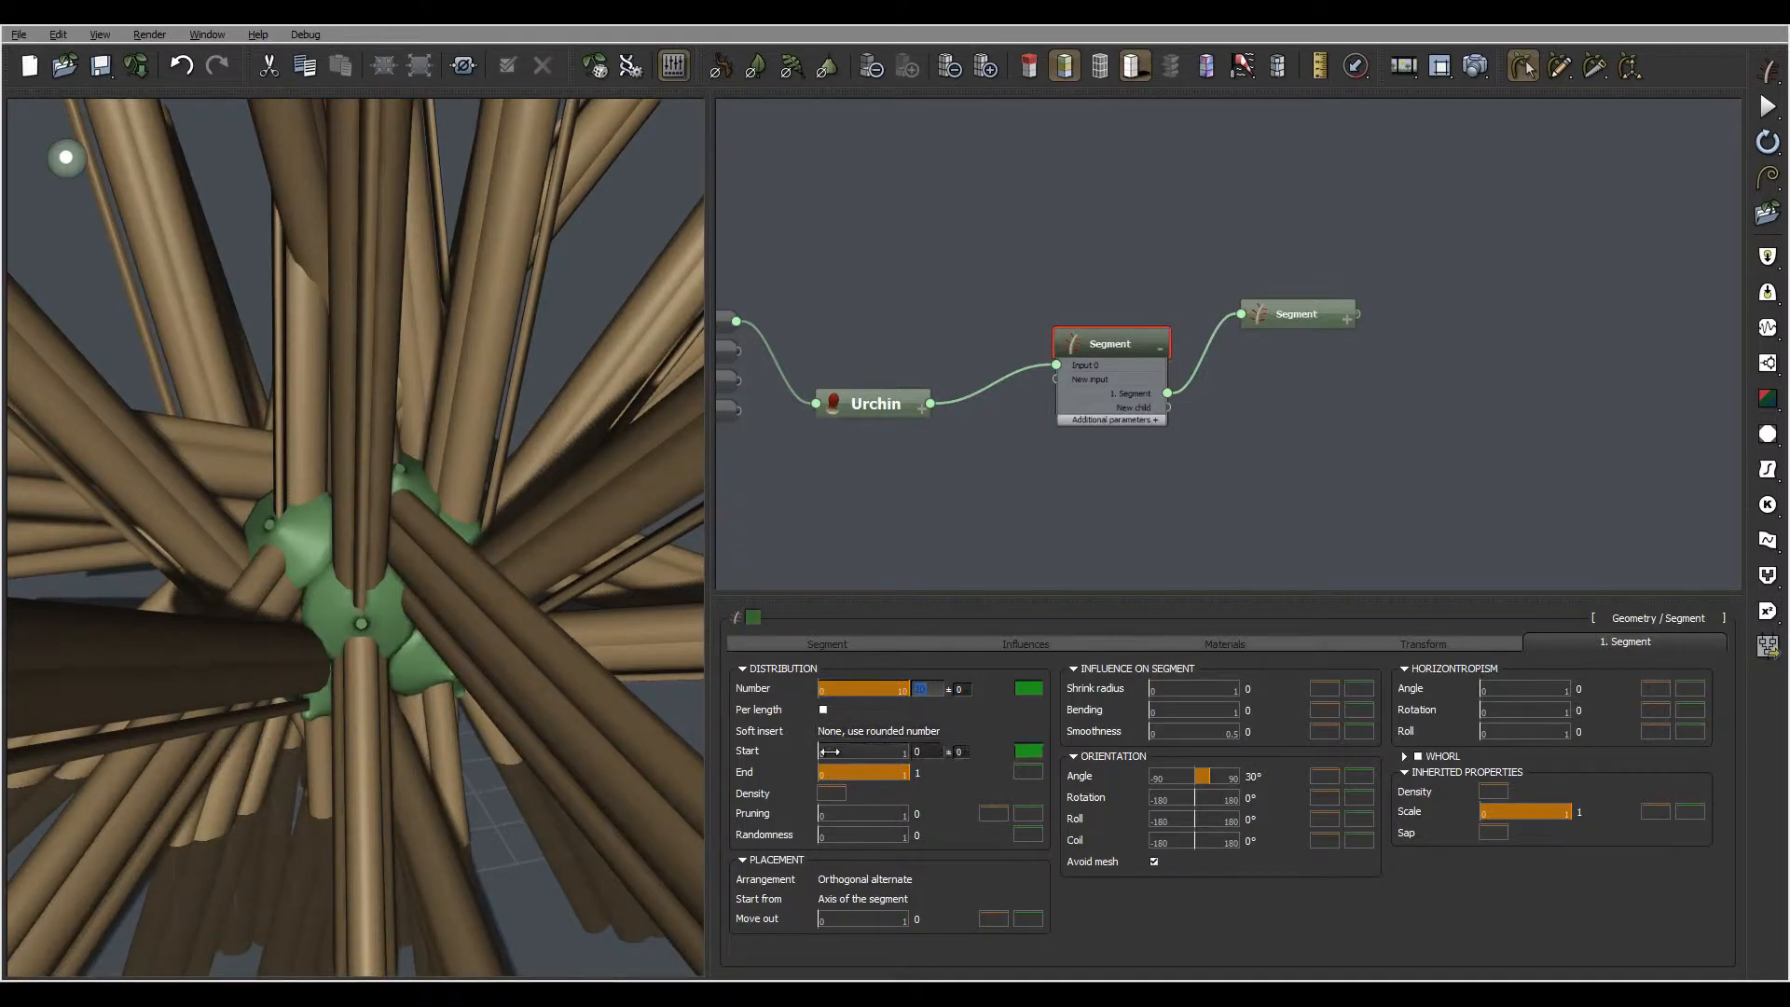
Set the start of the child segments' distribution to 0.8
left_click(925, 751)
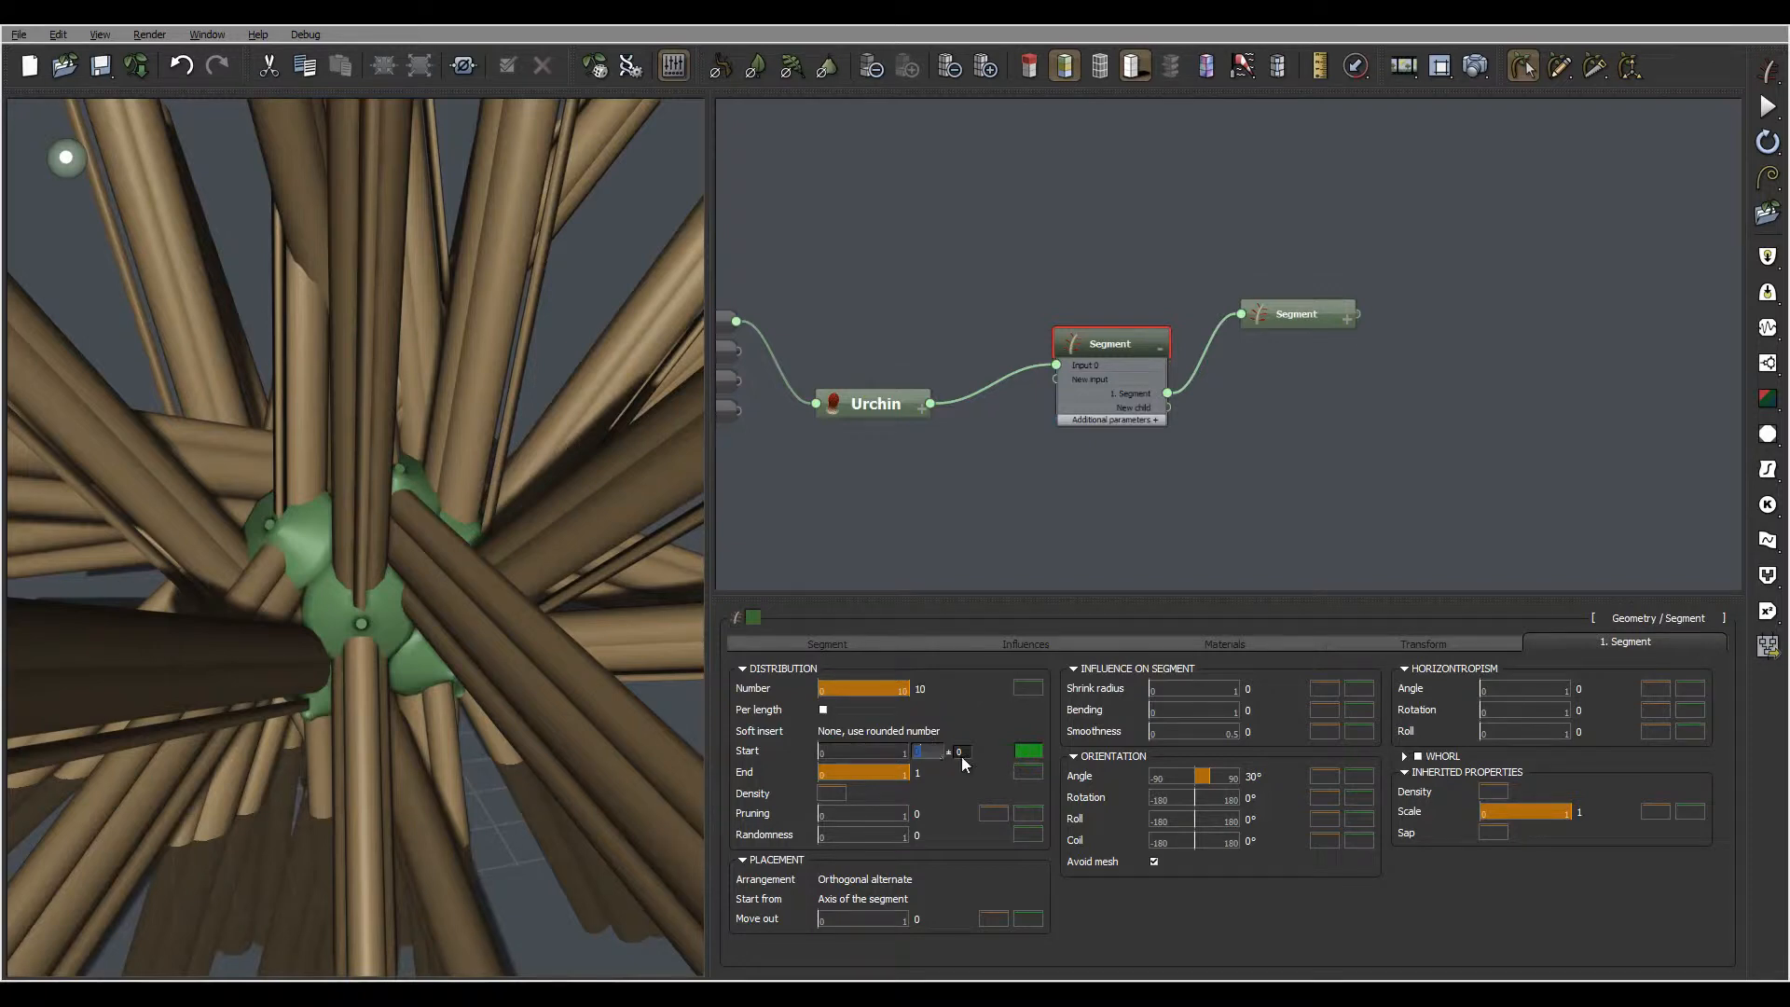
type("0.8")
key("Return")
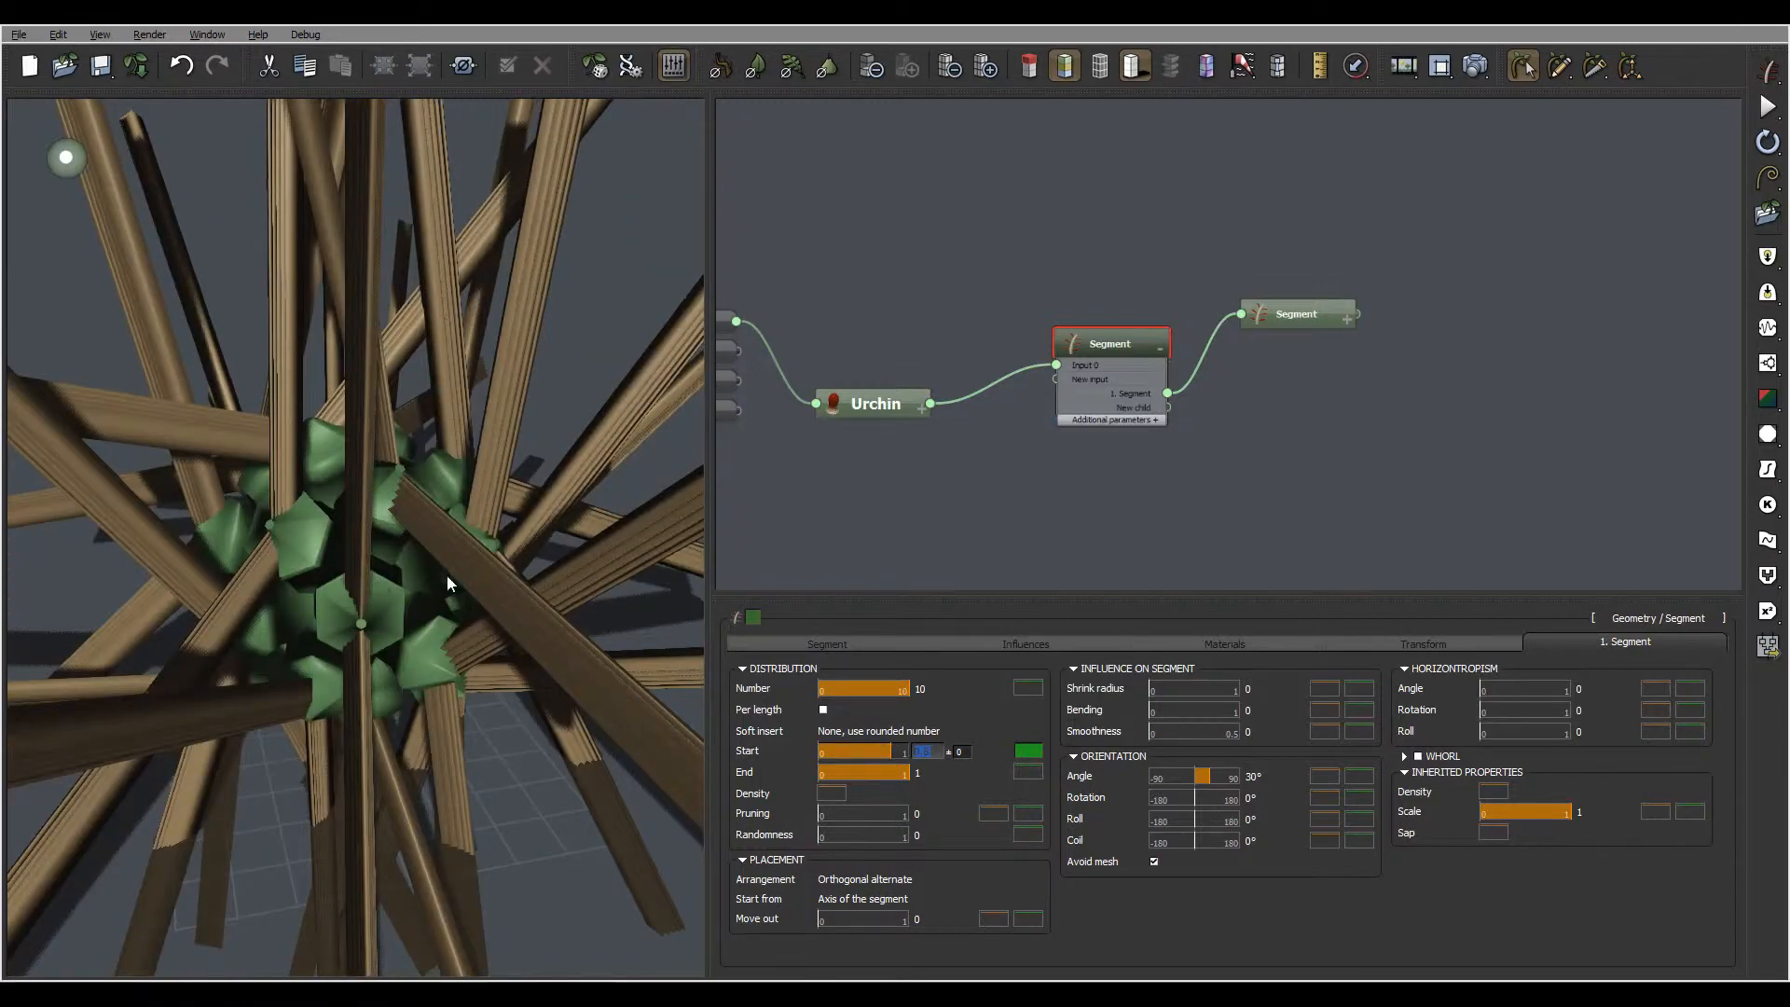
Raise the start of the child segments' distribution to 0.99 so they grow from the tips
left_click_drag(446, 575, 406, 501)
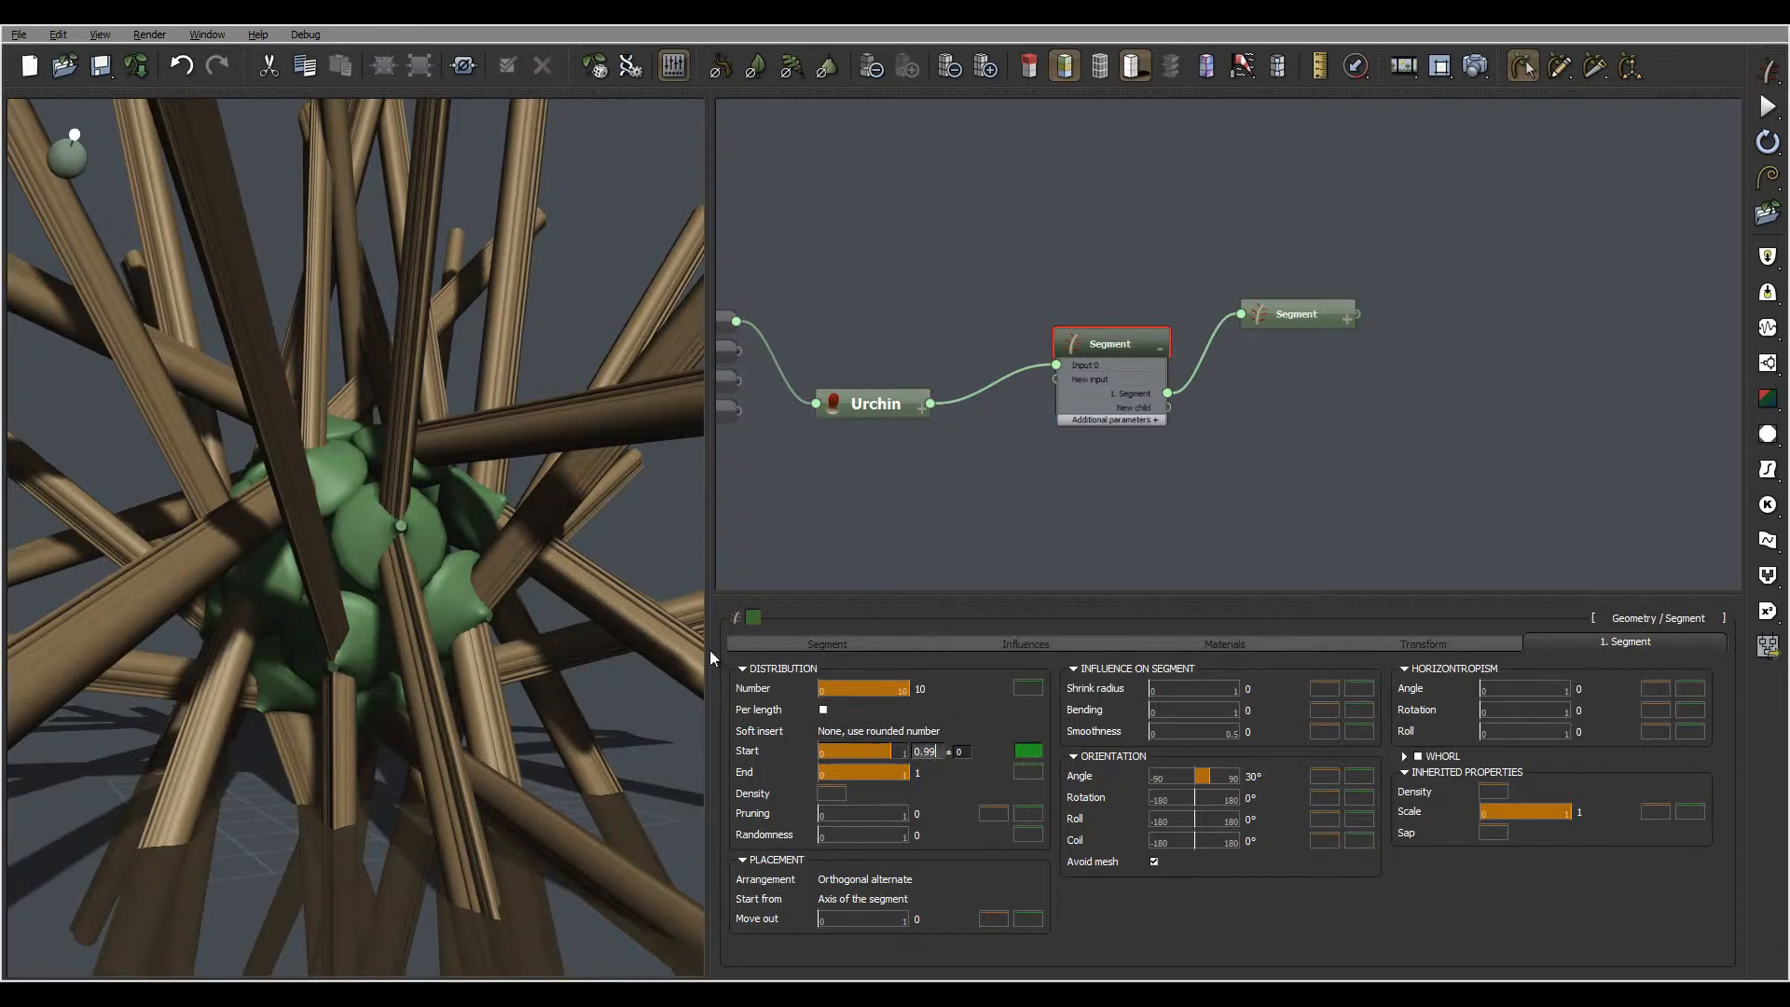
key("Return")
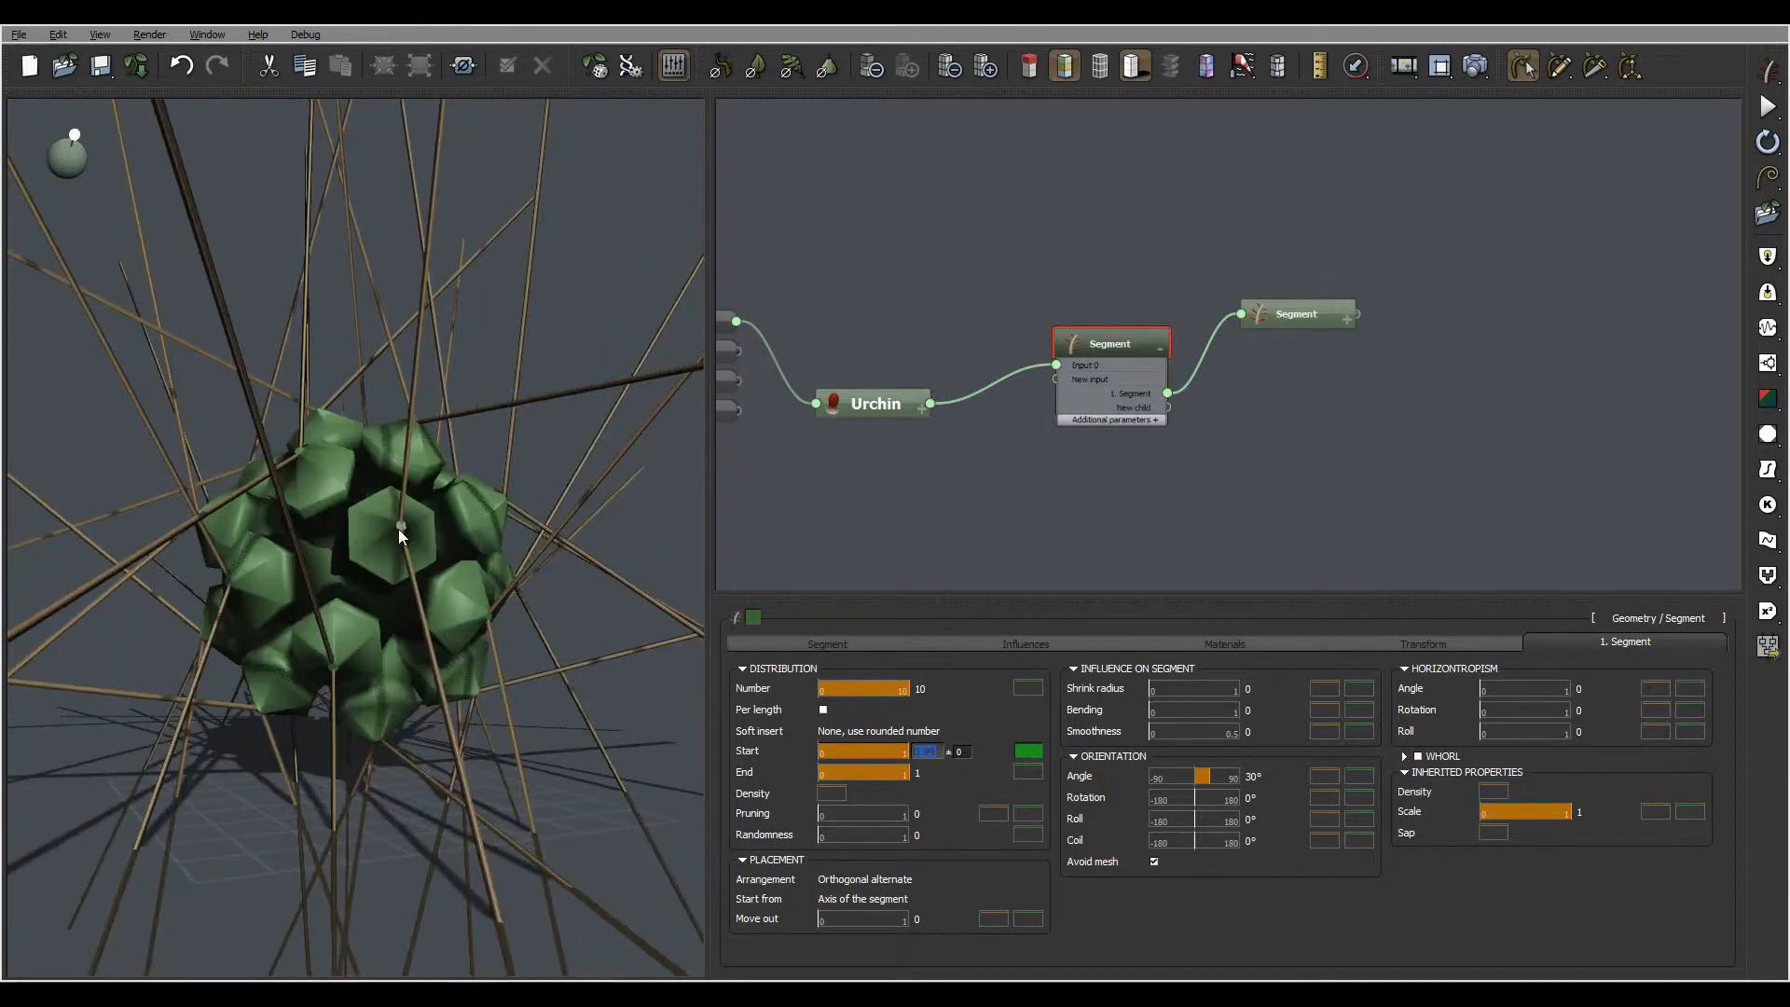
right_click_drag(362, 517, 544, 552)
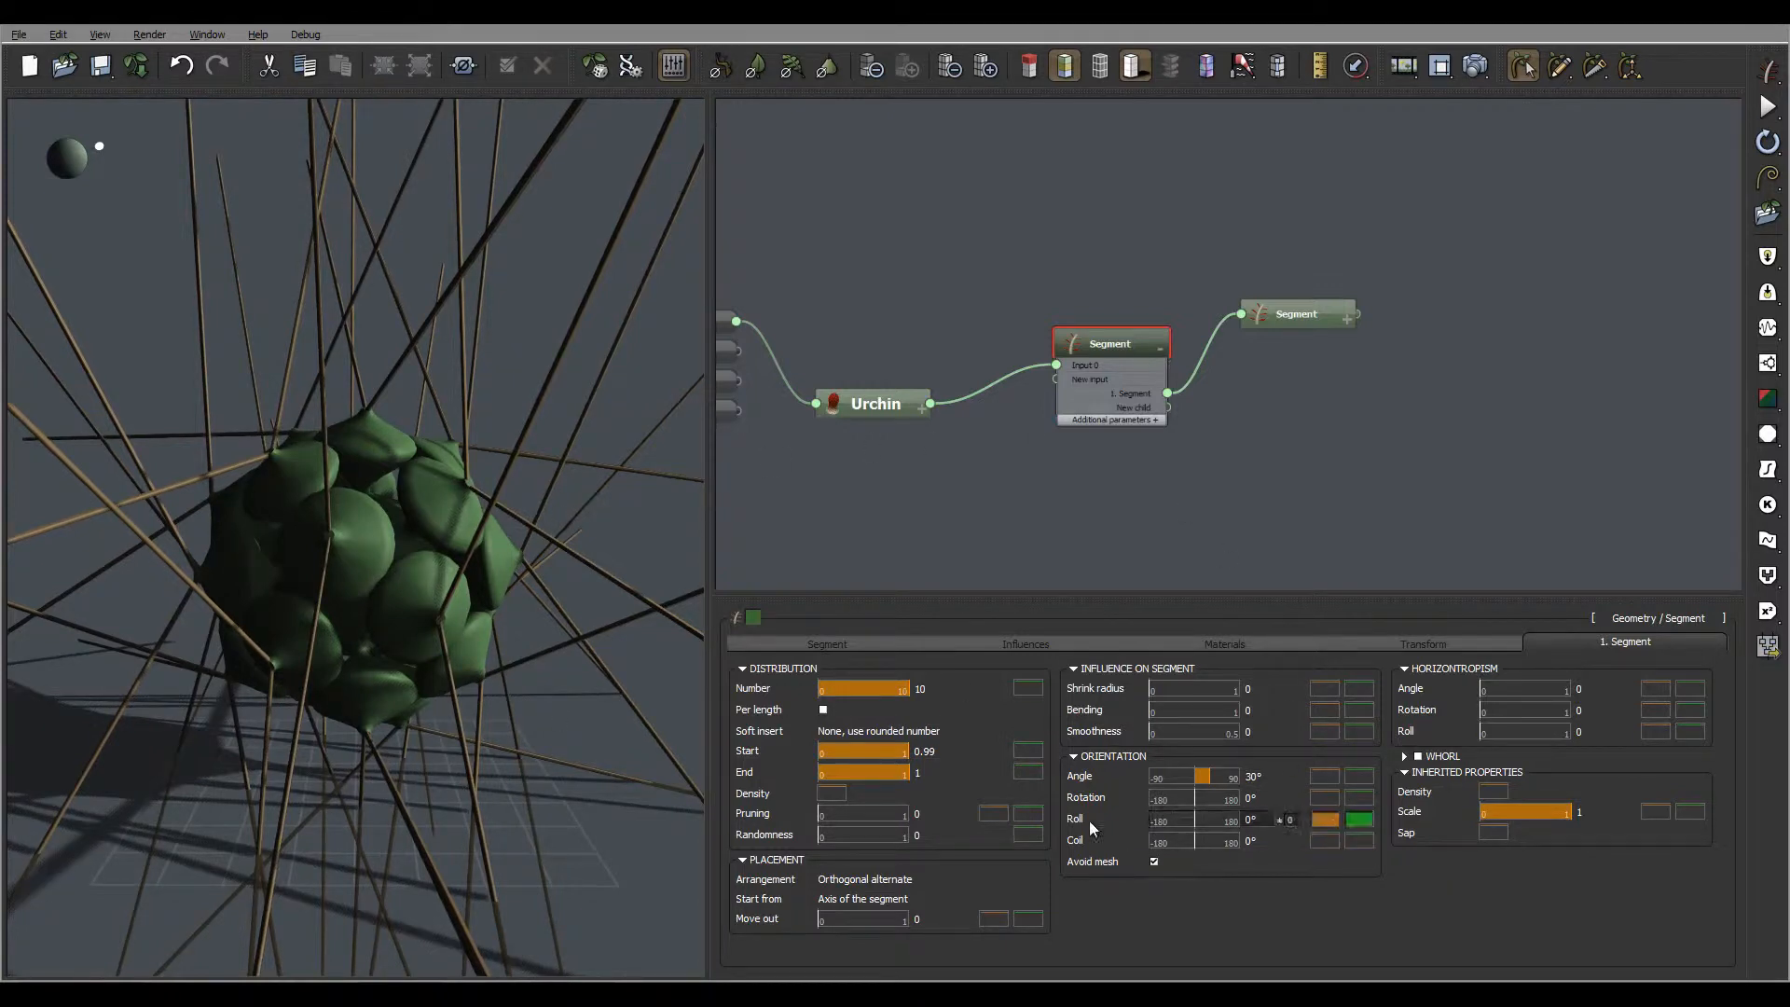
Set the child segments' coil orientation to 110° with a variation of 12
left_click(1249, 841)
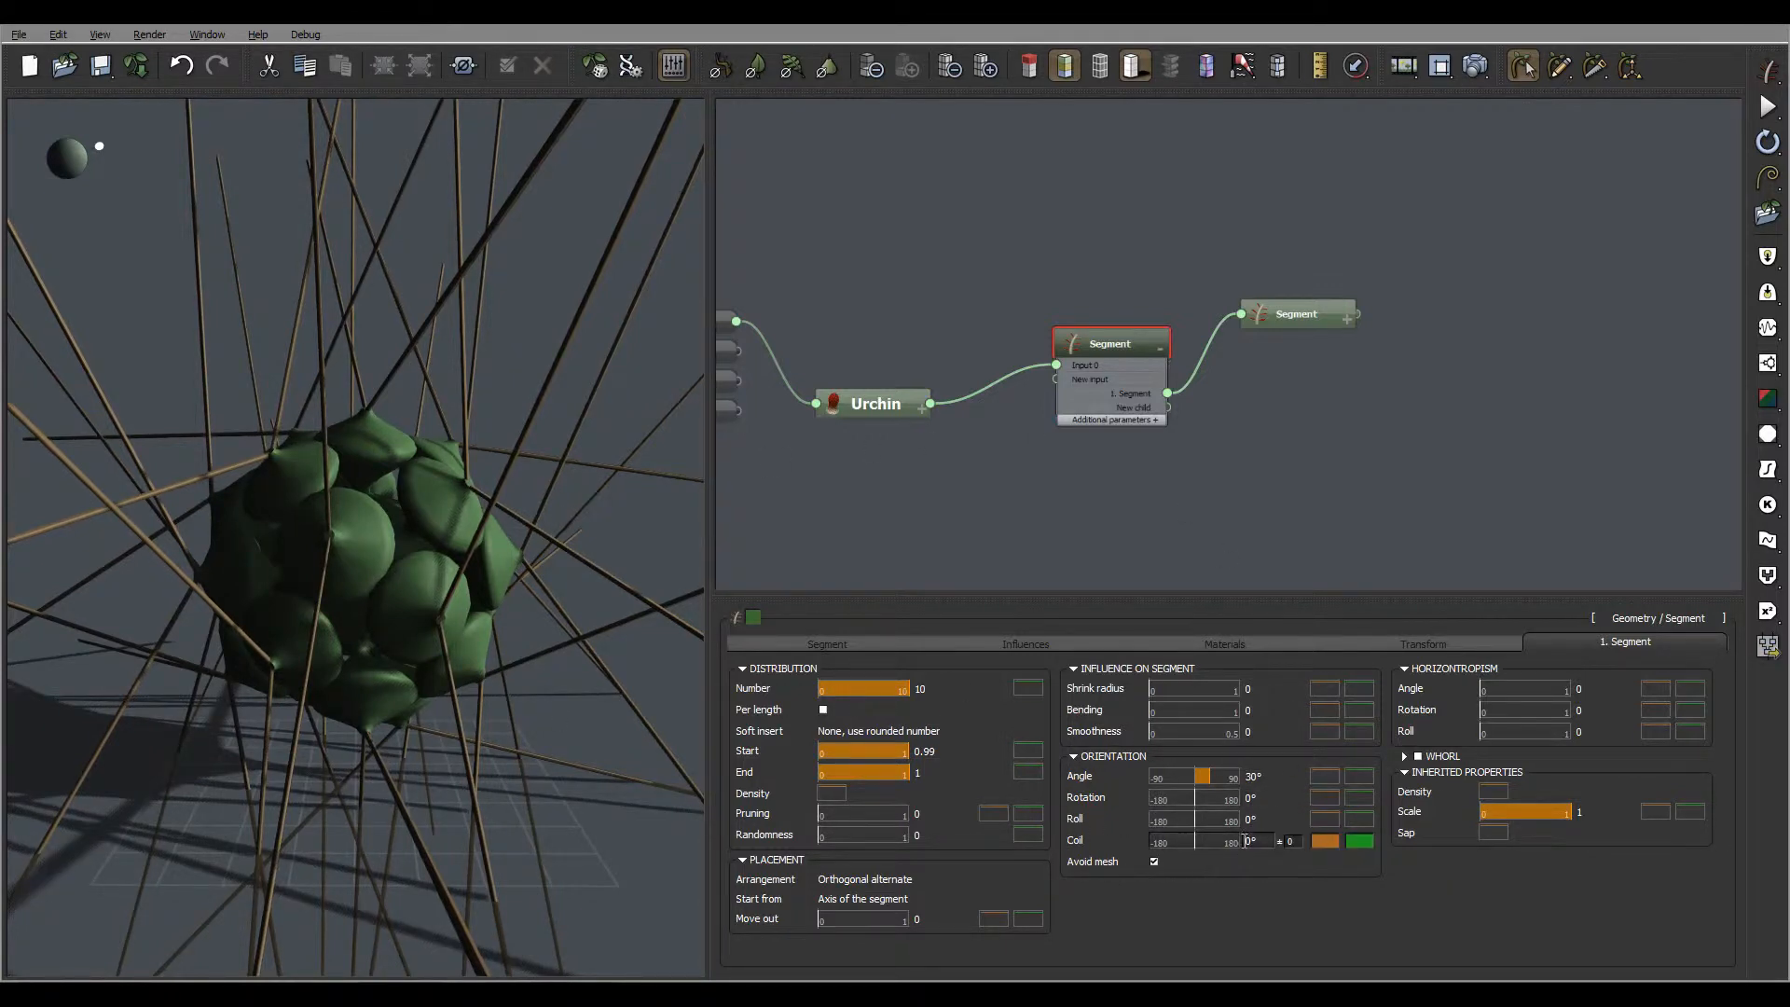
type("110")
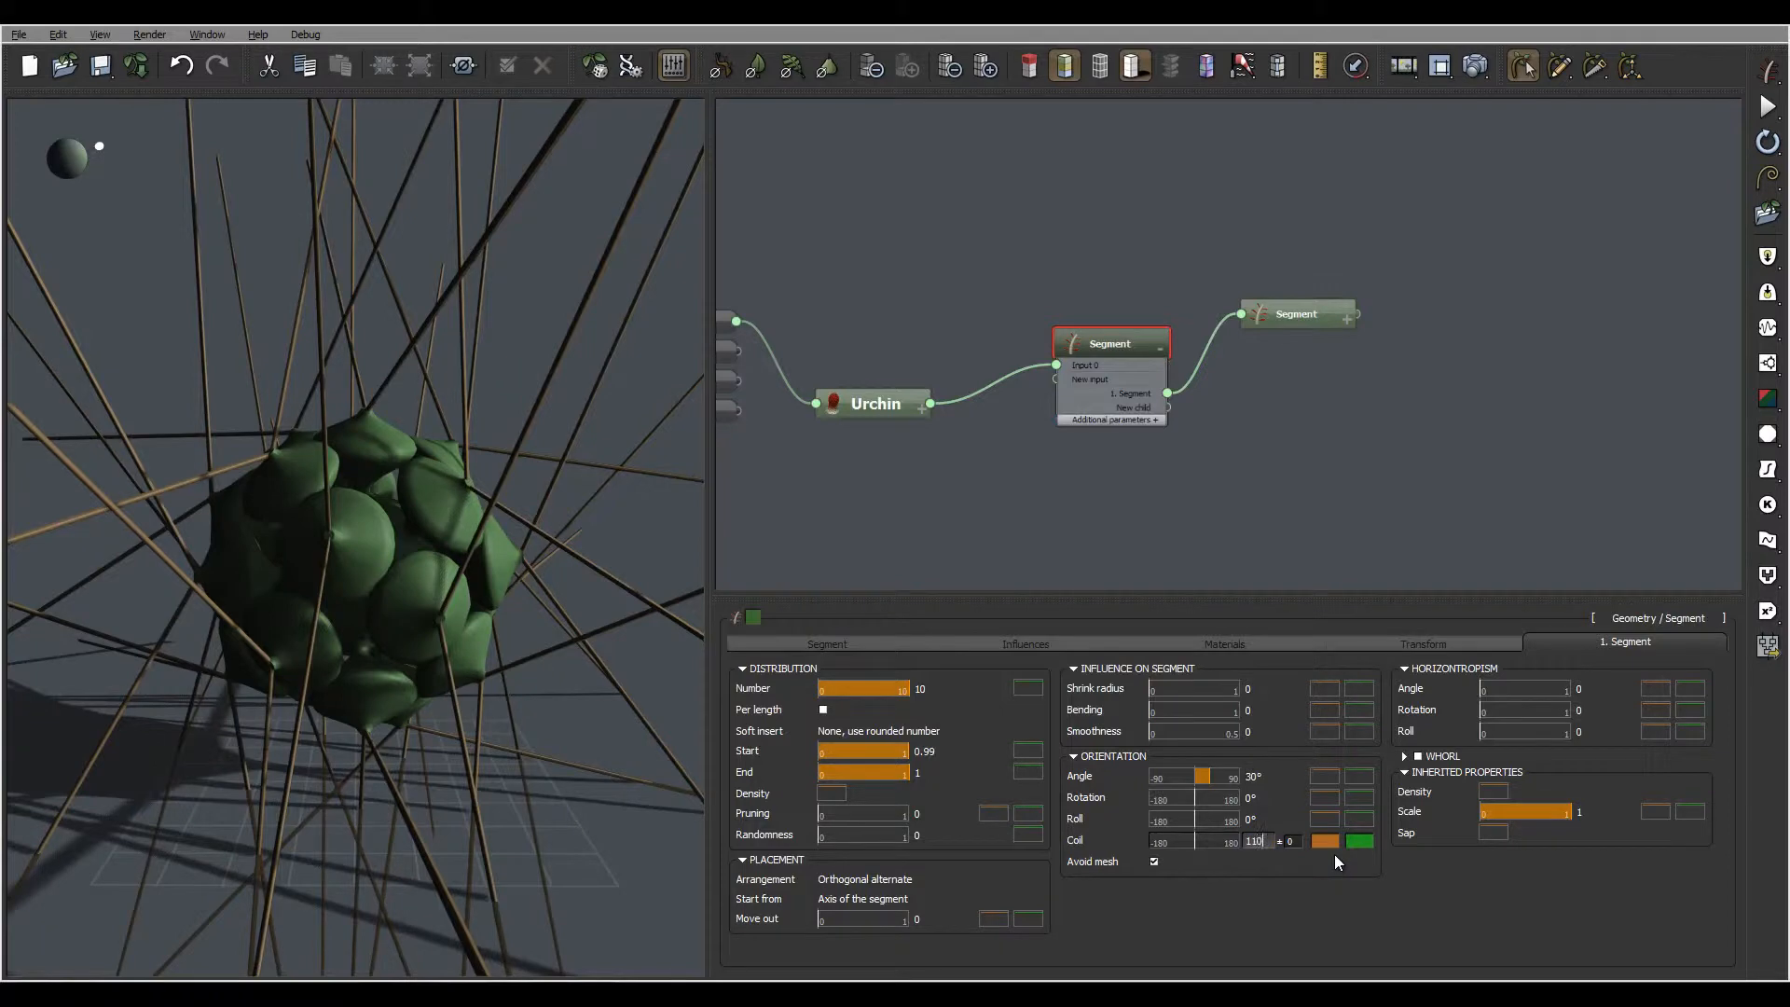
left_click(1300, 842)
left_click(1300, 842)
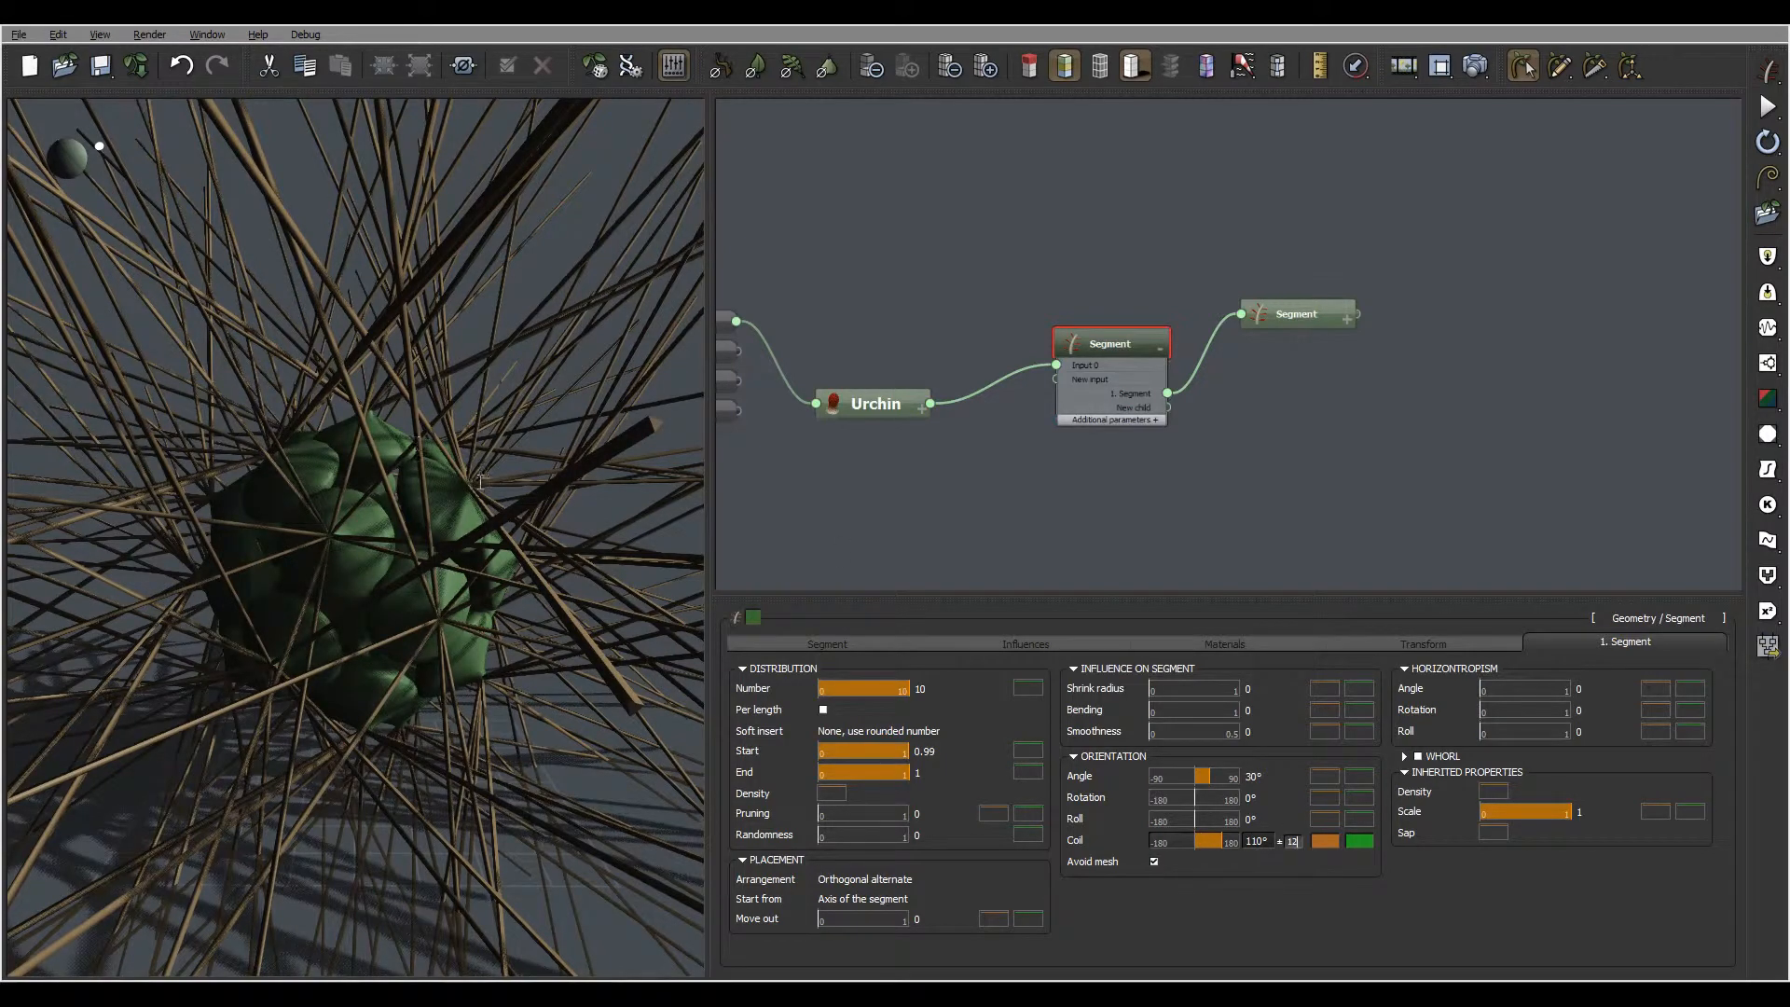
key("Return")
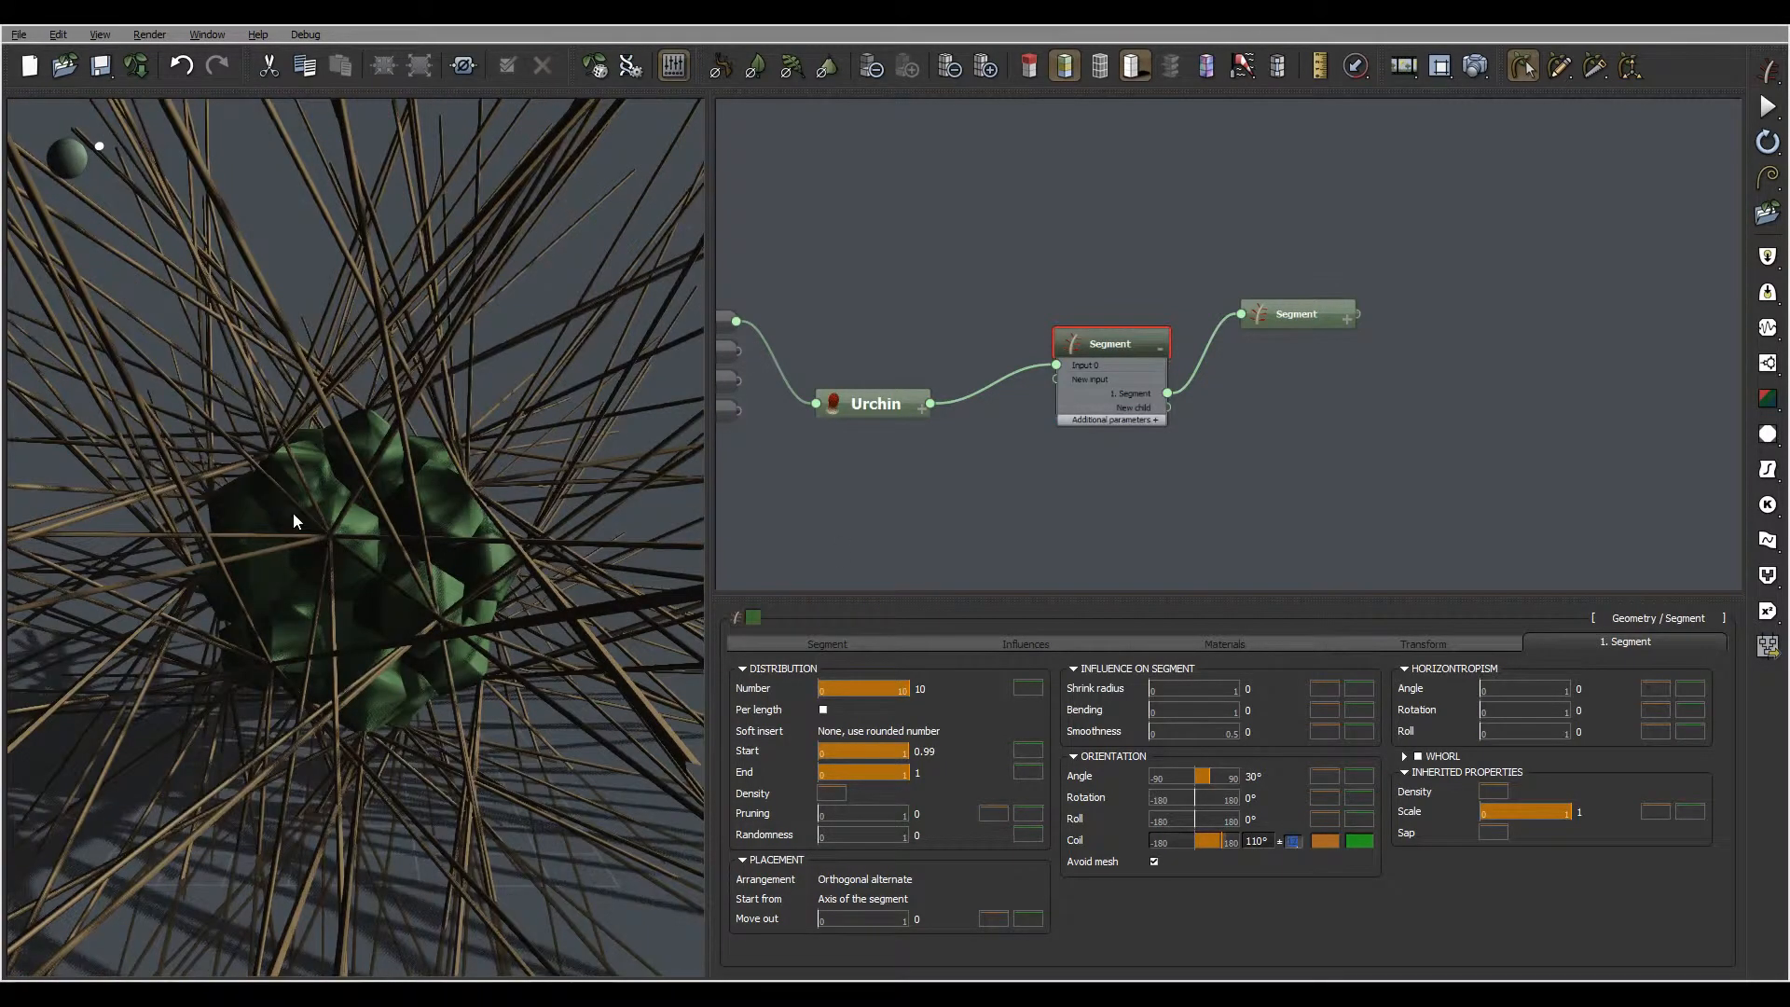
right_click_drag(438, 521, 392, 457)
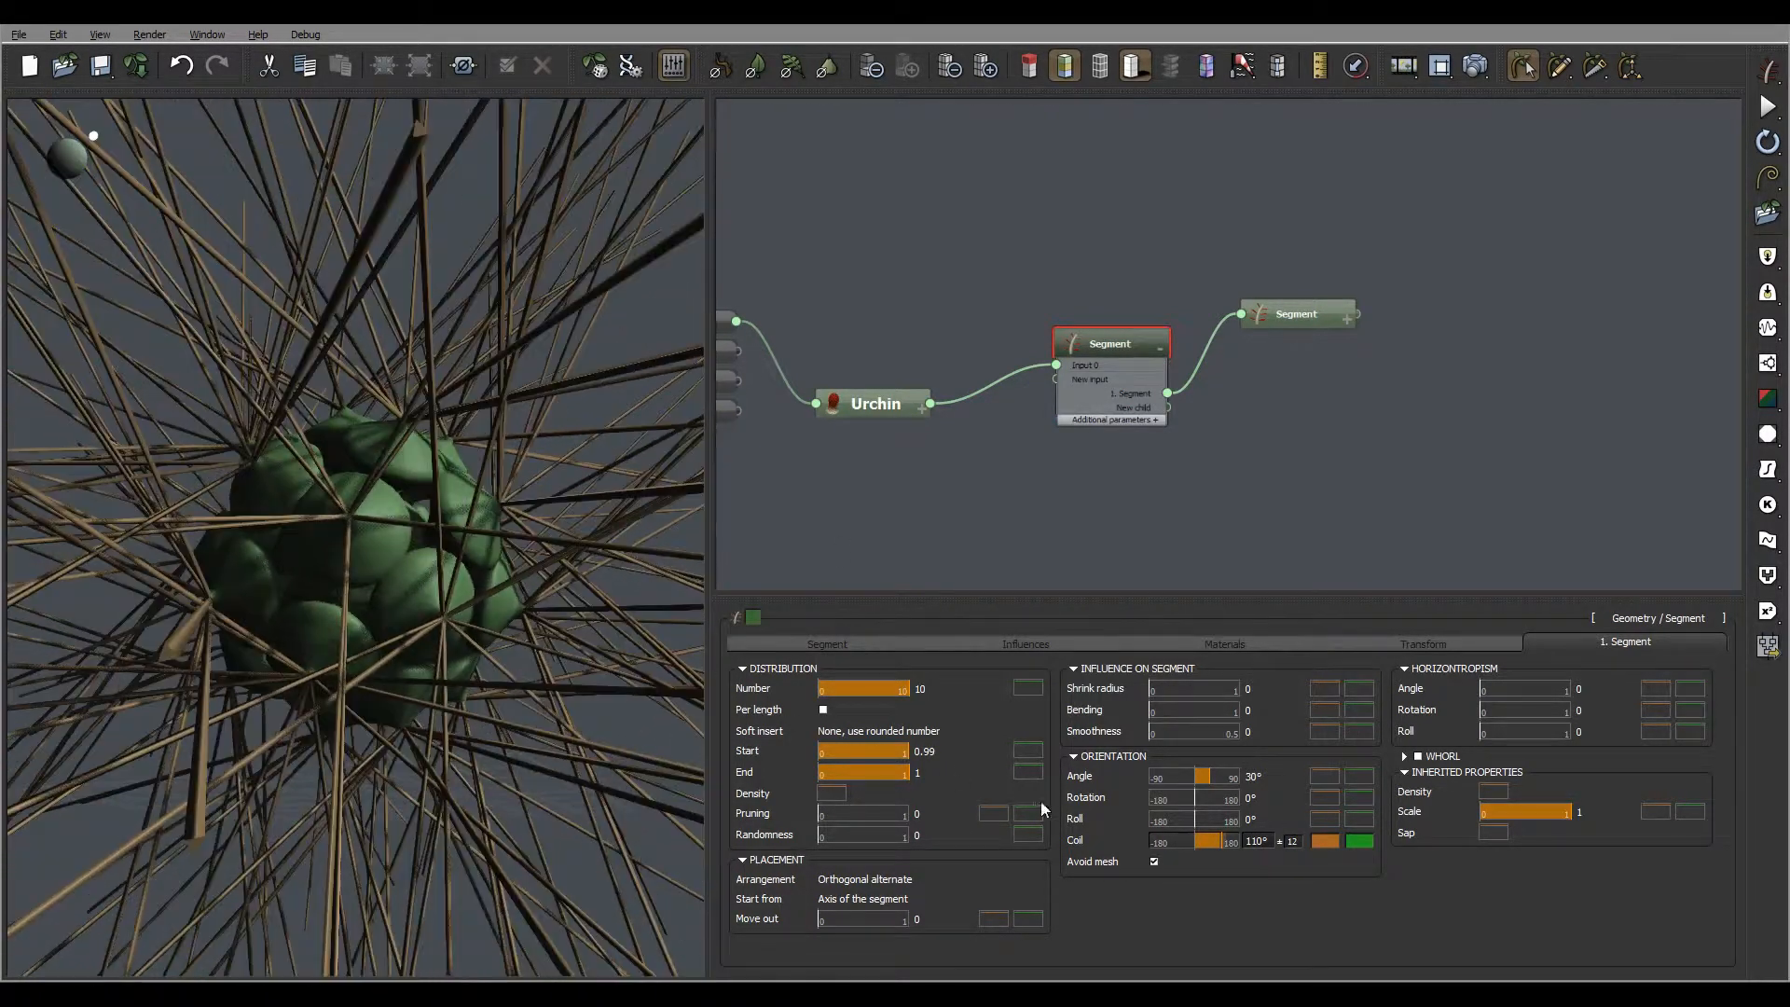
Set the child segments' coil orientation to 85° and check the spines around the sphere
left_click(1261, 842)
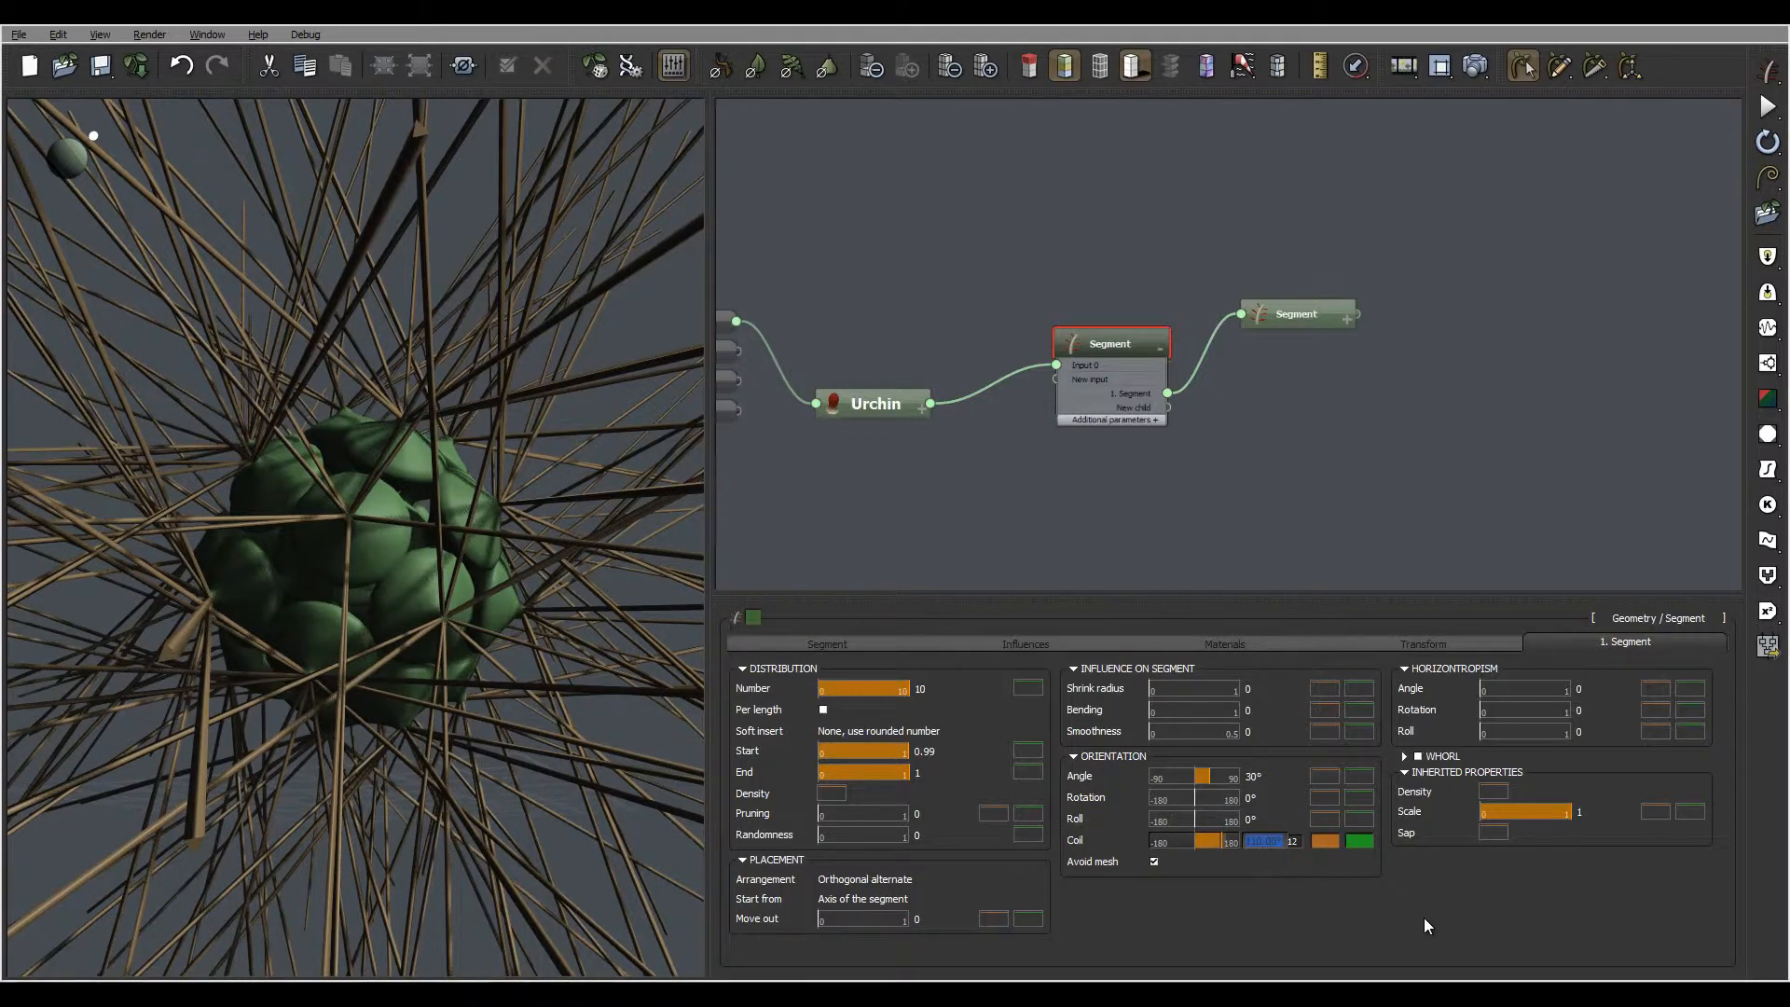
type("85")
key("Return")
left_click_drag(462, 598, 494, 776)
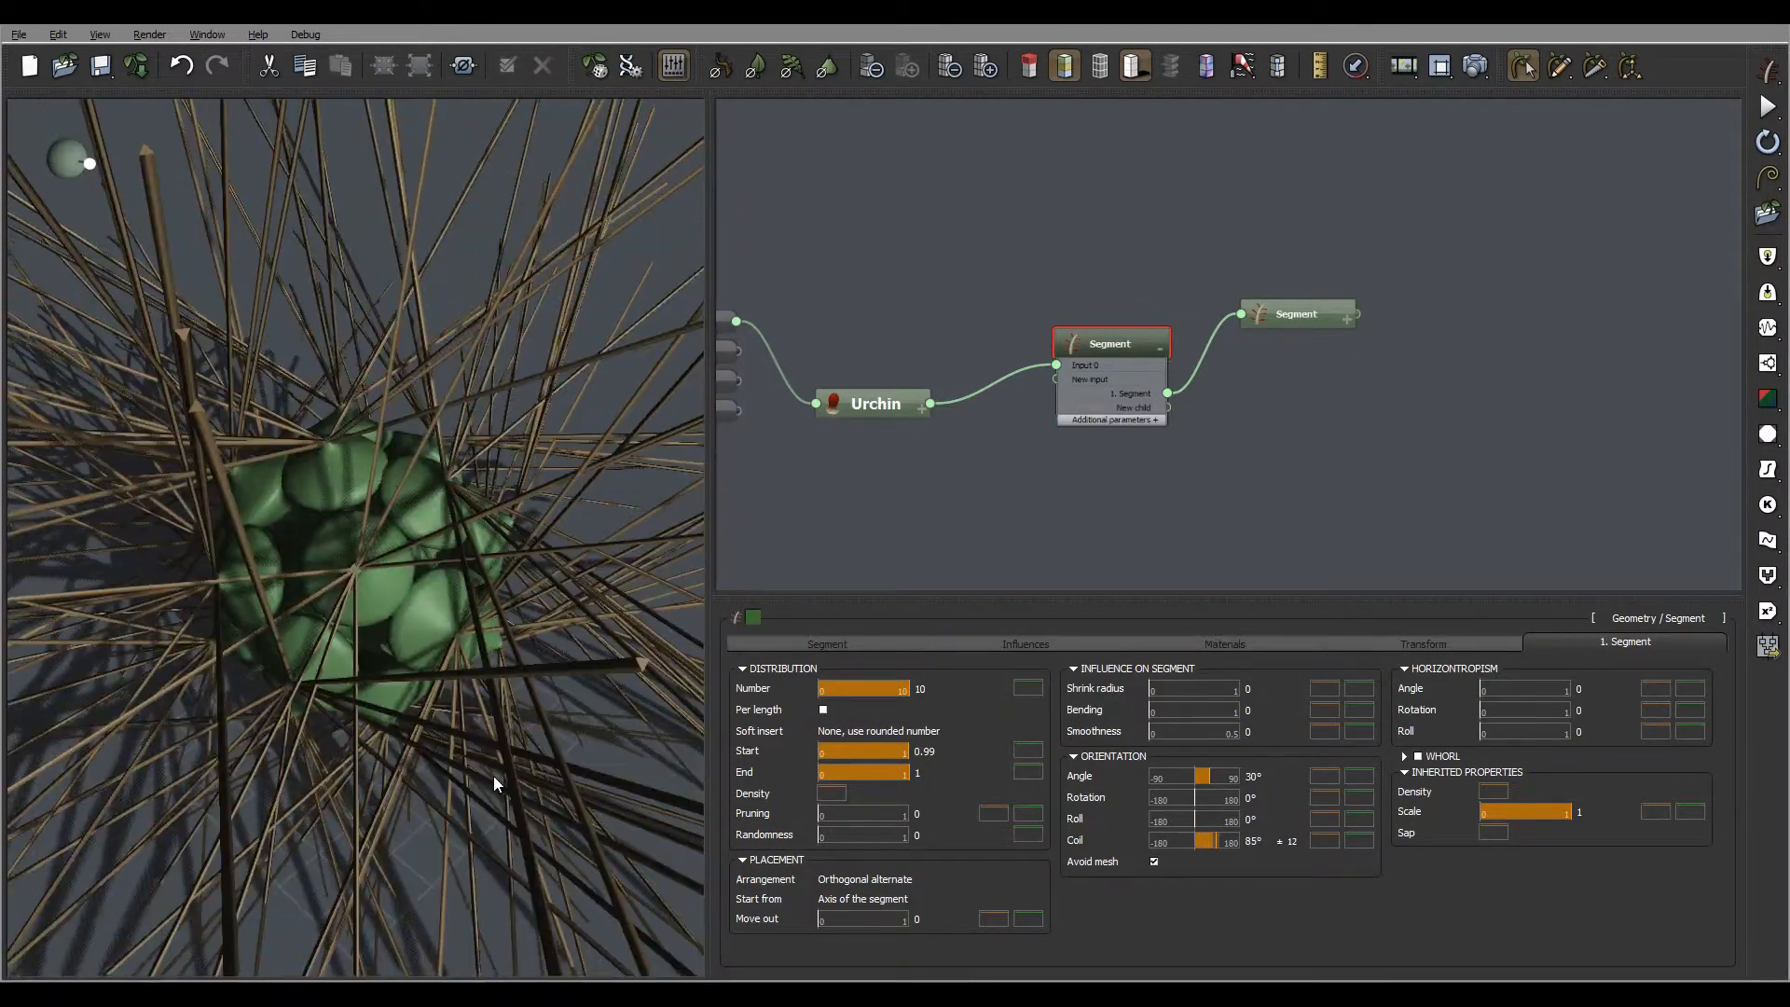
Set the child segments' coil orientation to 76° with a variation of 22
double_click(1255, 843)
type("76")
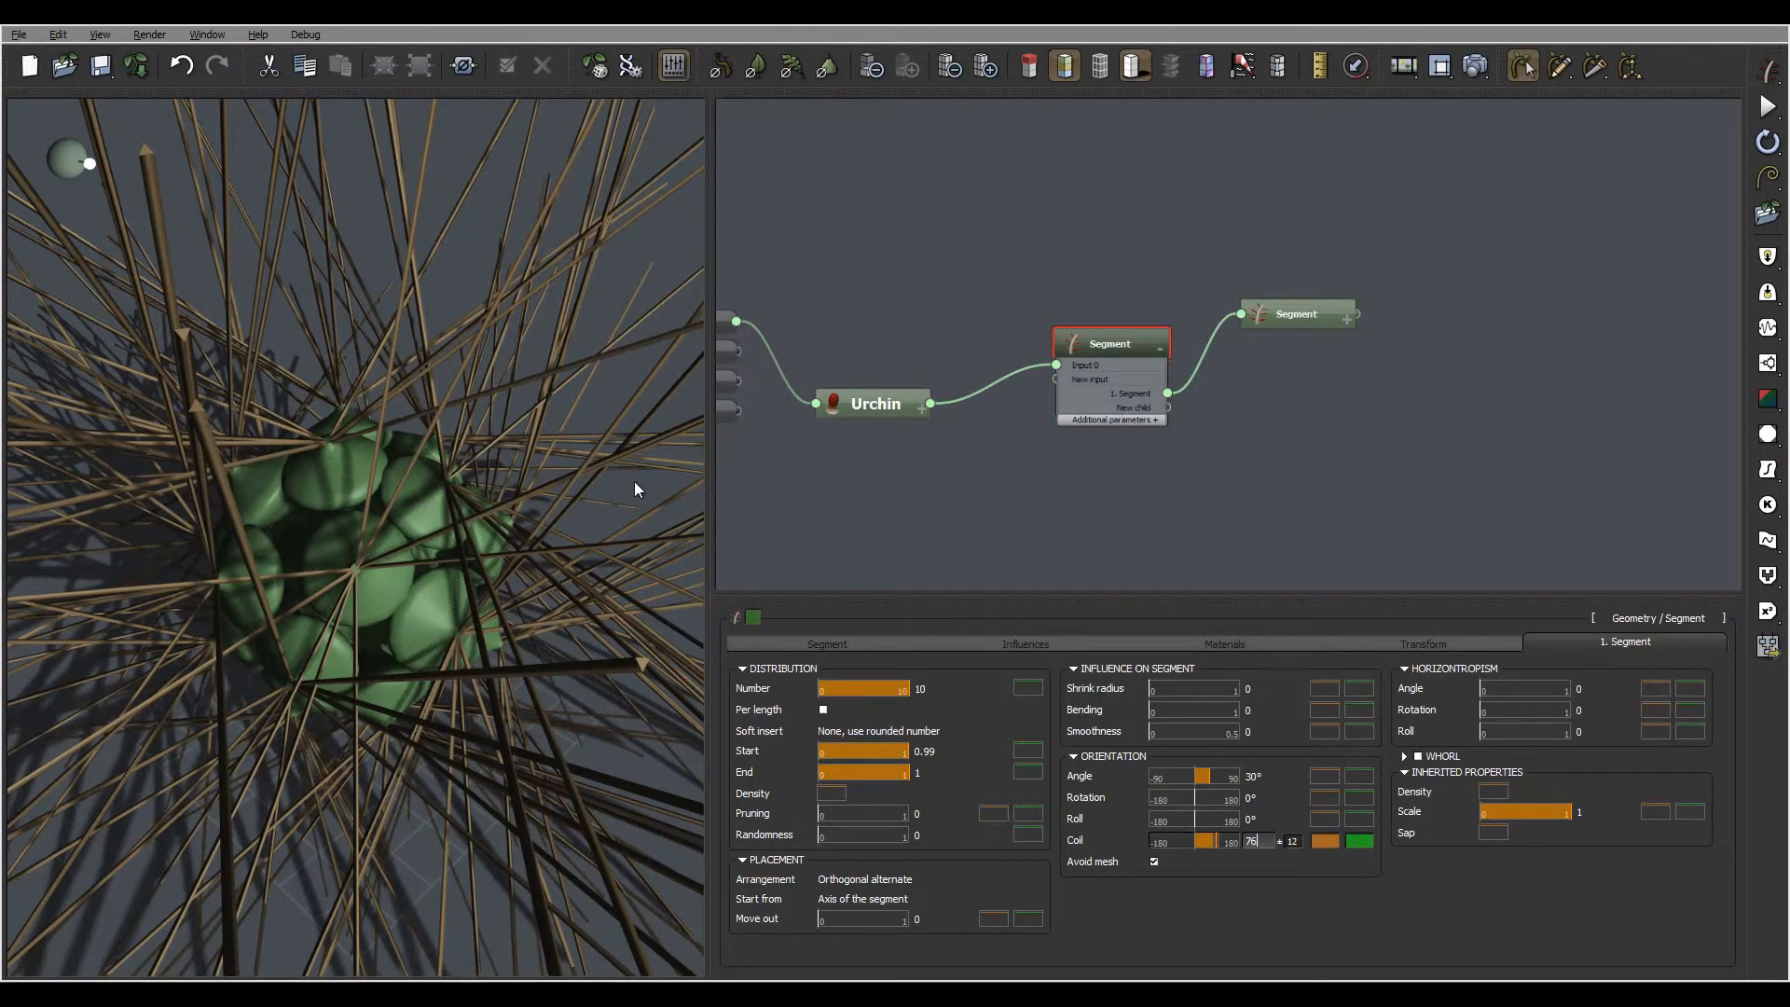
key("Return")
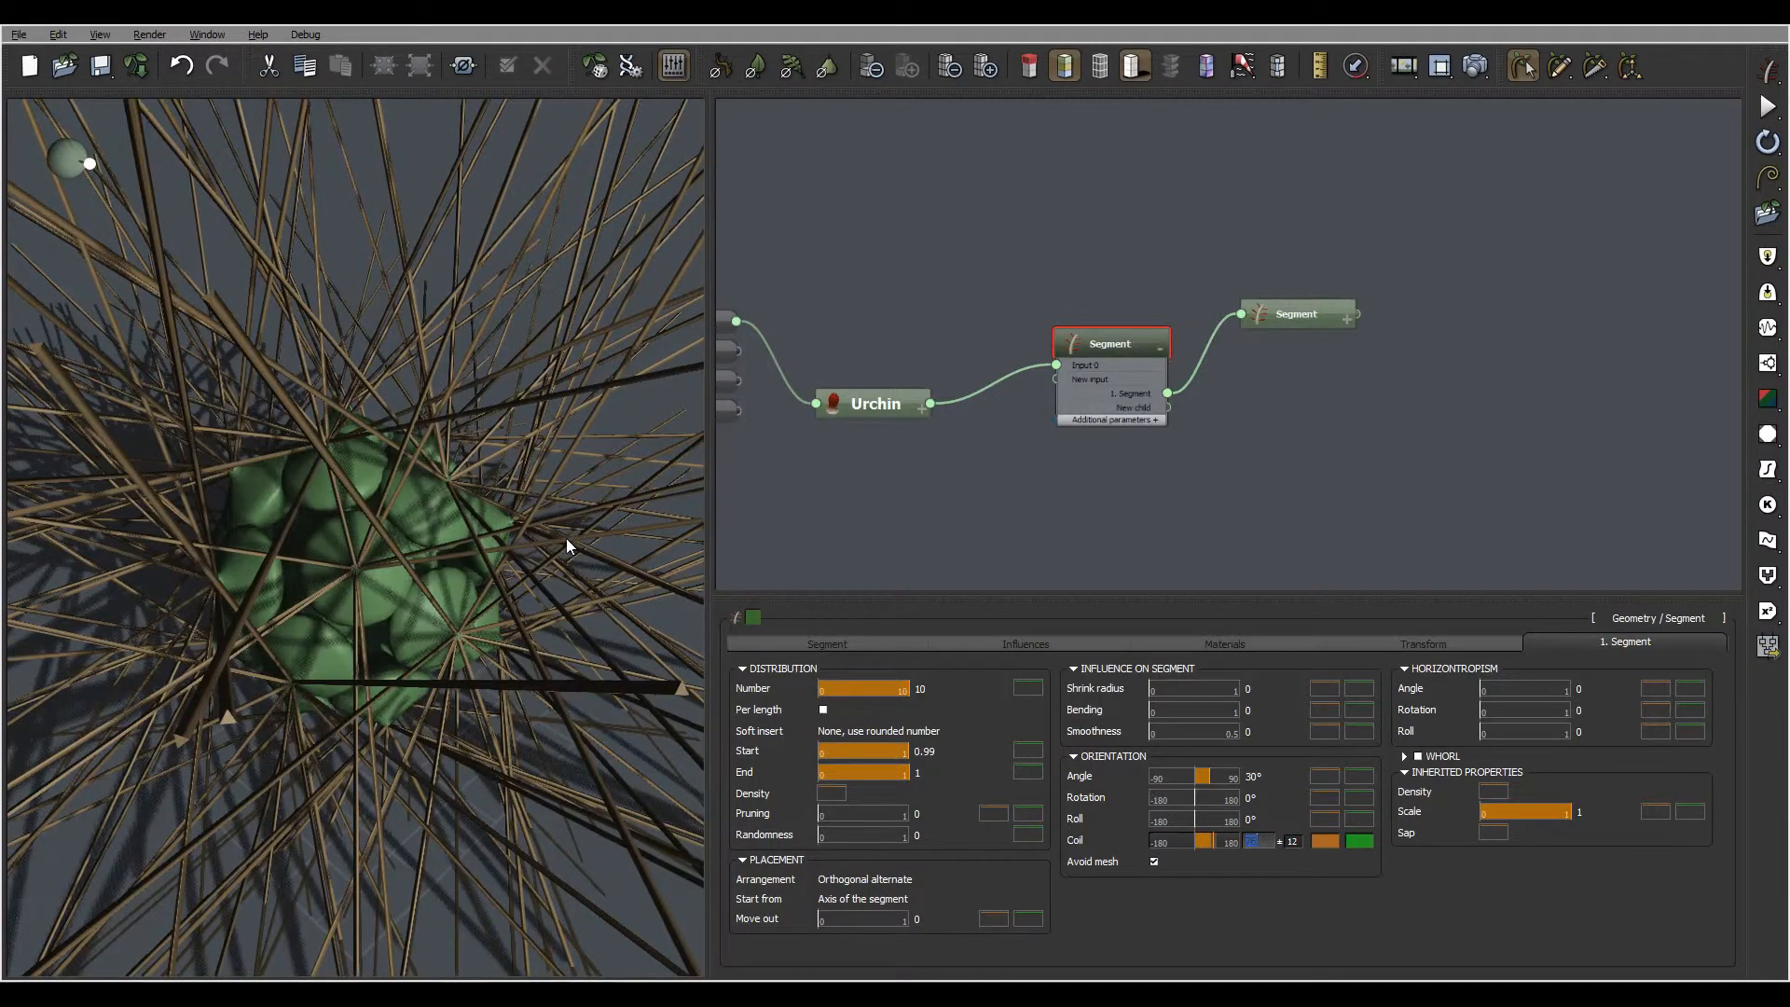
right_click_drag(567, 539, 320, 453)
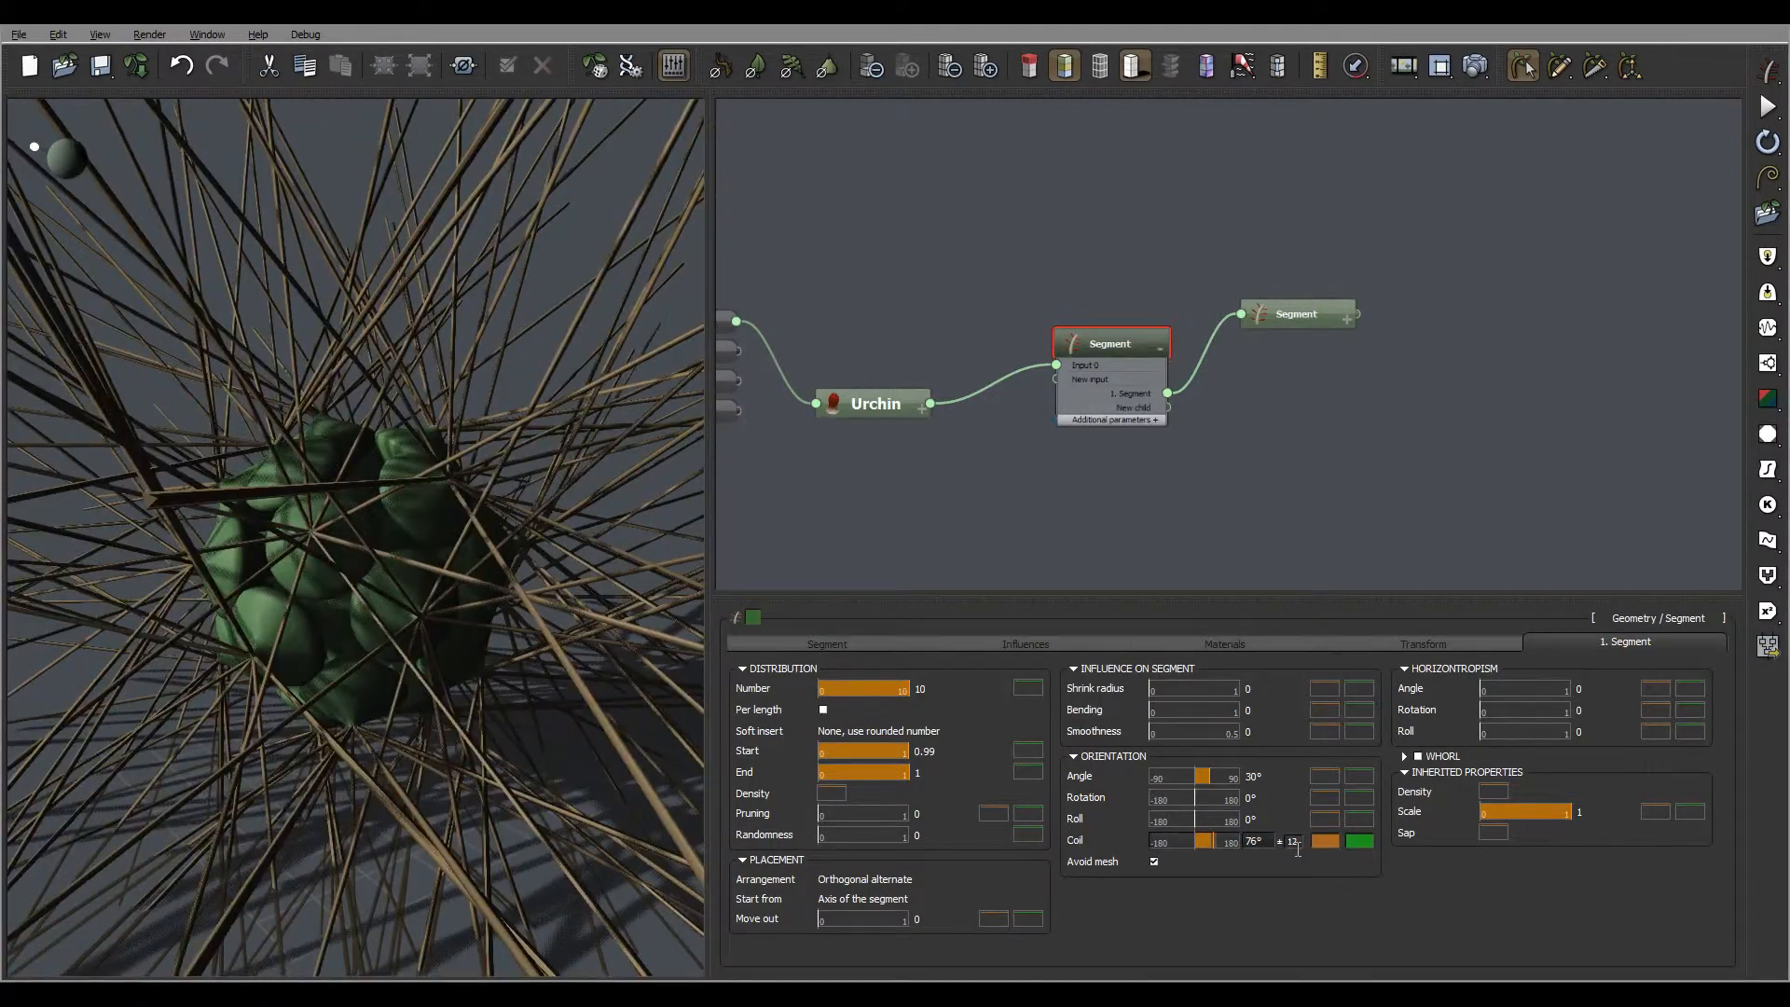
left_click_drag(1288, 843, 1429, 891)
type("22")
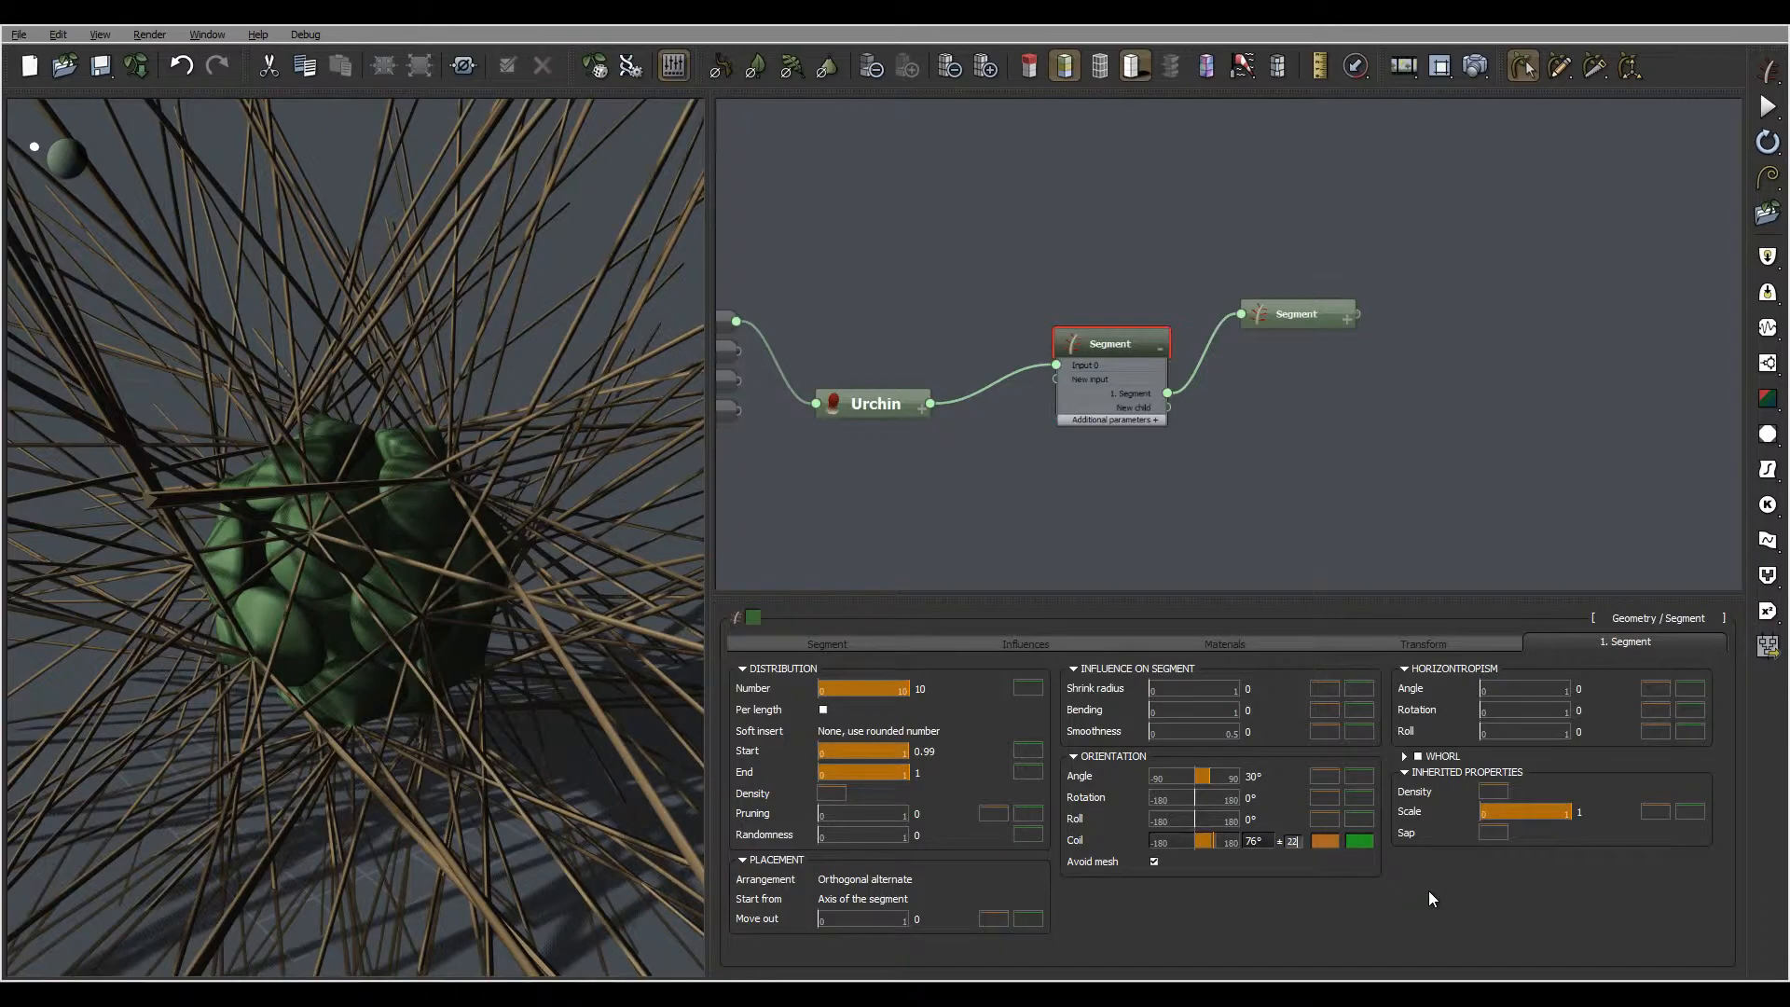
key("Return")
right_click_drag(432, 570, 511, 517)
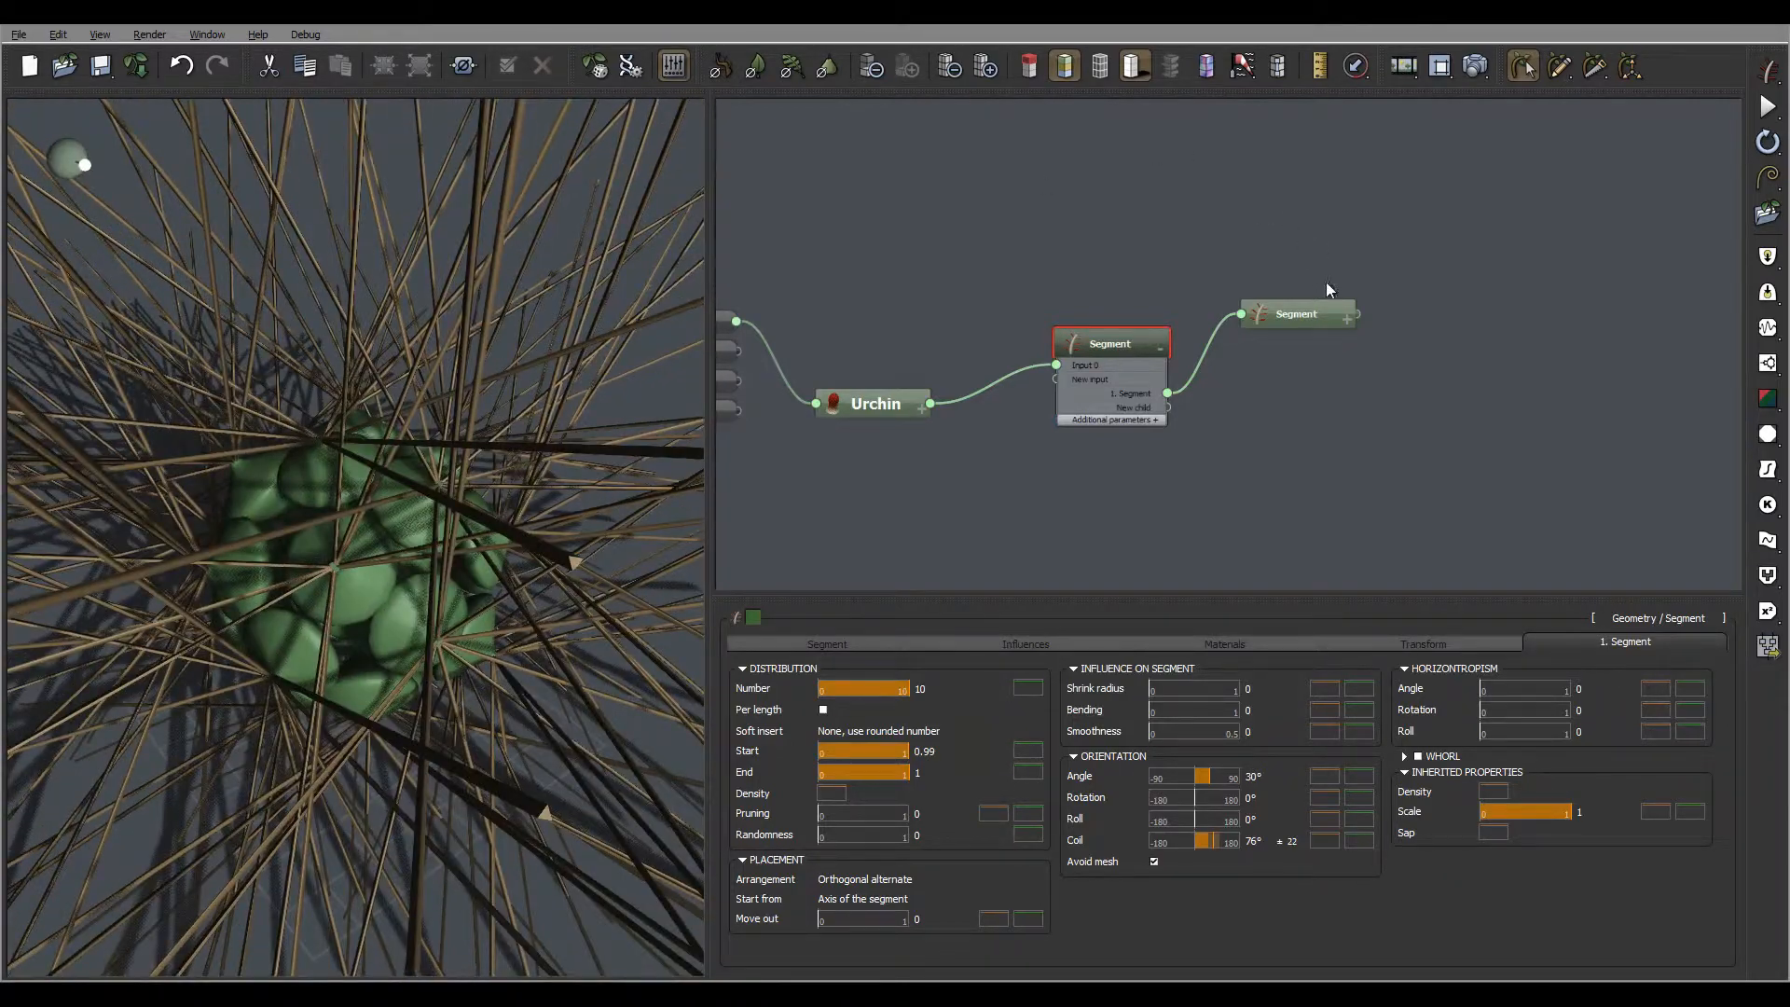
Edit the child Segment's section so its end outline collapses to the center, tapering the spines to a point
left_click(1298, 307)
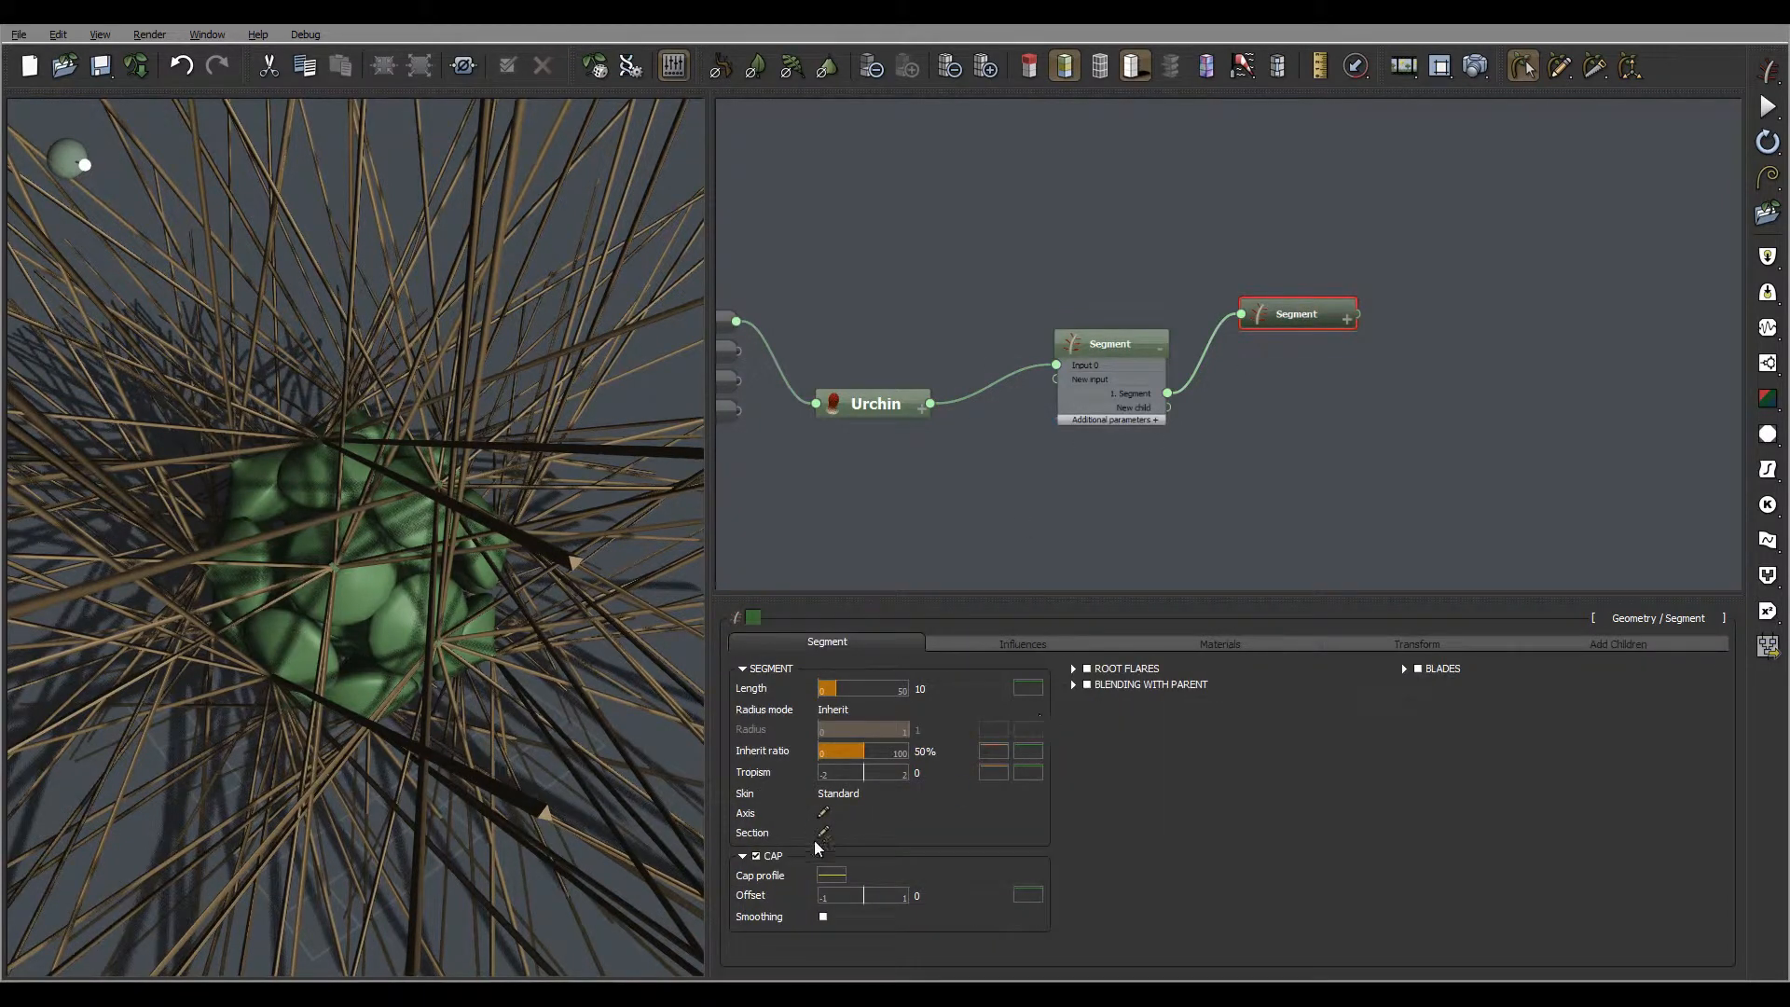
left_click(824, 834)
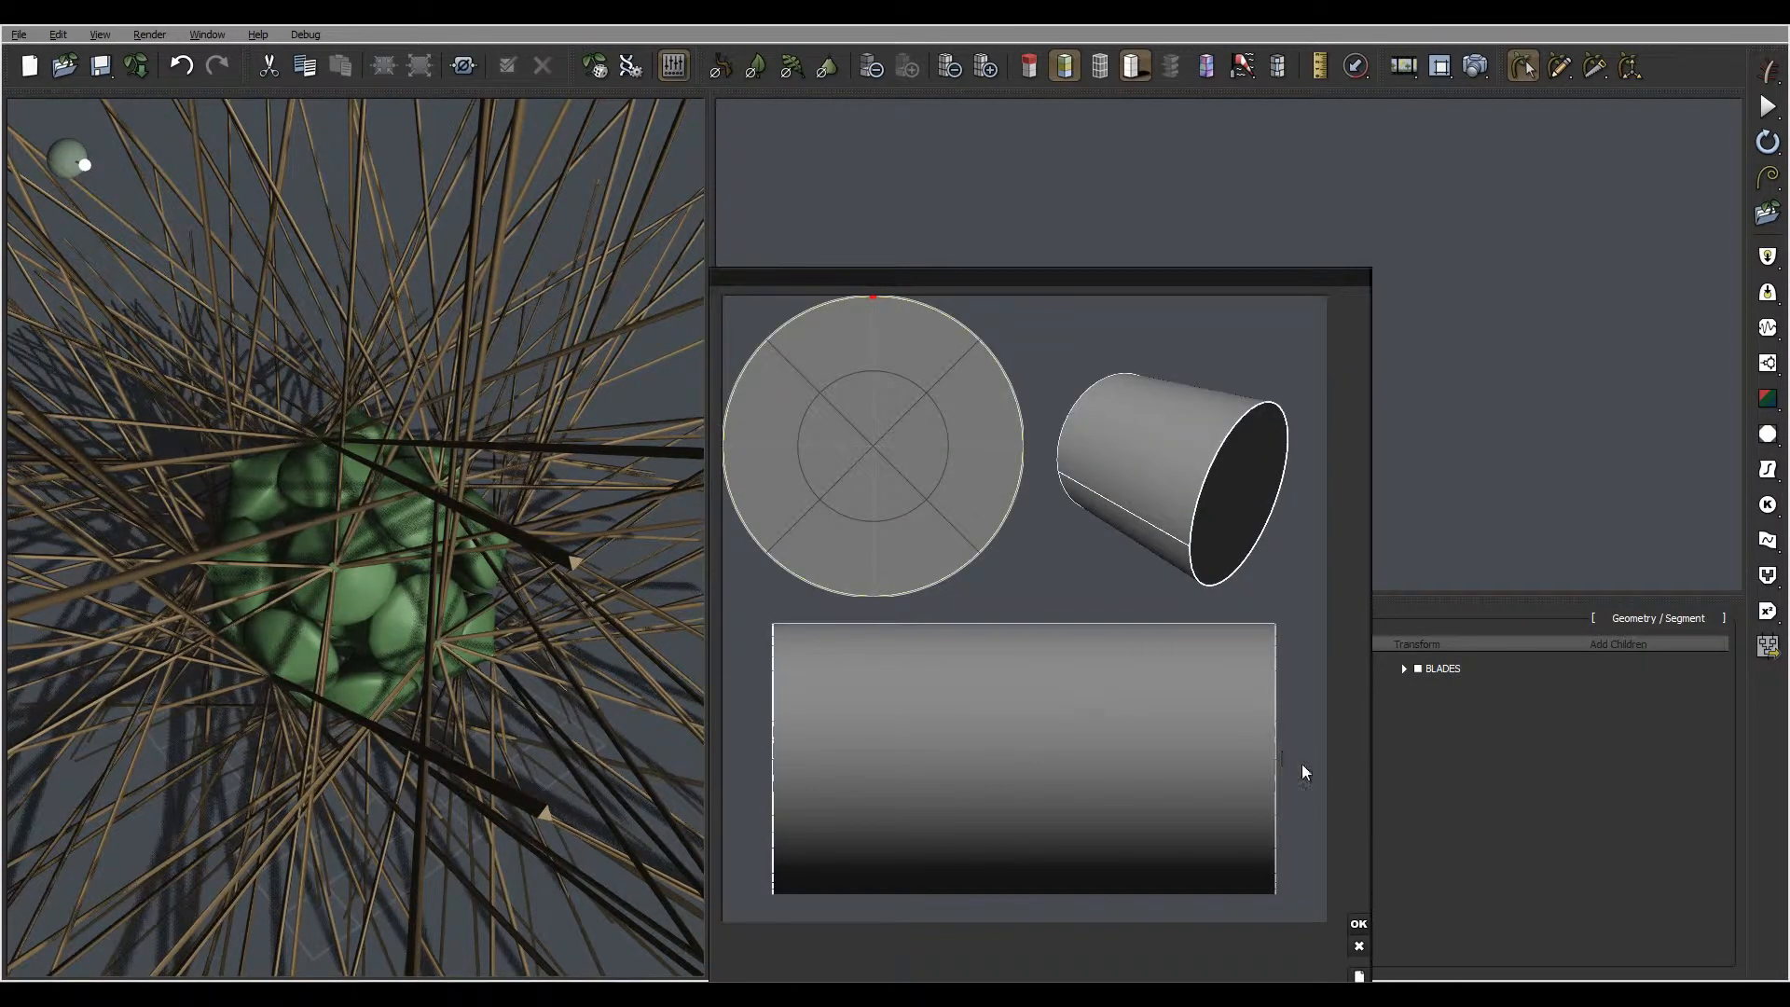
left_click(1277, 761)
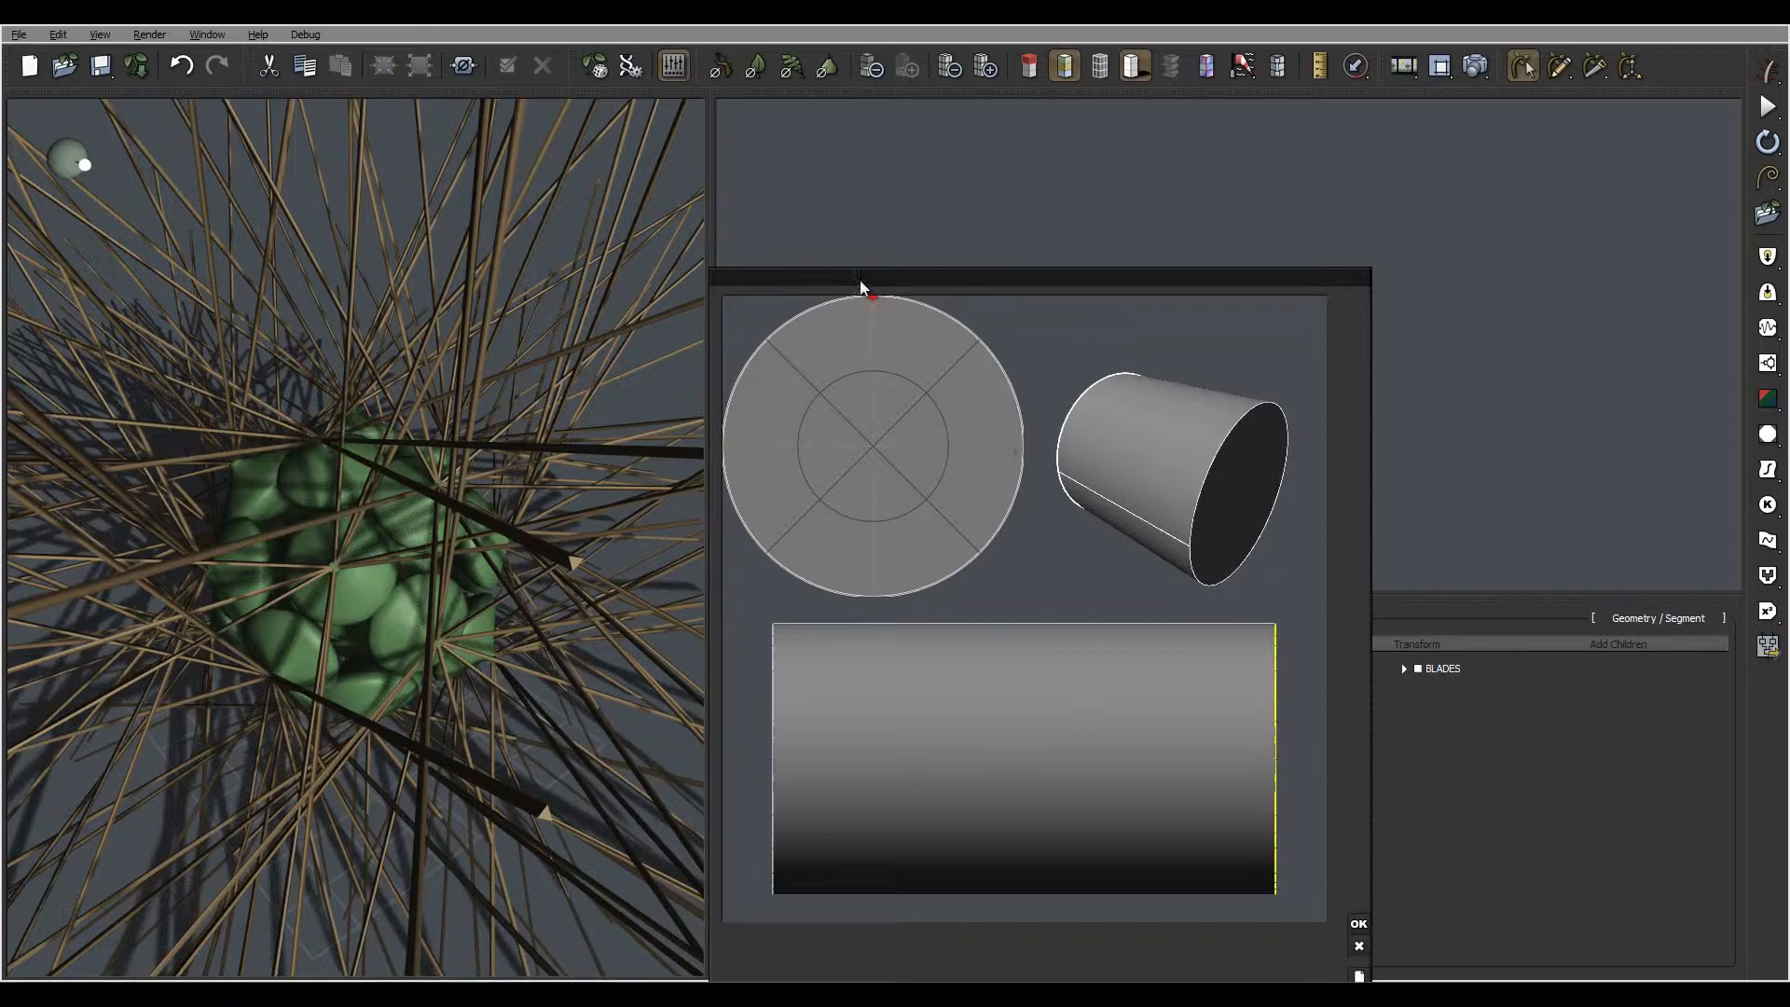
left_click_drag(877, 303, 872, 444)
left_click(1359, 923)
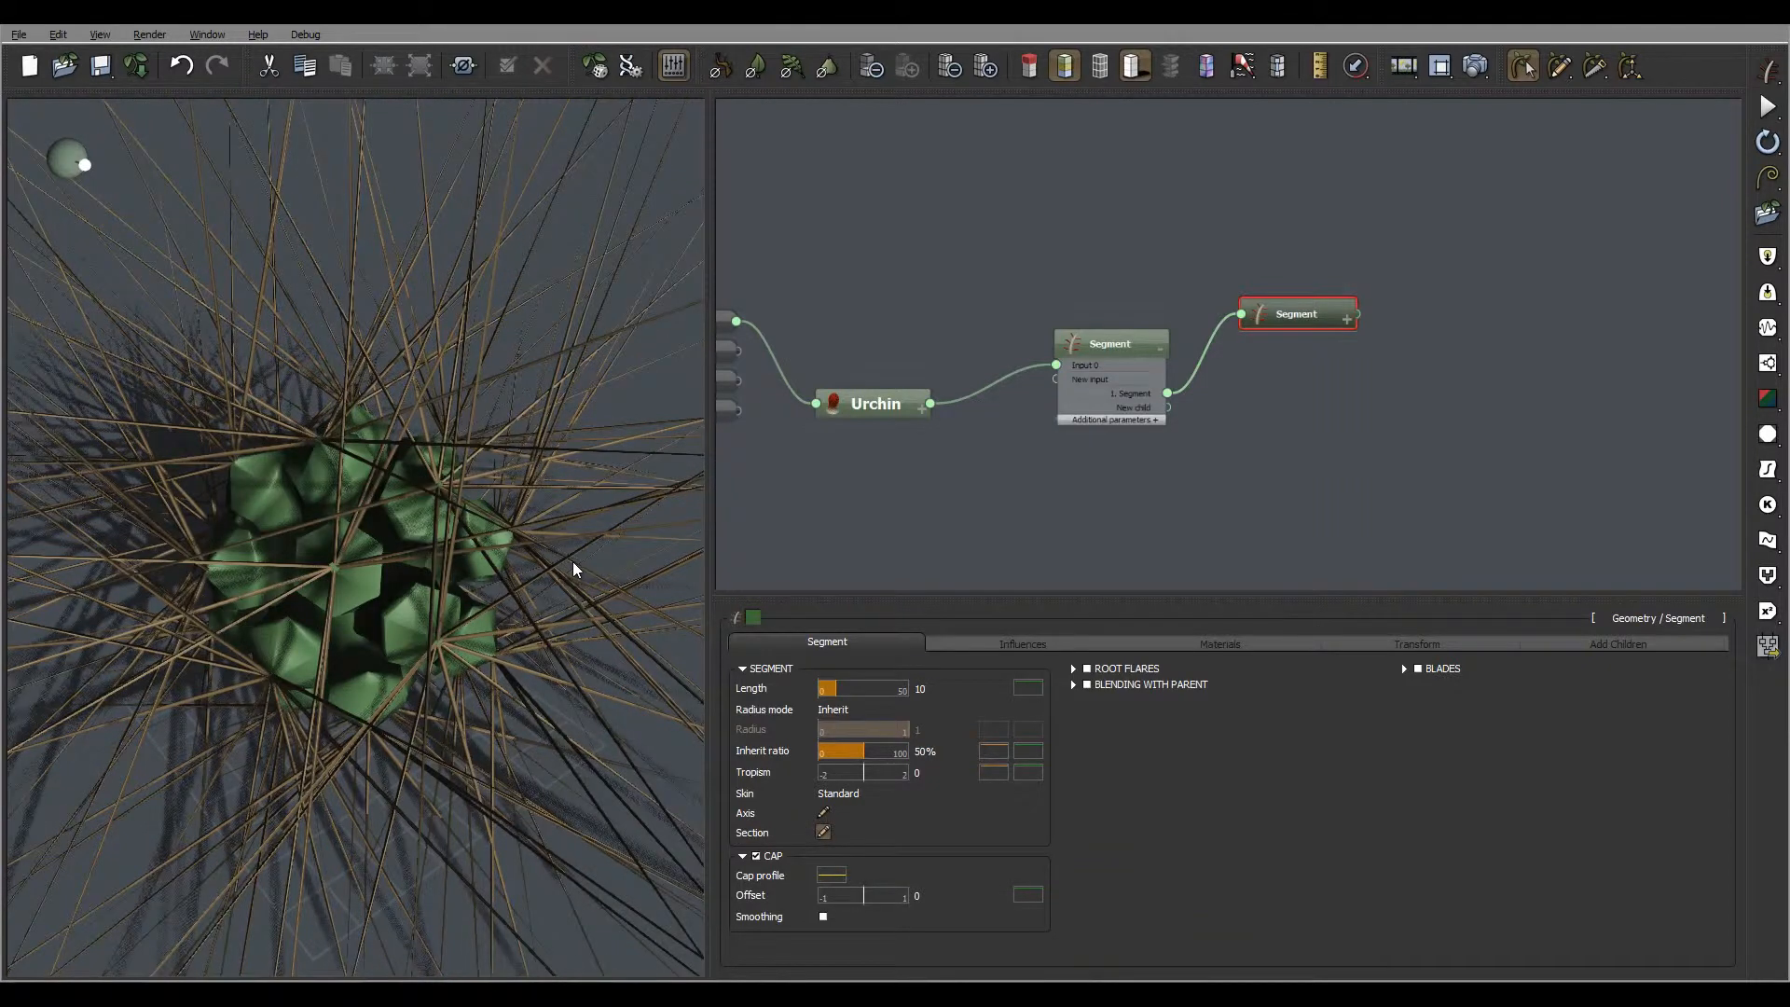
Set the child Segment's length to 2 and check the shortened spines
left_click(935, 690)
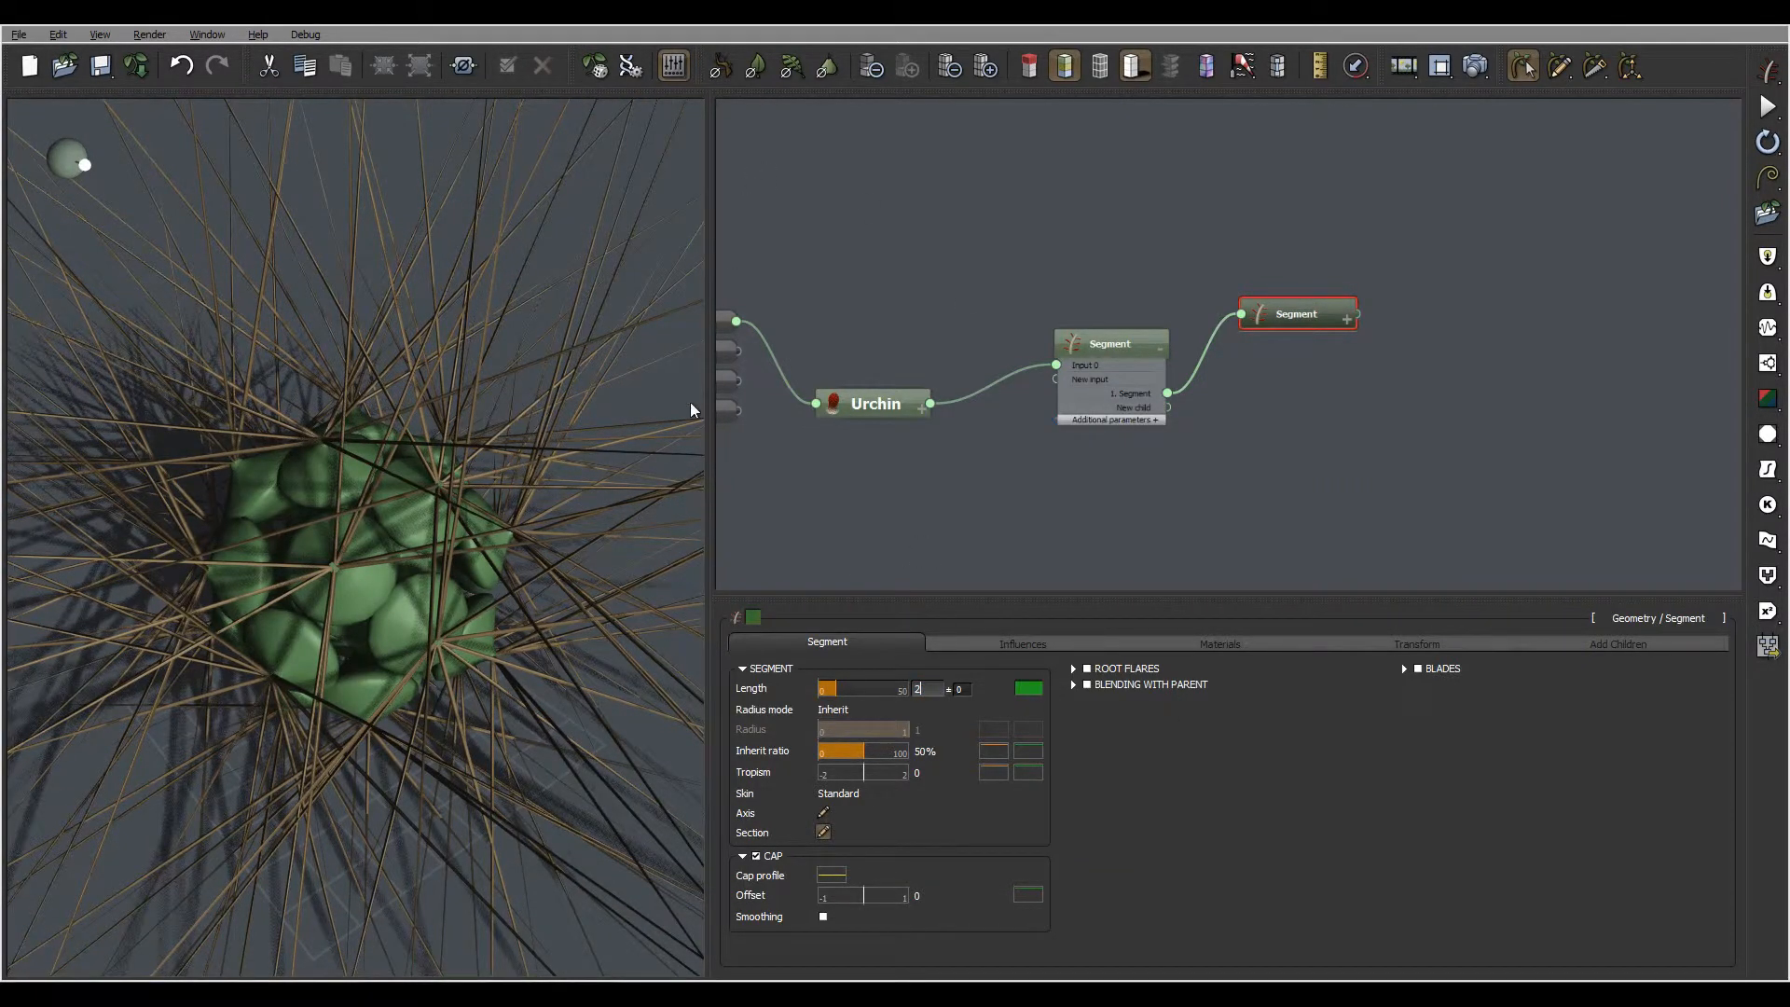
key("Return")
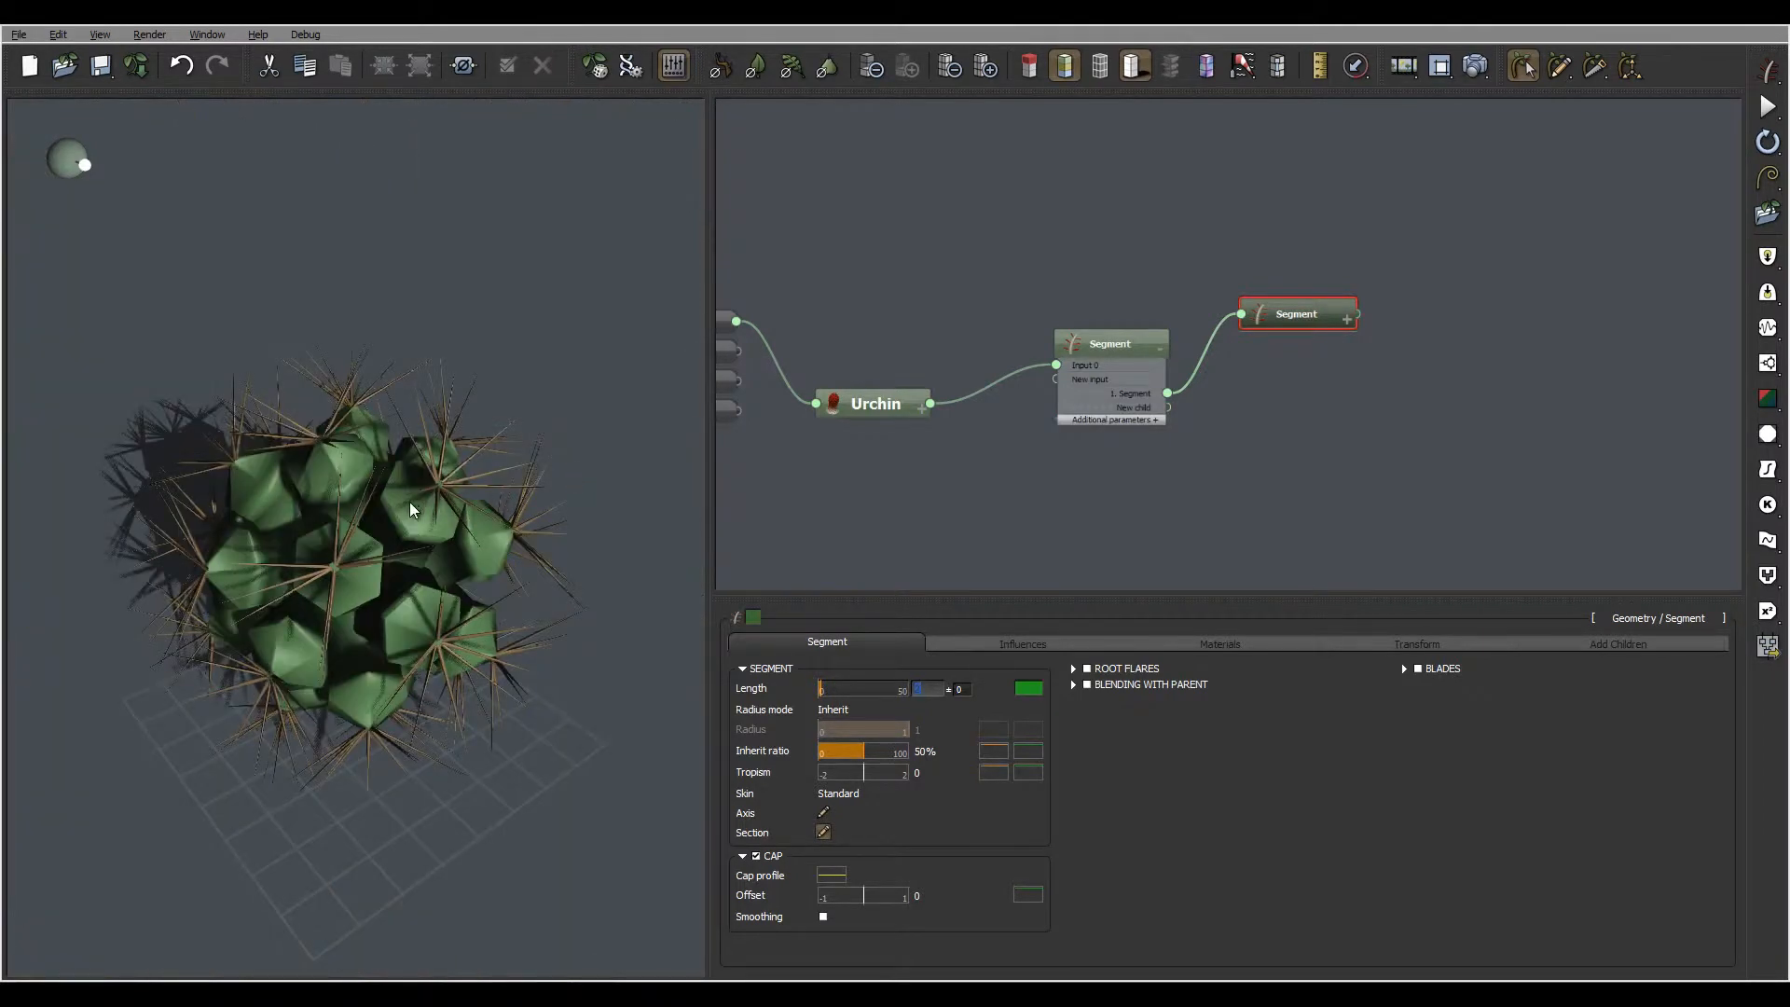
left_click_drag(410, 509, 373, 498)
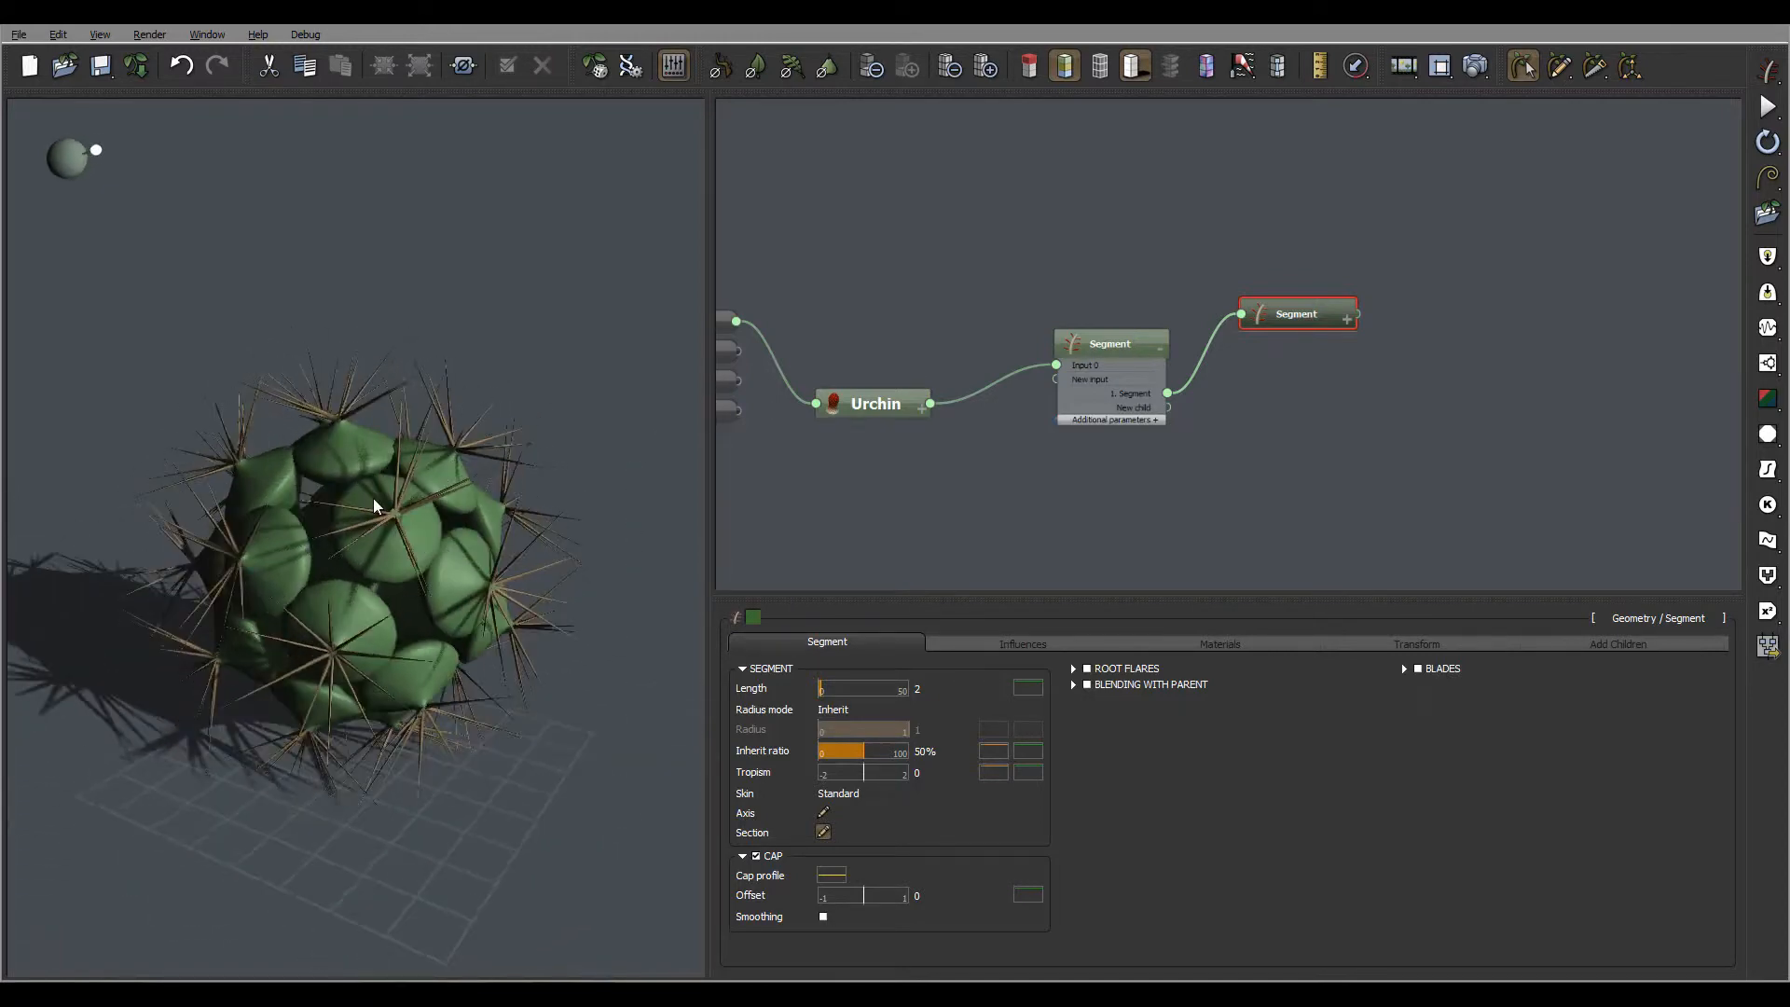
left_click_drag(350, 574, 440, 404)
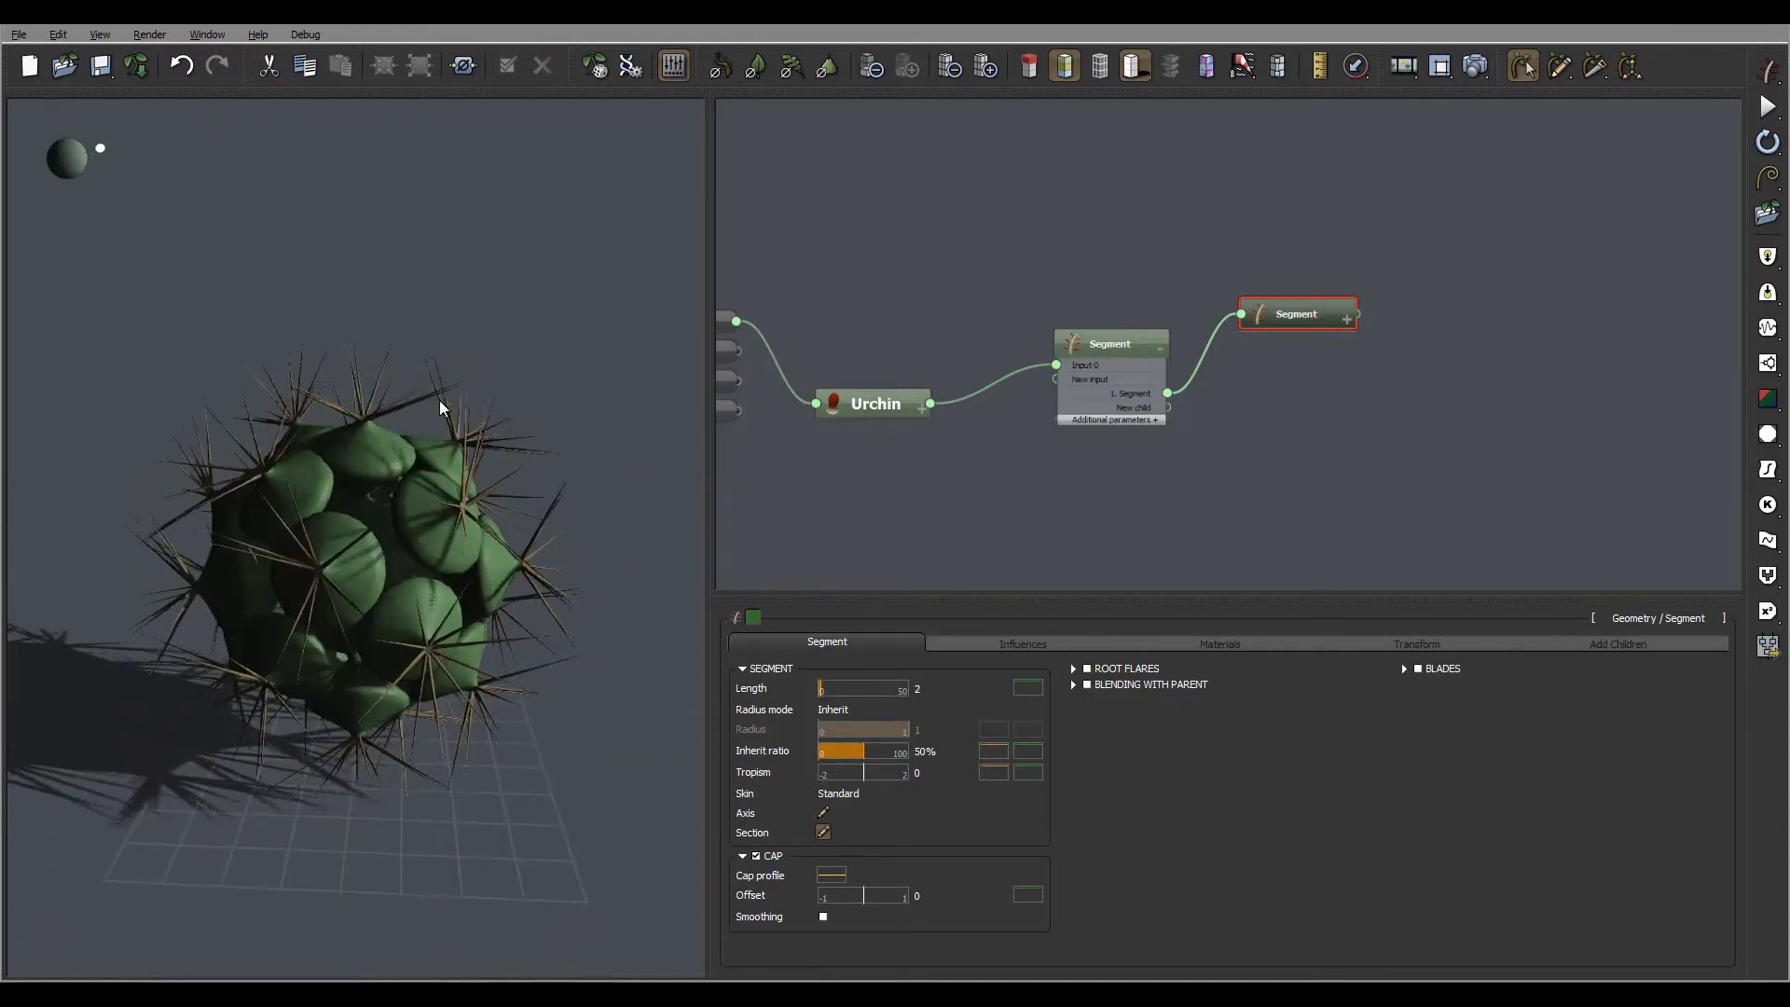
Increase the child Segment's length to make the spines longer
left_click(923, 690)
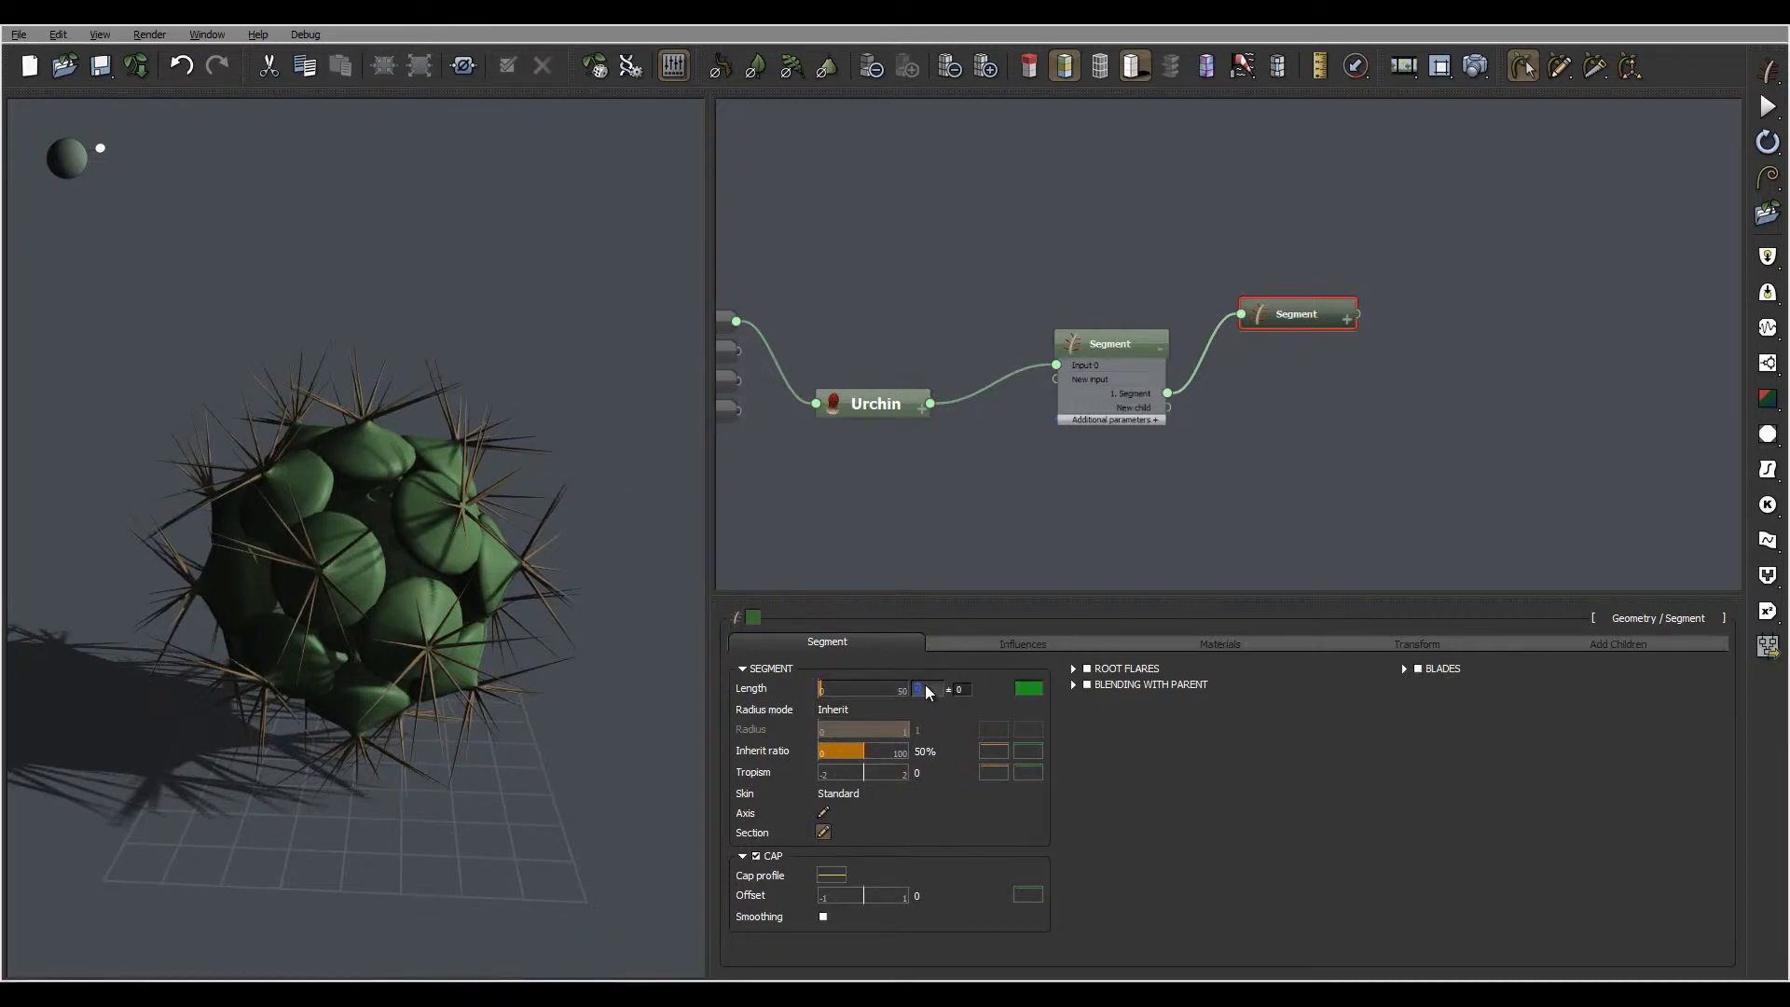
type("3")
key("Return")
Set the child Segment's axis perturbation strength to 0.55 so the spines bend irregularly
left_click(1030, 646)
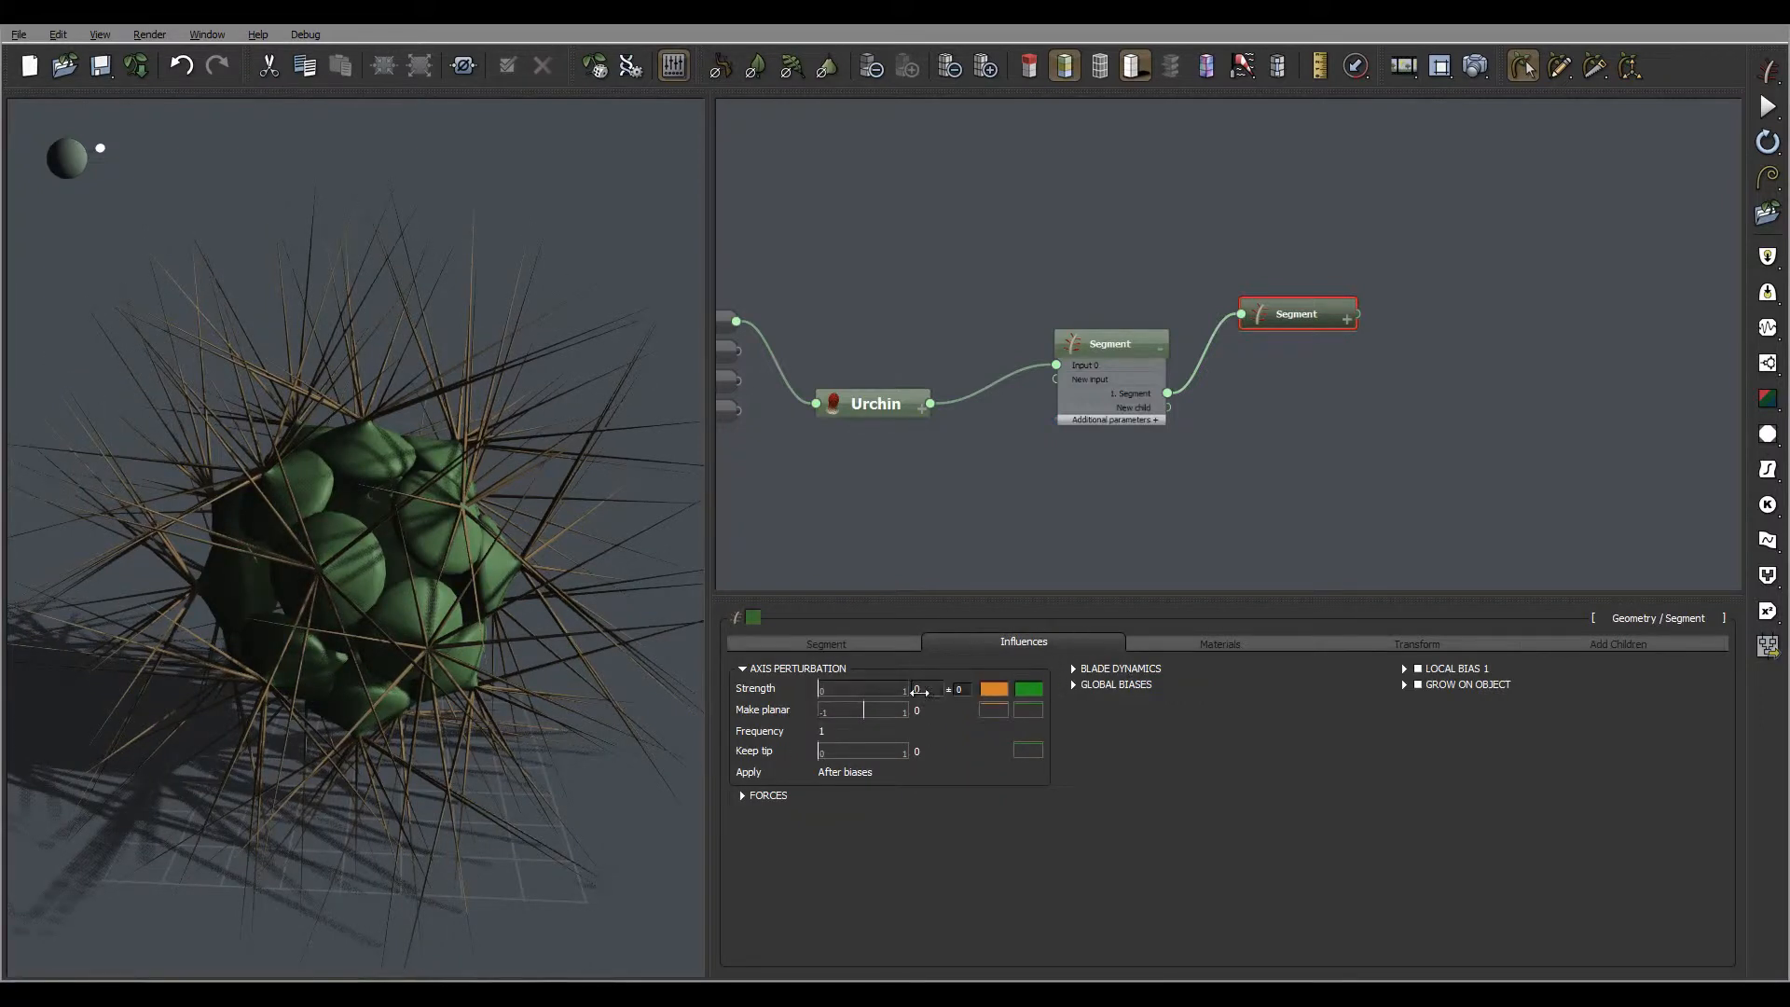
left_click_drag(819, 692, 869, 690)
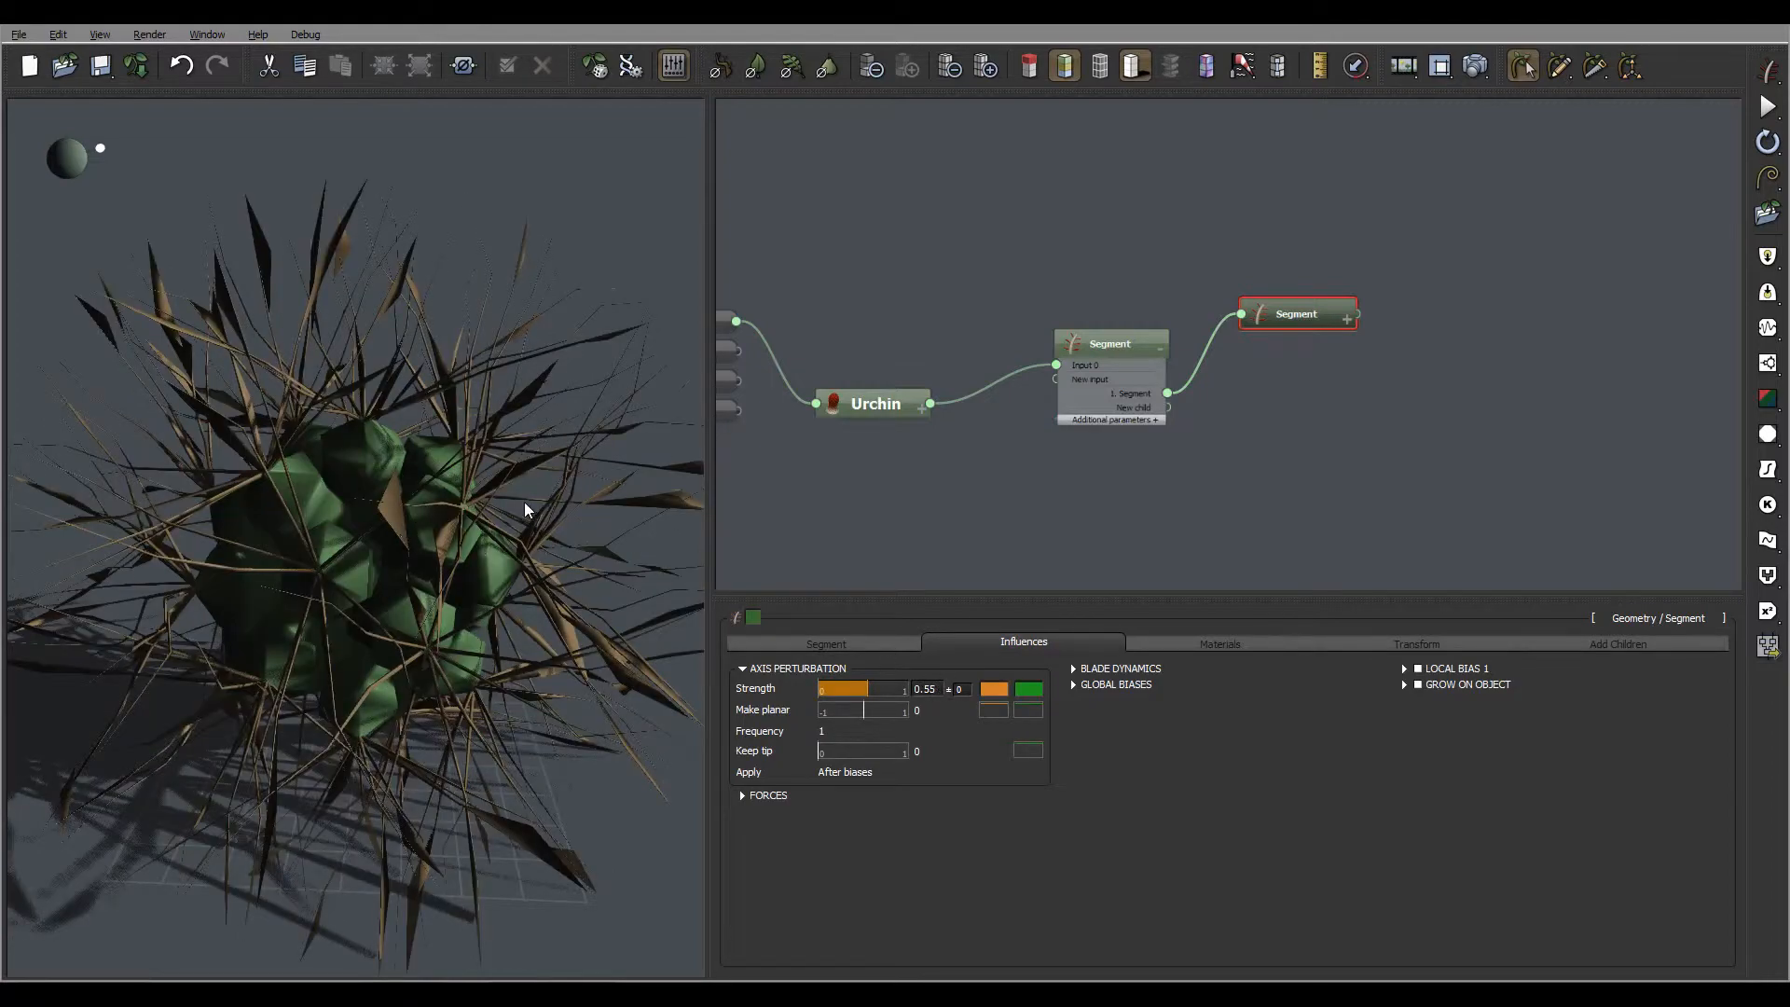
right_click_drag(624, 472, 427, 352)
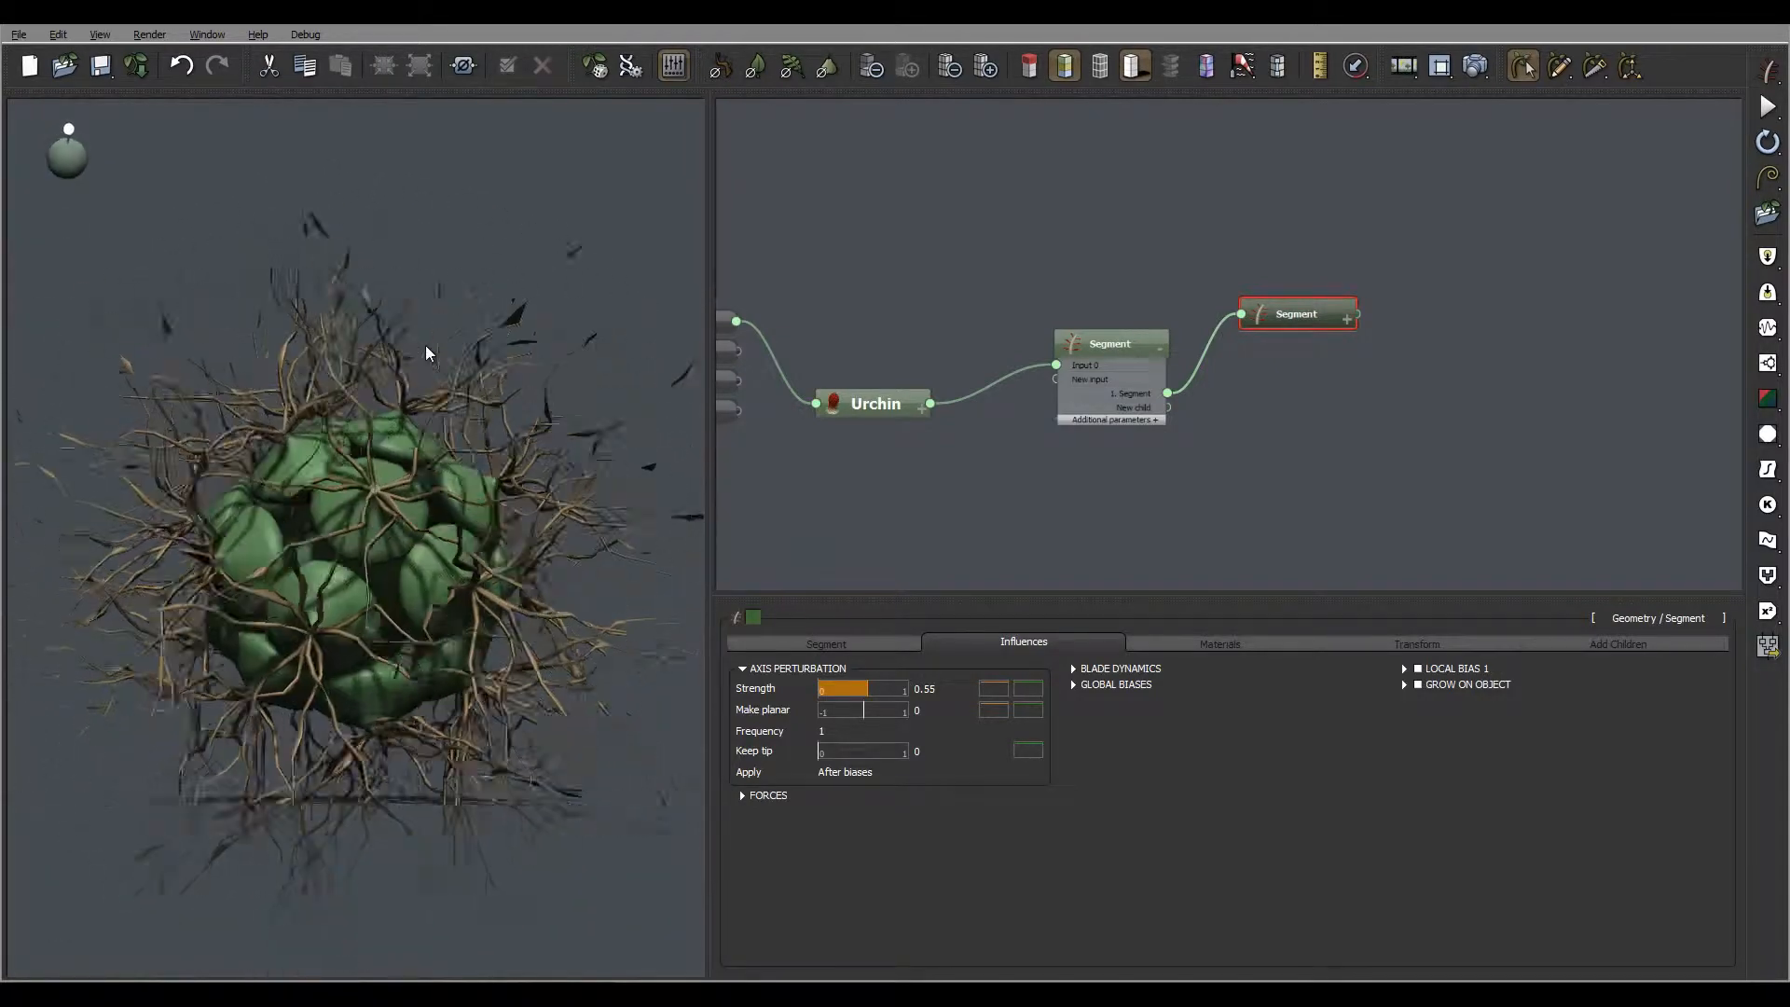
Set the child Segment's length to 4 and check the perturbed spines
left_click(846, 643)
left_click(923, 689)
type("4")
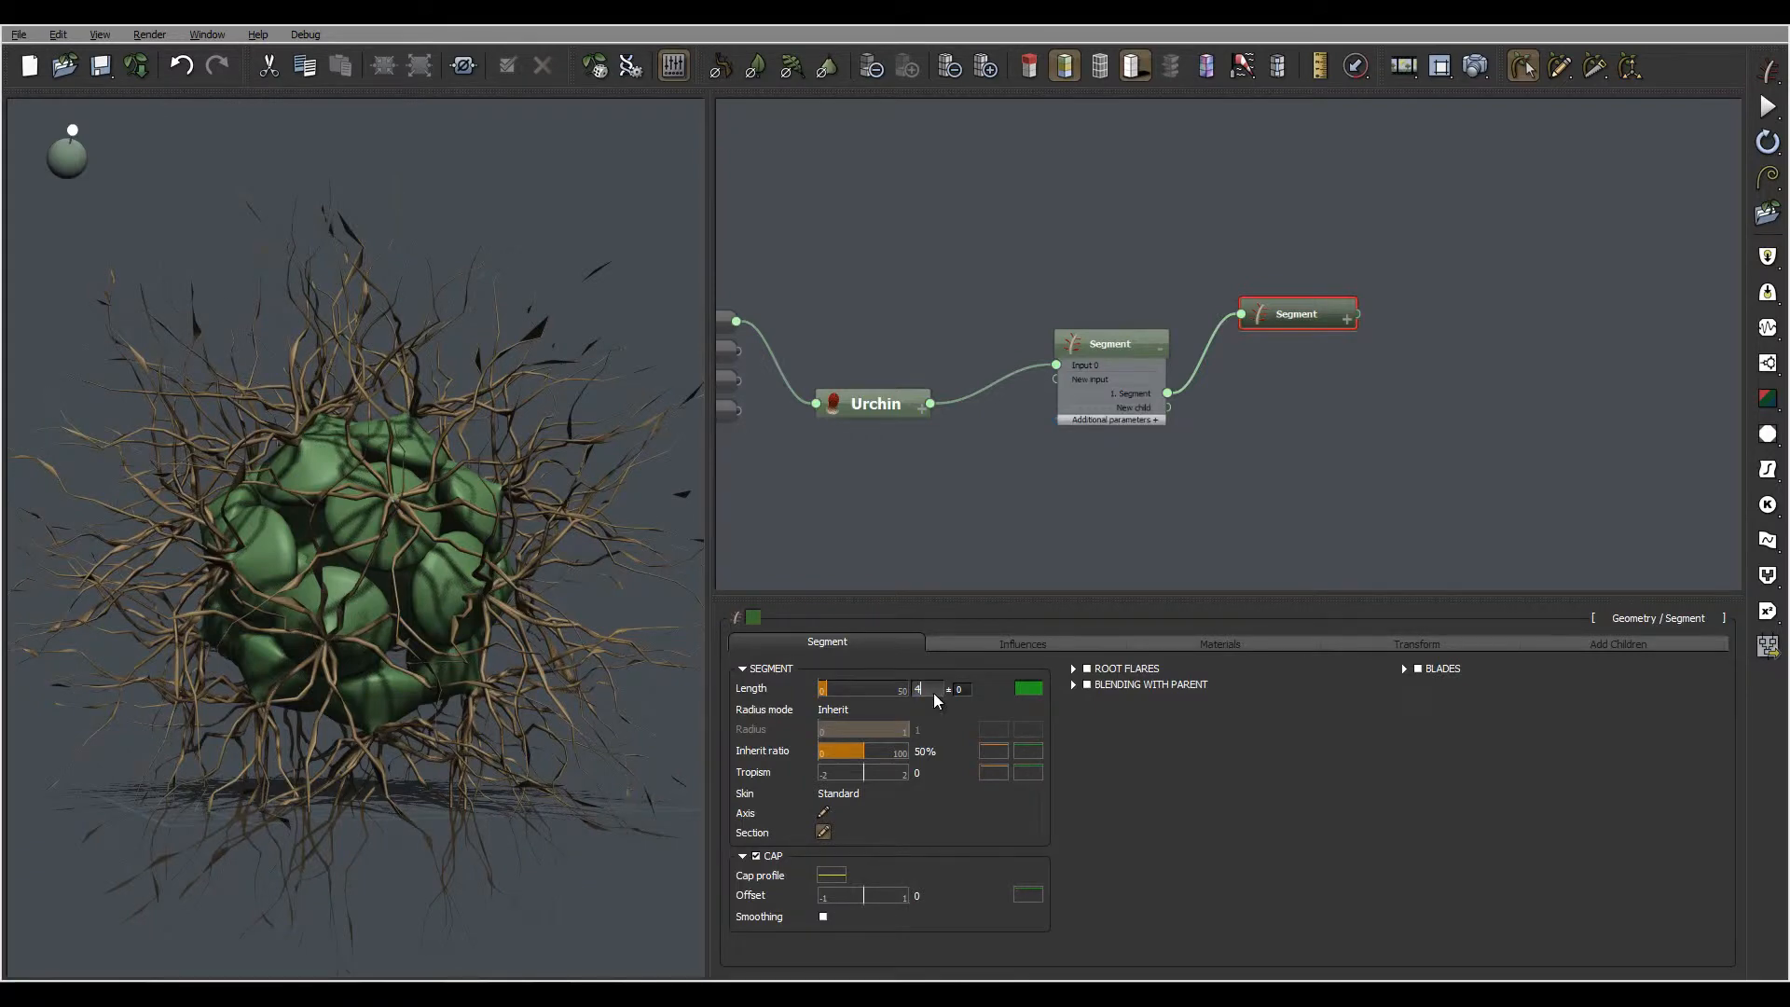
key("Return")
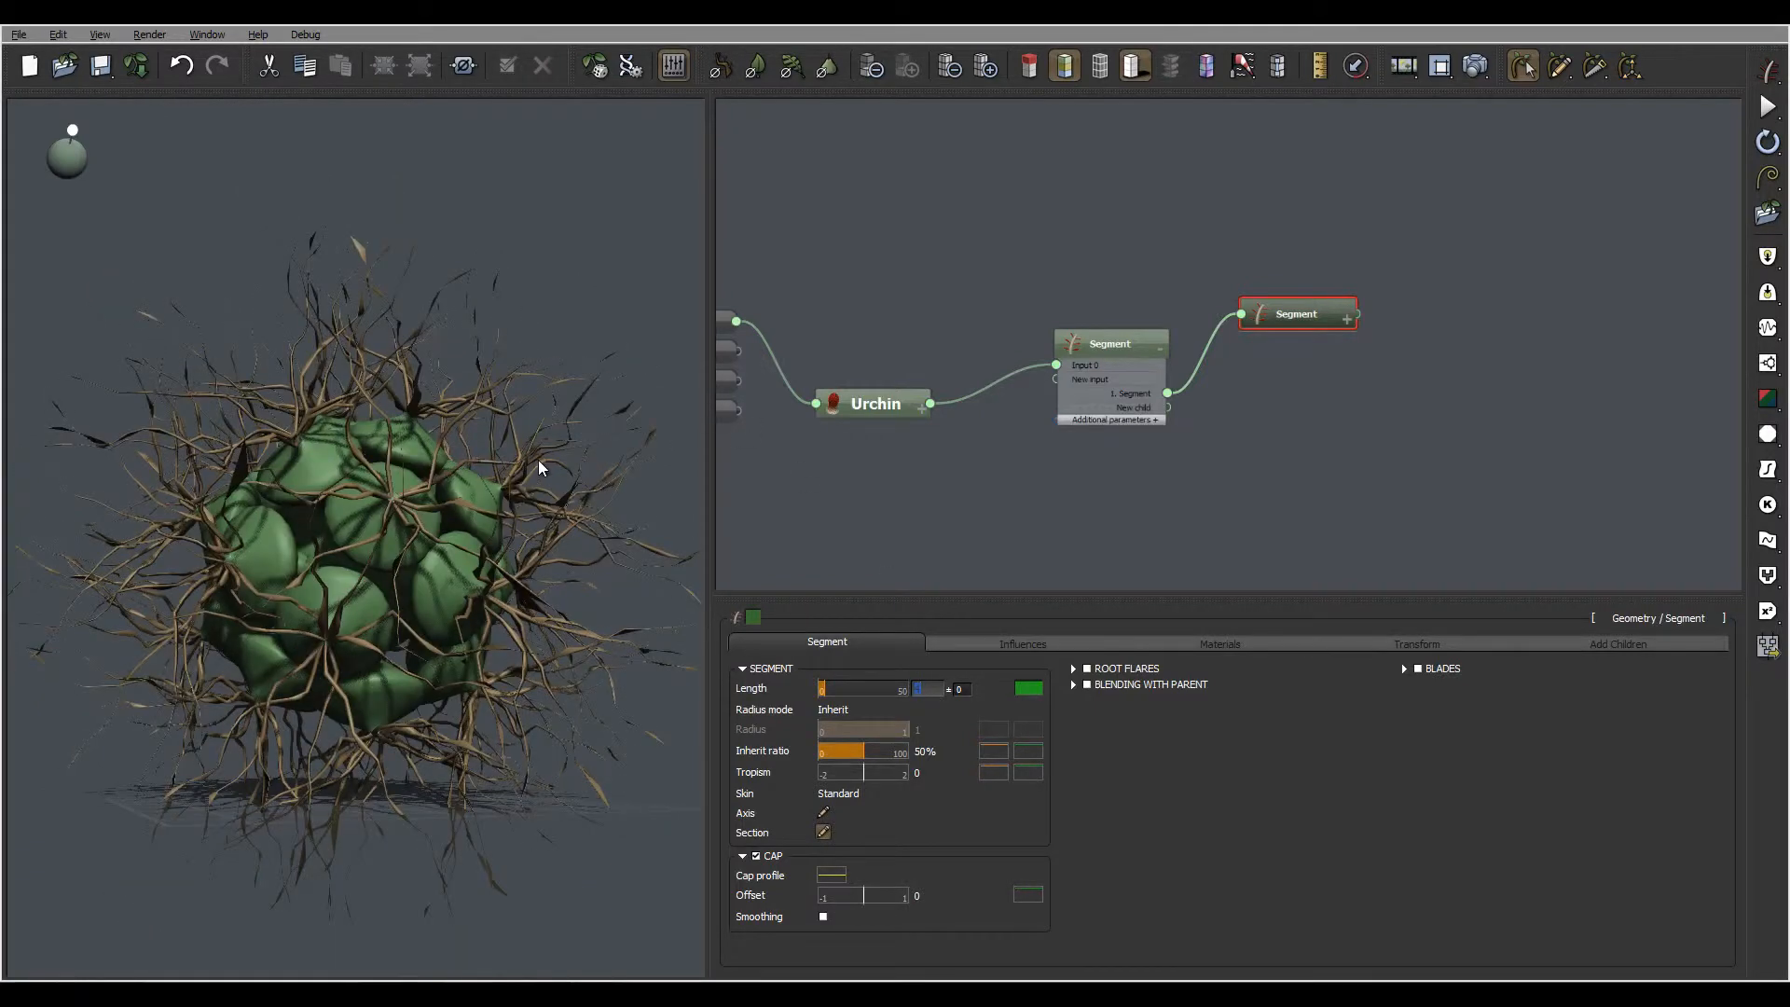
right_click_drag(539, 460, 479, 530)
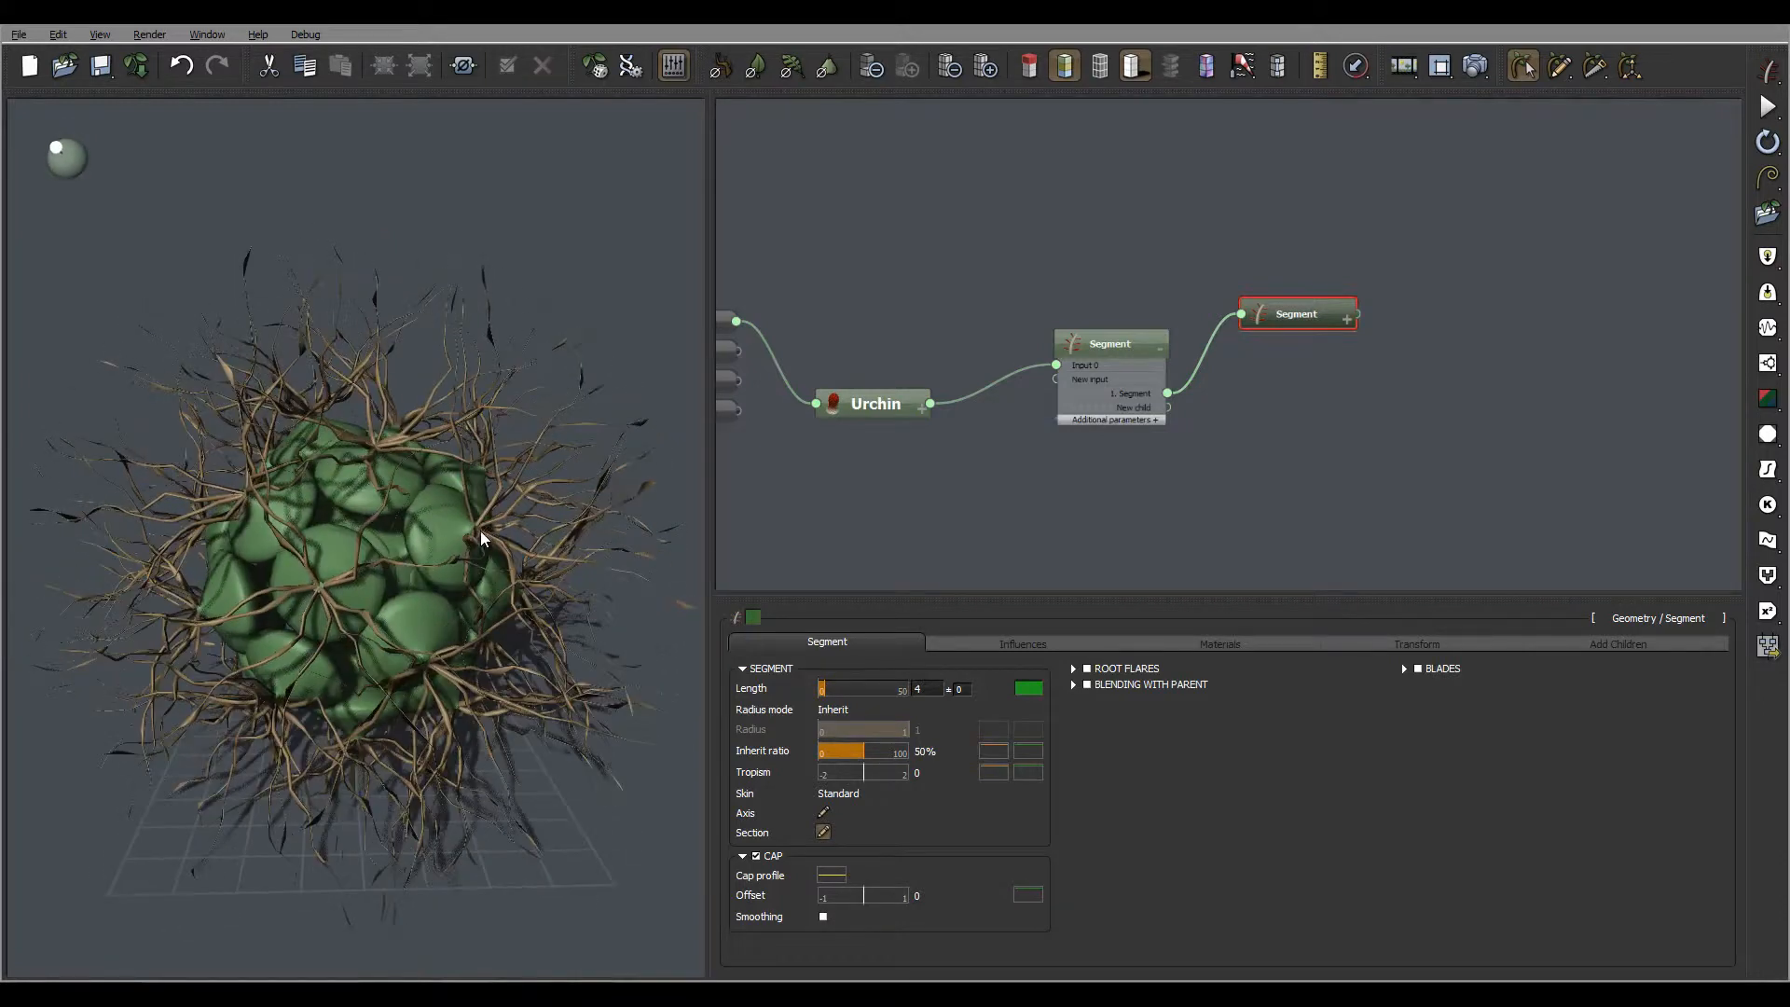
Set the frequency of the child Segment's axis perturbation to 0.5
left_click(1016, 643)
double_click(829, 732)
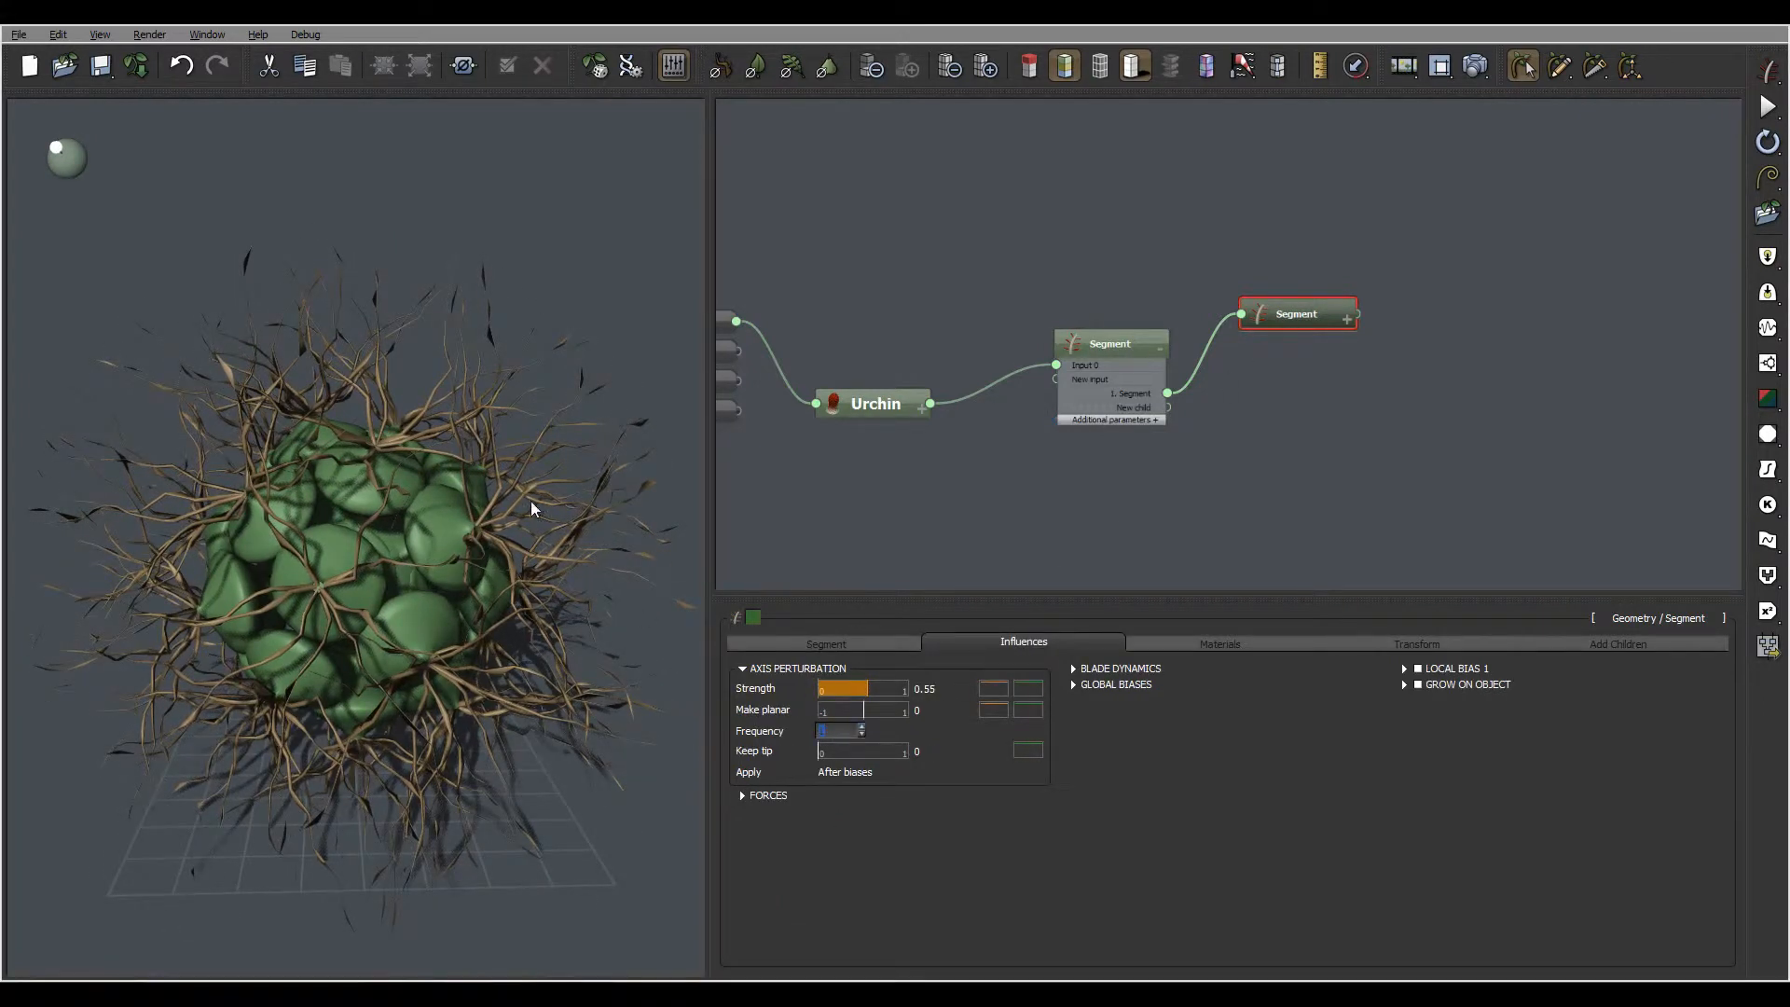
type("1.5")
key("Return")
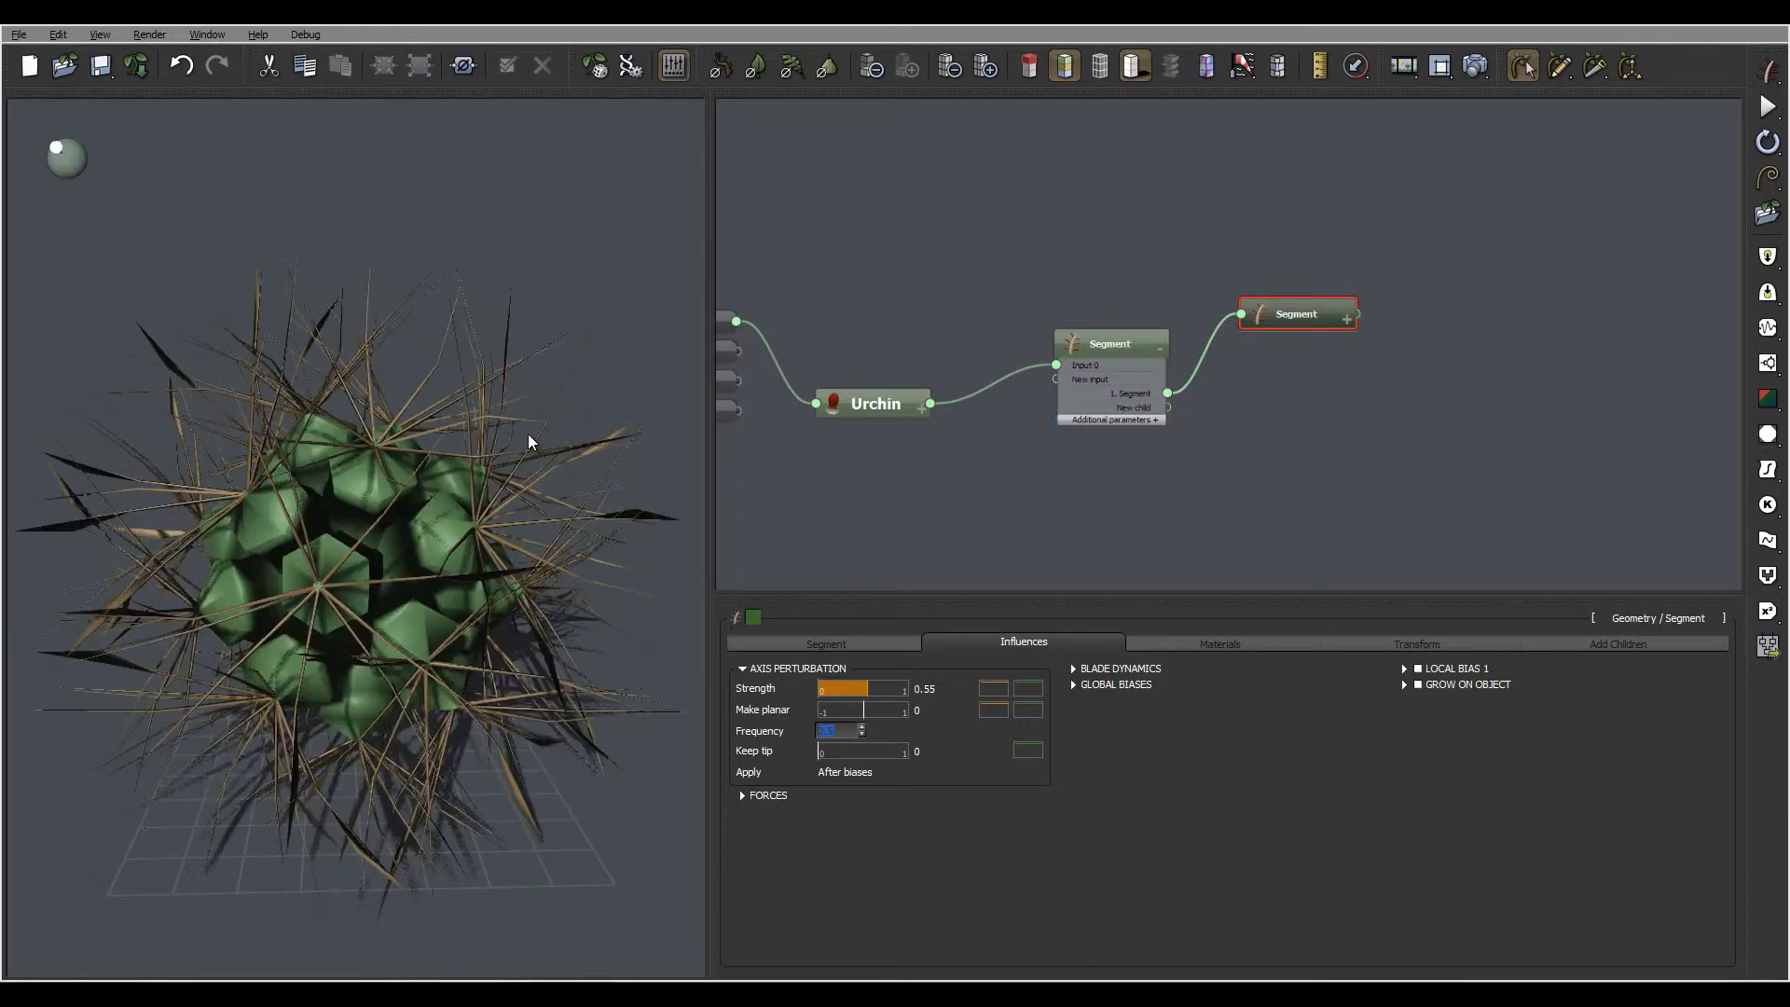
Examine the perturbed spines from several angles, briefly toggling a preview option, and expand the child Segment node's connections
left_click_drag(354, 444, 396, 486)
right_click_drag(534, 473, 458, 508)
mouse_move(480, 448)
right_mouse_down()
mouse_move(476, 392)
mouse_move(476, 439)
right_mouse_up()
right_click_drag(472, 503, 392, 438)
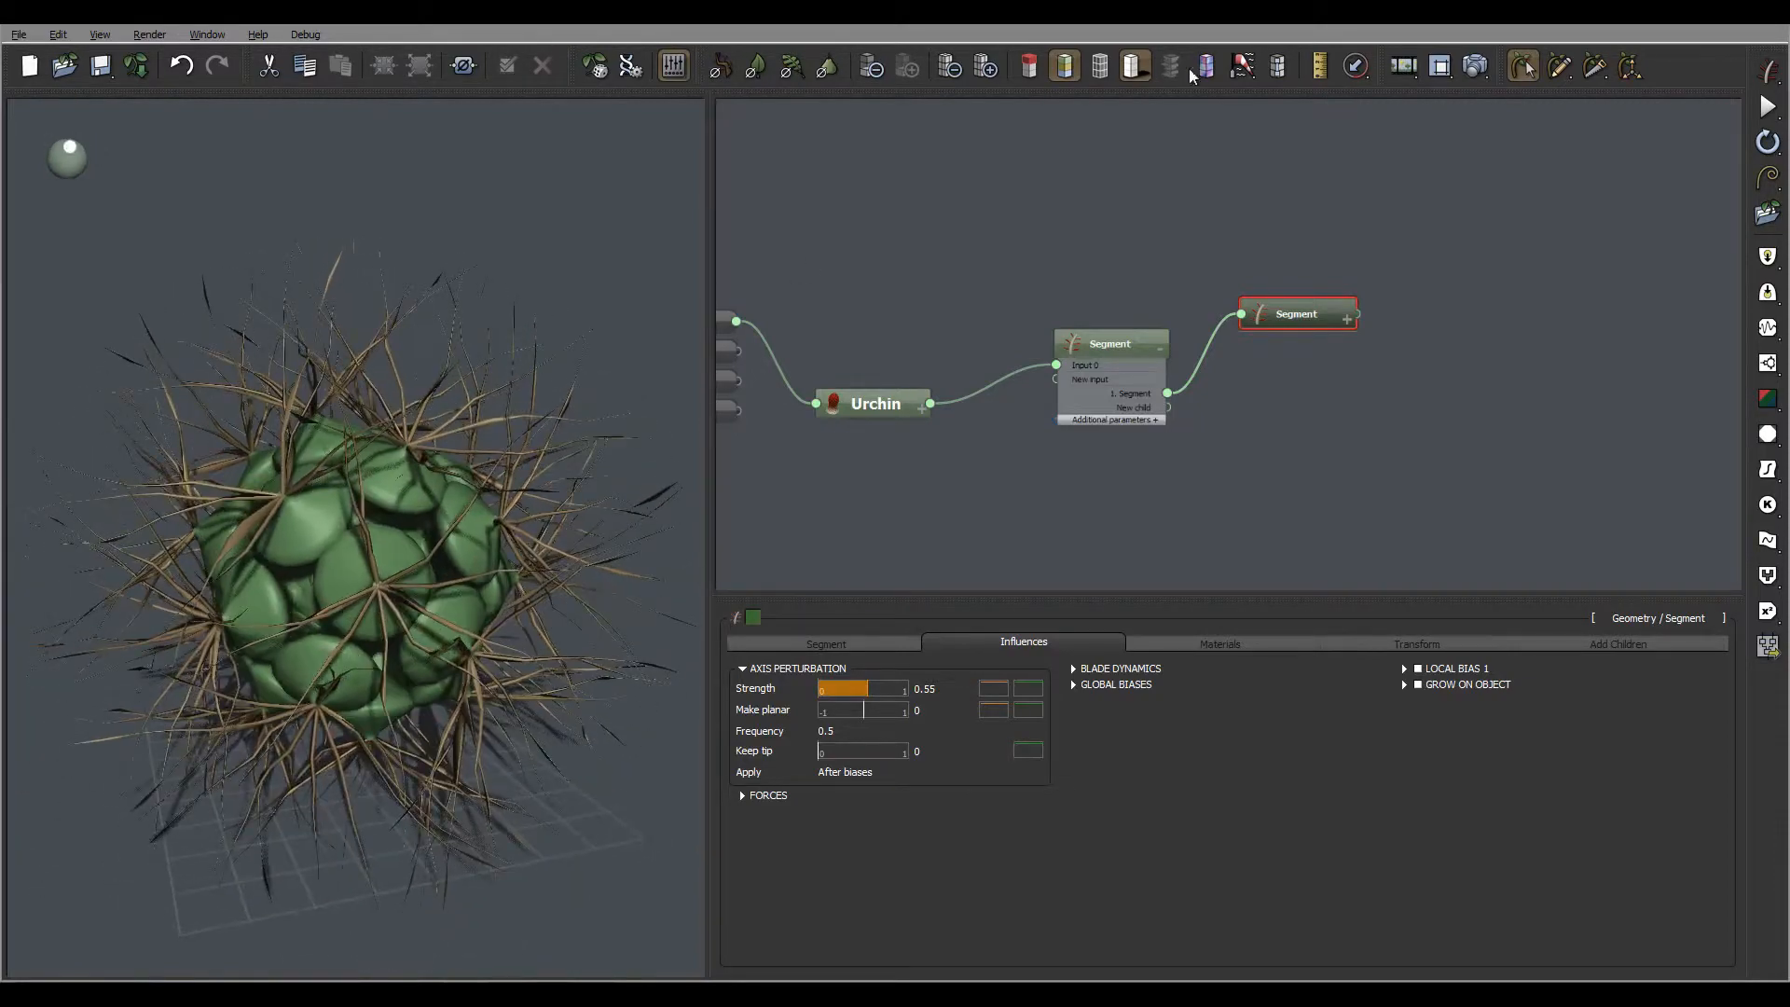
left_click(1242, 65)
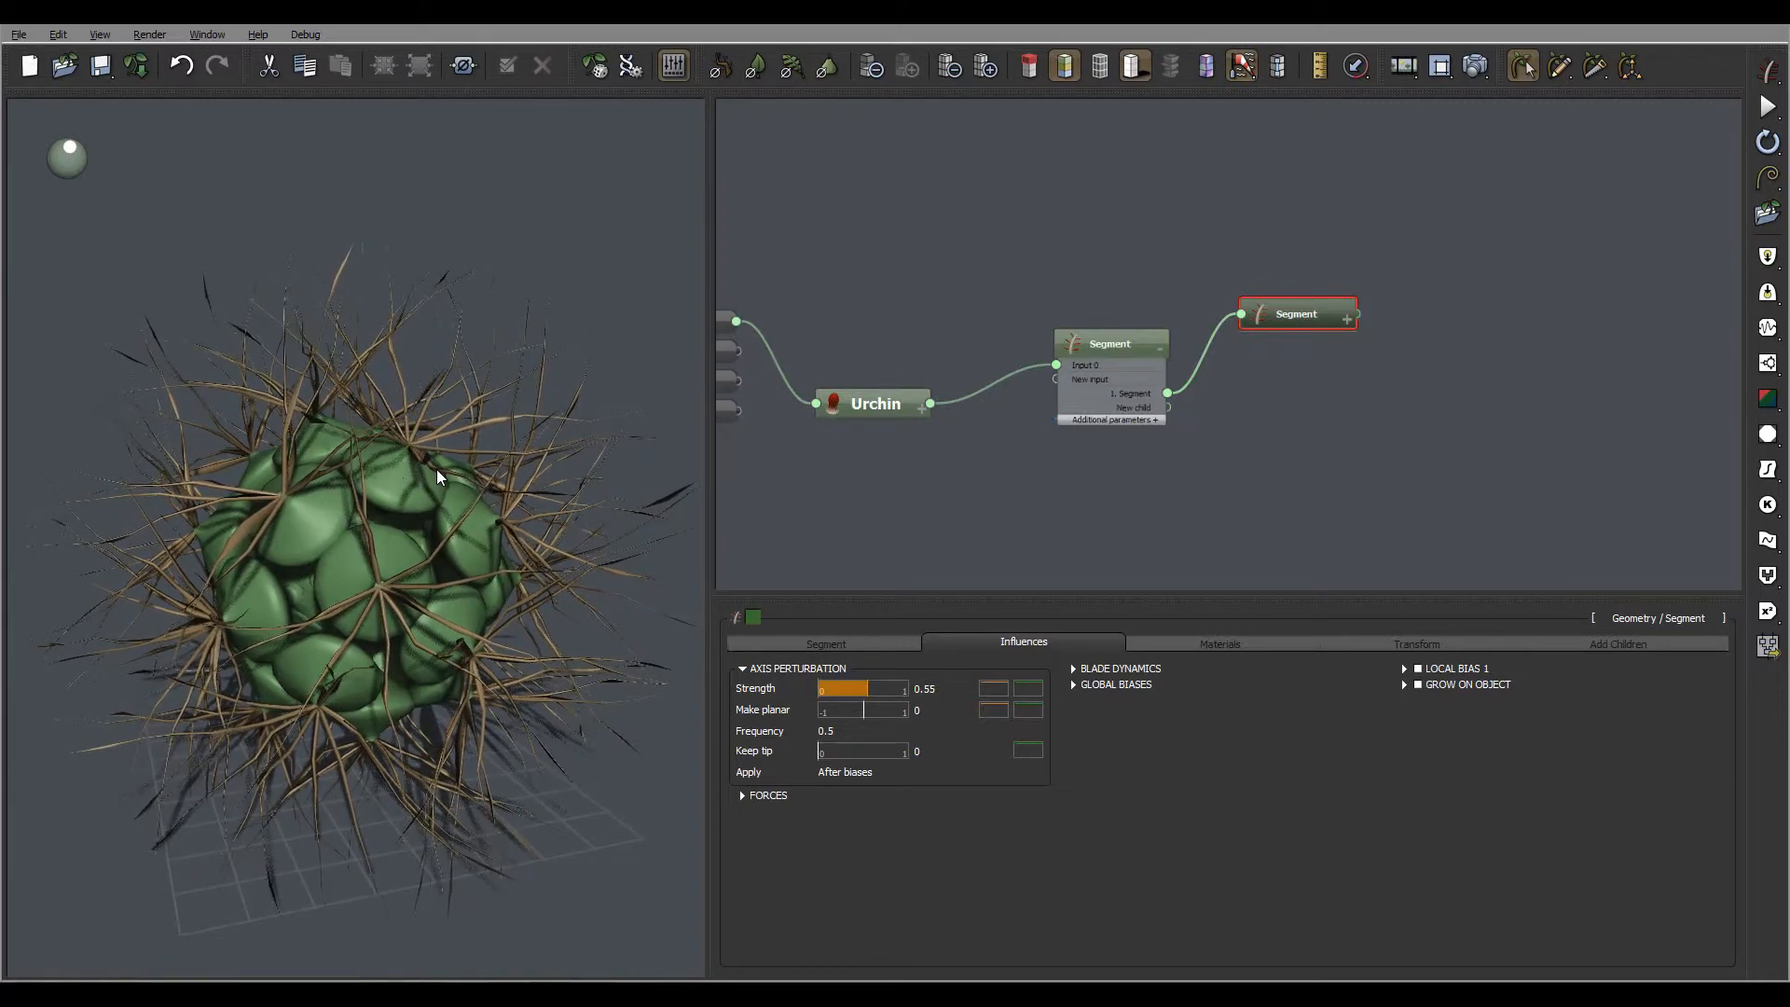
right_click_drag(422, 469, 496, 528)
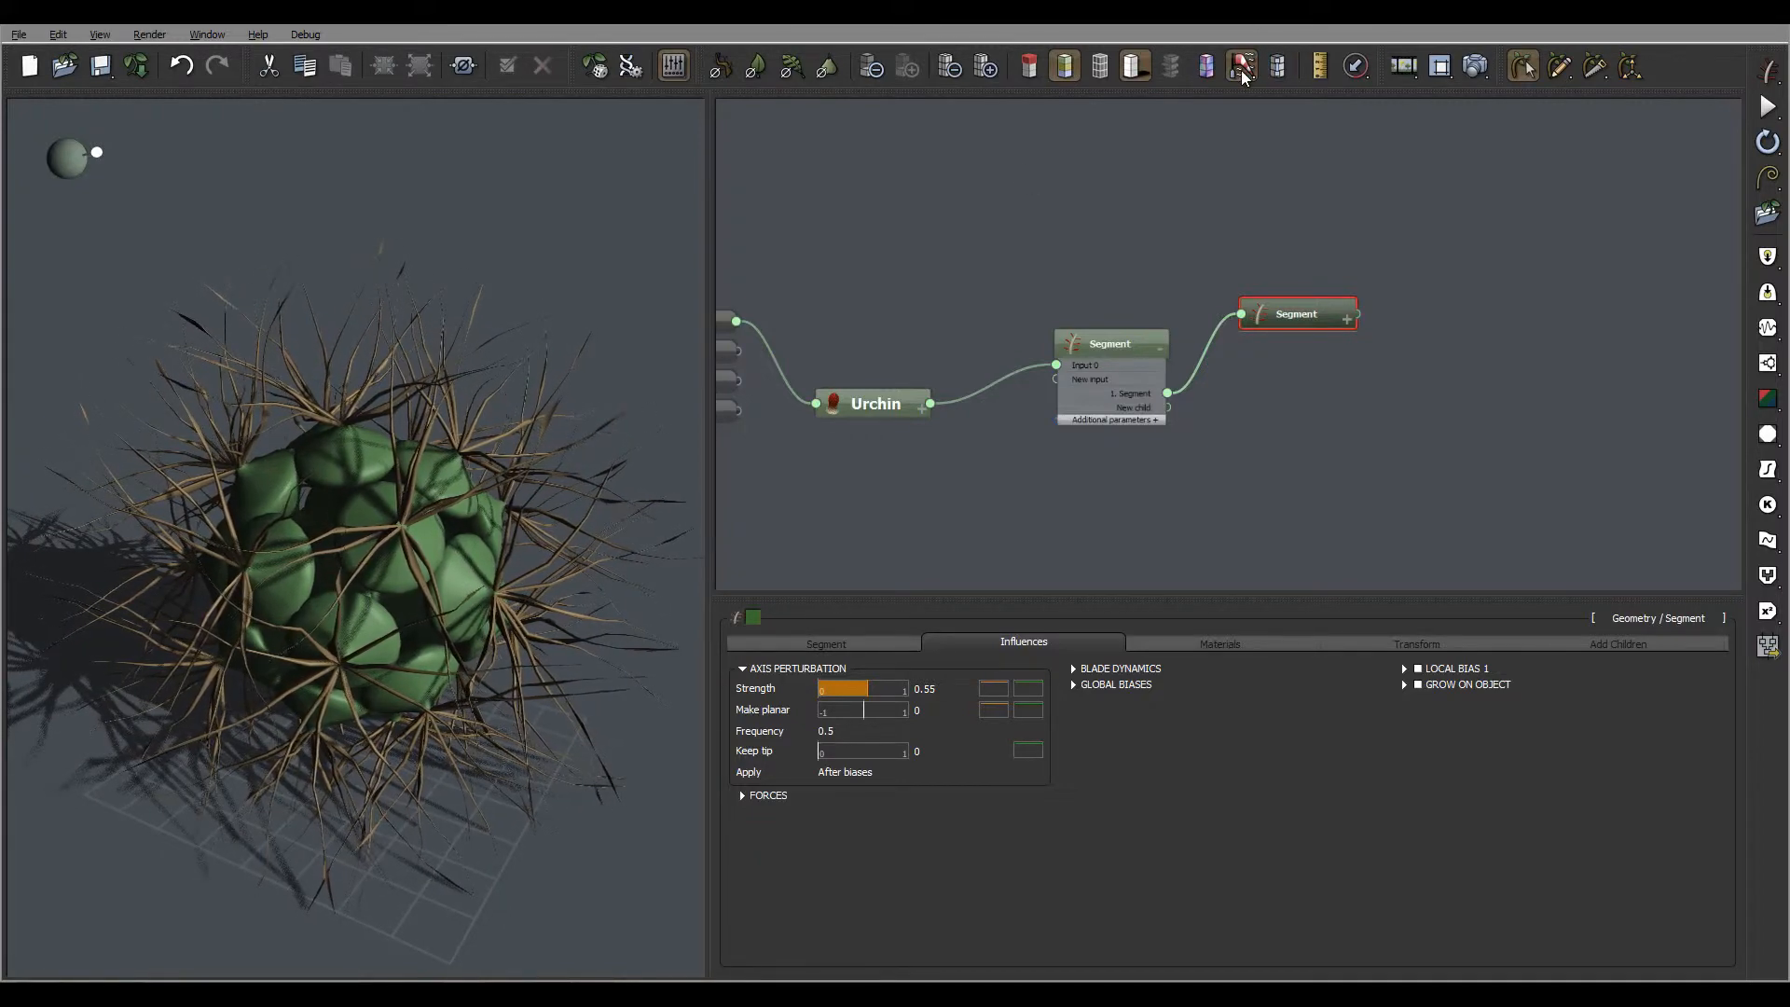
mouse_move(472, 439)
right_mouse_down()
mouse_move(400, 400)
mouse_move(416, 352)
mouse_move(371, 437)
mouse_move(471, 452)
mouse_move(449, 445)
right_mouse_up()
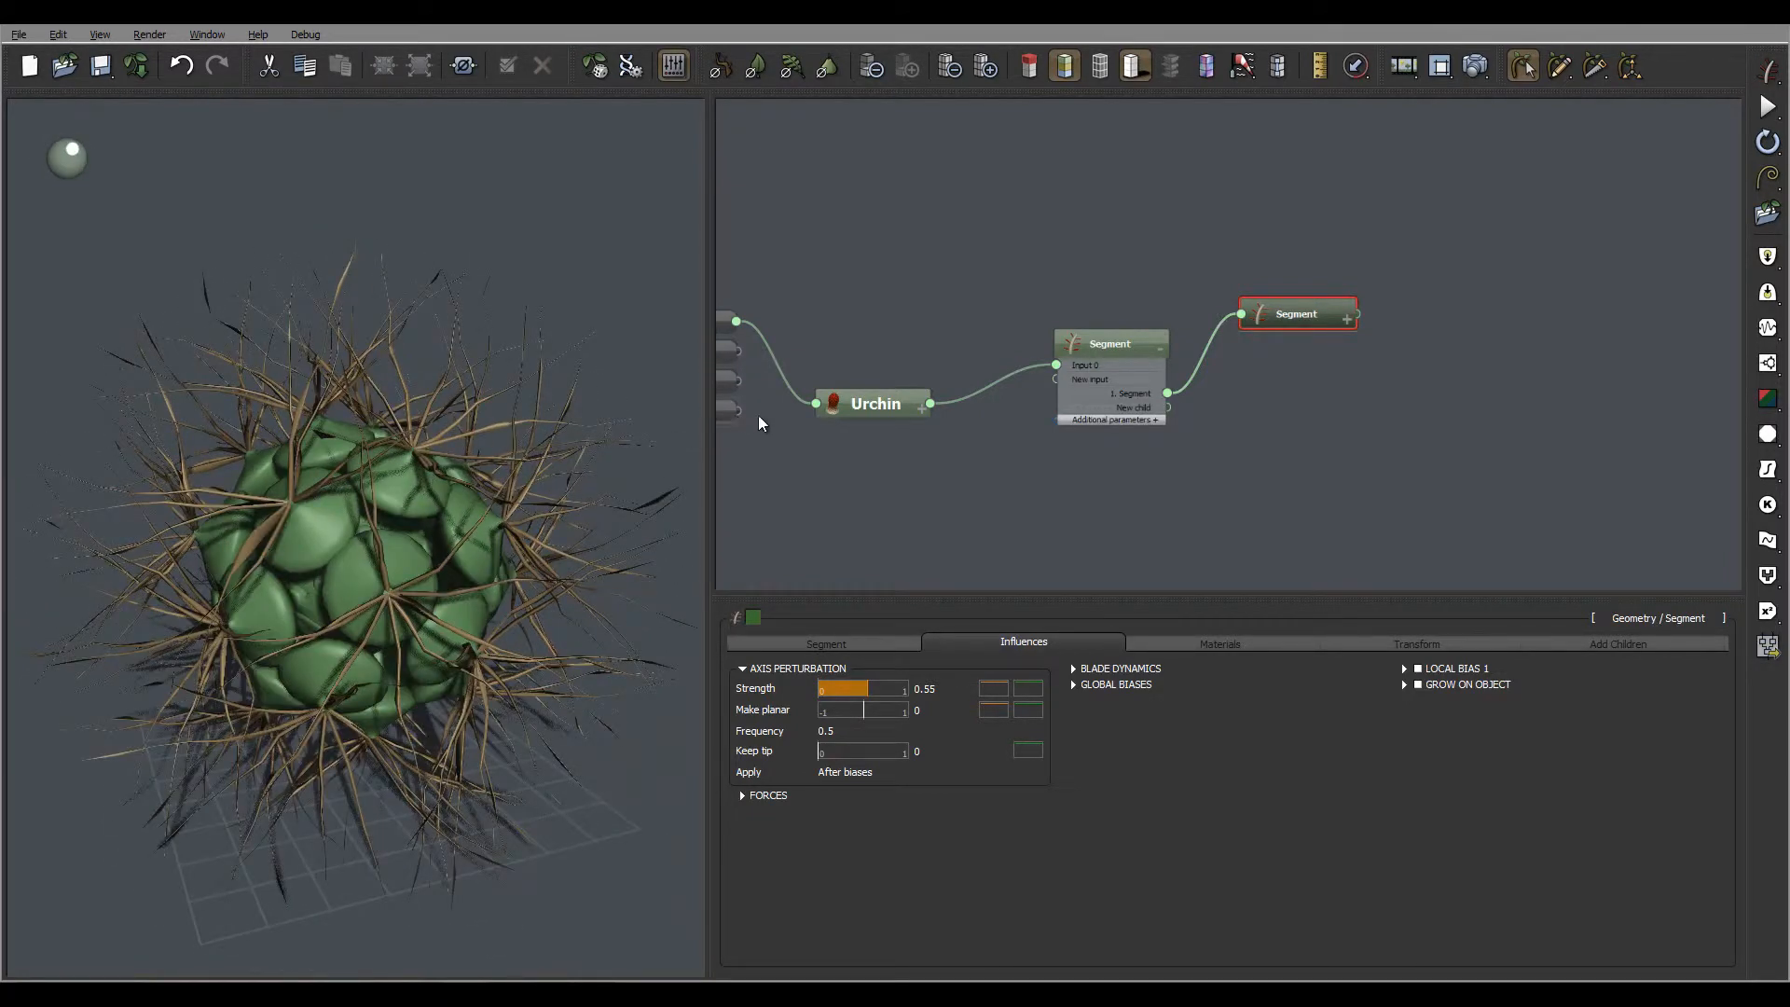
left_click(1349, 320)
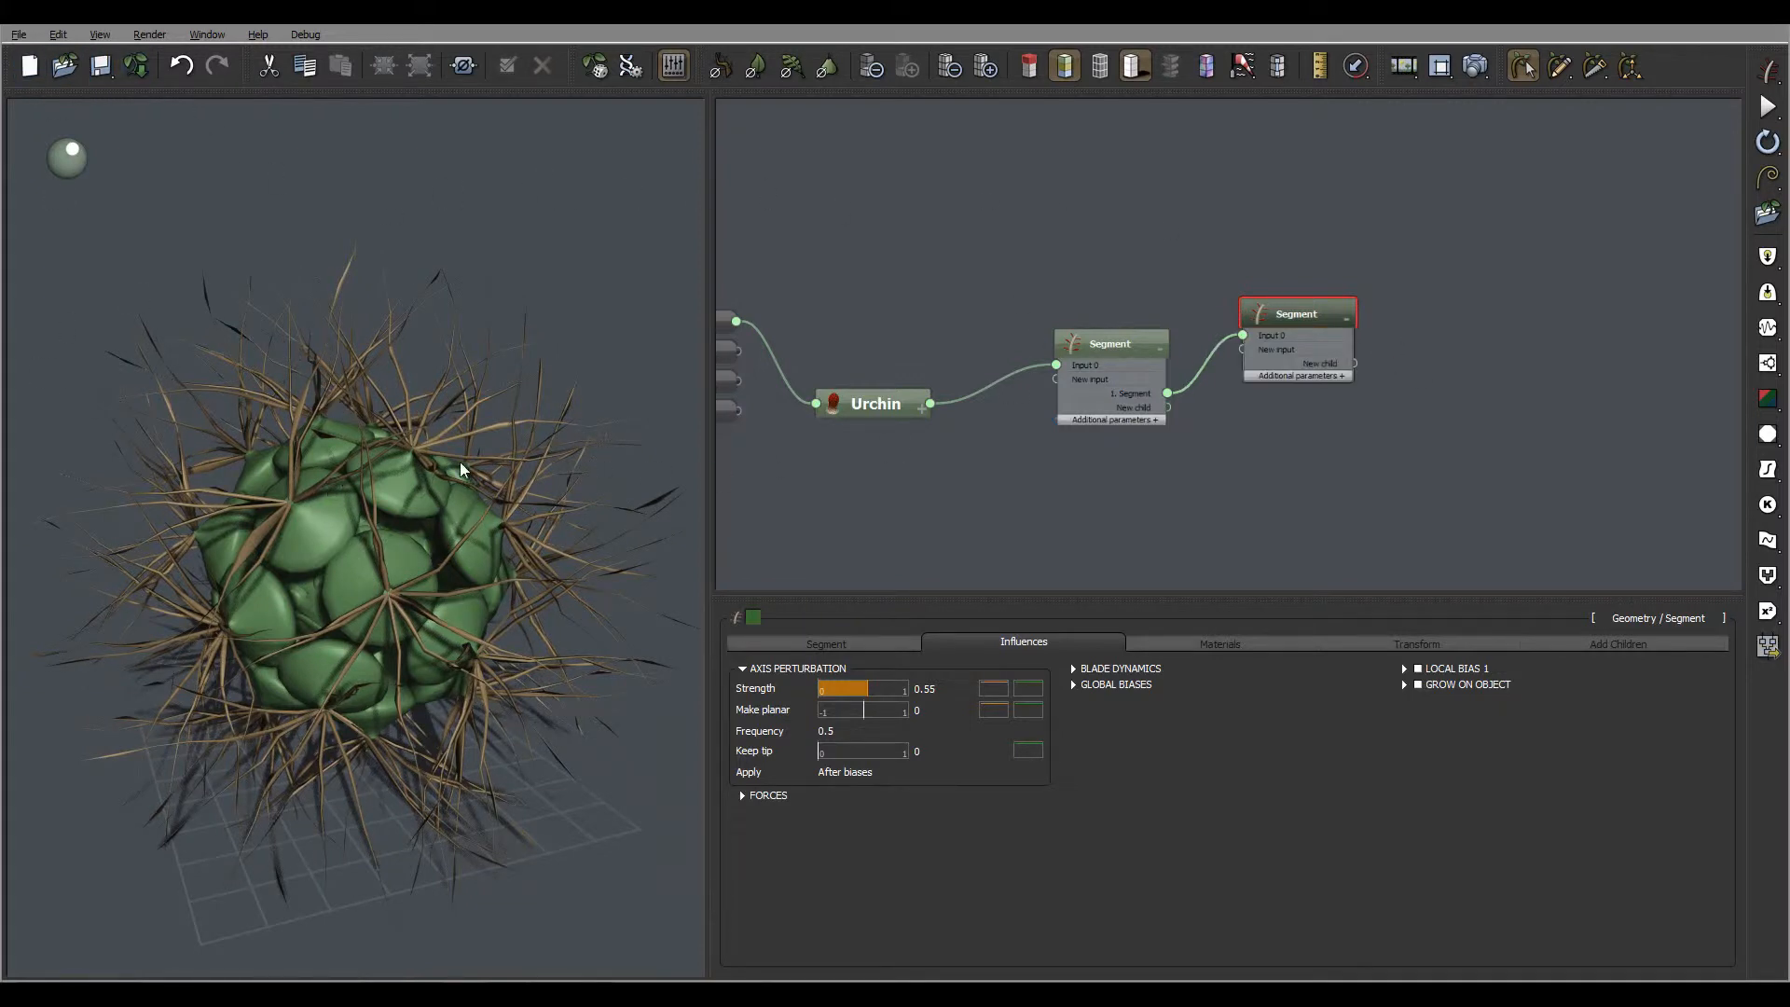
mouse_move(479, 482)
left_mouse_down()
mouse_move(459, 520)
mouse_move(484, 428)
mouse_move(557, 453)
mouse_move(529, 479)
mouse_move(327, 369)
left_mouse_up()
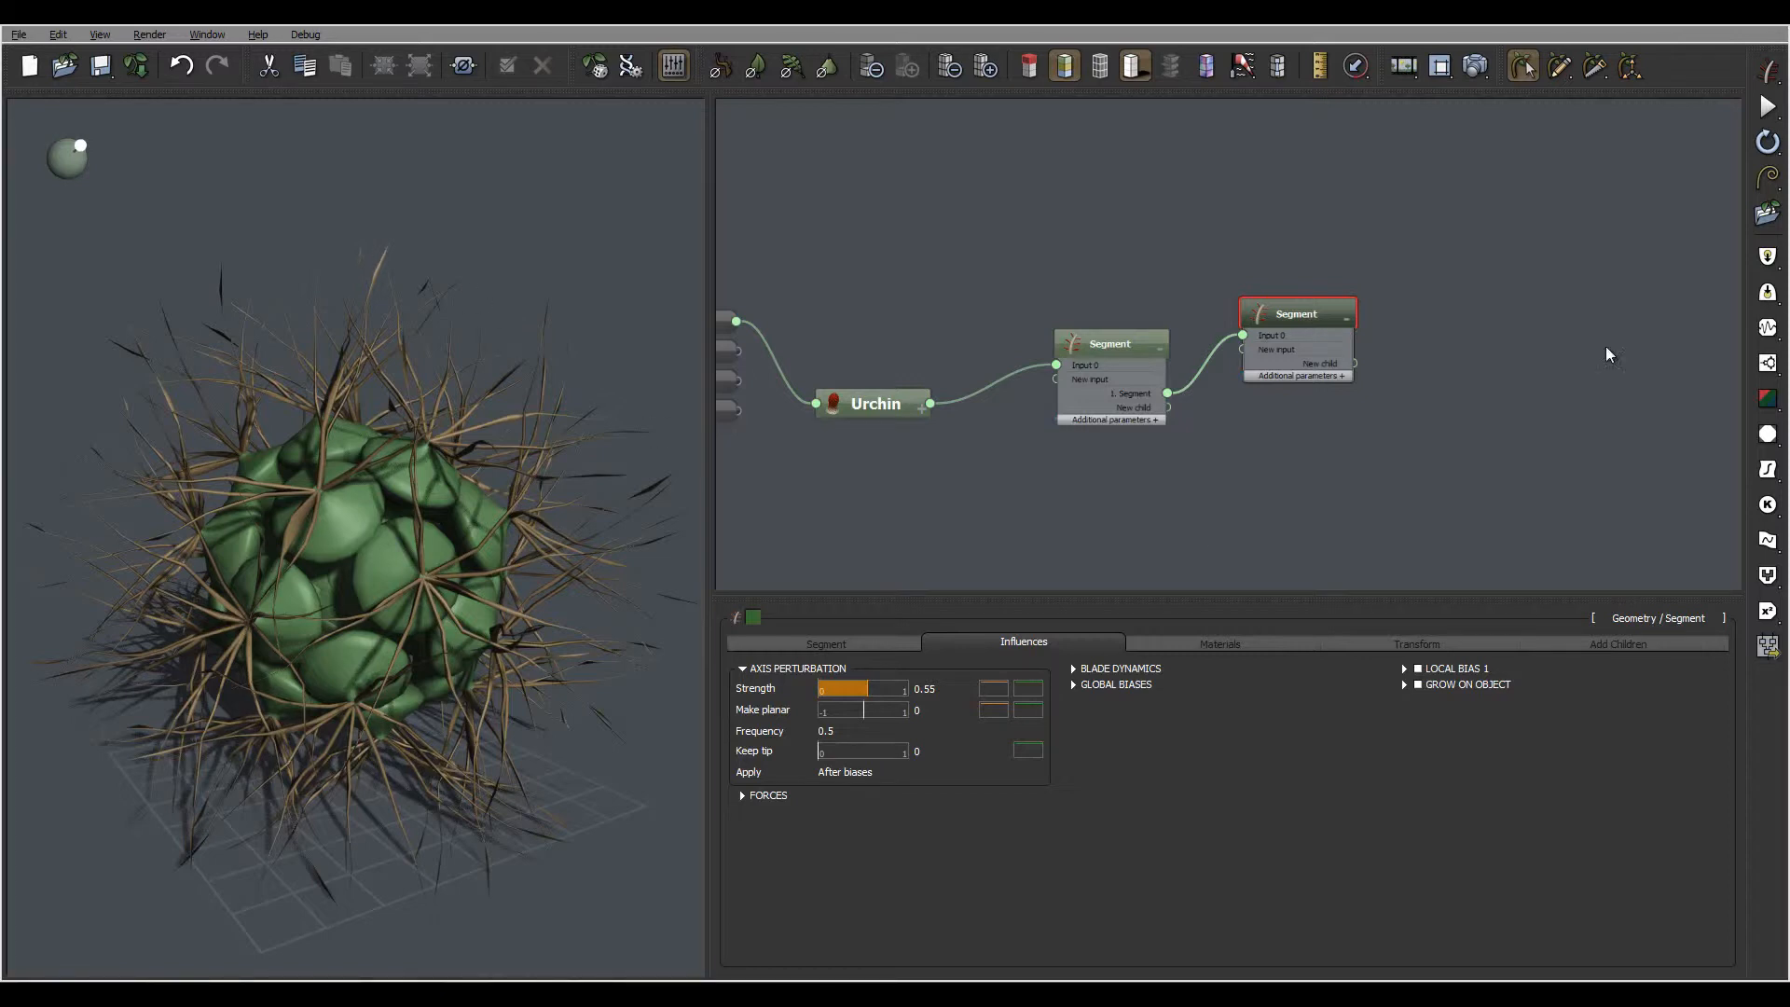
Assign the Sponge material from the SubSurface Scattering collection to the Urchin node
middle_click_drag(987, 280, 1116, 220)
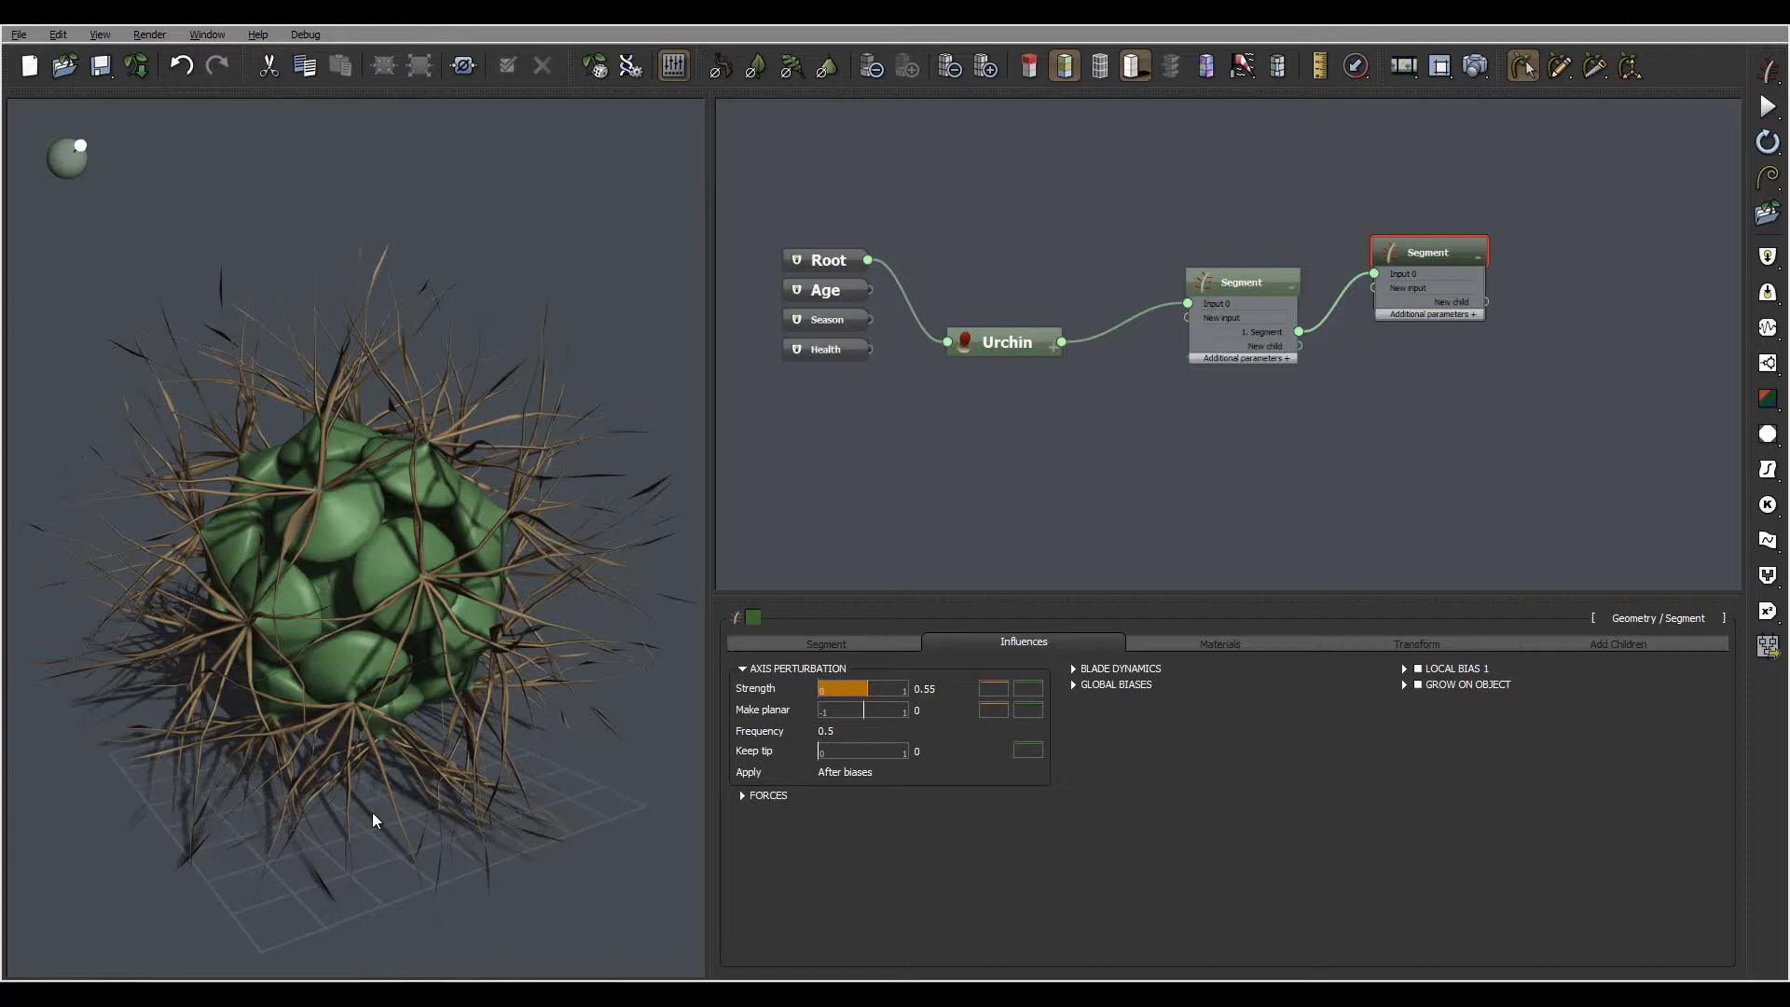
left_click(1017, 342)
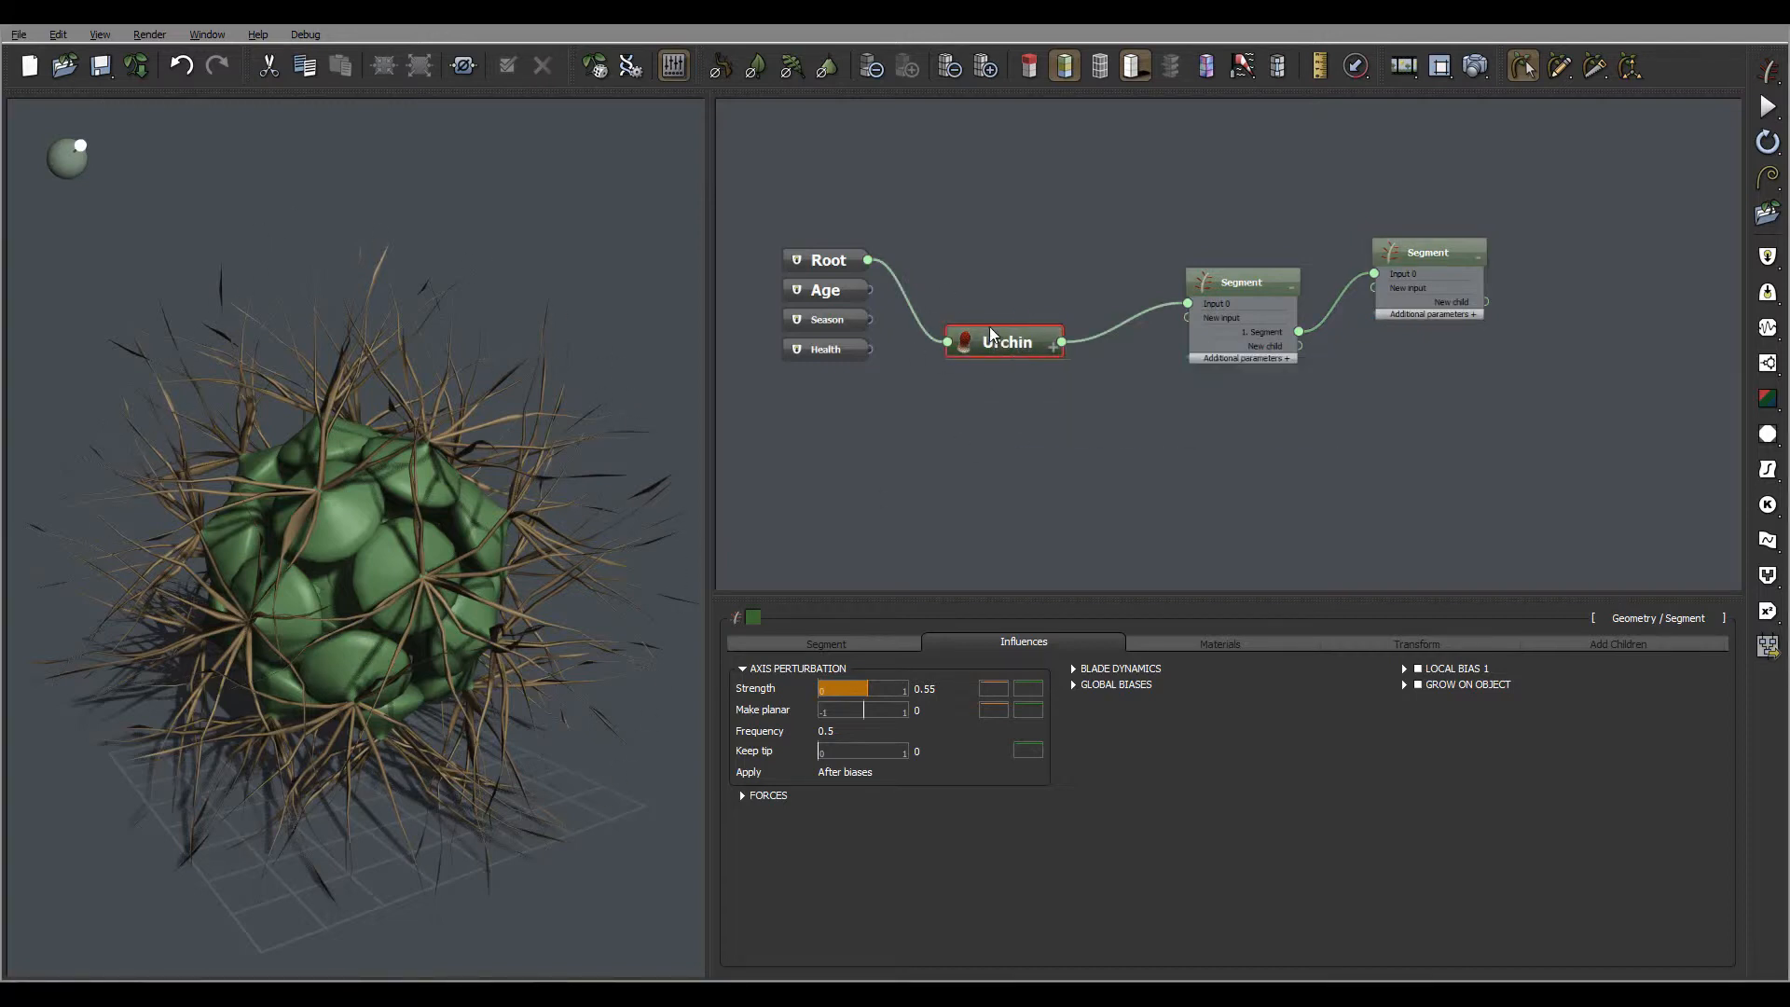
left_click(1350, 646)
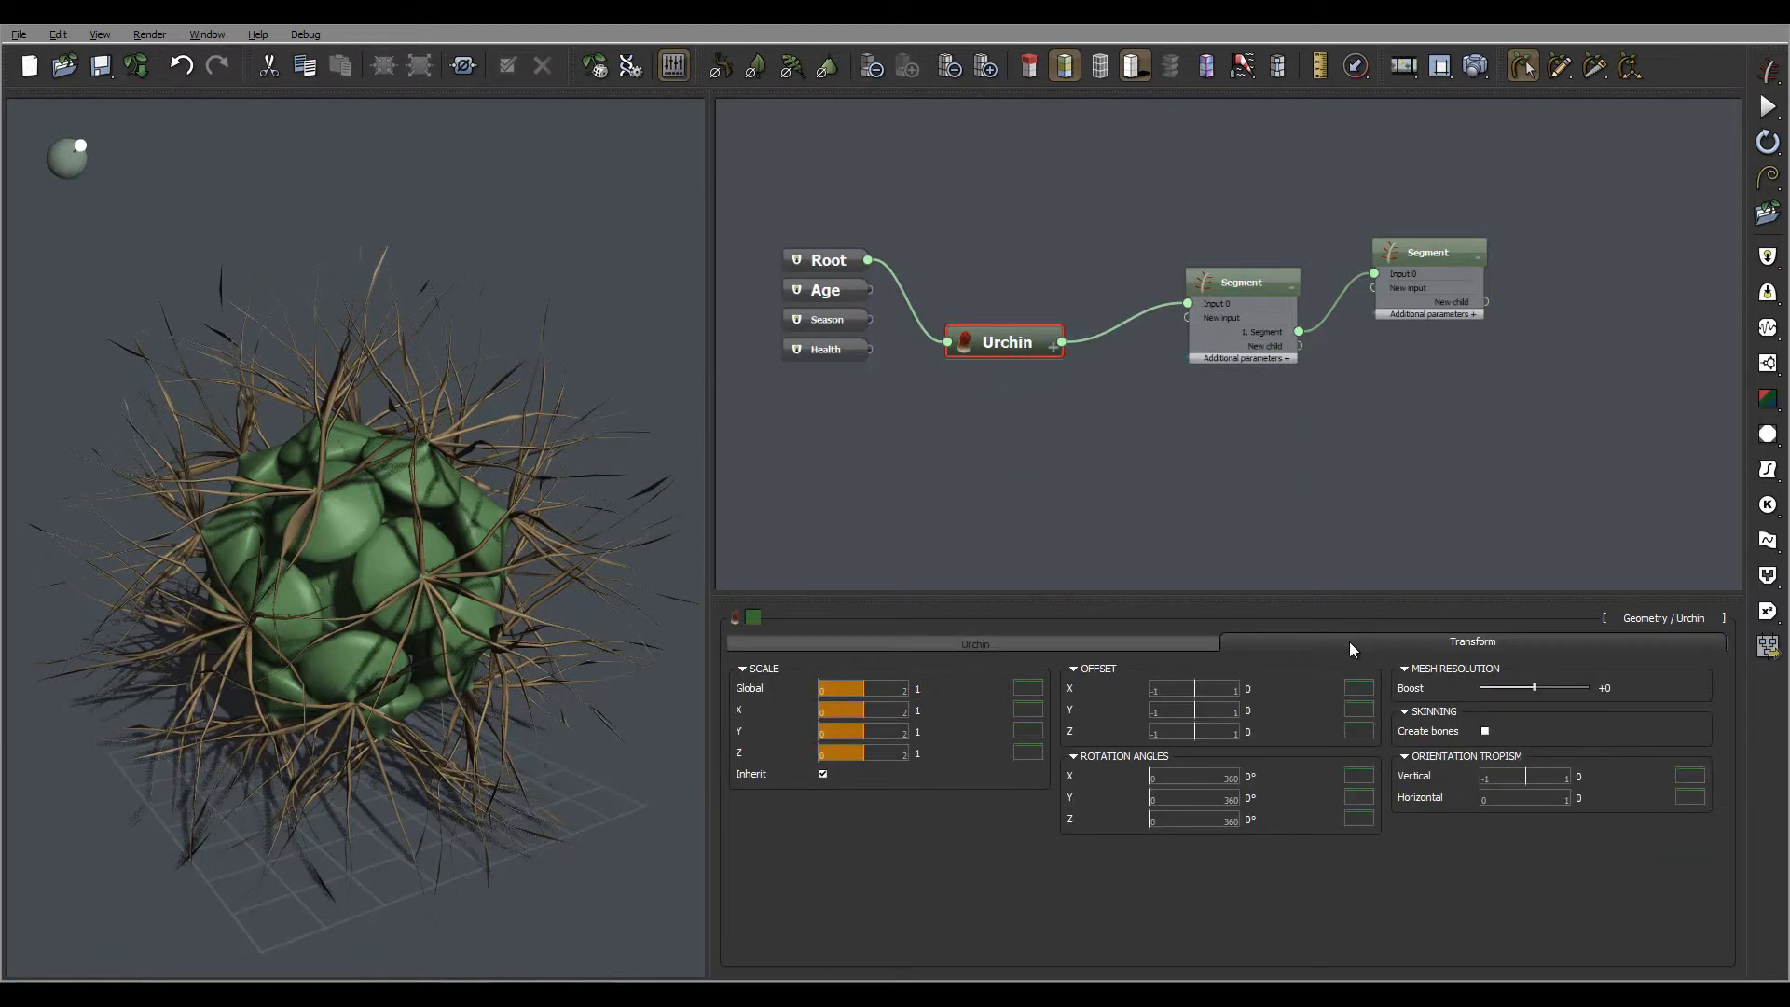
left_click(1065, 646)
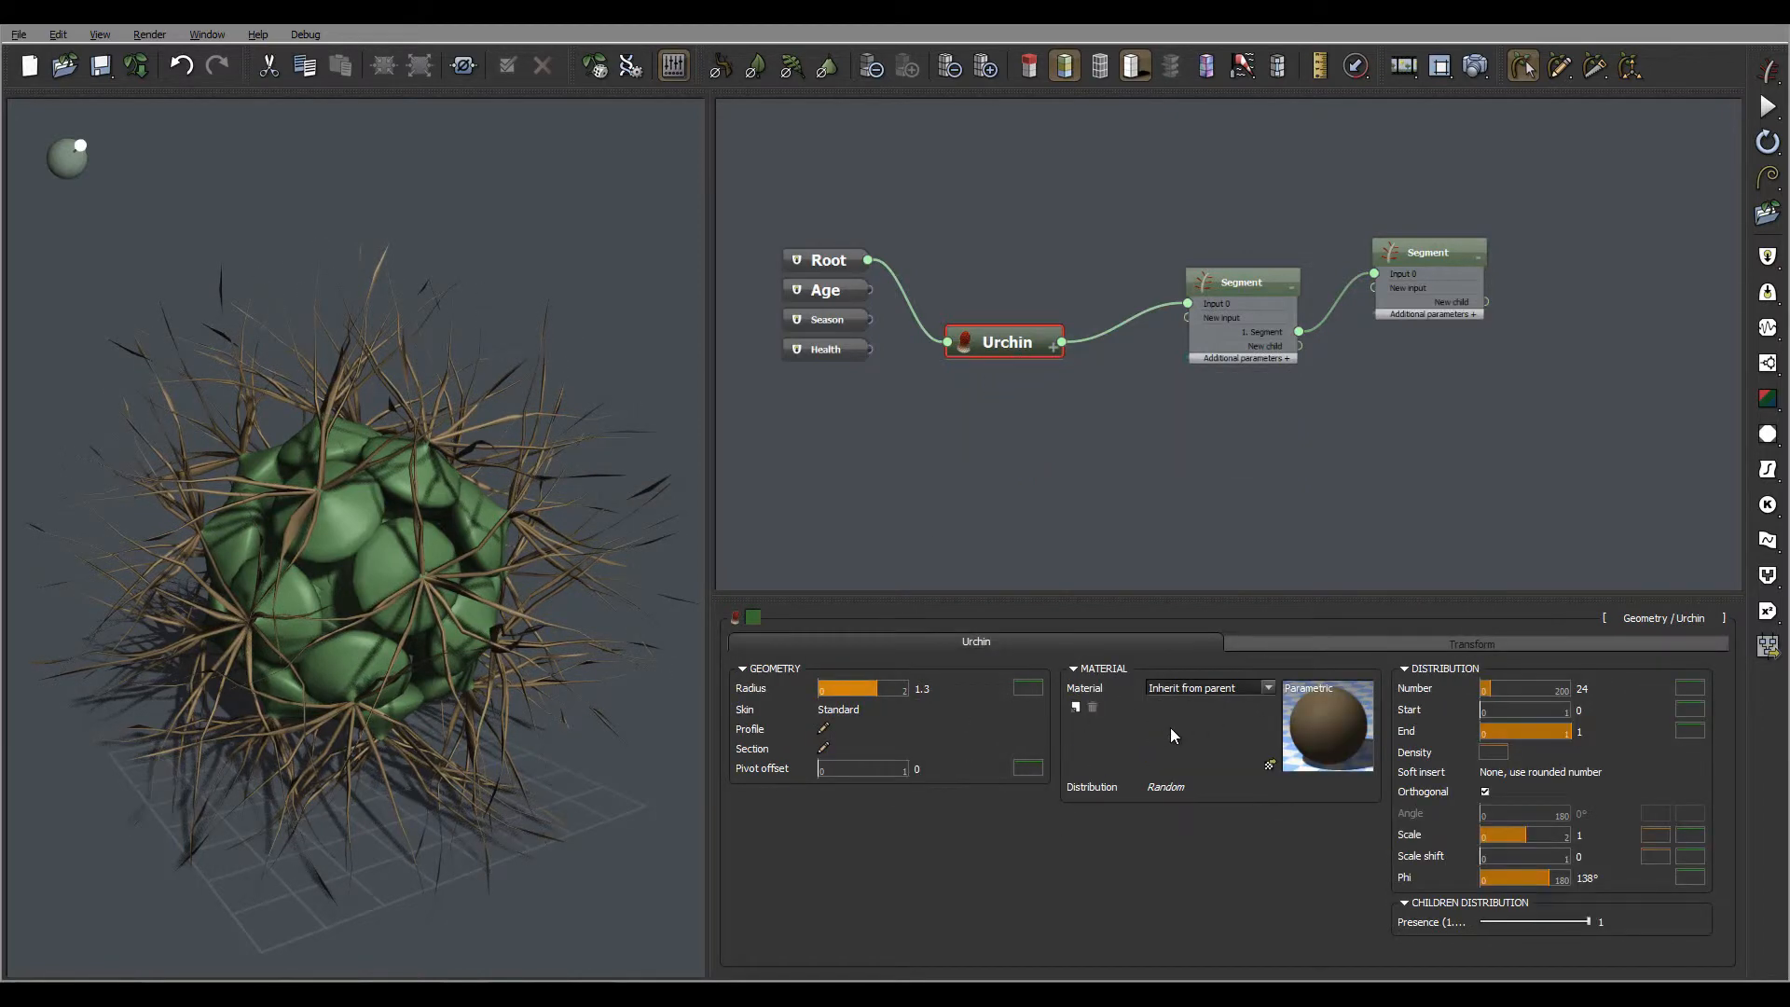
left_click(1270, 763)
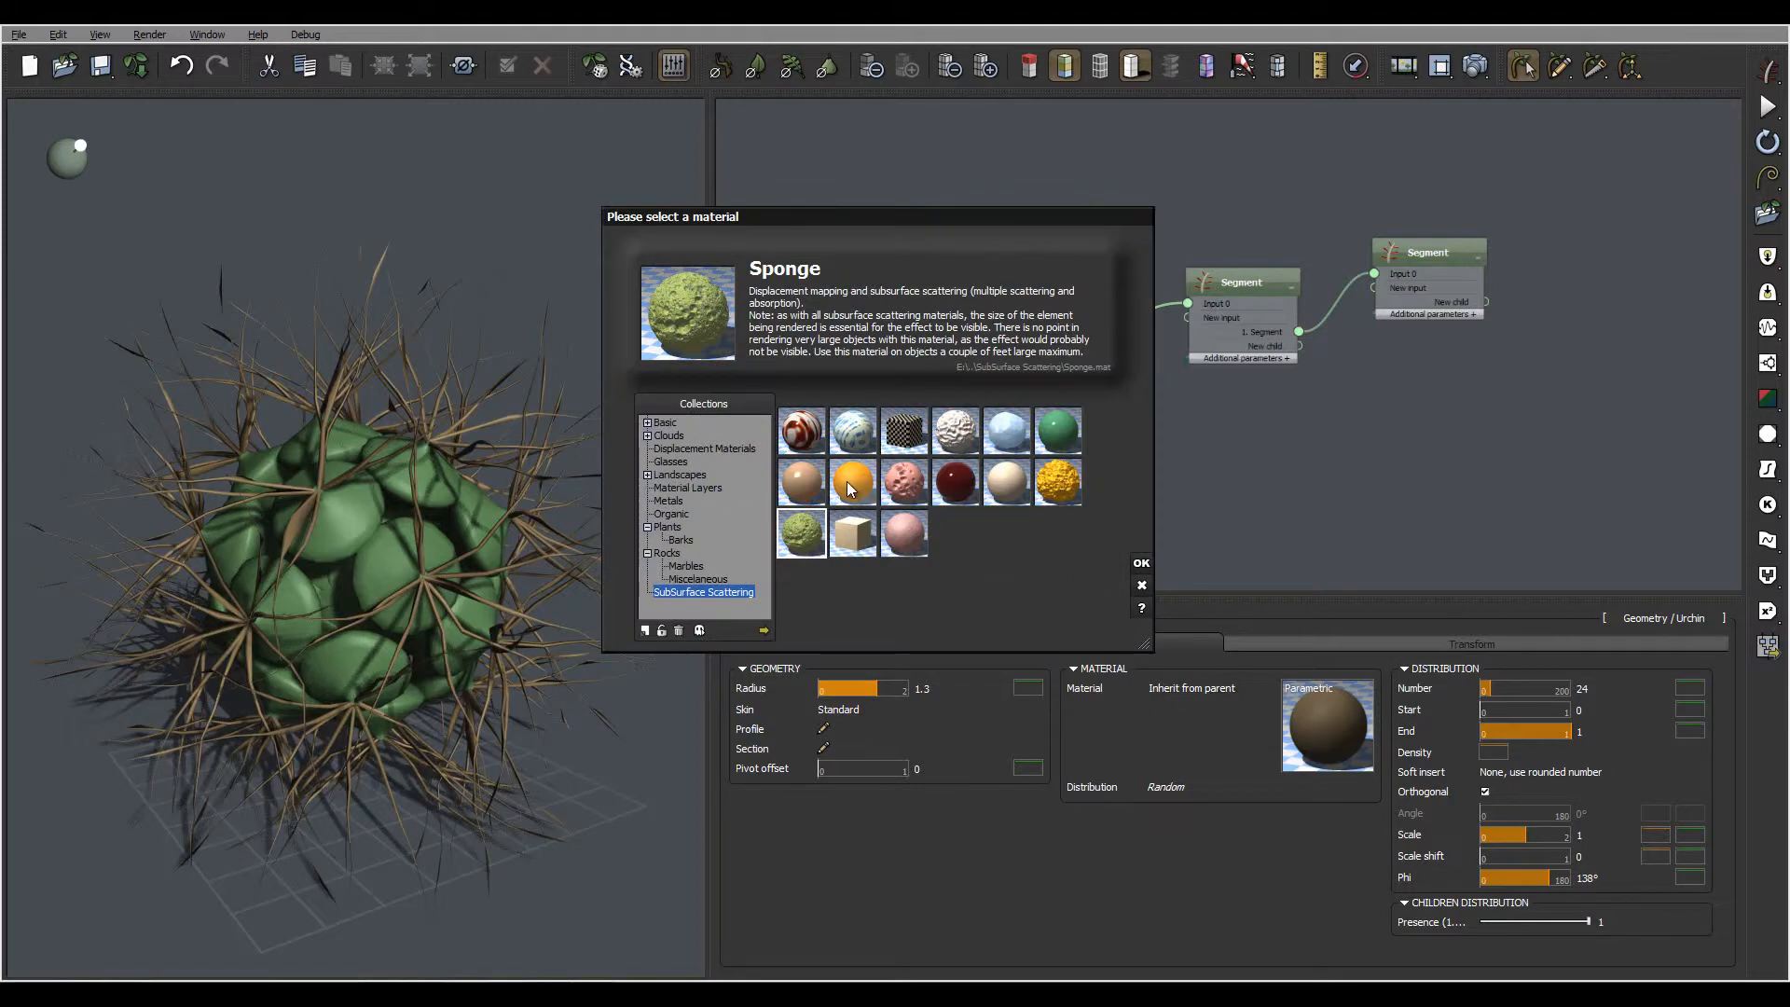
left_click(853, 482)
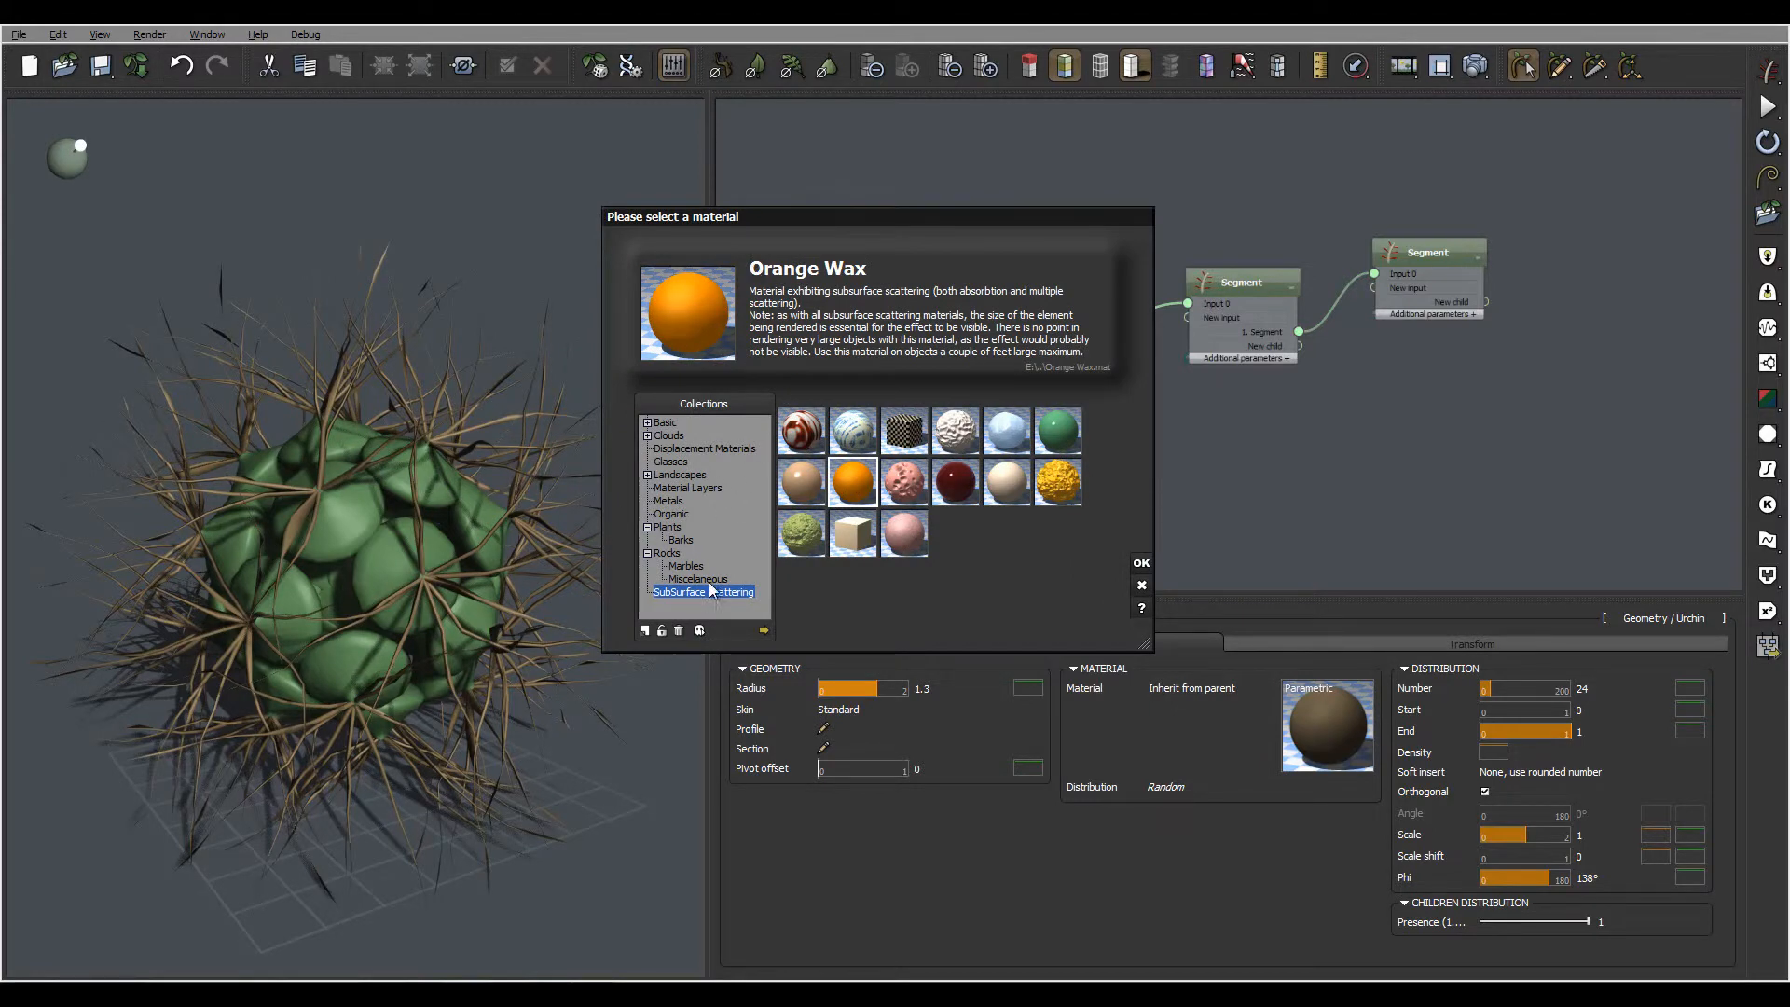
left_click(802, 532)
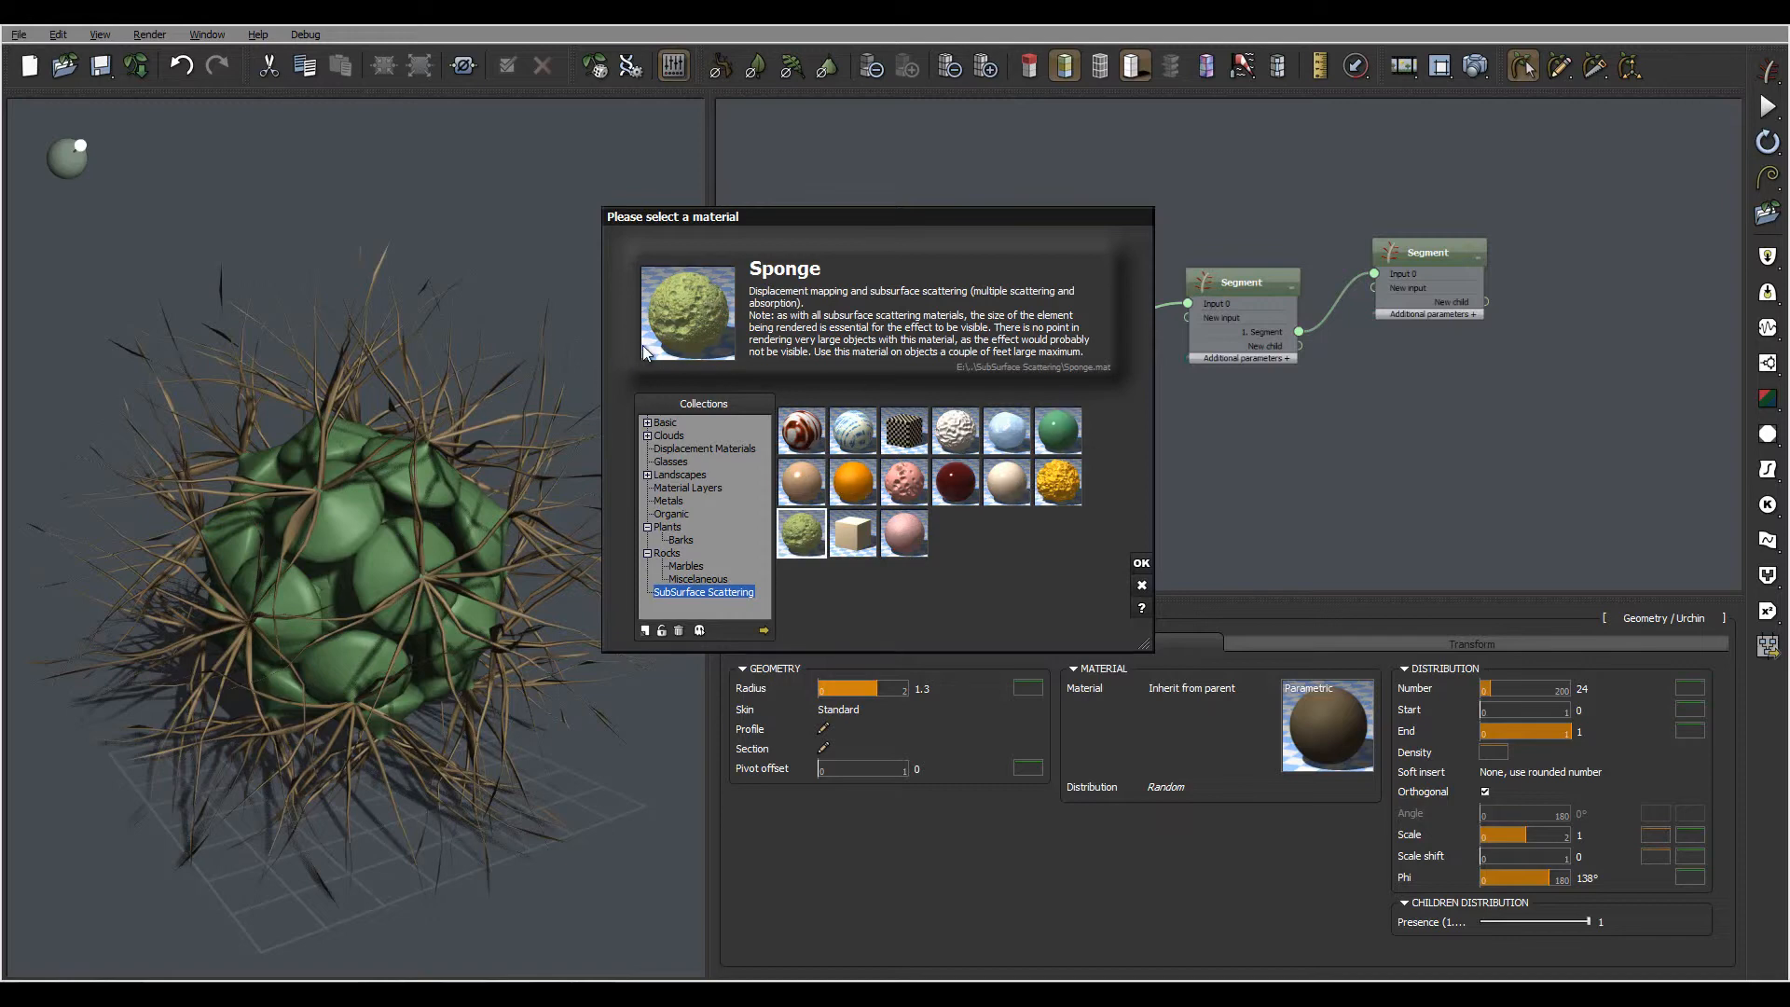
left_click(1142, 563)
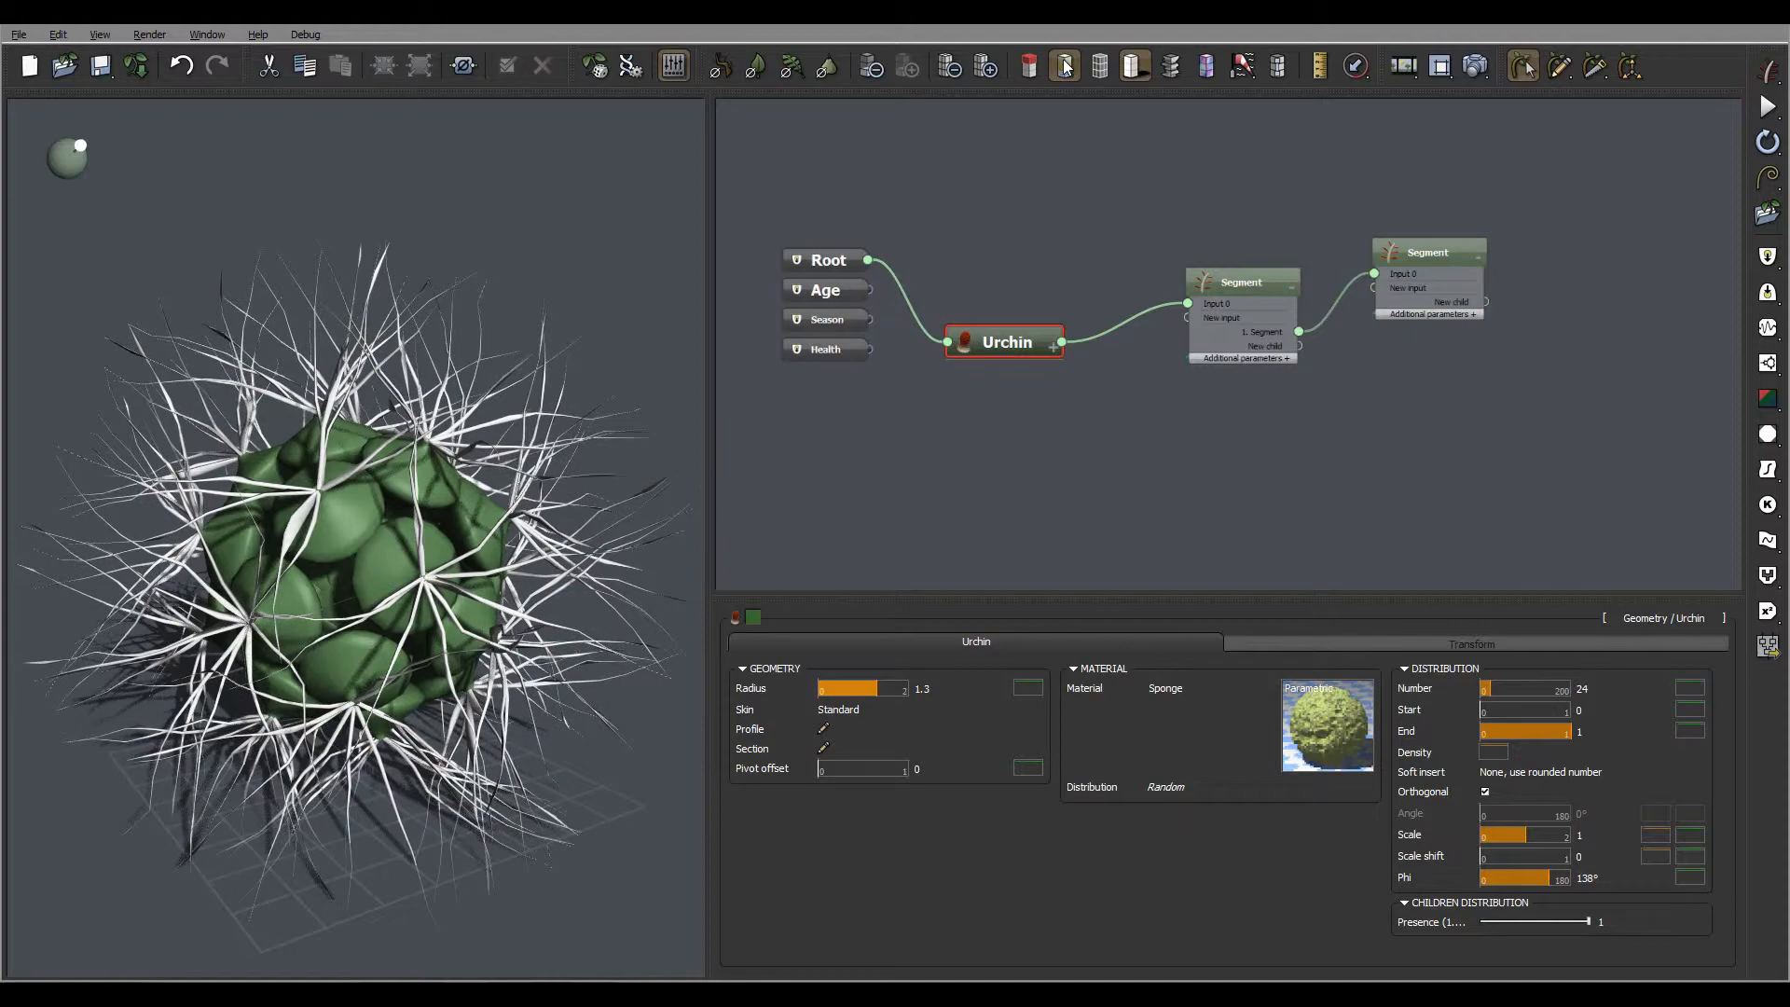
mouse_move(488, 426)
right_mouse_down()
mouse_move(419, 466)
mouse_move(466, 425)
right_mouse_up()
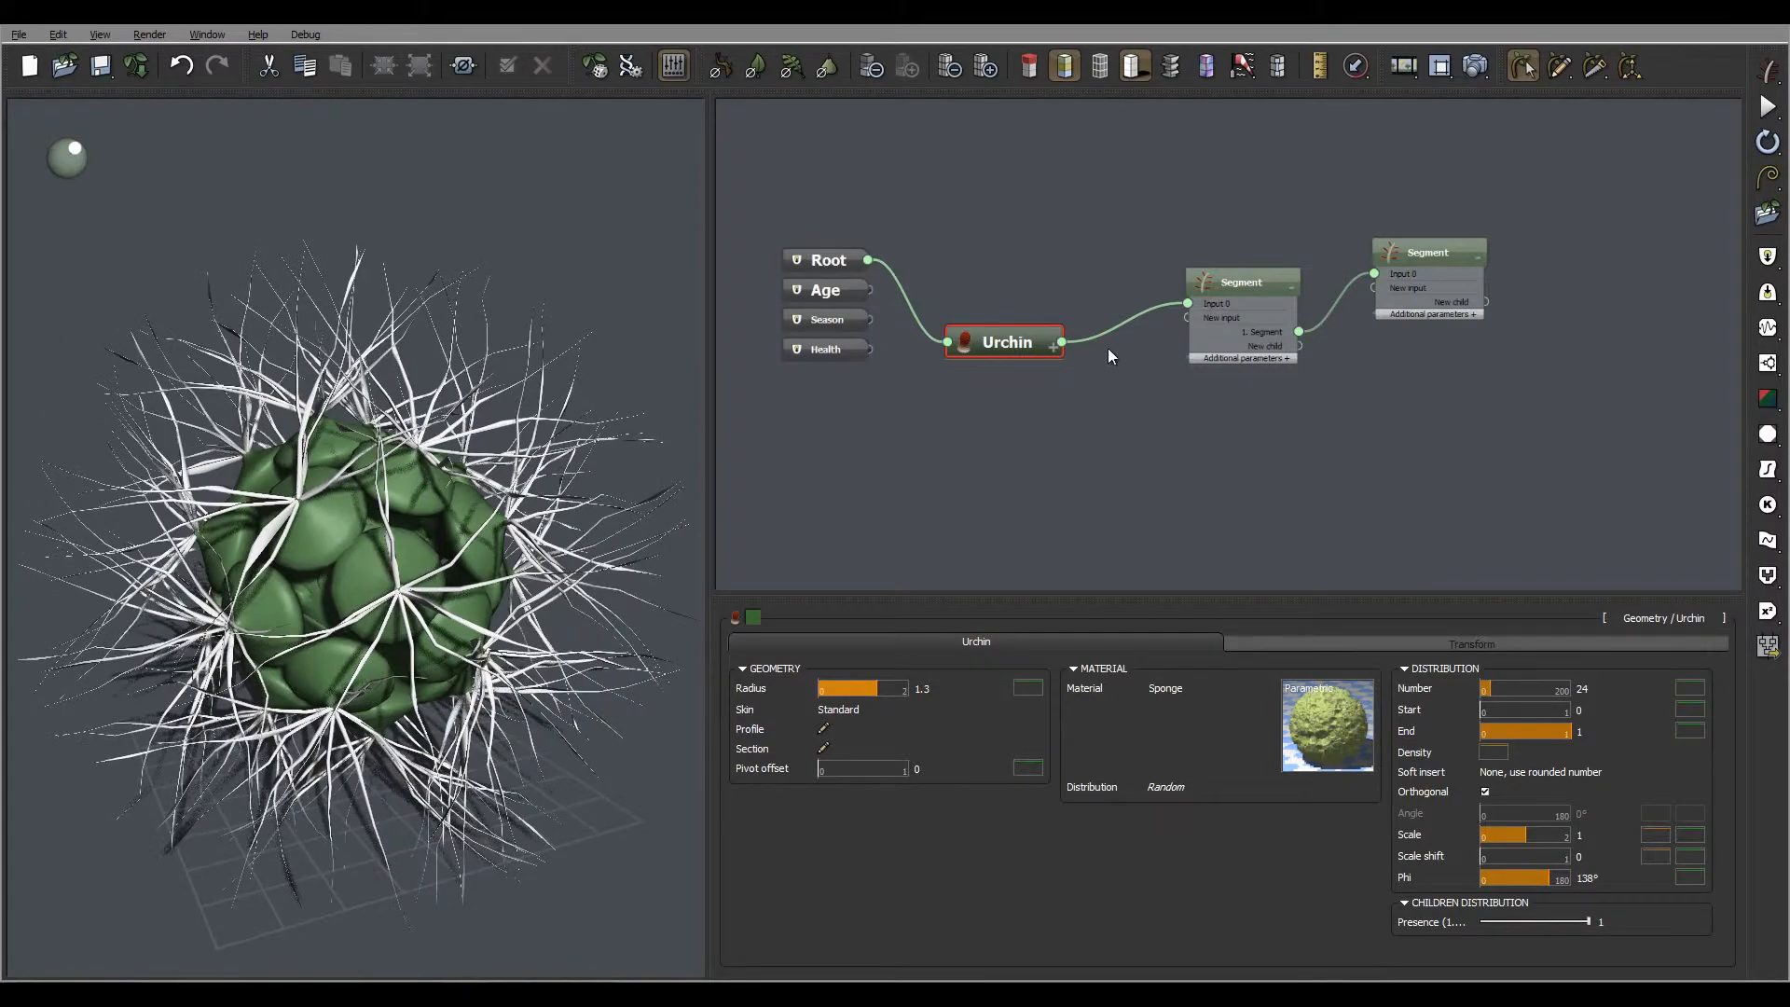
Check the body and cap material settings of the parent Segment and its child Segment
left_click(1262, 282)
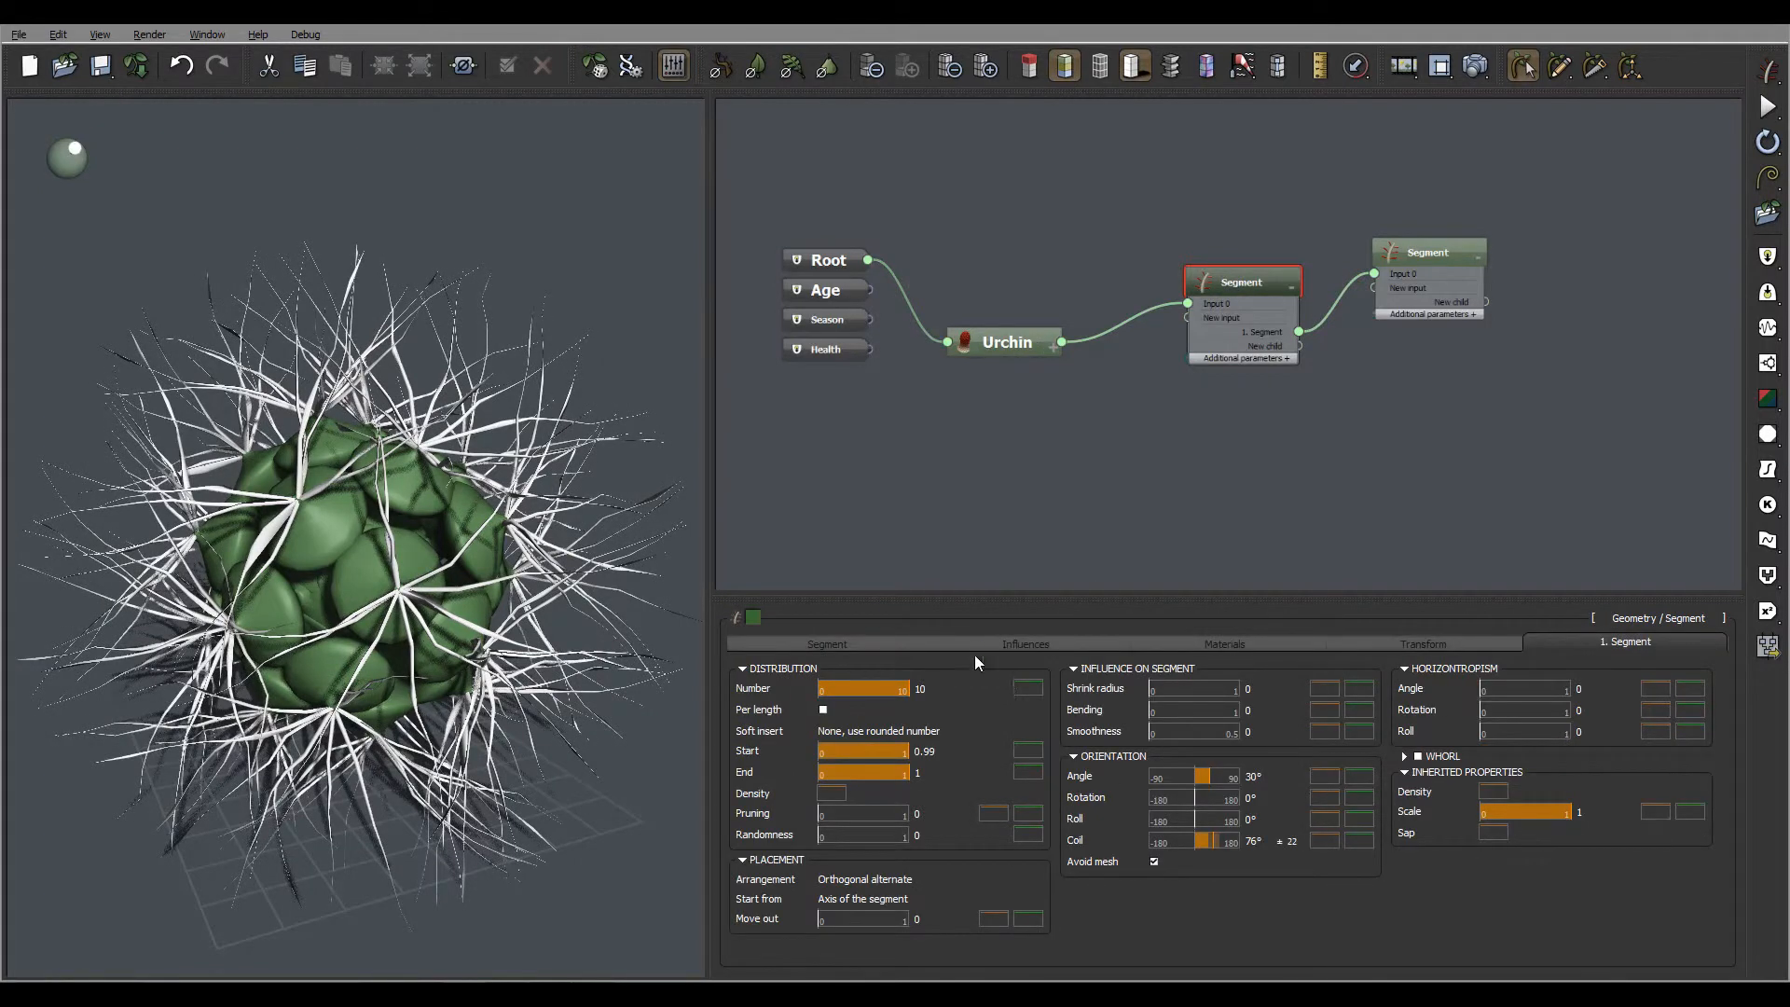
left_click(1202, 644)
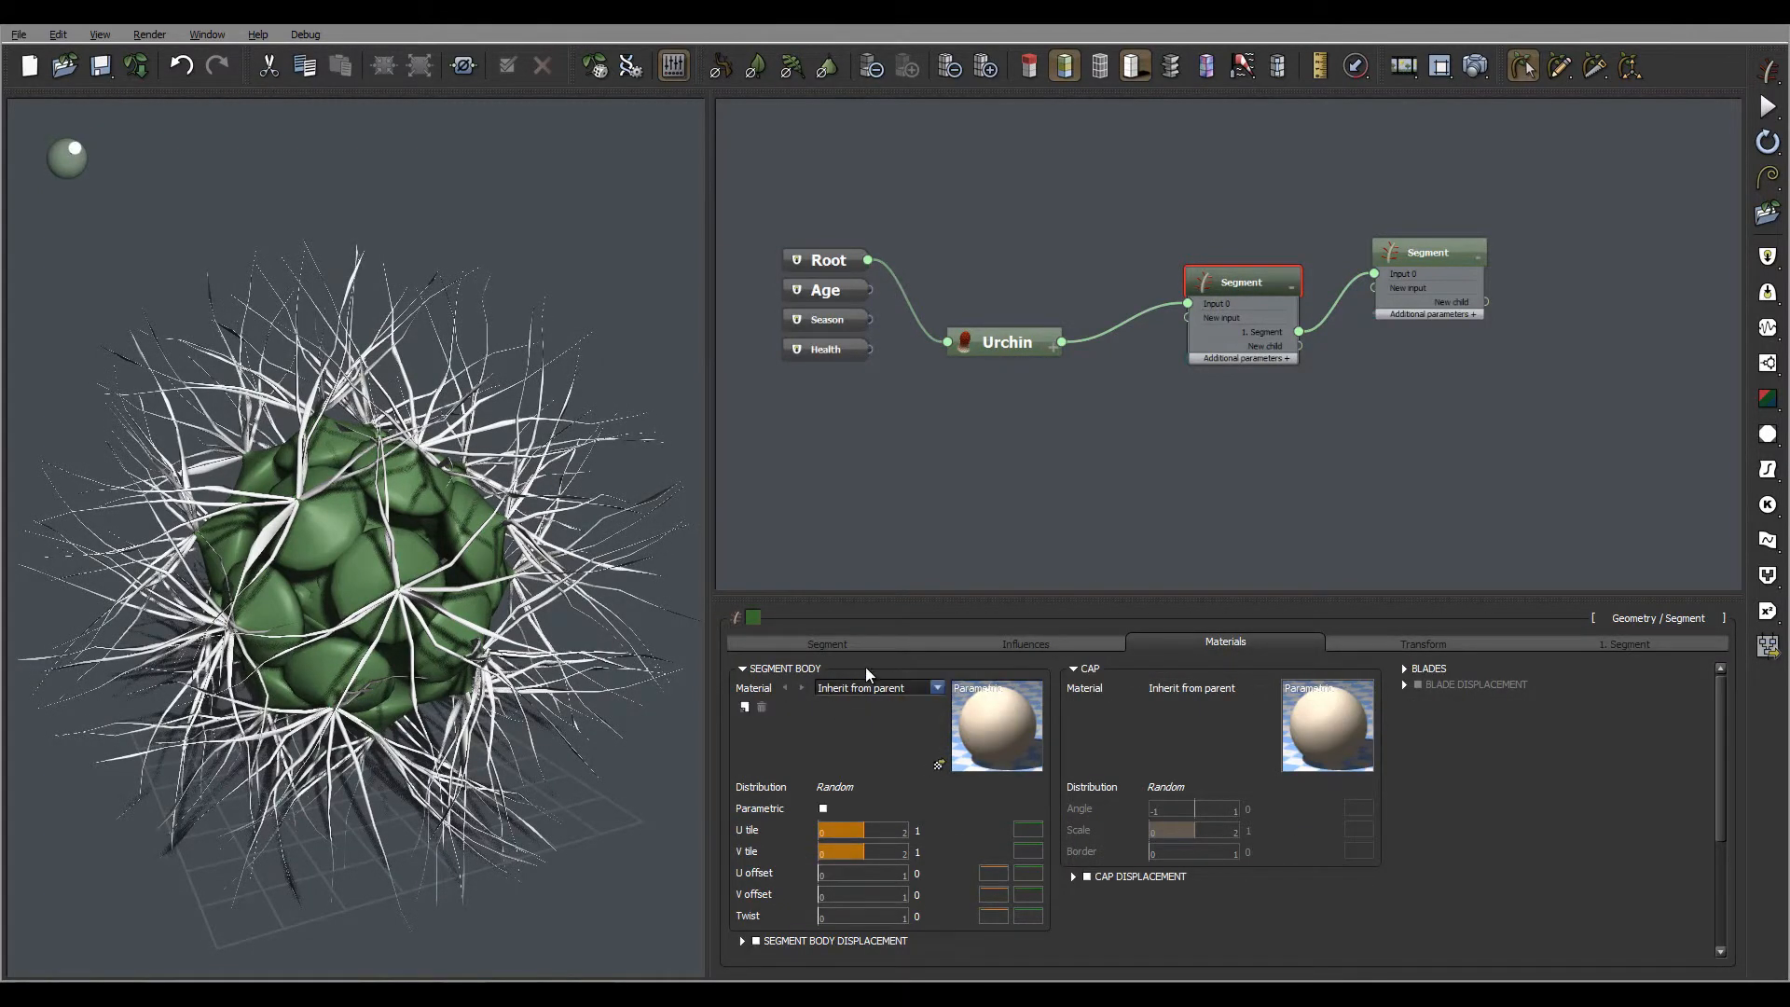
left_click(1436, 250)
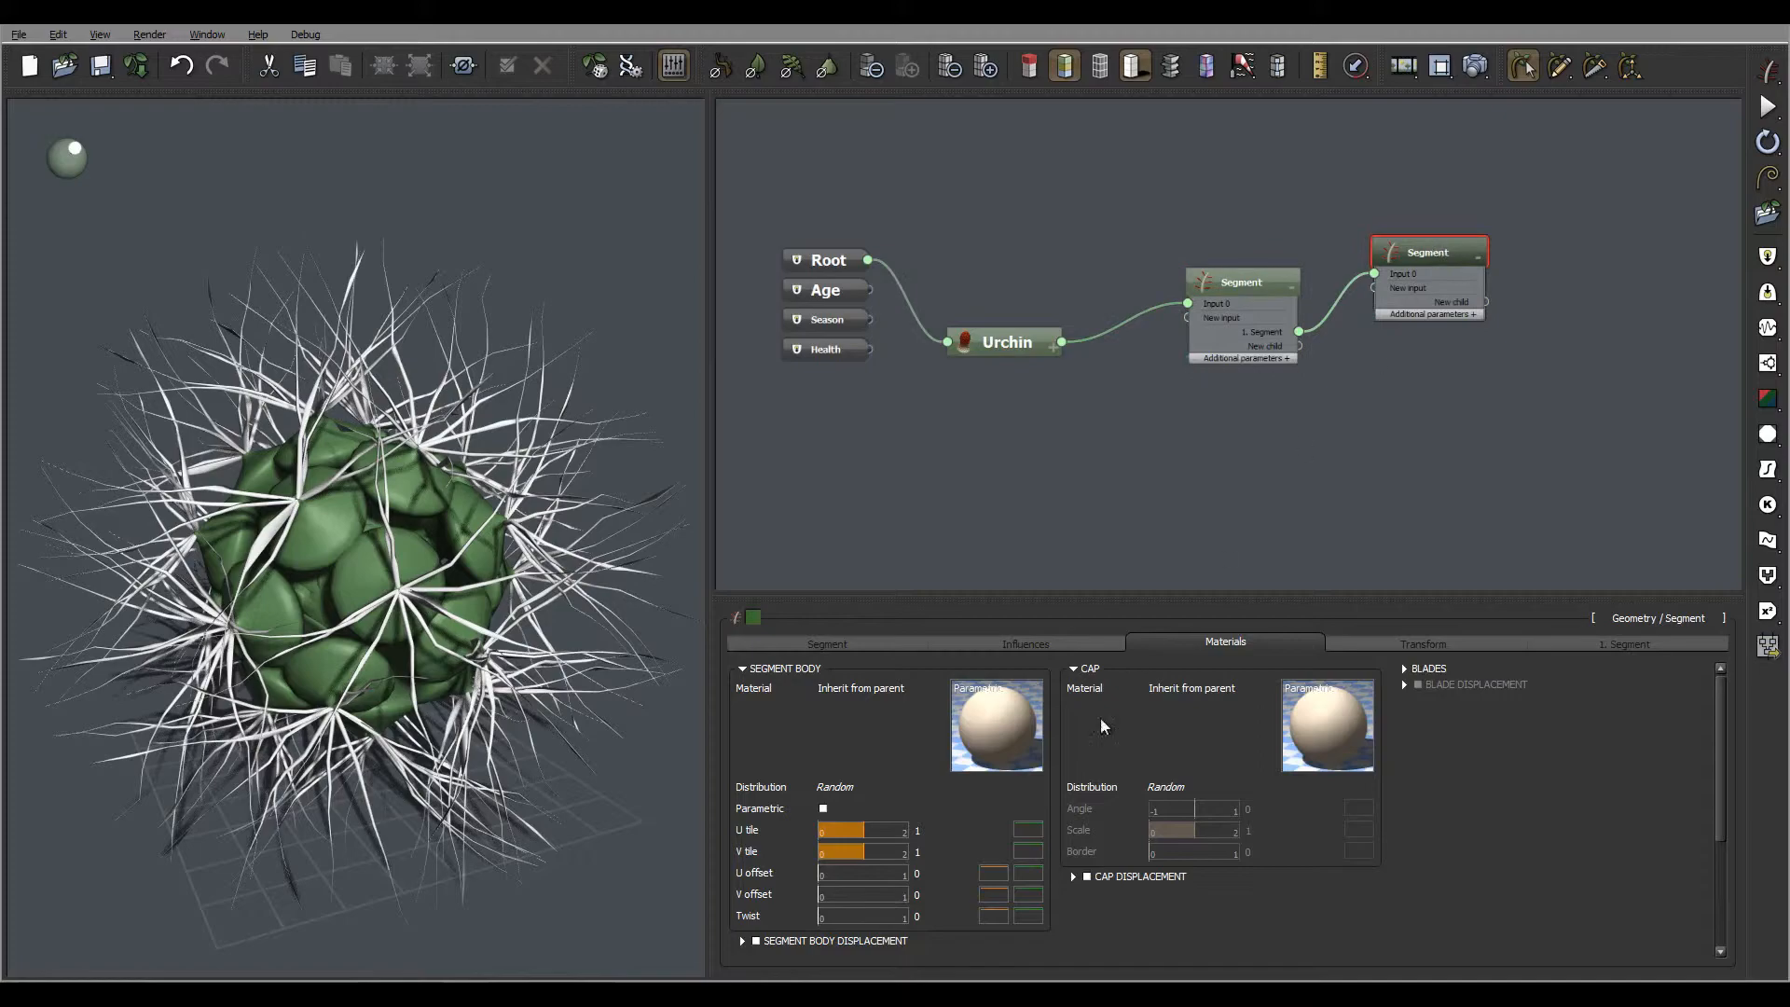
left_click(1233, 643)
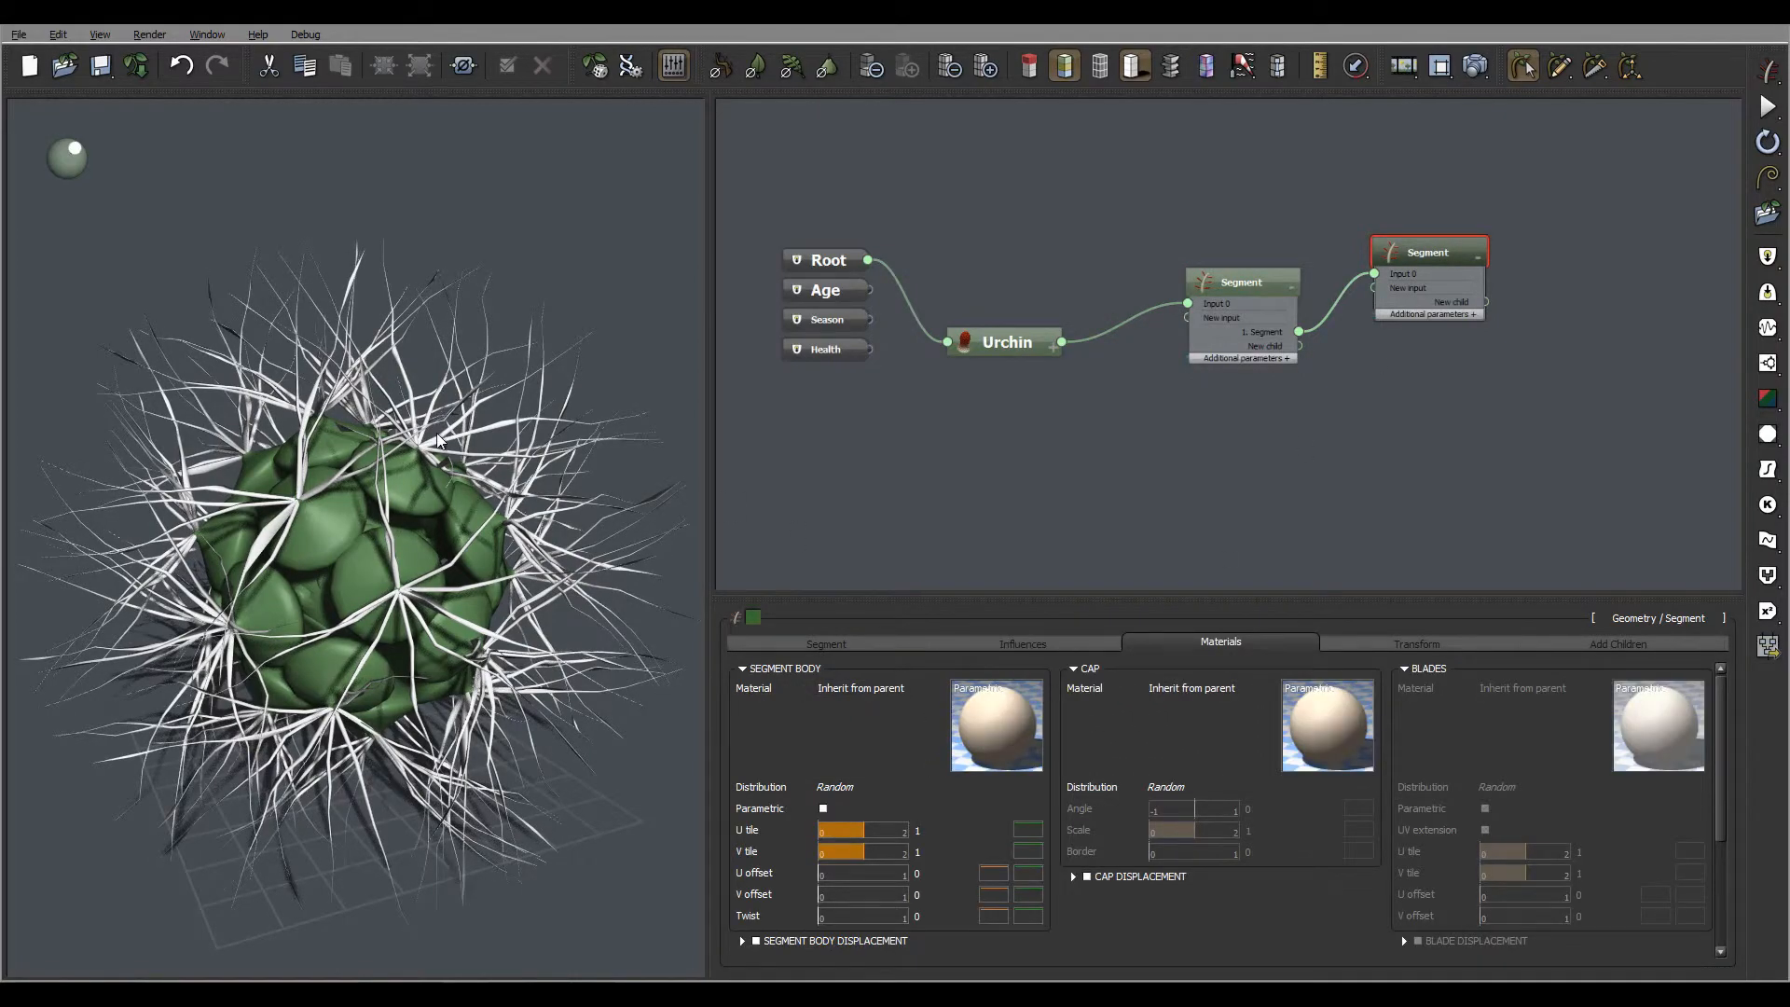
Render the plant to examine the Sponge material on the urchin and its spines
right_click_drag(438, 441, 376, 415)
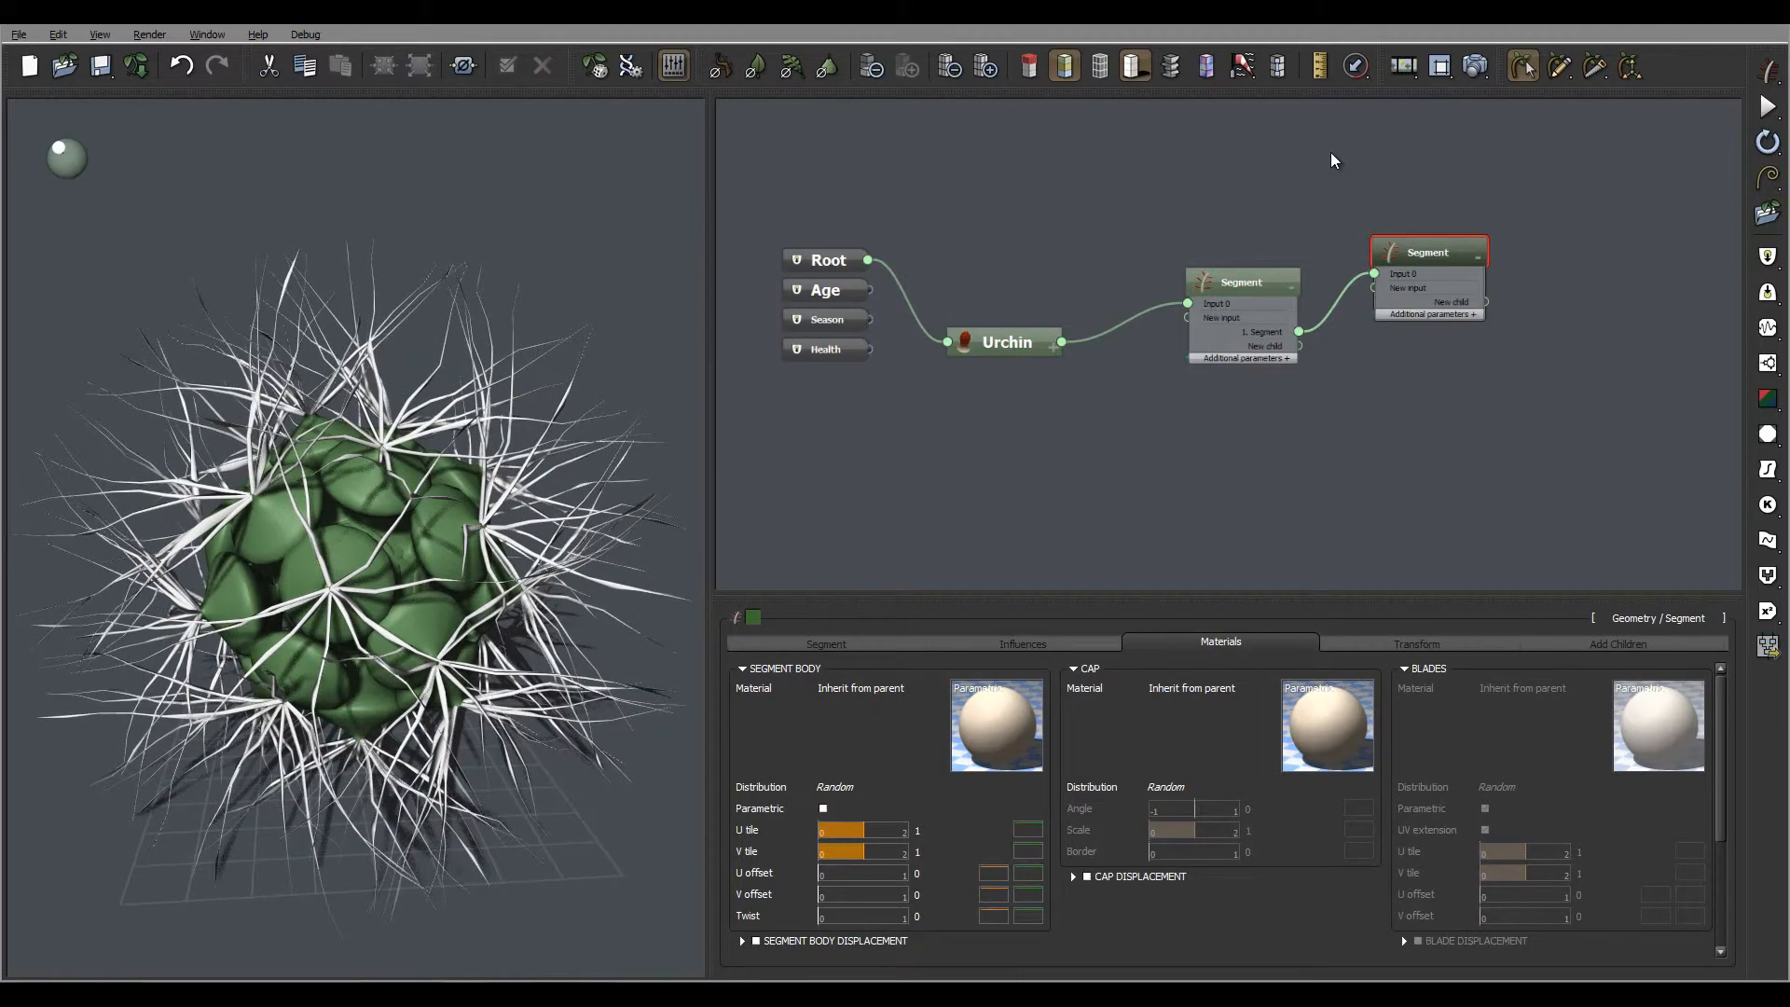
left_click(1480, 65)
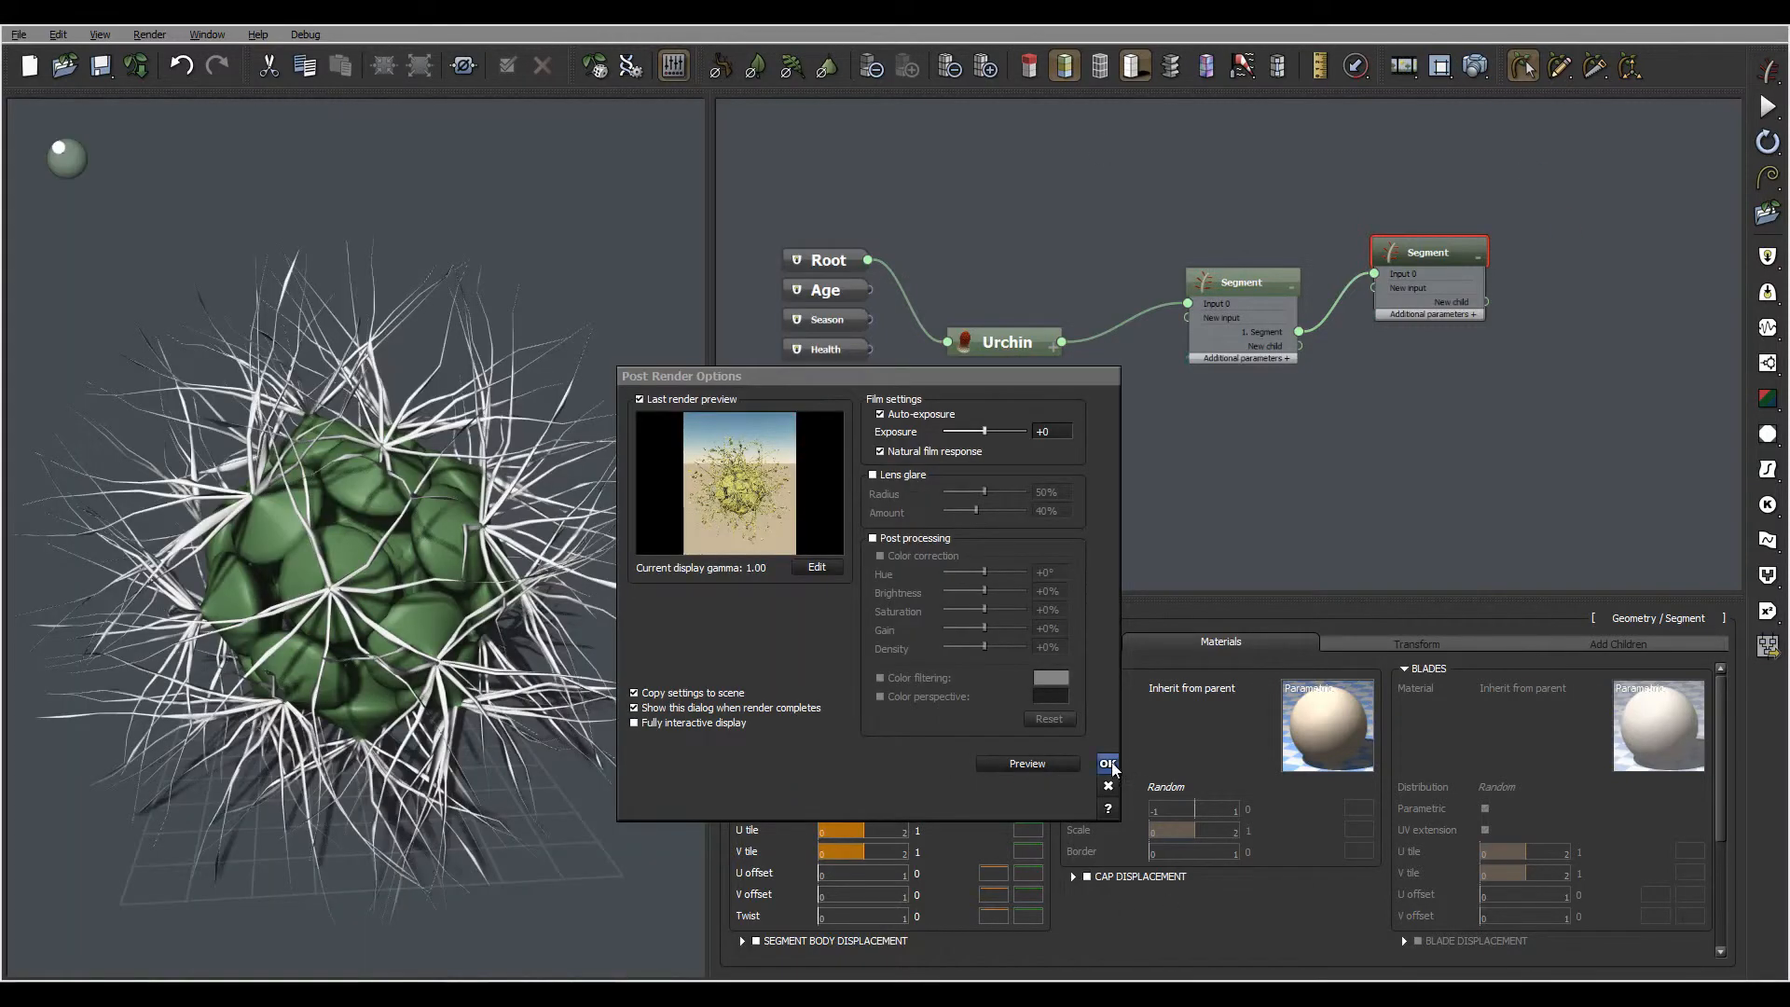
left_click(1108, 764)
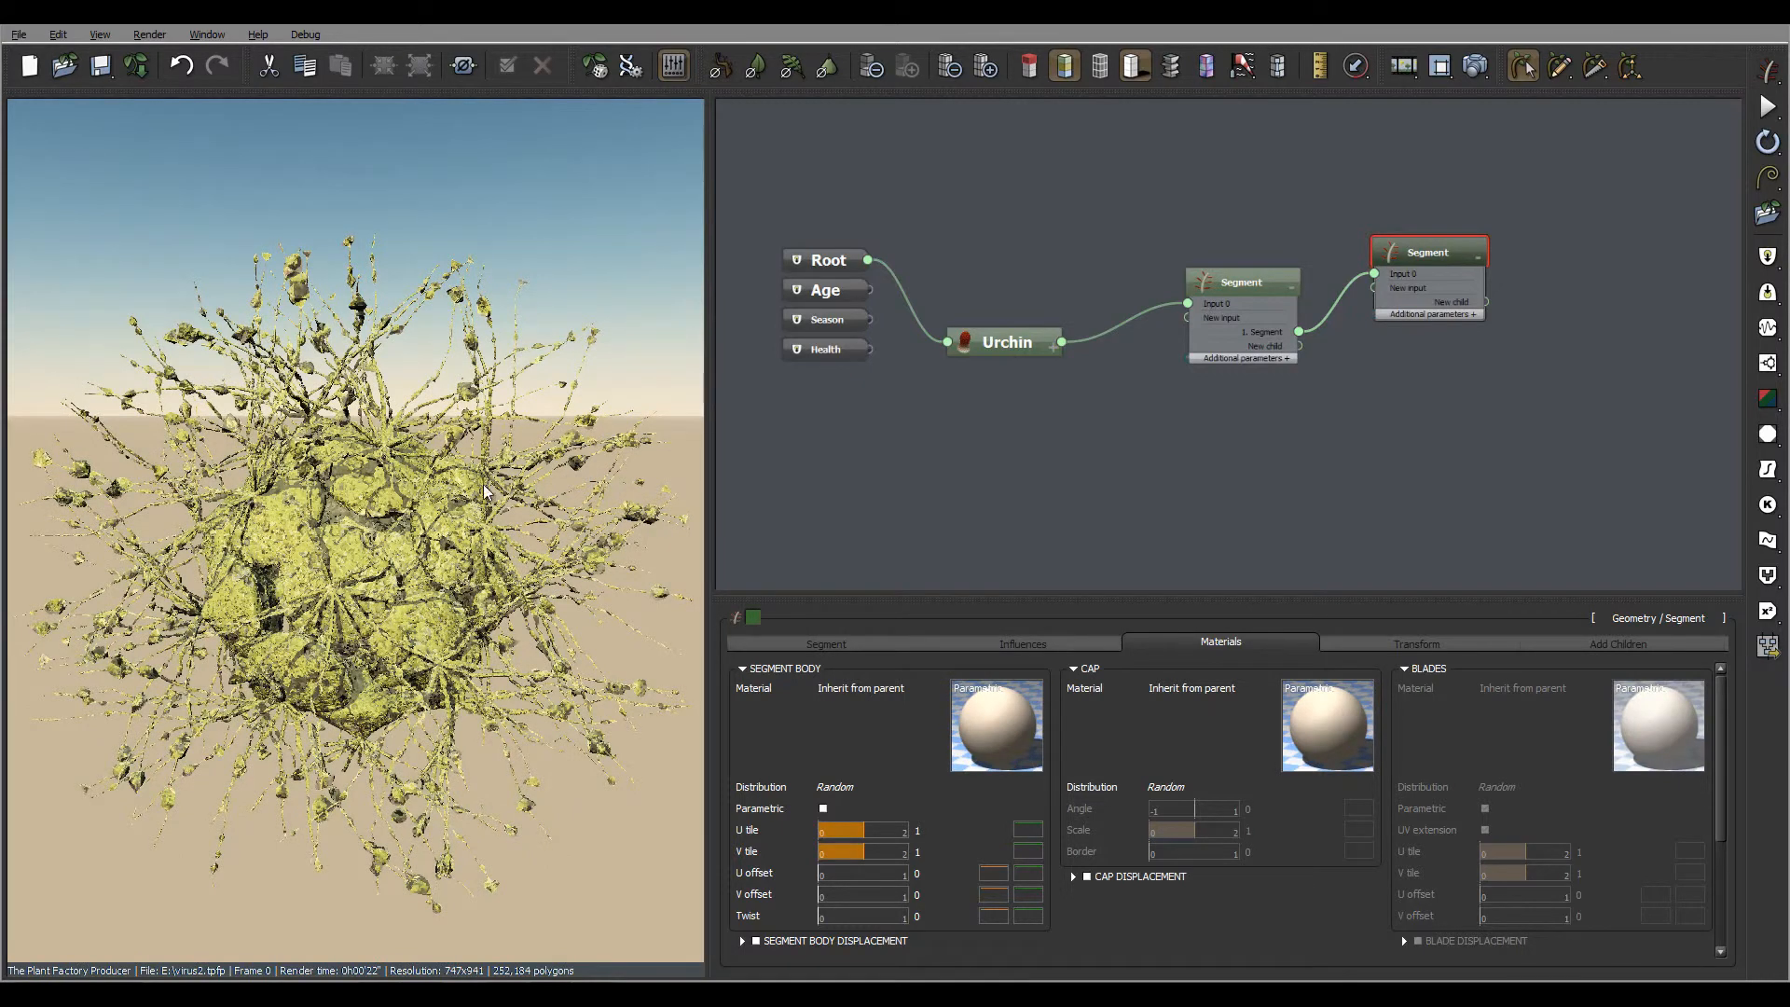
Replace the Urchin node's material with Orange Wax and render the plant again
left_click(1024, 339)
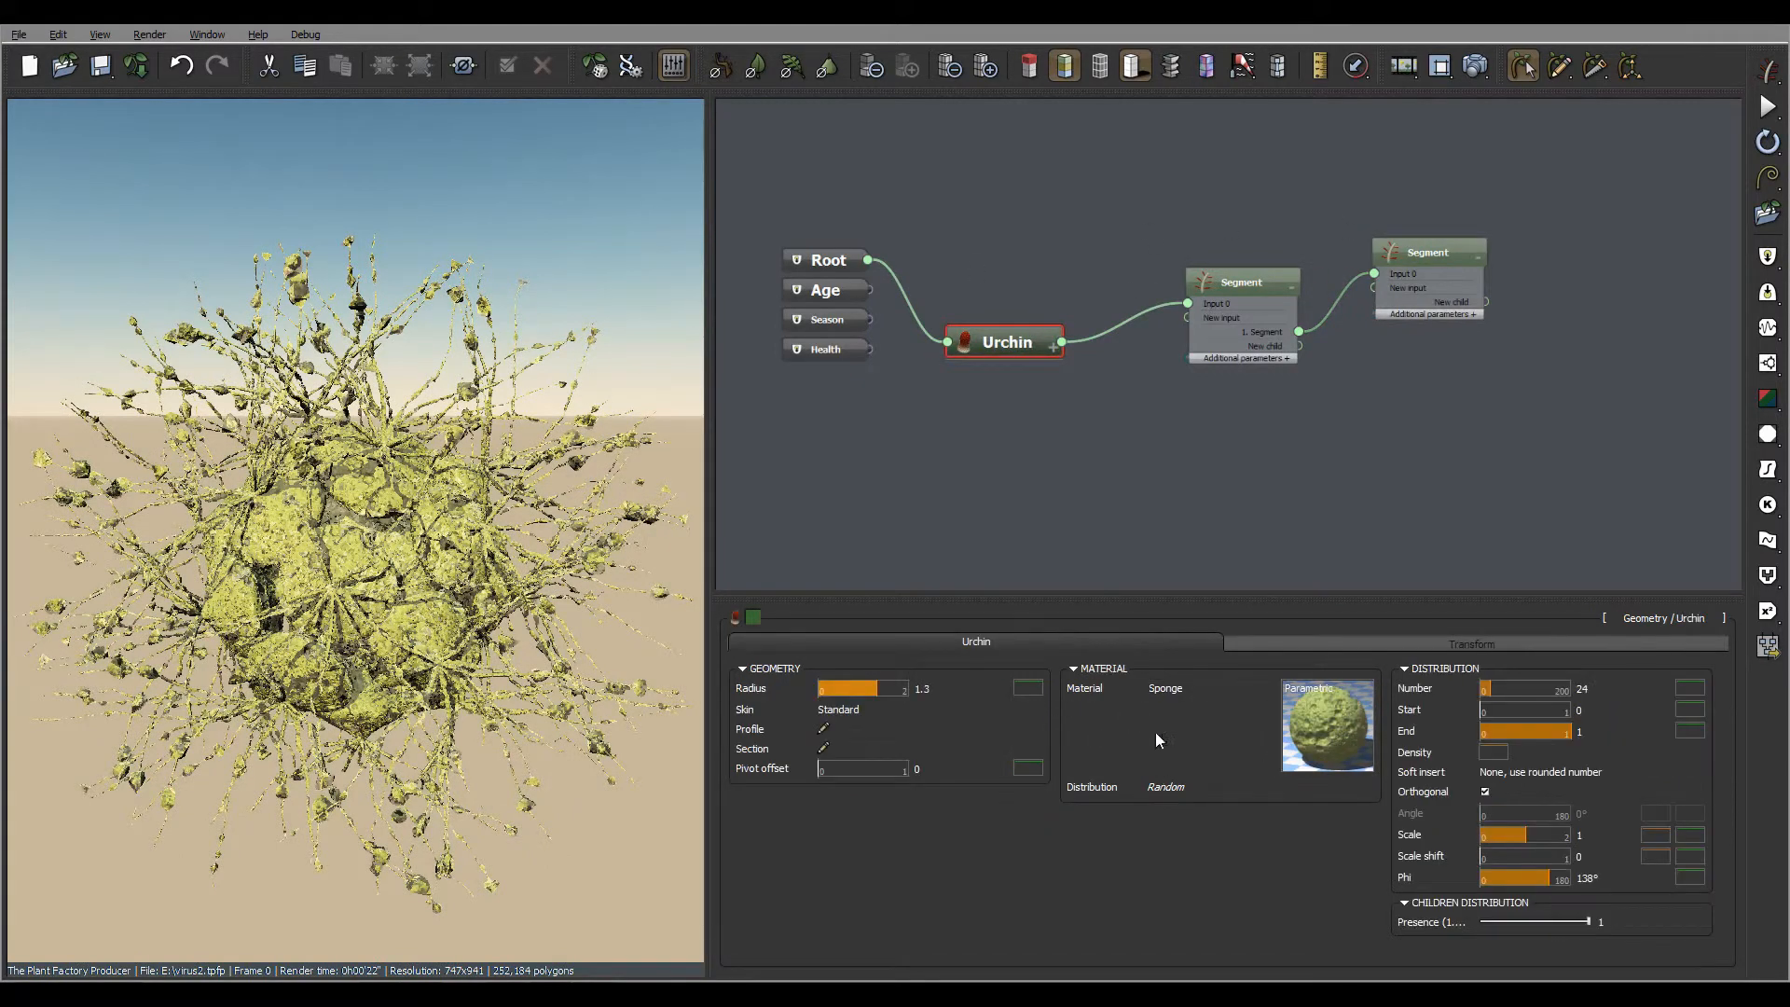
left_click(1272, 768)
left_click(850, 482)
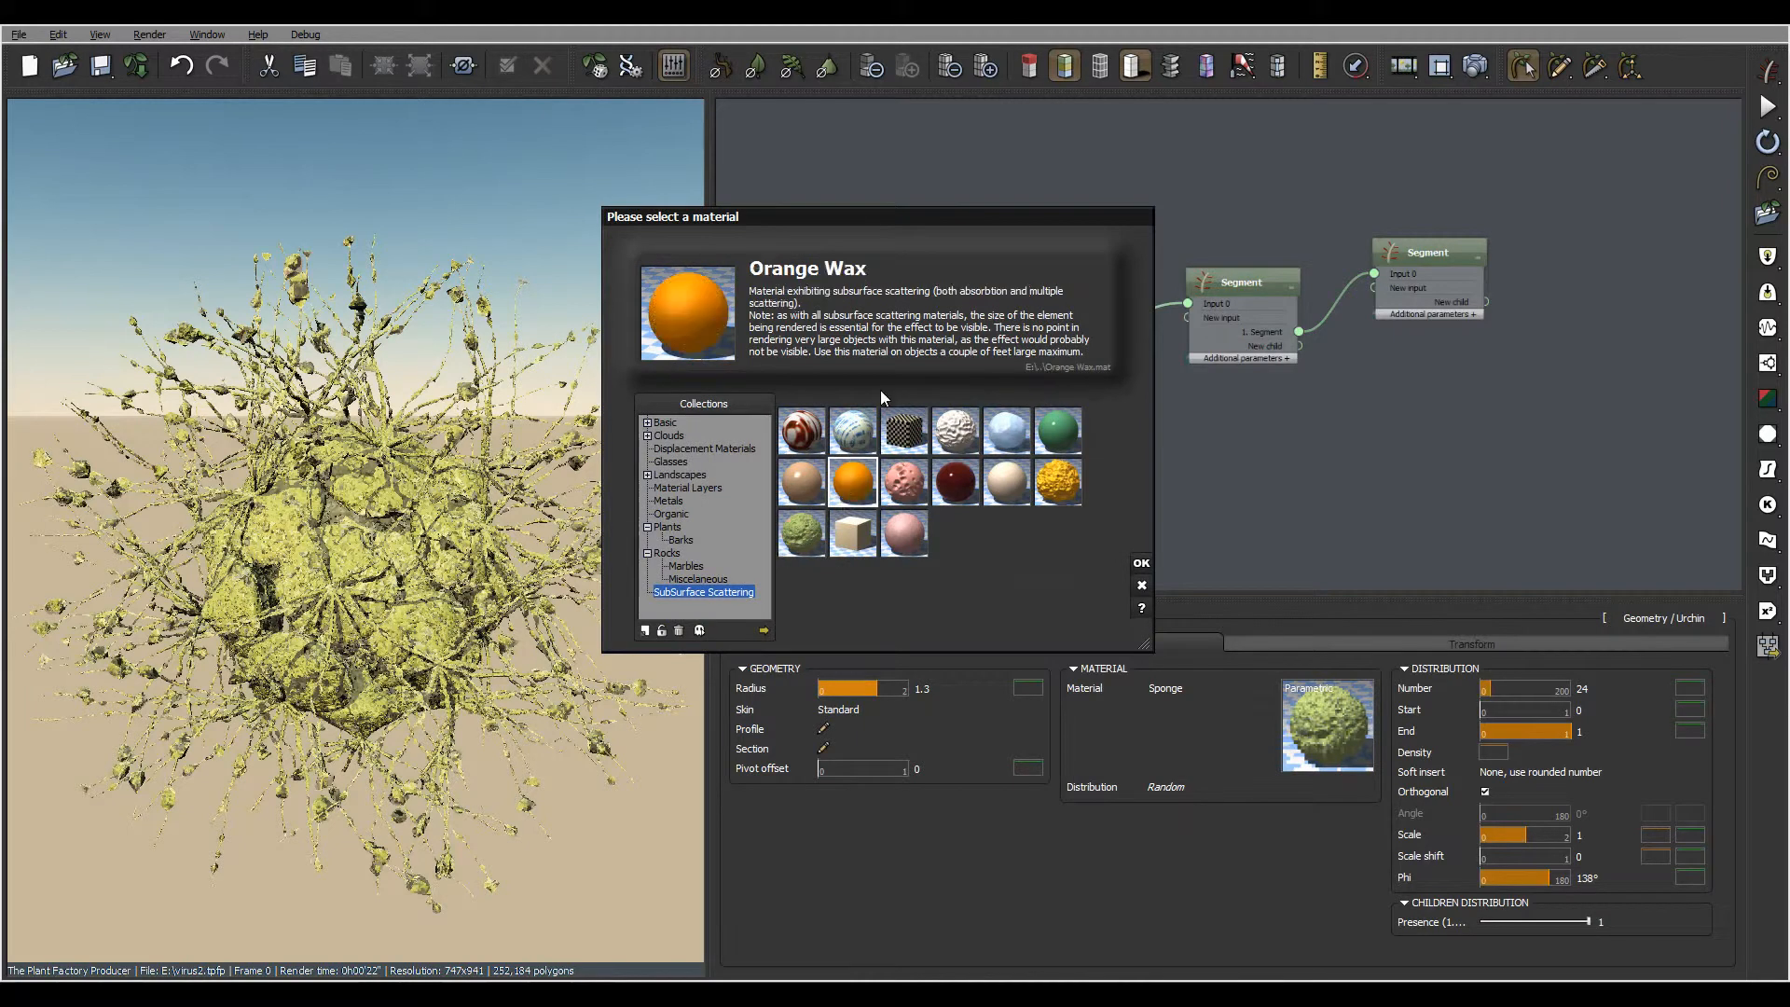
left_click(1141, 563)
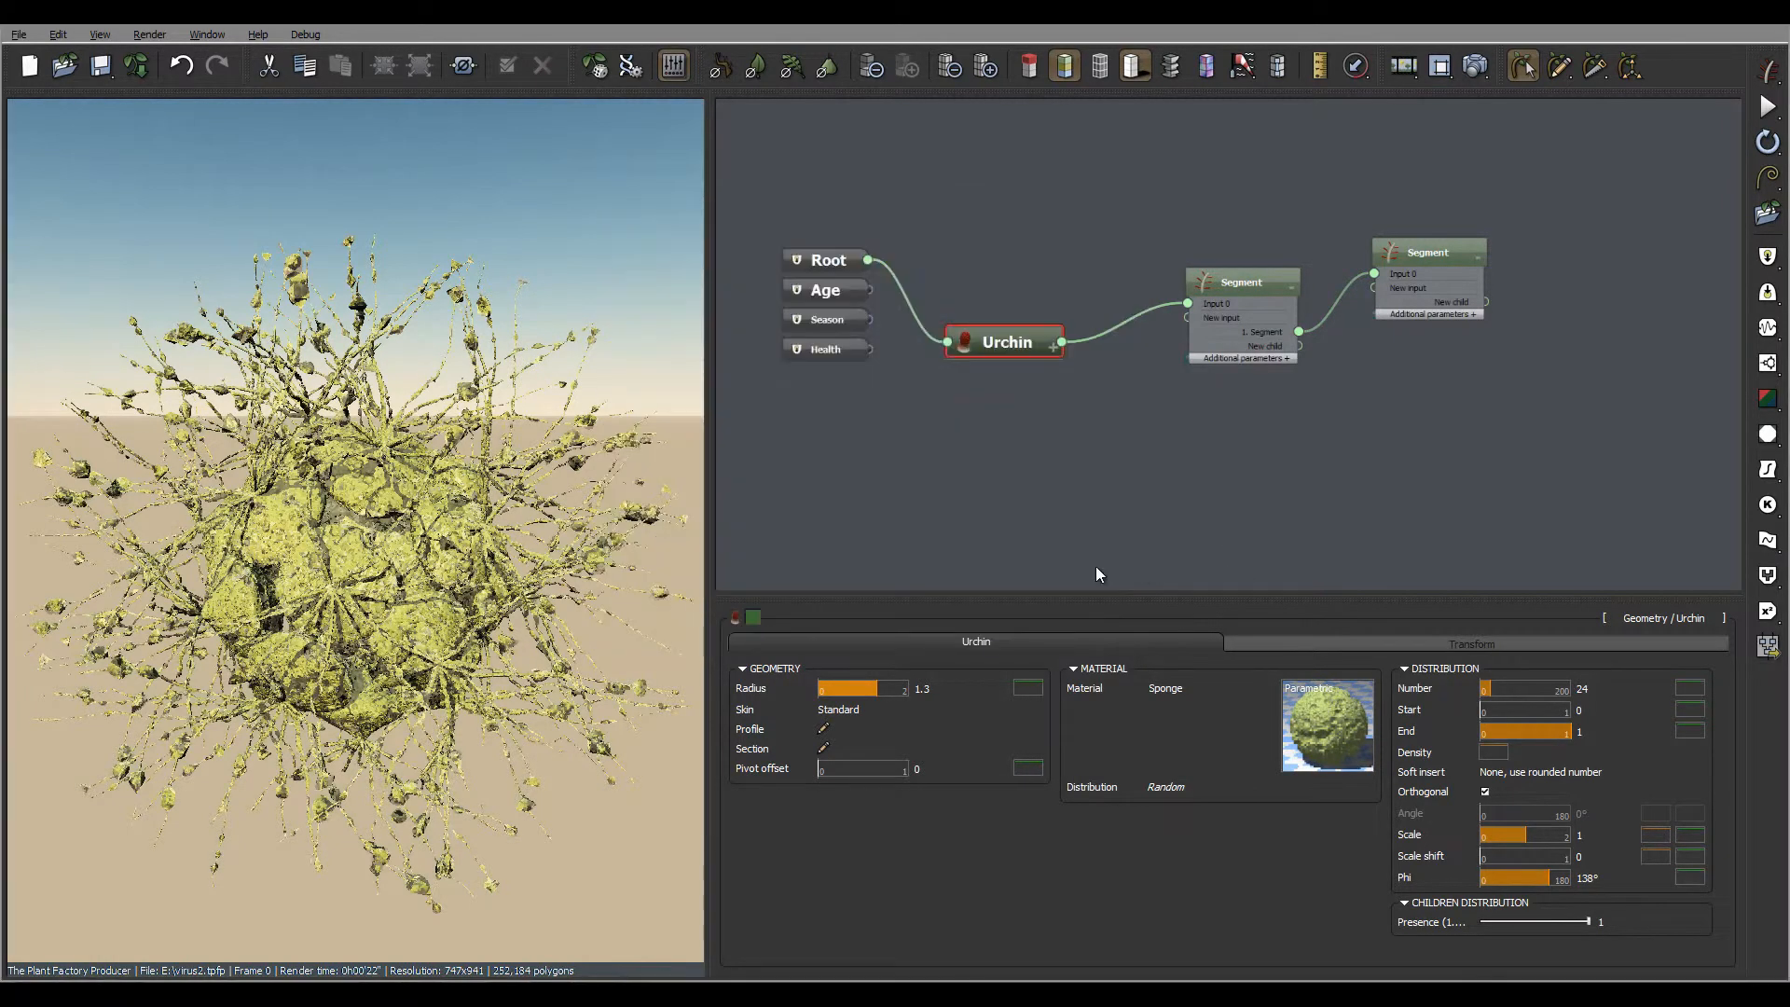
left_click(1473, 67)
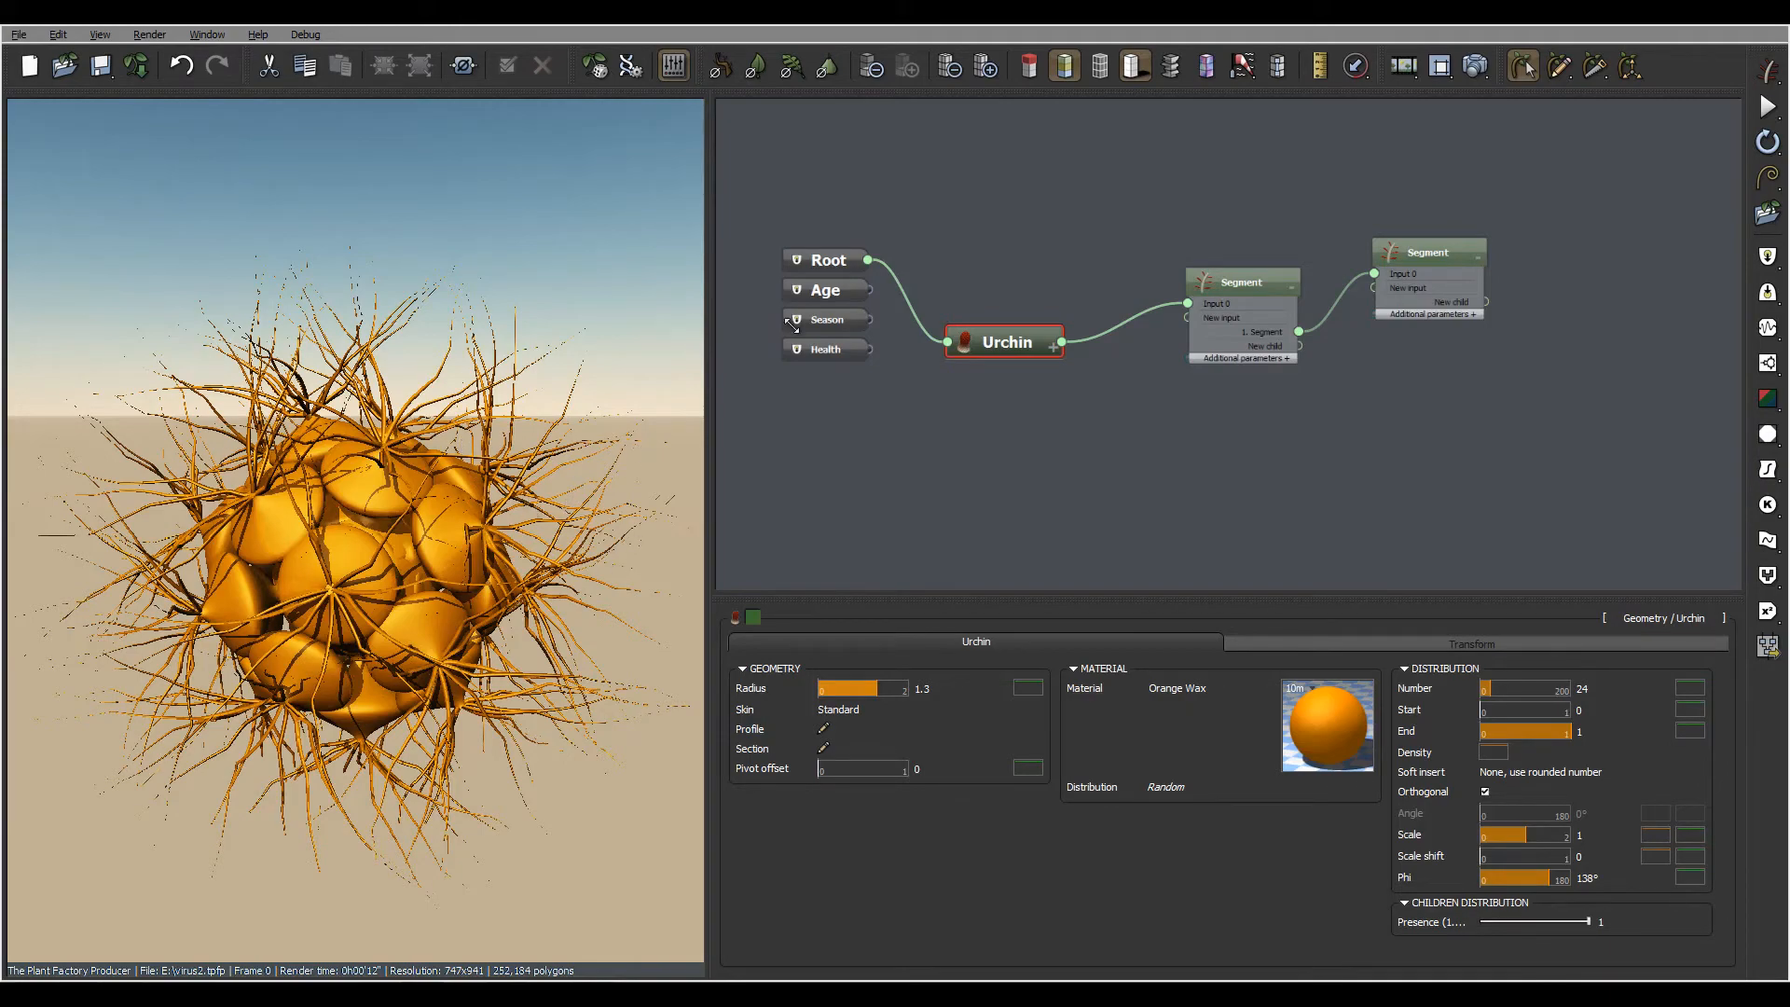
right_click_drag(499, 532, 504, 492)
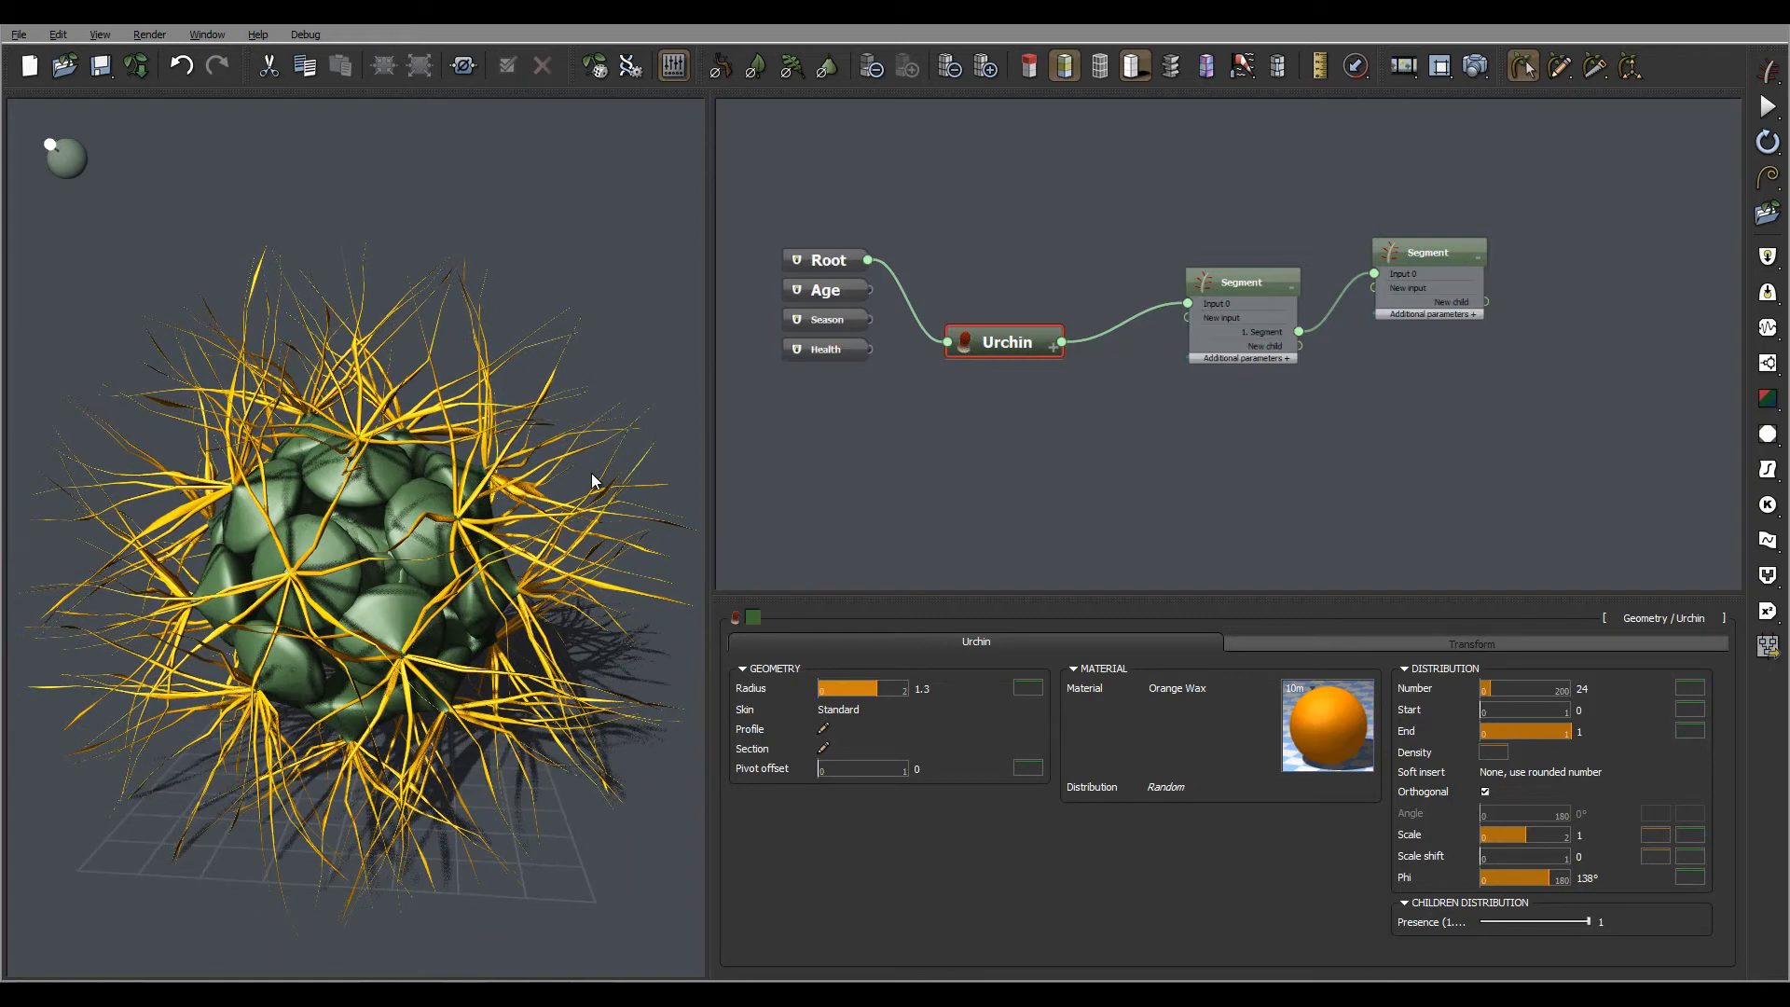